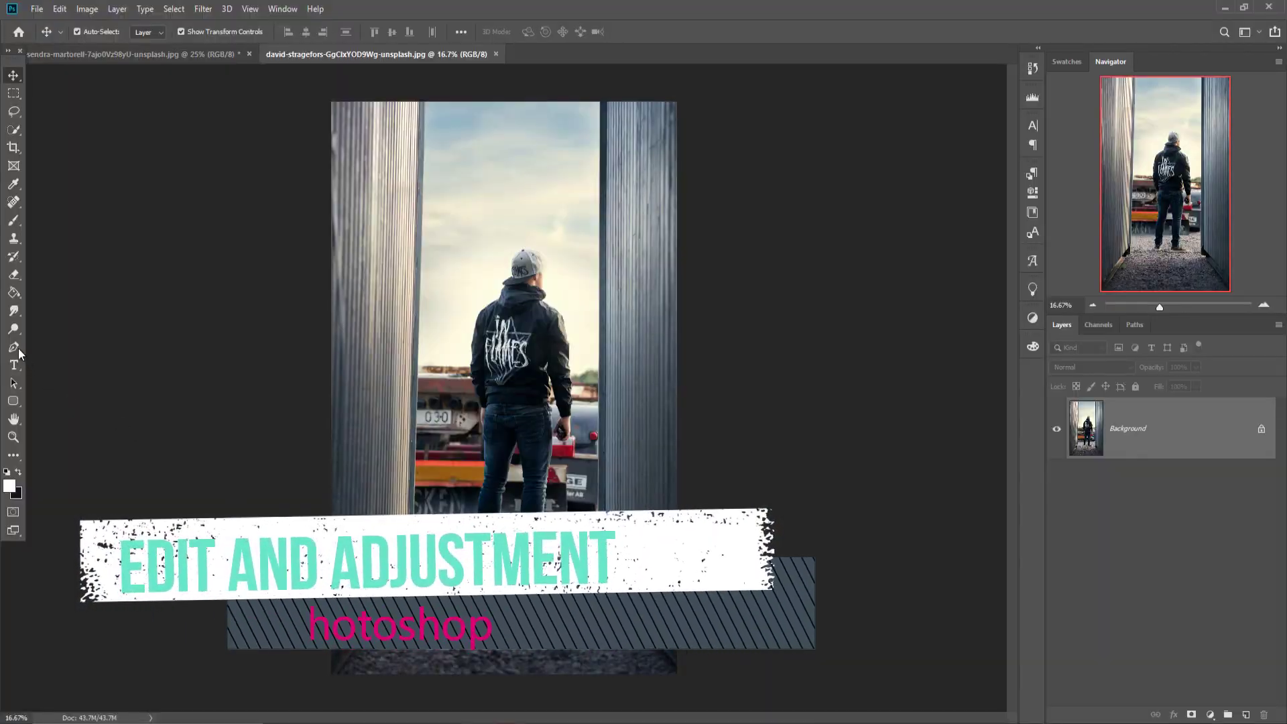
Step: Select the Pen tool in Path mode and zoom in on the man's photo
click(13, 347)
click(60, 341)
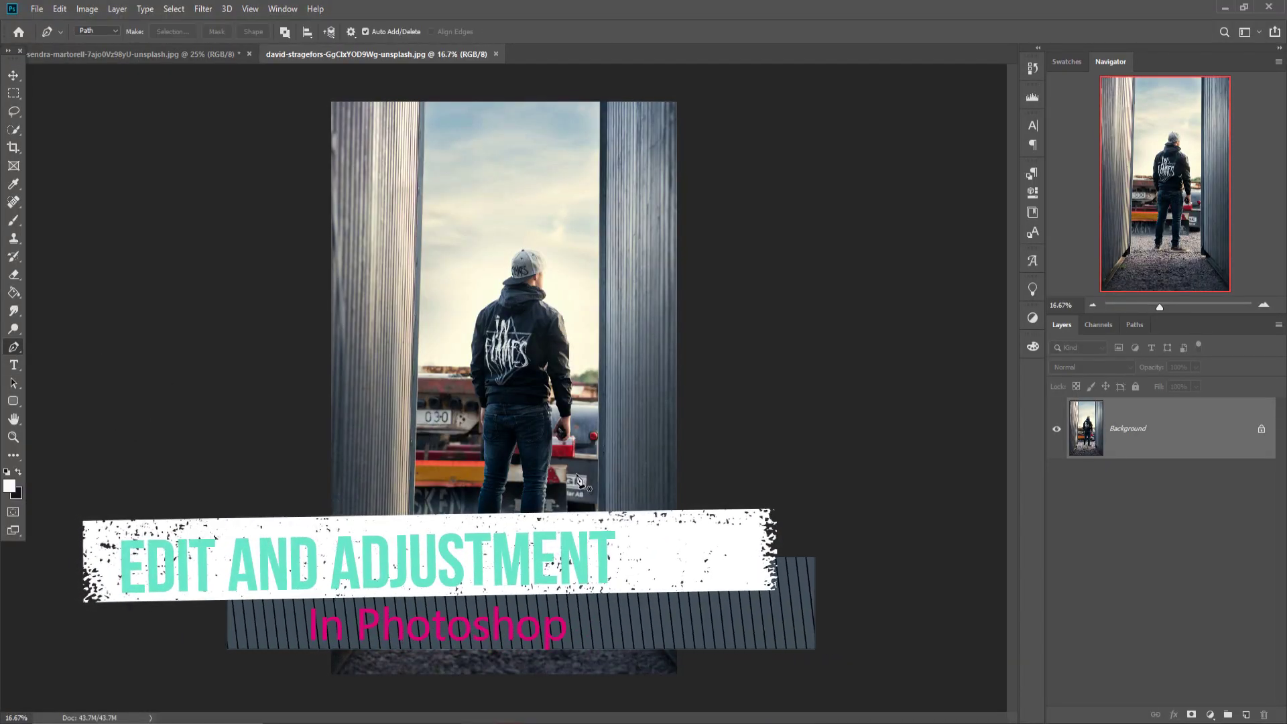
key(ctrl+plus)
key(ctrl+plus)
key(ctrl+plus)
Step: Zoom and pan around the man's silhouette, bringing his waistband into close view
scroll(576, 473, up, 2)
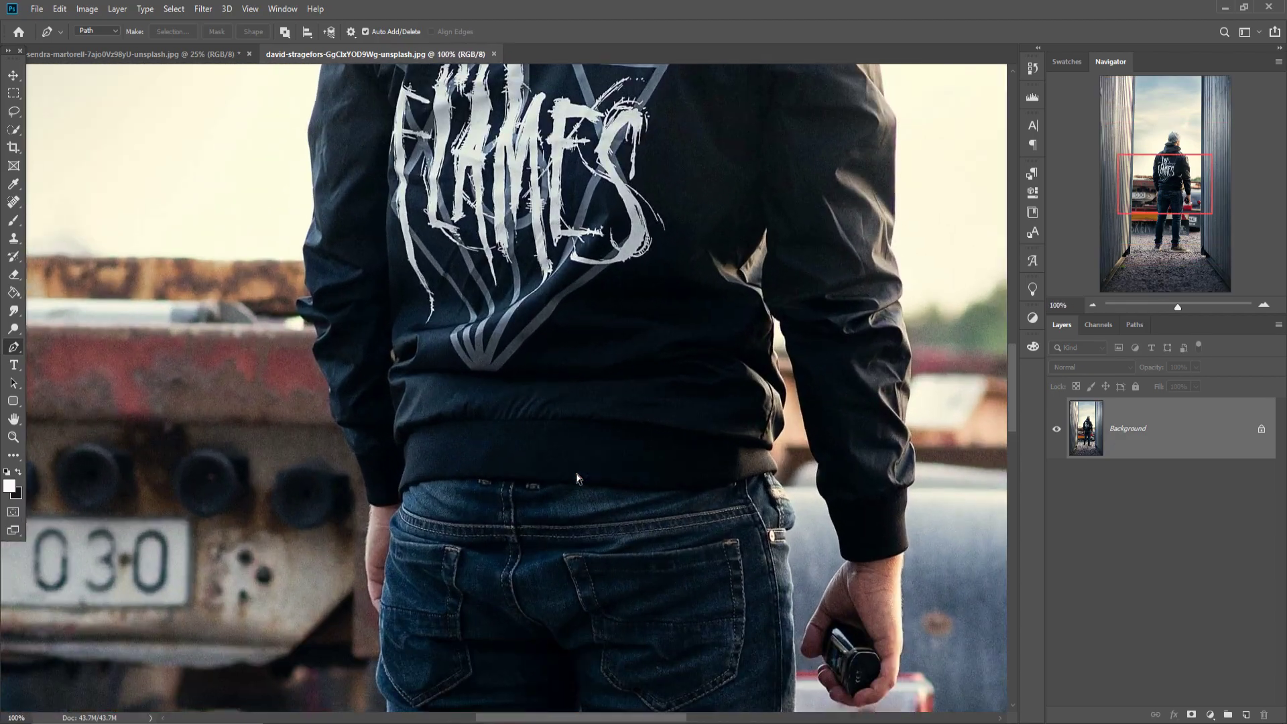
scroll(577, 473, up, 2)
scroll(577, 473, up, 1)
drag(750, 632, 586, 176)
scroll(671, 470, down, 5)
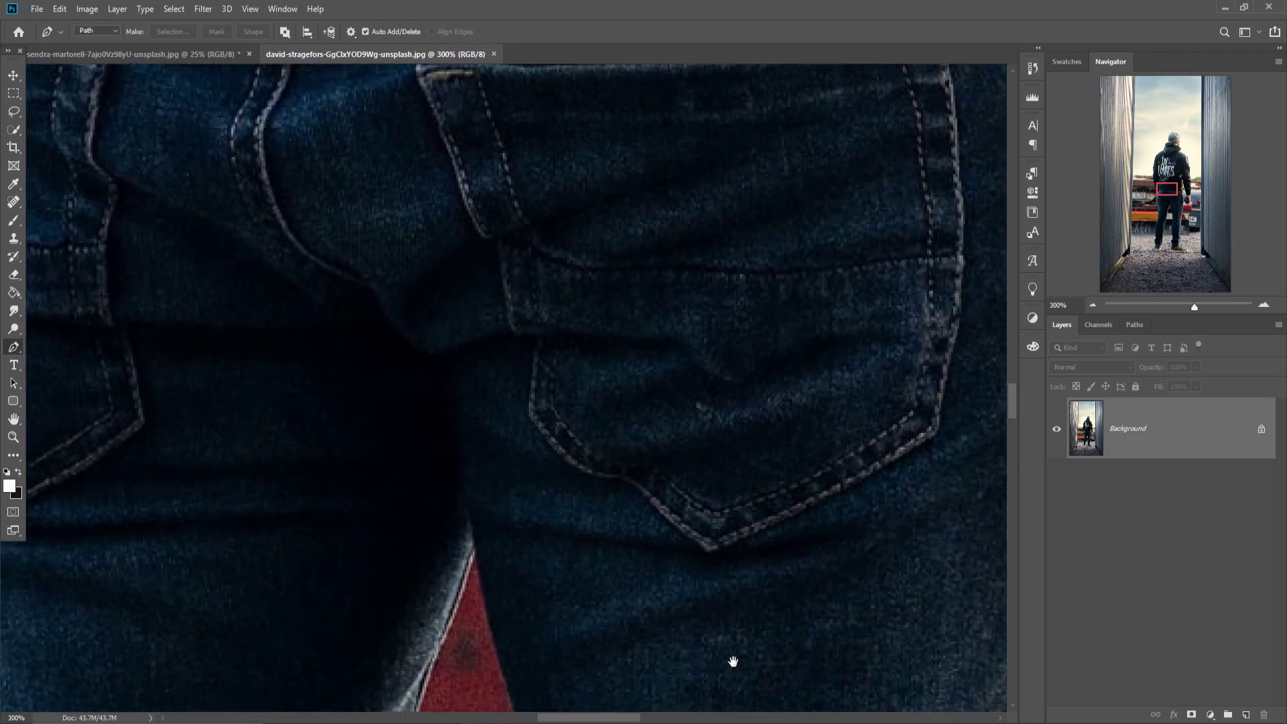
scroll(506, 394, down, 5)
scroll(436, 537, down, 5)
scroll(572, 93, down, 3)
scroll(571, 94, right, 5)
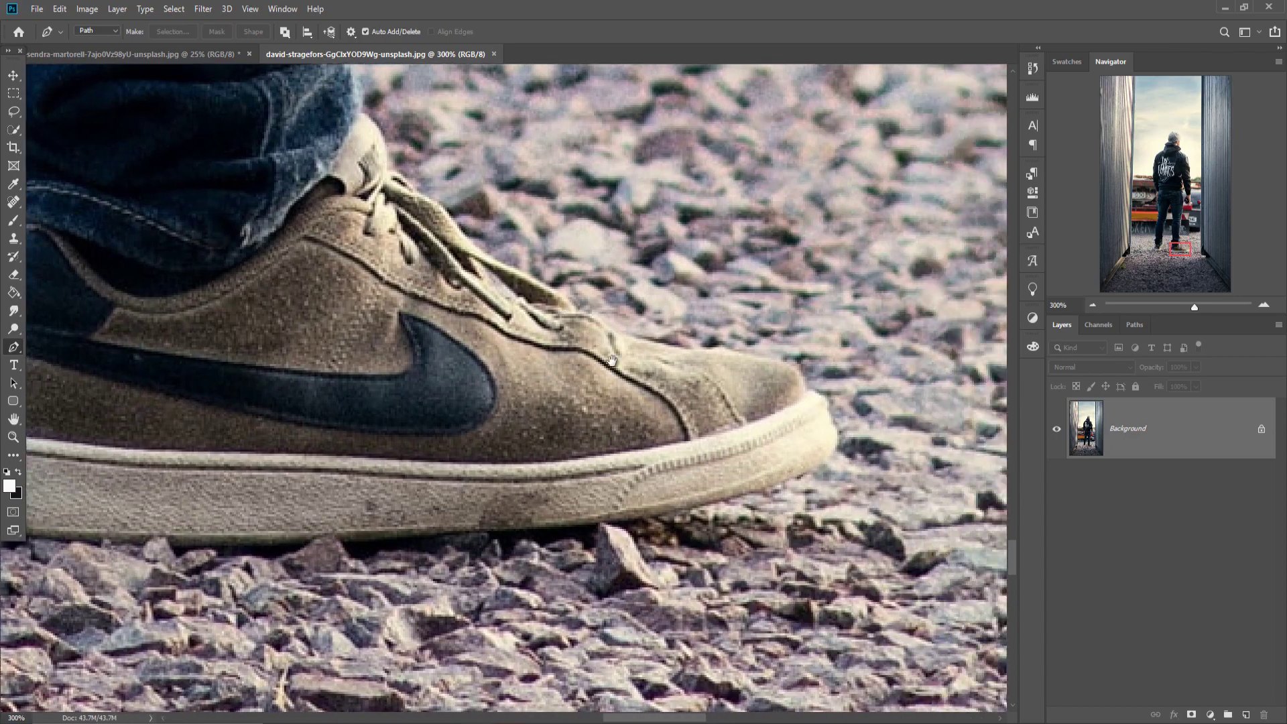
scroll(652, 373, right, 1)
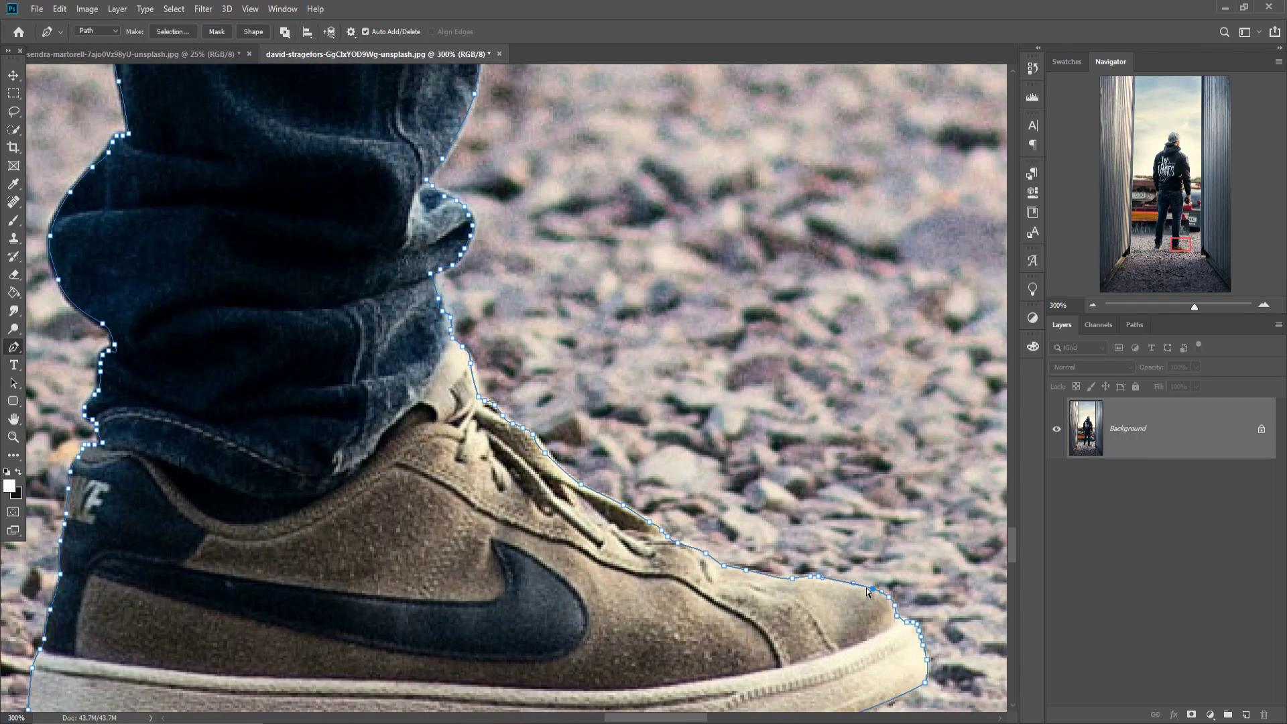
Step: Turn the traced path around the man into a selection
key(ctrl+0)
right_click(518, 356)
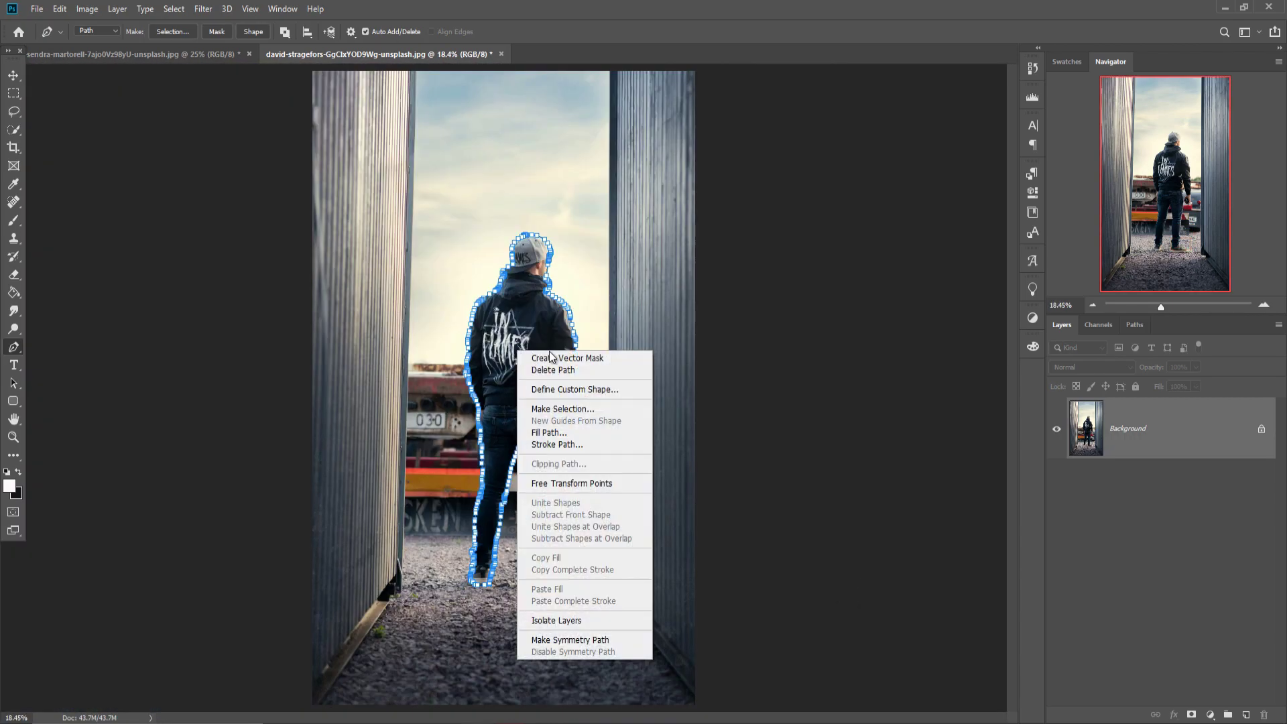
click(567, 409)
click(702, 201)
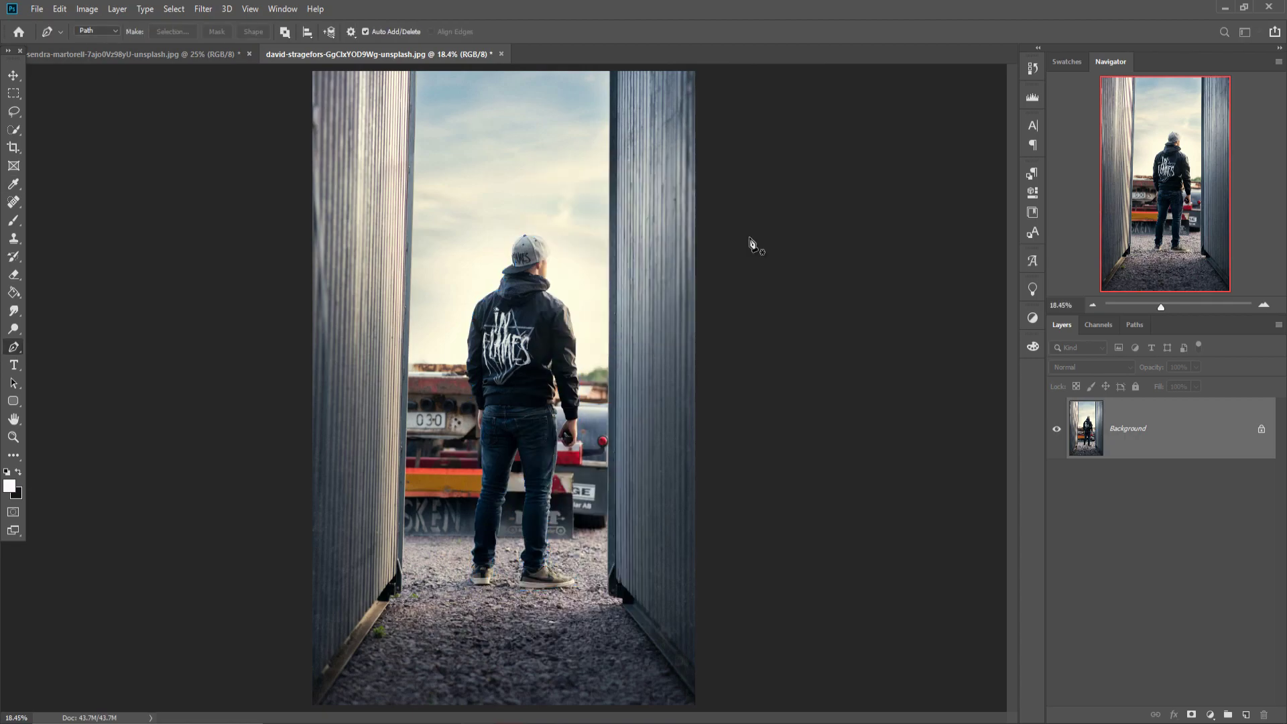
Step: Drag the selected man from his photo into the red neon tunnel document
click(14, 76)
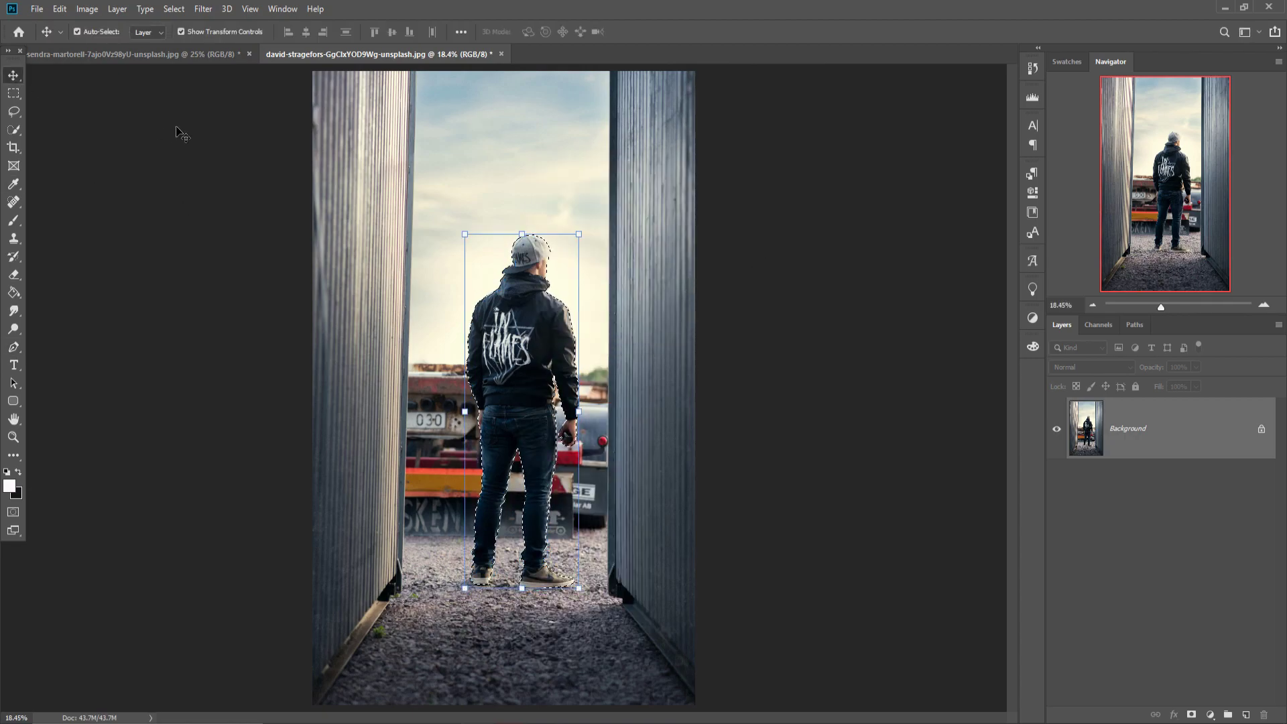
mouse_move(313, 54)
mouse_down()
mouse_move(318, 87)
mouse_move(912, 145)
mouse_up()
drag(1073, 435, 604, 380)
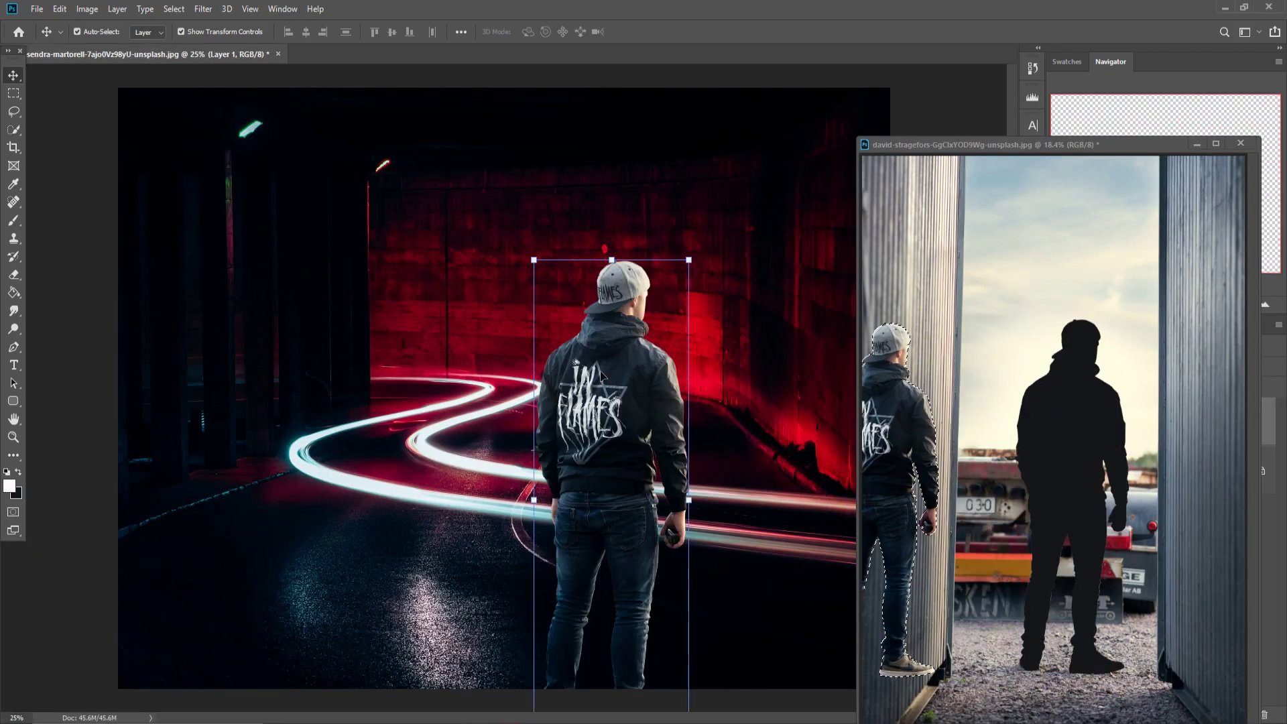
click(1198, 145)
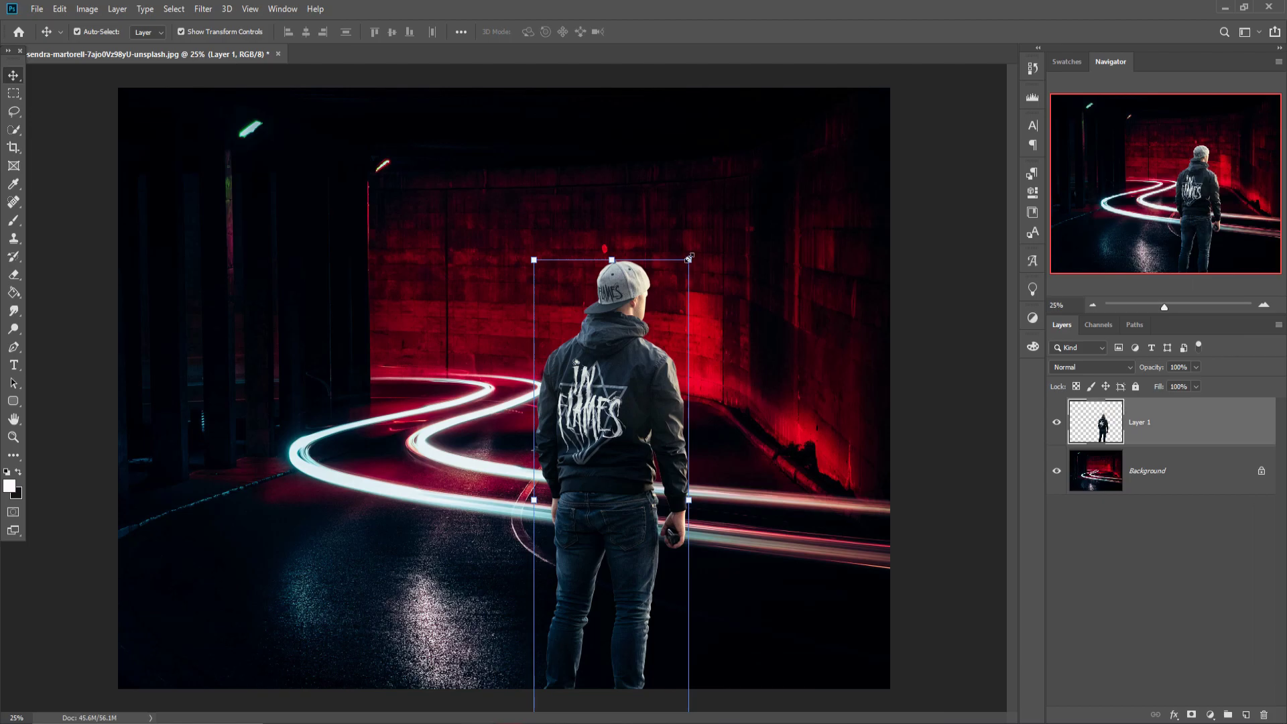
Step: Scale the man to about 80% and place him standing on the light trails
drag(689, 258, 686, 265)
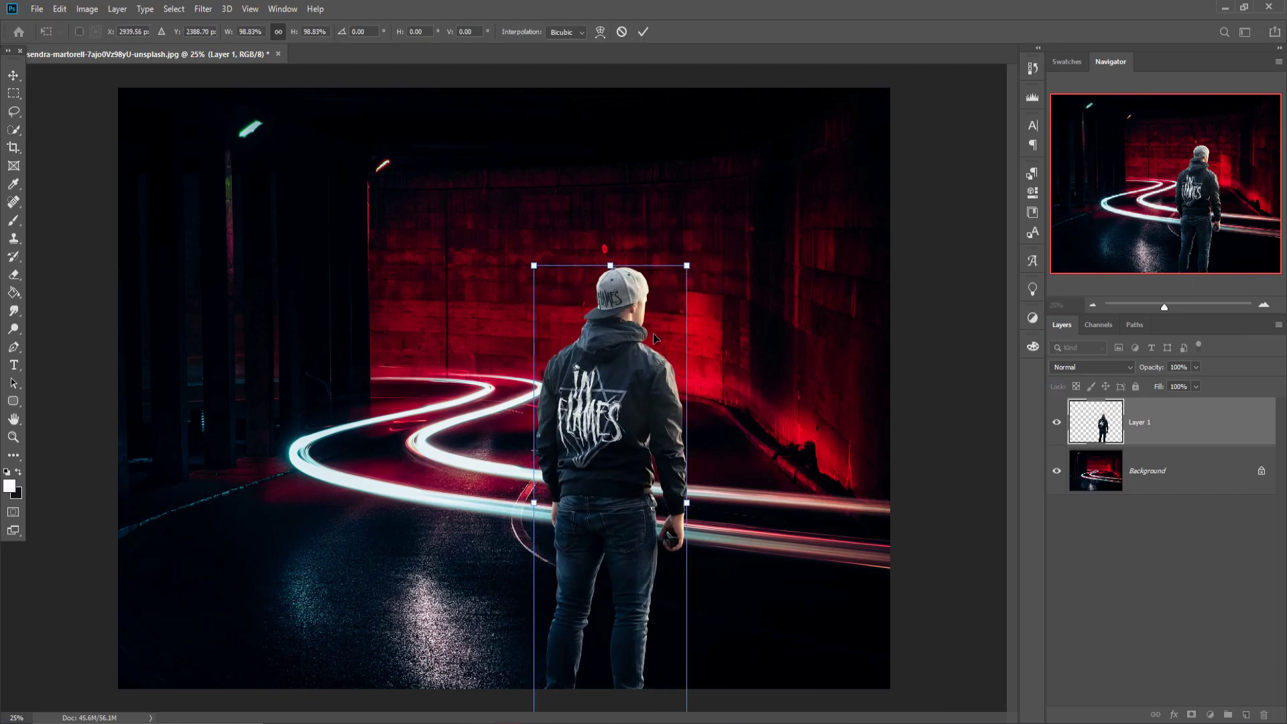
drag(655, 338, 592, 190)
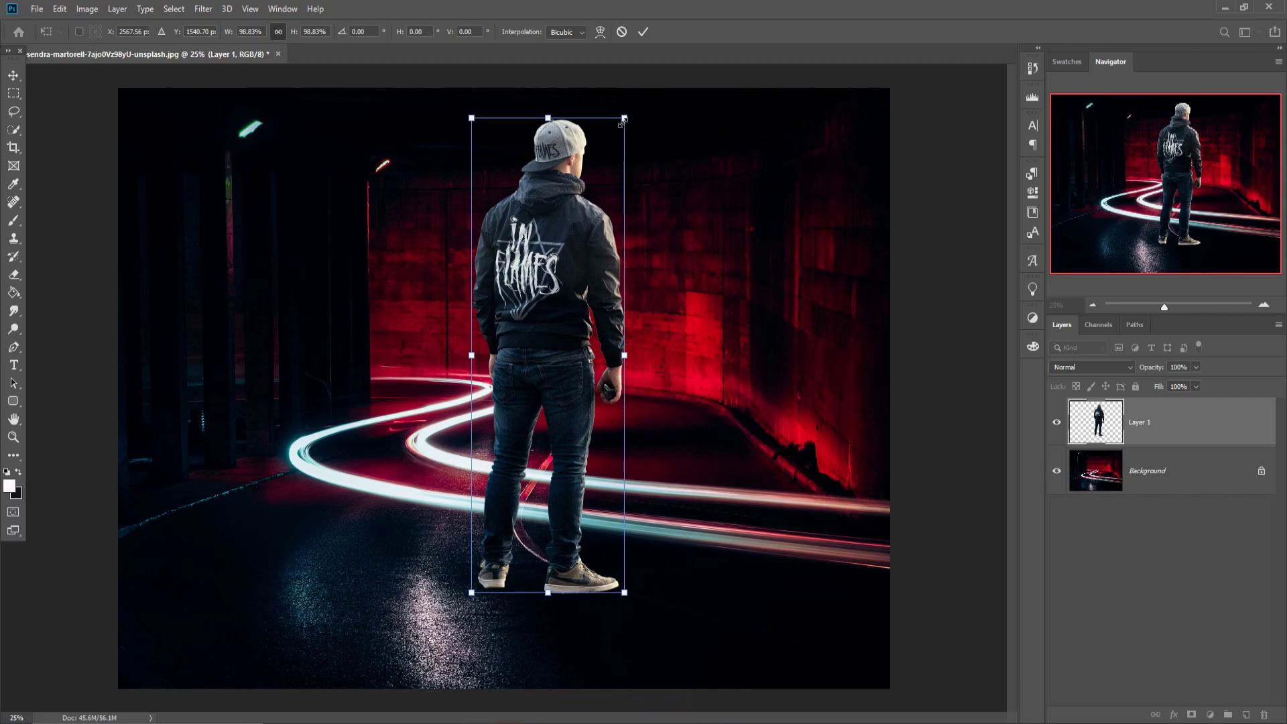
drag(623, 122, 595, 209)
drag(567, 375, 573, 303)
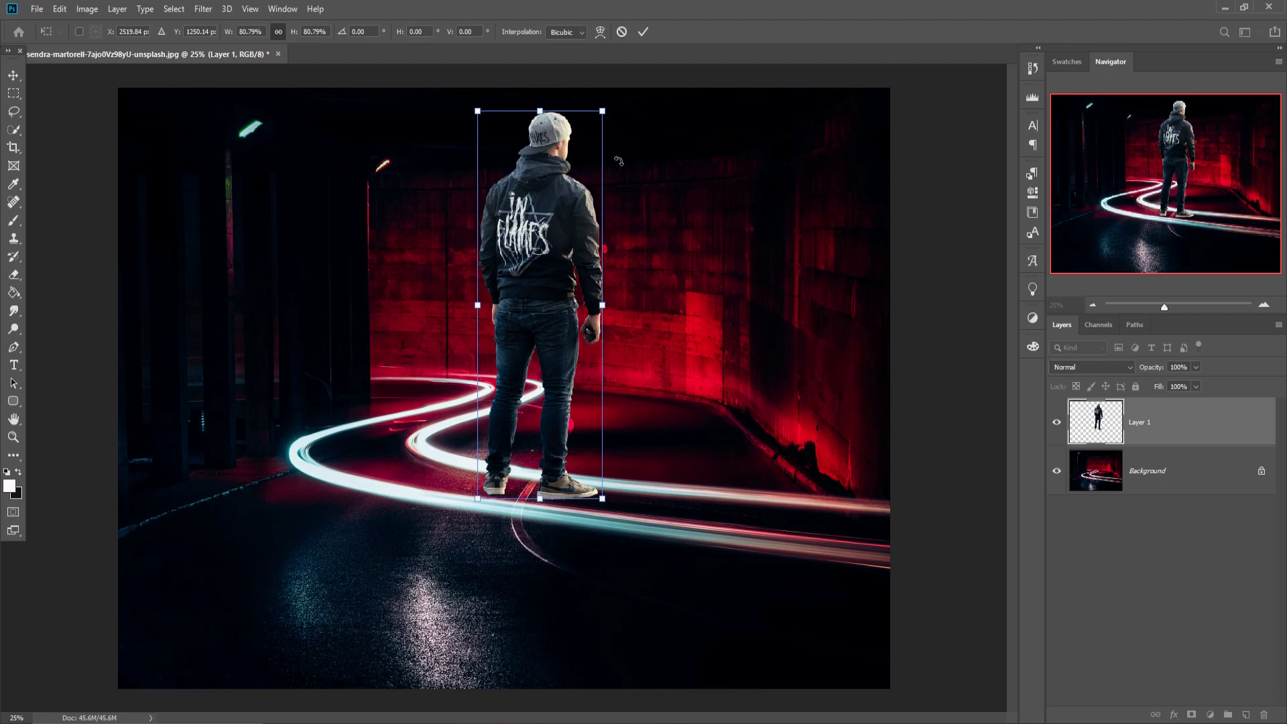
drag(602, 112, 608, 94)
drag(556, 220, 545, 297)
drag(597, 171, 600, 161)
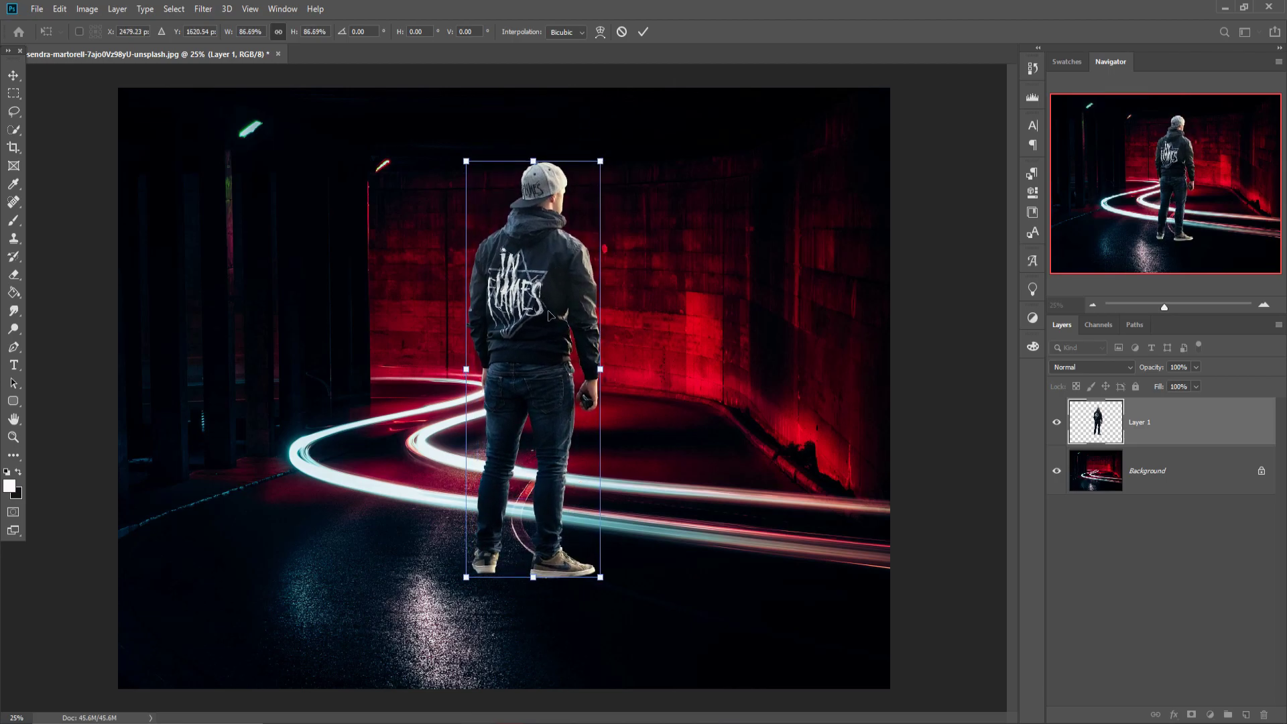
click(645, 32)
click(1169, 477)
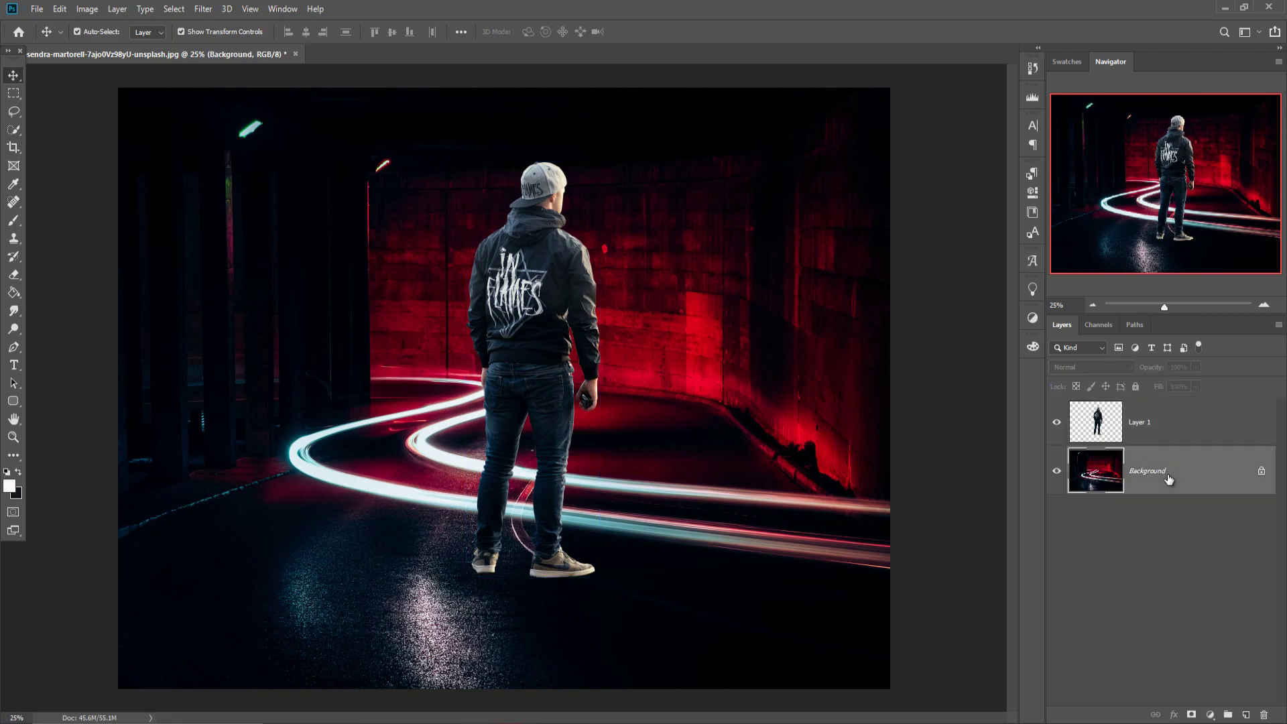
Step: Crop to extend the tunnel canvas upward, leaving a blank strip at the top
click(10, 149)
drag(501, 691, 502, 664)
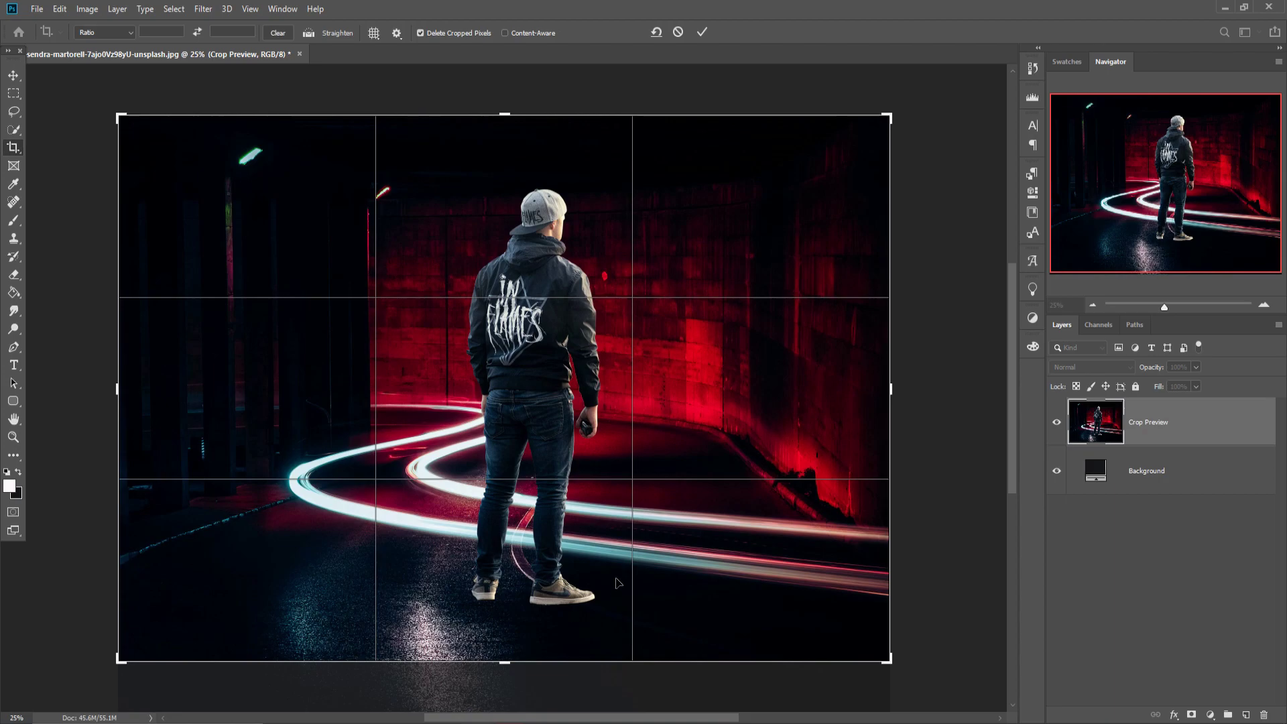
drag(510, 662, 512, 659)
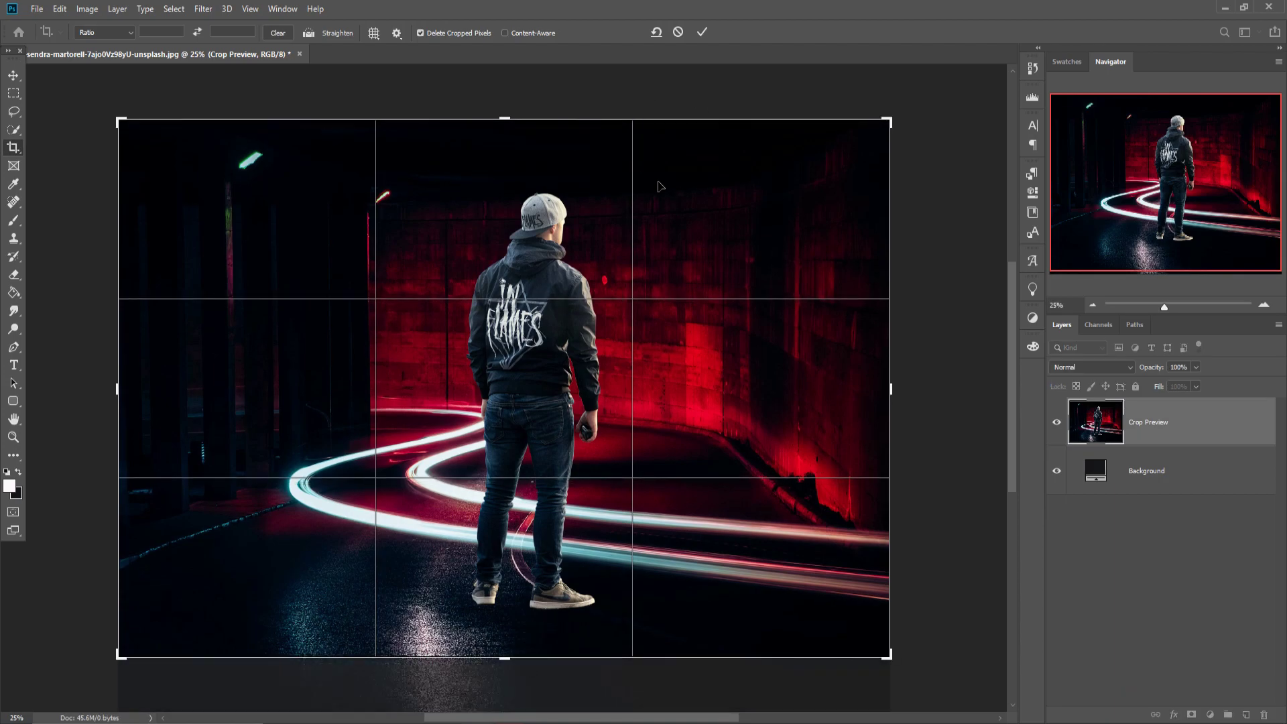
drag(508, 117, 507, 102)
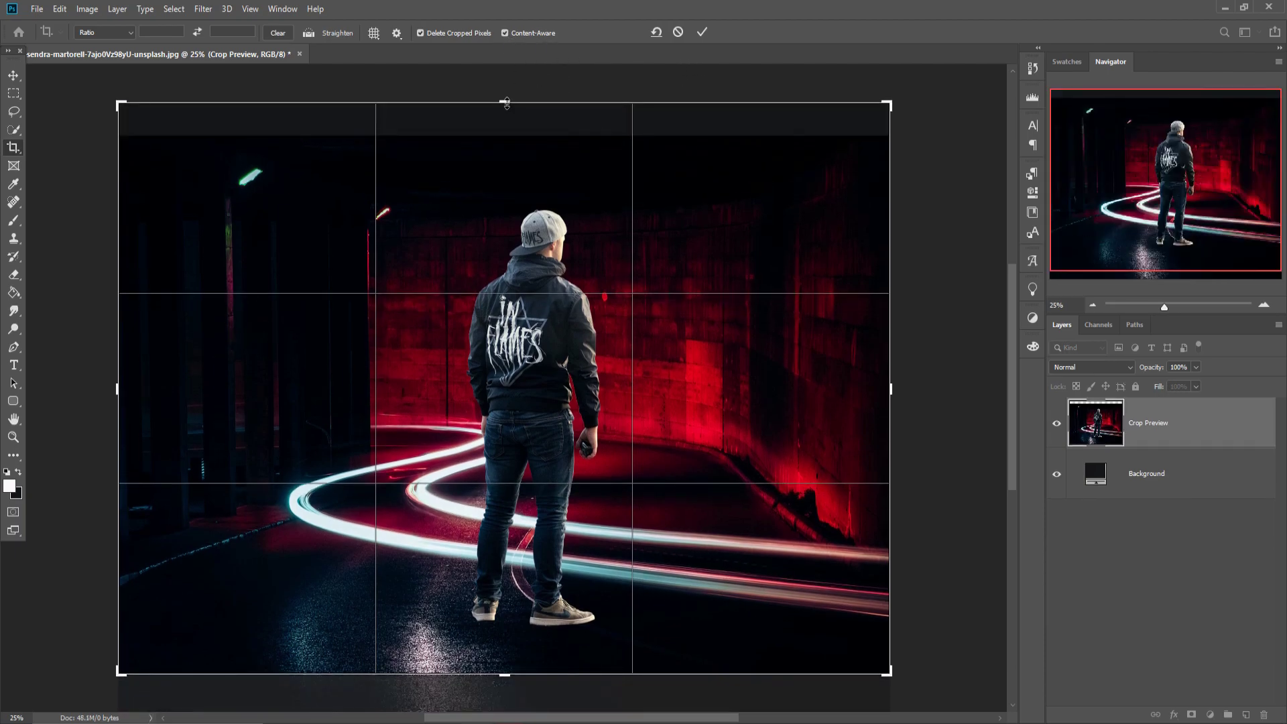
click(704, 34)
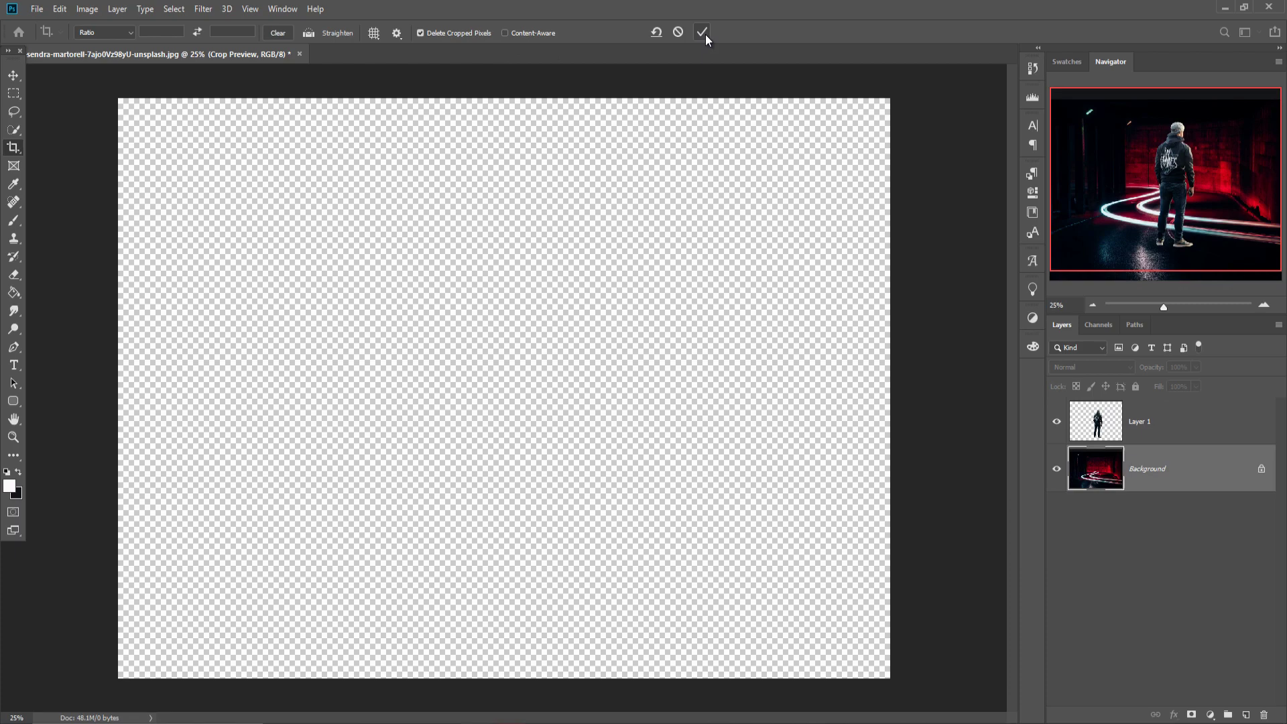
Step: Select the empty top strip and fill it
click(12, 94)
drag(118, 98, 928, 144)
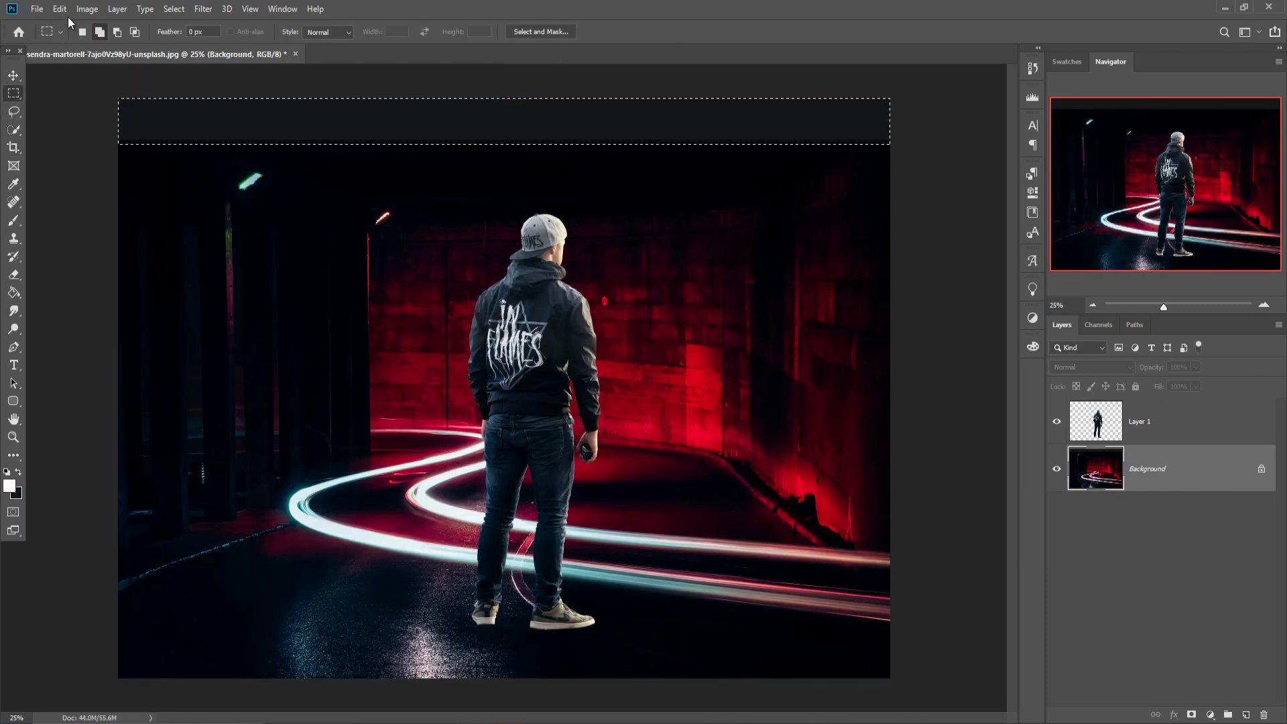
click(59, 9)
click(74, 227)
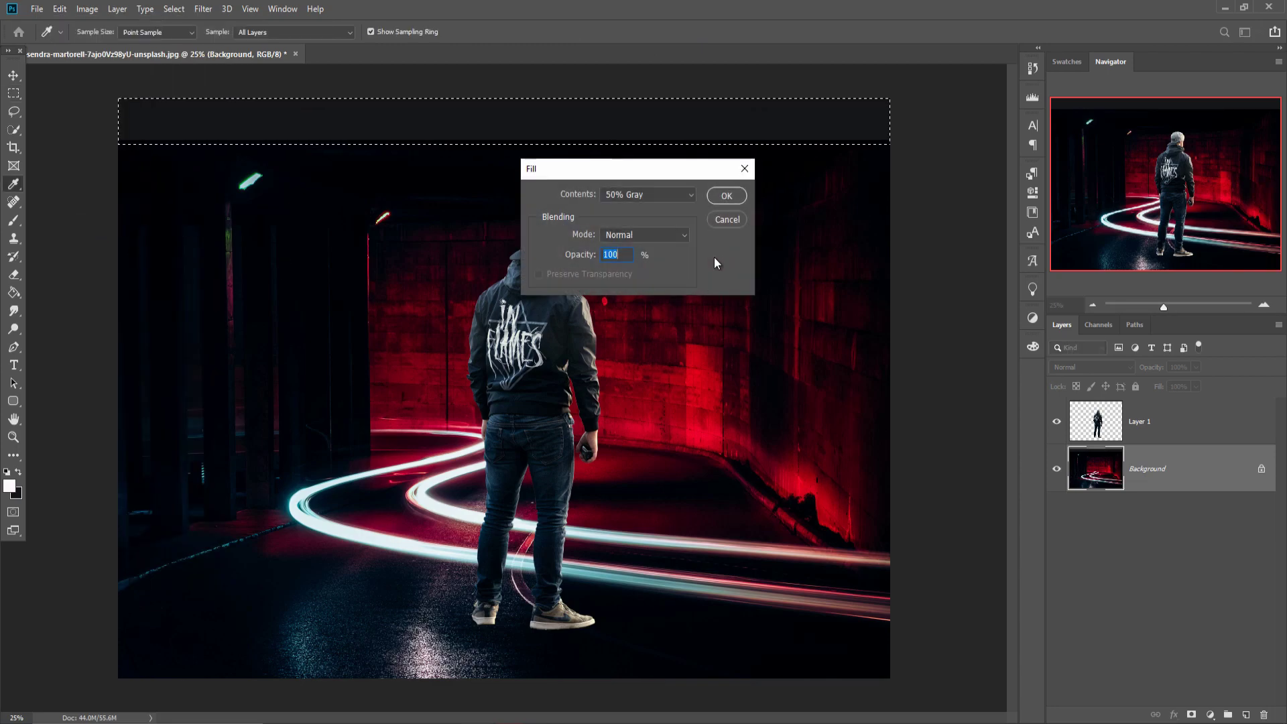
click(726, 196)
Step: Refill the top strip with Content-Aware so it blends into the dark ceiling
click(59, 8)
click(74, 227)
click(647, 195)
click(656, 255)
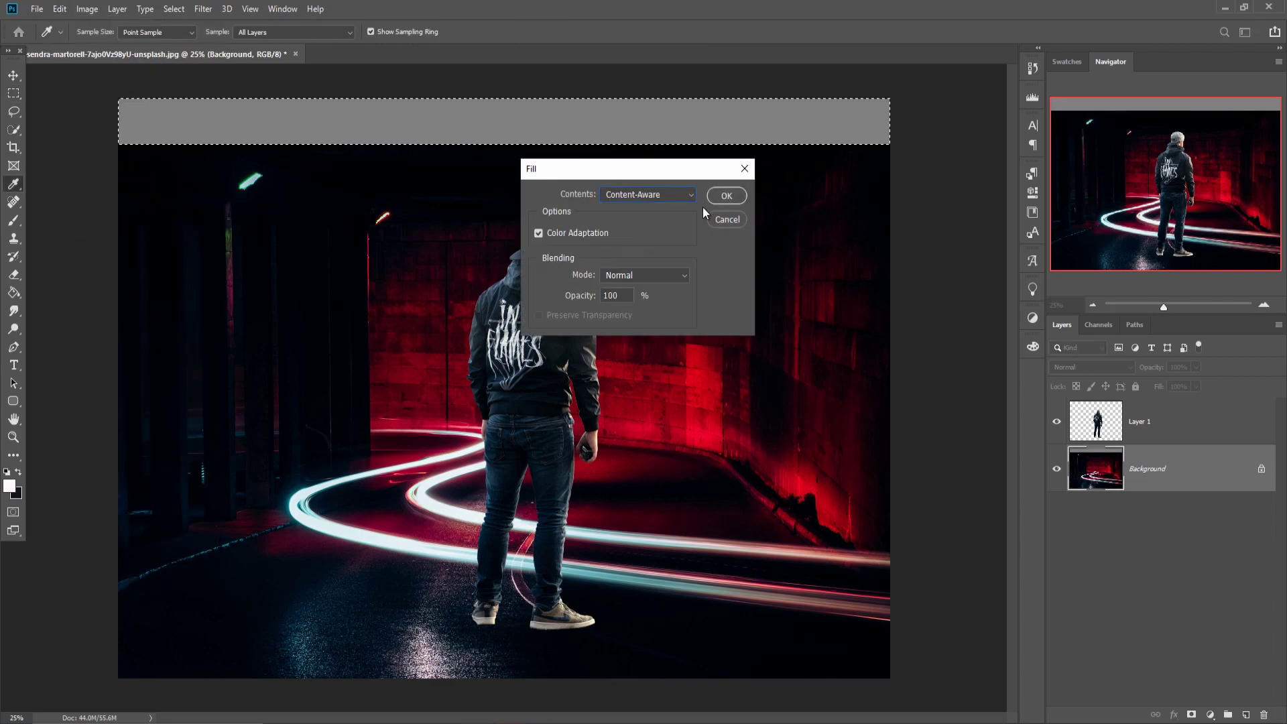
click(727, 196)
key(m)
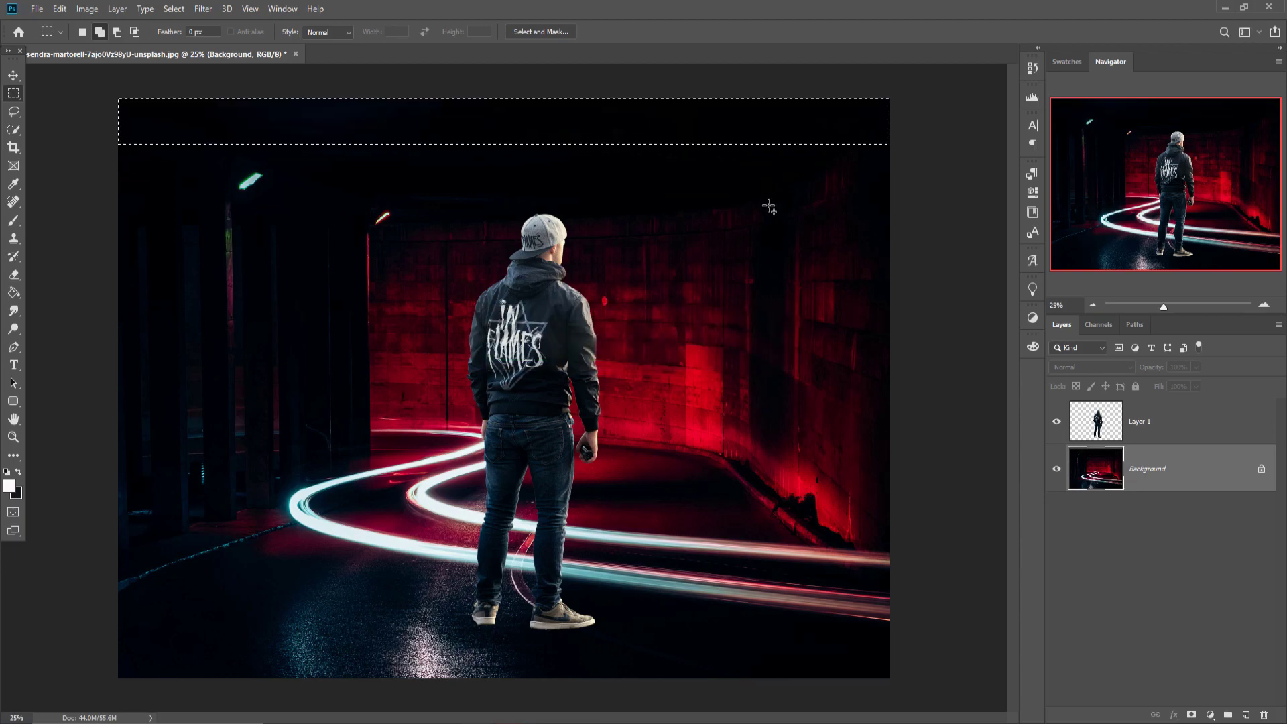
Step: Deselect the top strip
click(203, 9)
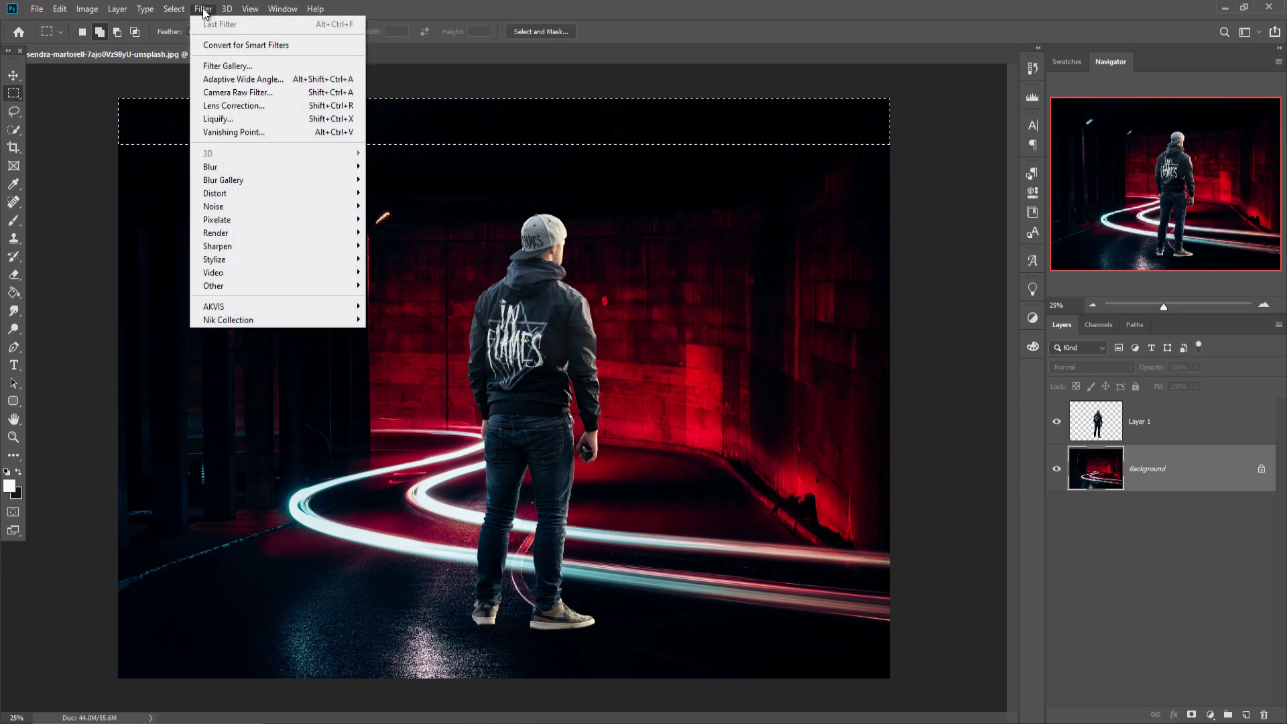
click(203, 9)
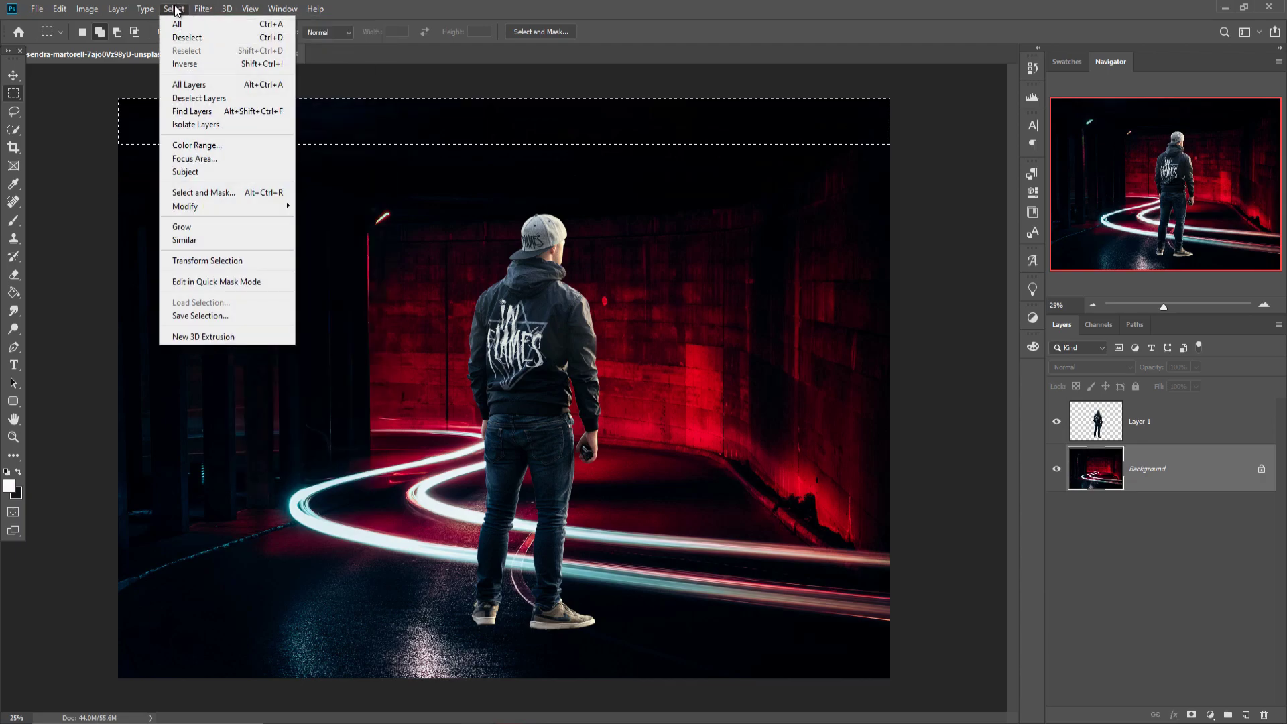
click(180, 38)
click(12, 77)
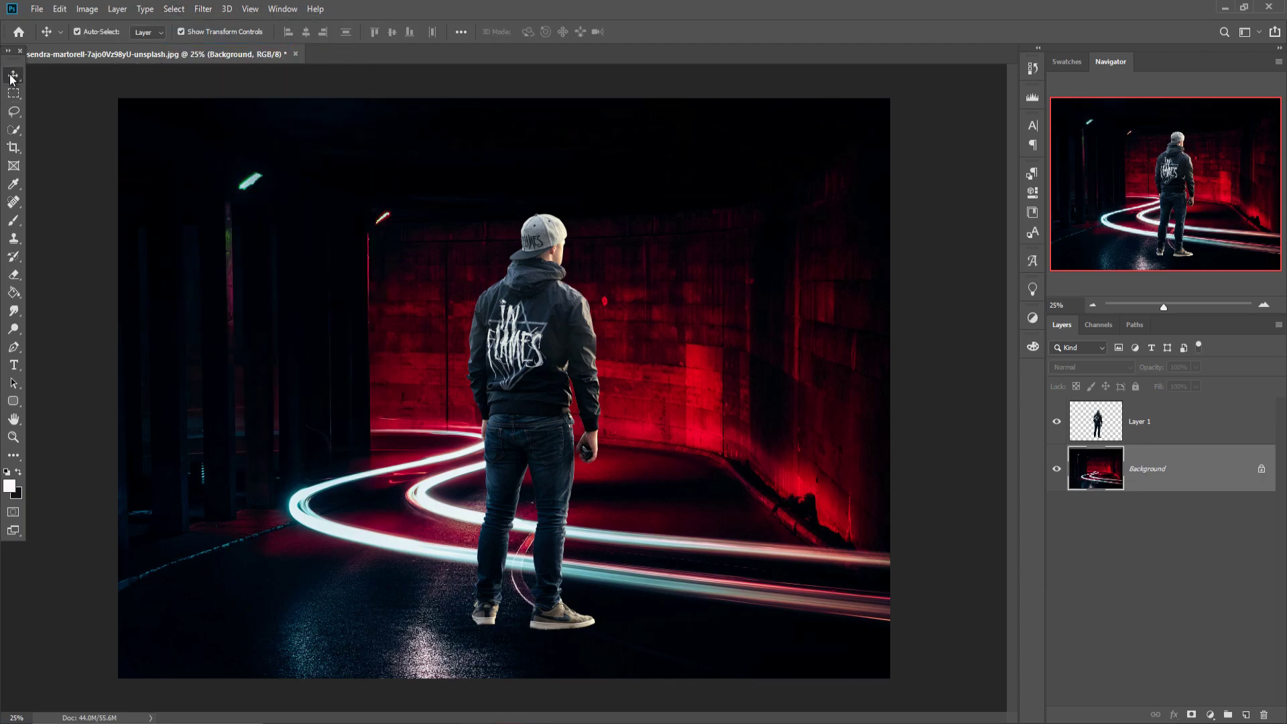
Step: Scale Layer 1's man to about 92% and set his feet on the glowing trails
click(525, 349)
drag(588, 296, 578, 225)
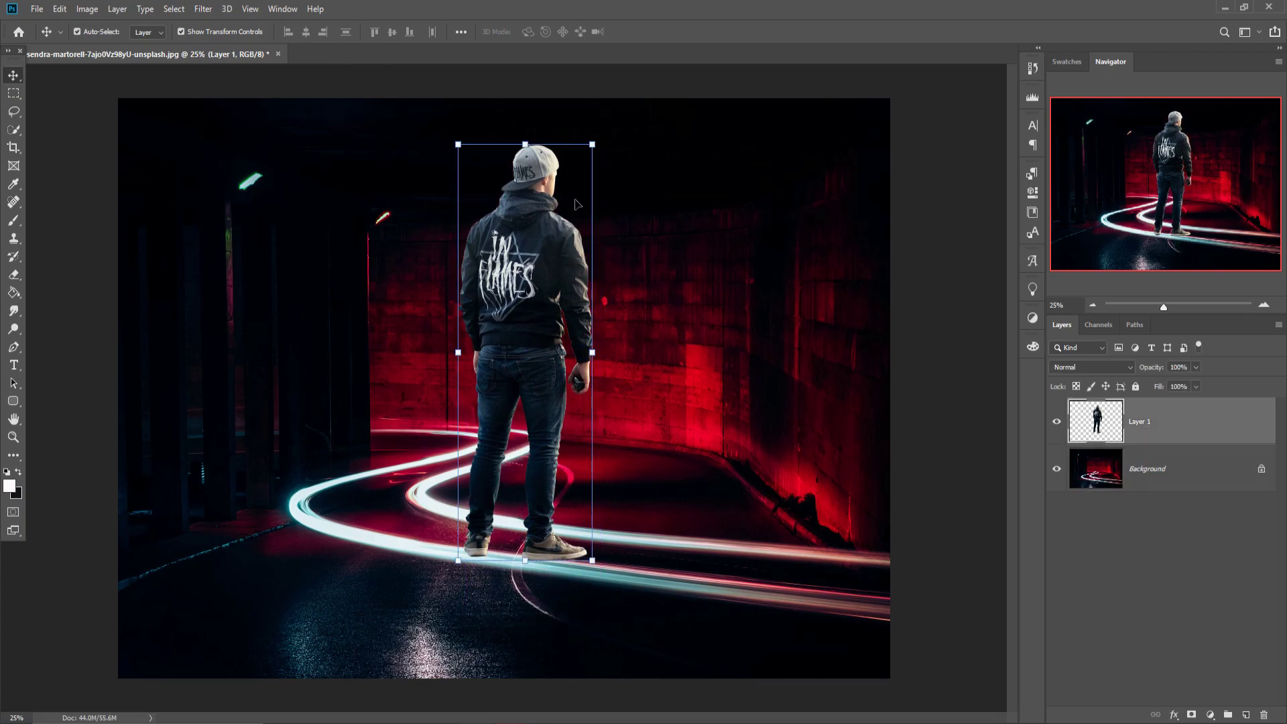
drag(592, 144, 581, 178)
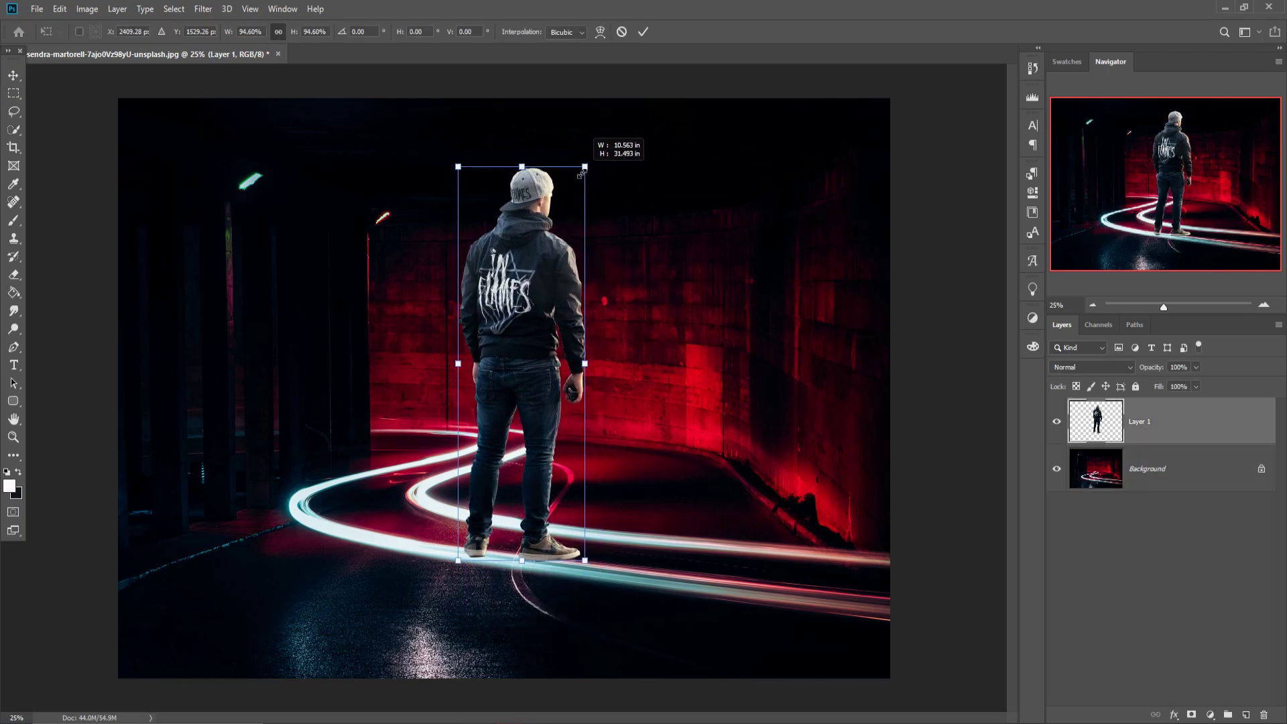
drag(581, 178, 579, 182)
mouse_move(540, 313)
mouse_down()
mouse_move(532, 295)
mouse_move(523, 304)
mouse_up()
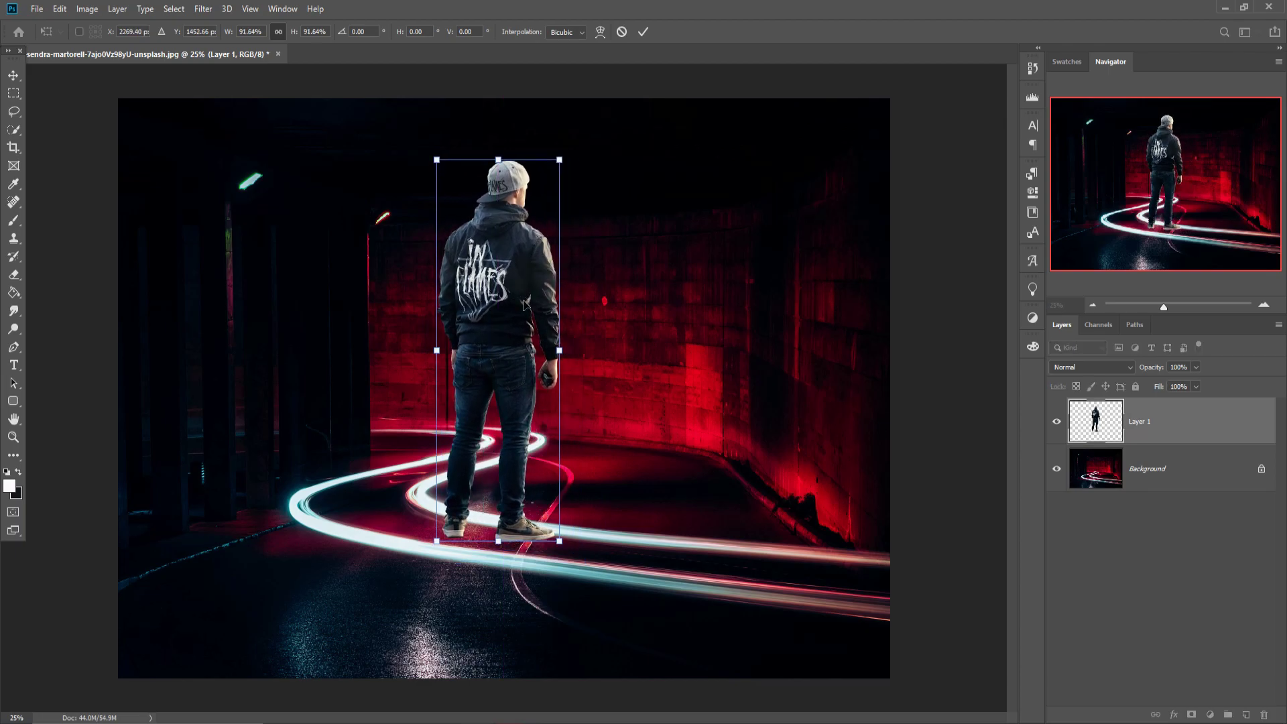
drag(519, 320, 518, 321)
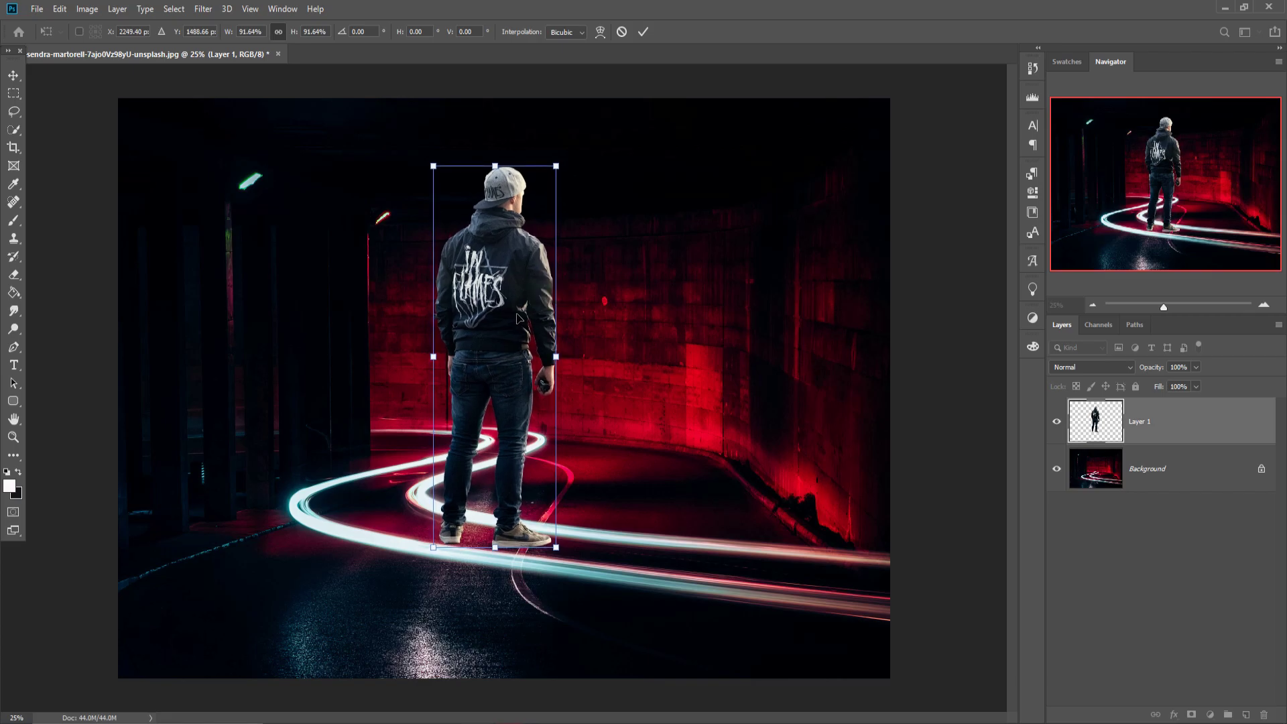
drag(495, 294, 494, 305)
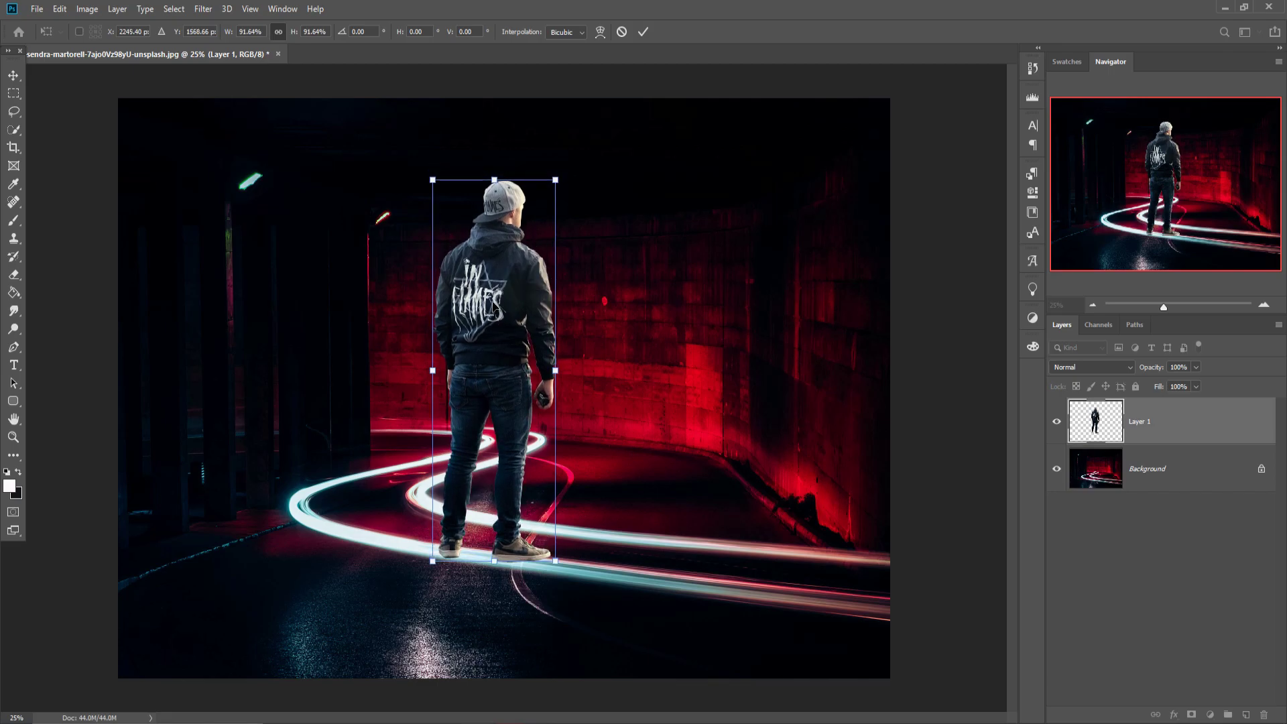
mouse_move(495, 309)
mouse_down()
mouse_move(494, 327)
mouse_move(497, 307)
mouse_up()
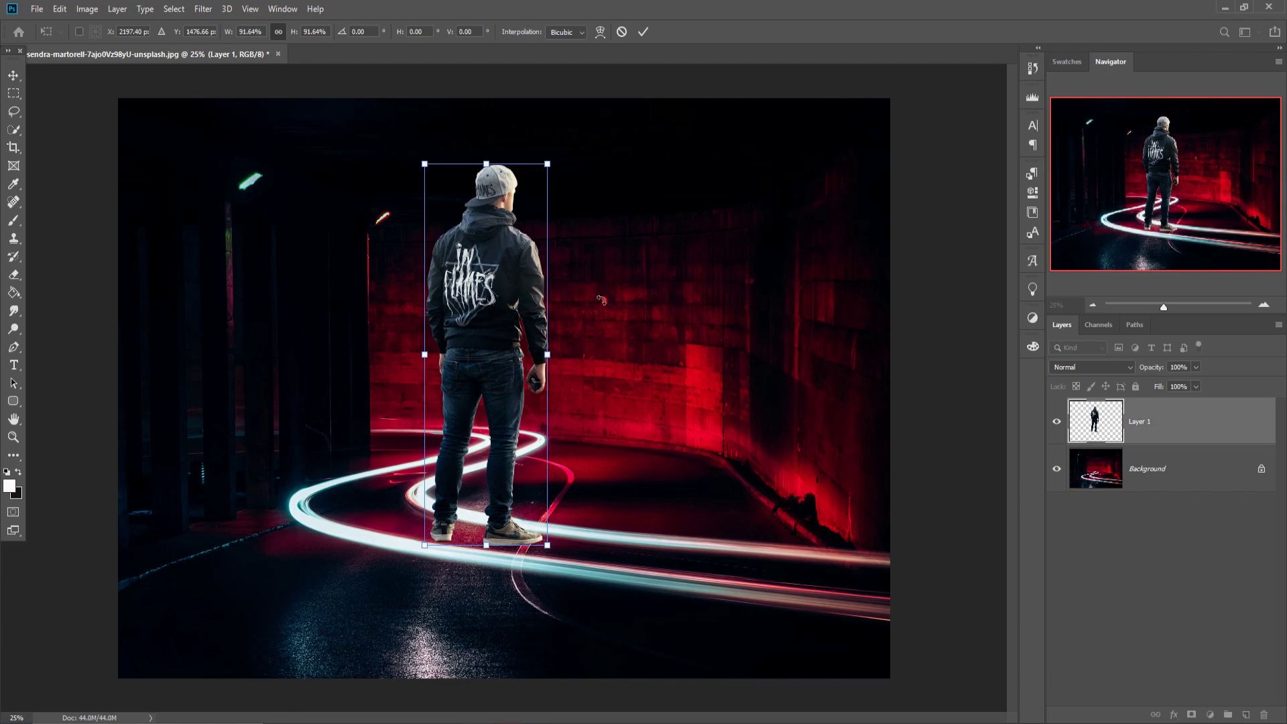
click(643, 33)
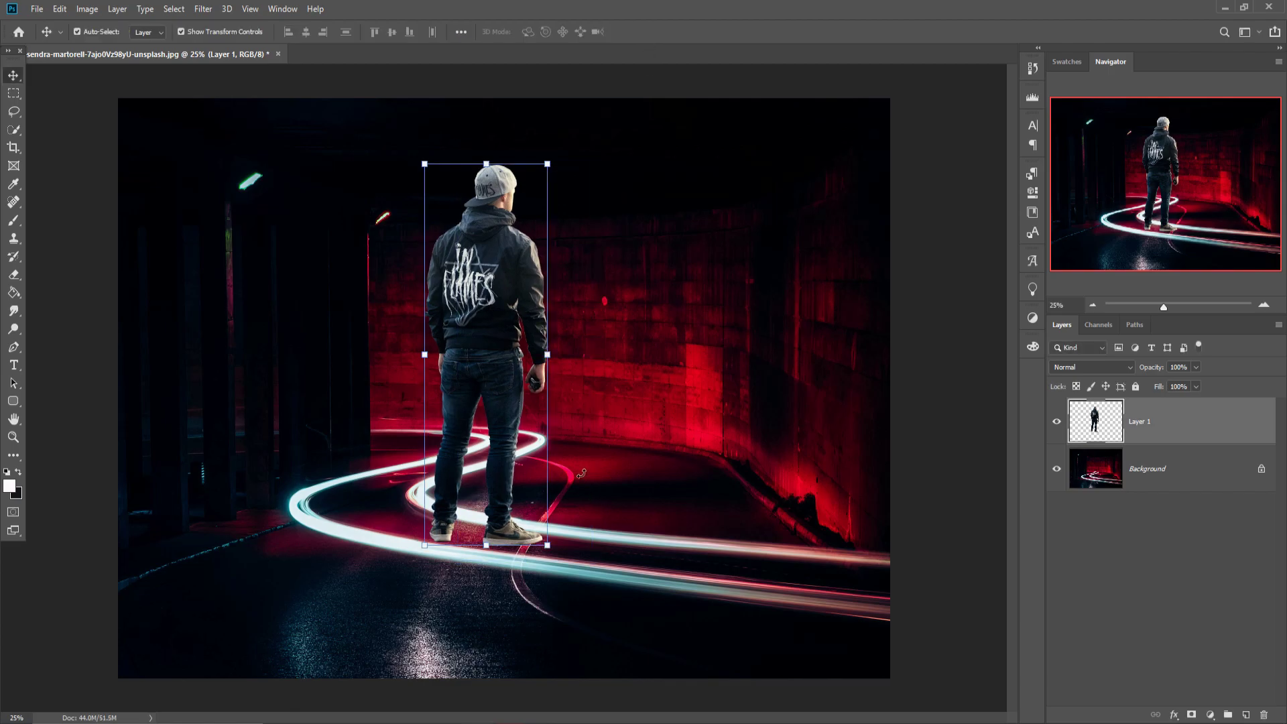
click(1193, 714)
Step: Set black as the brush colour, zoom to the shoes, and drop the man's layer opacity to 65%
click(14, 220)
key(x)
click(307, 32)
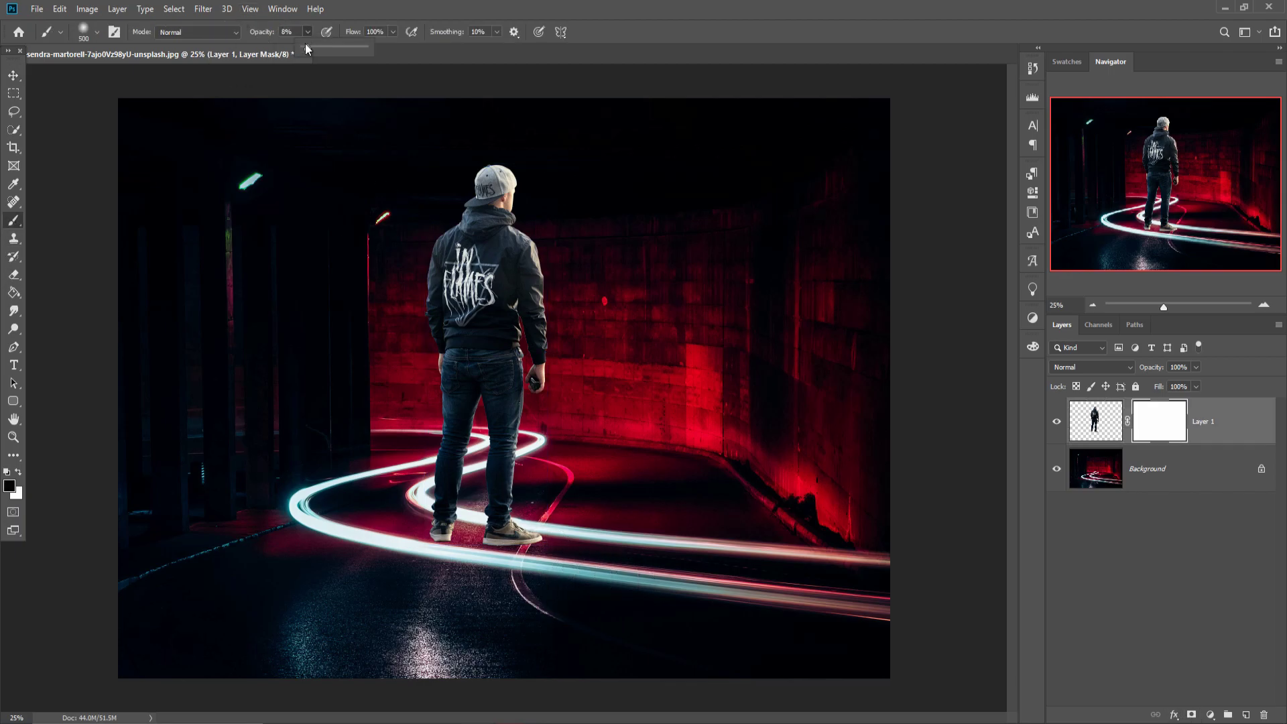
scroll(659, 590, up, 3)
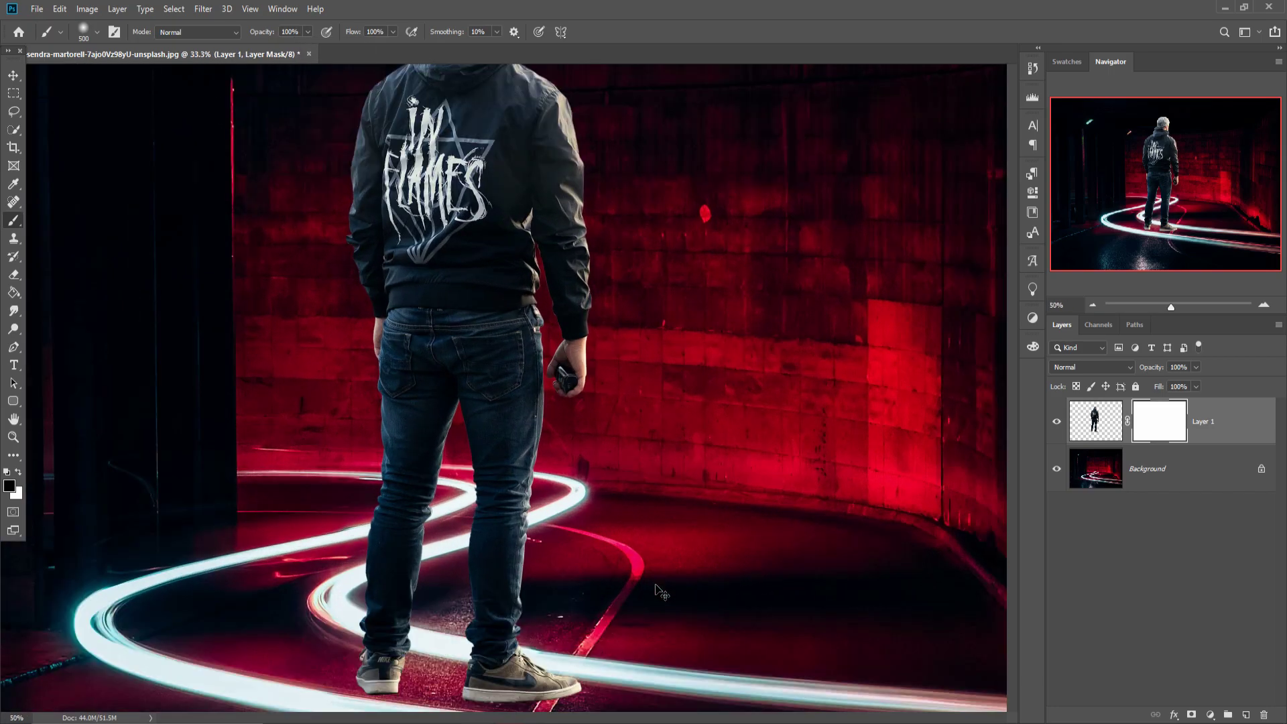
scroll(659, 590, up, 3)
mouse_move(658, 494)
mouse_down()
mouse_move(704, 276)
mouse_move(668, 458)
mouse_up()
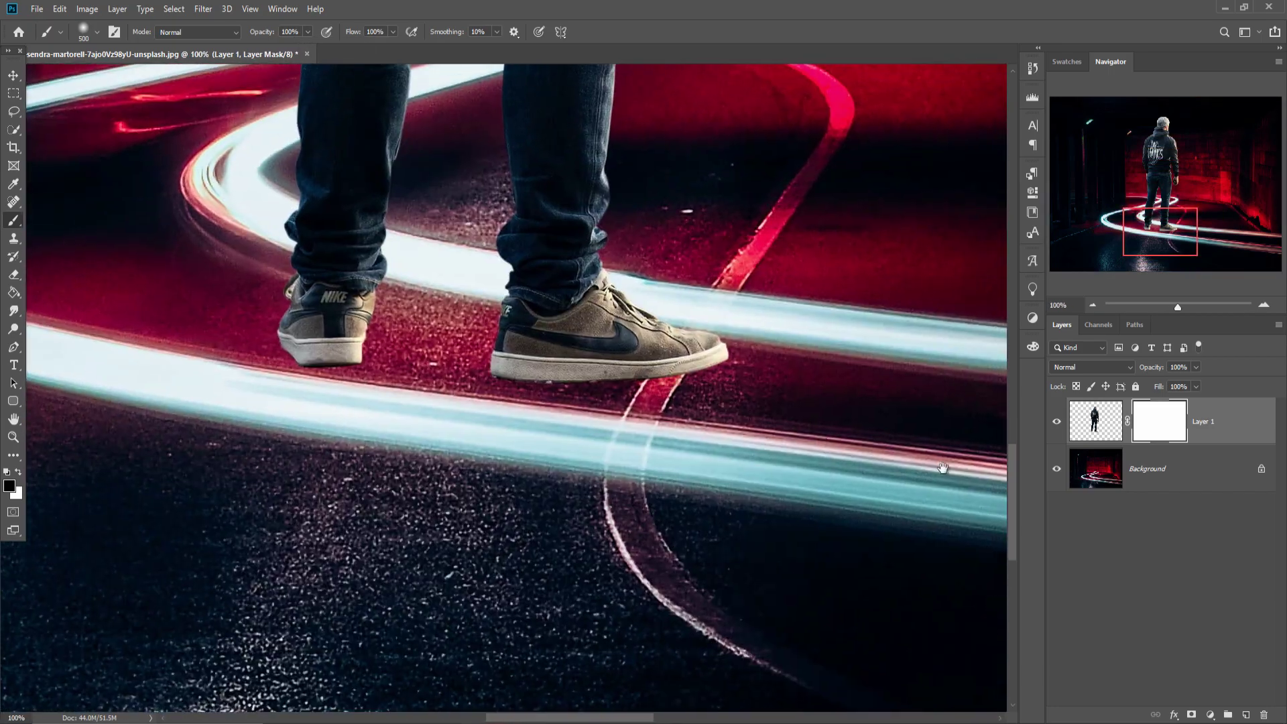
key(v)
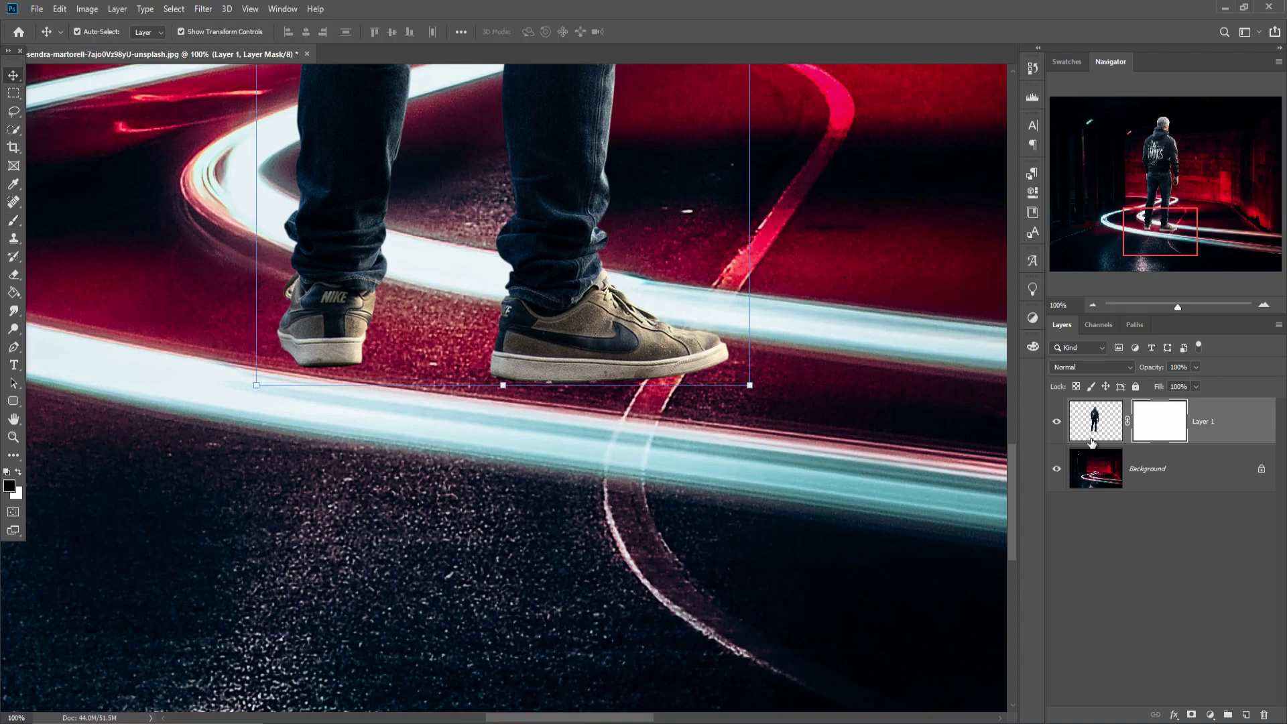
key(ctrl+2)
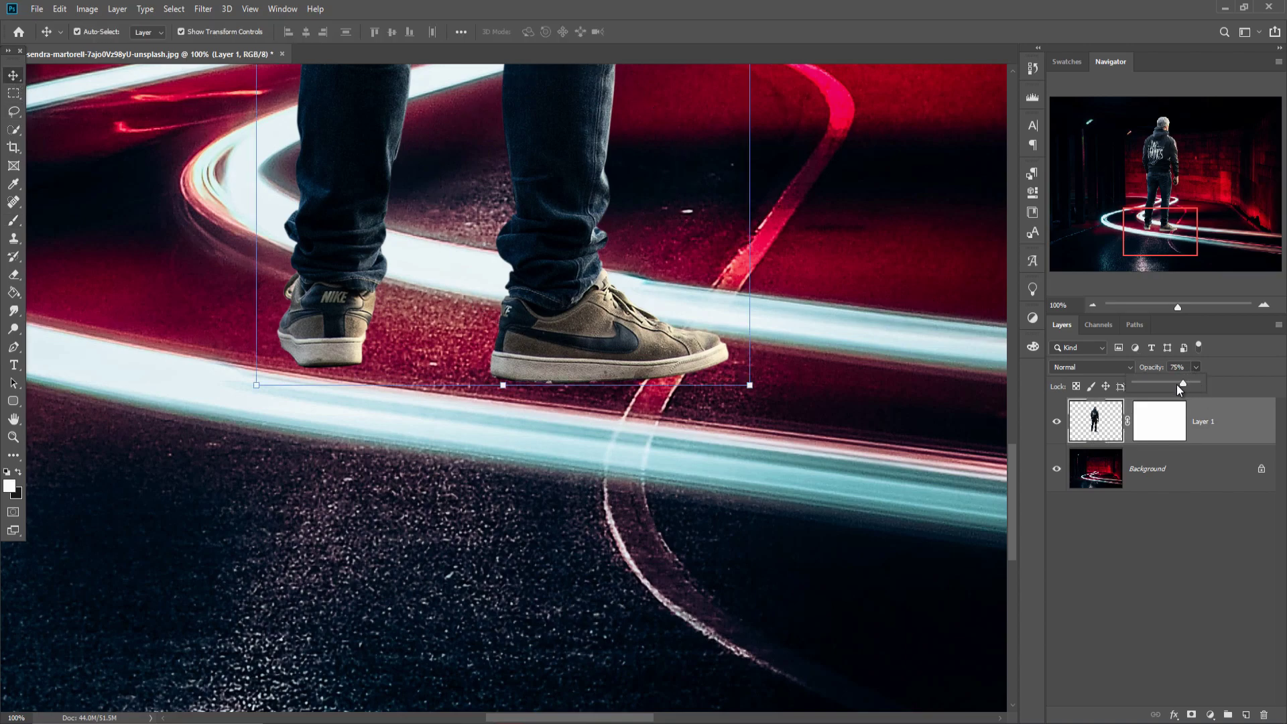
drag(1178, 386, 1174, 385)
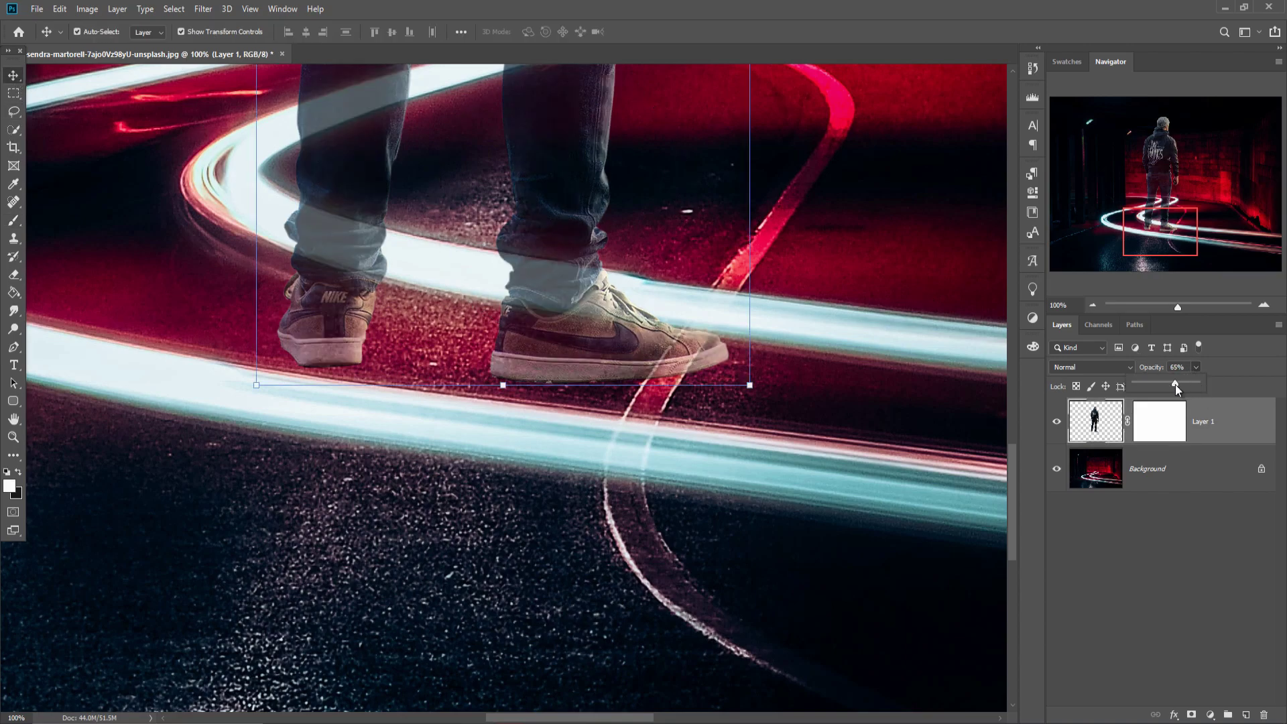
click(1142, 427)
Step: Paint the mask with a 45 px black brush over the lower jeans and shoe
click(12, 222)
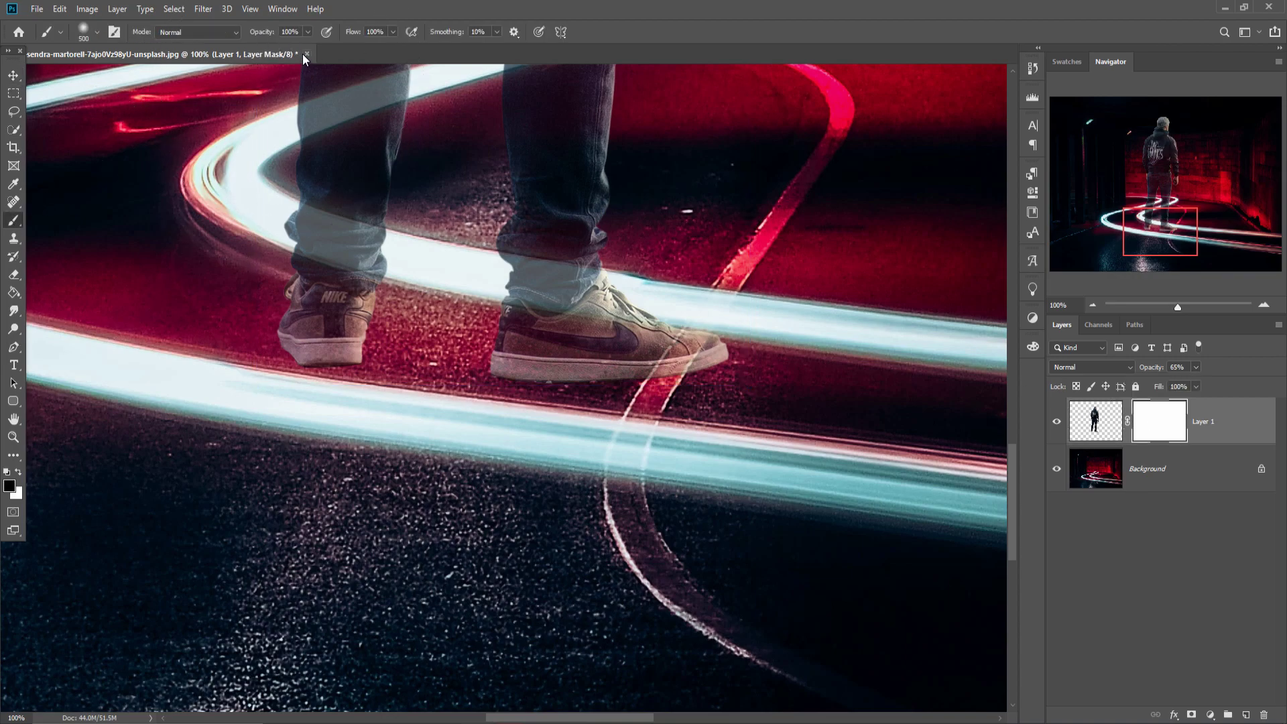
key(bracketleft)
key(bracketleft)
key(bracketleft)
key(bracketleft)
key(bracketleft)
key(bracketleft)
key(bracketleft)
key(bracketleft)
mouse_move(520, 280)
mouse_down()
mouse_move(627, 295)
mouse_move(493, 267)
mouse_up()
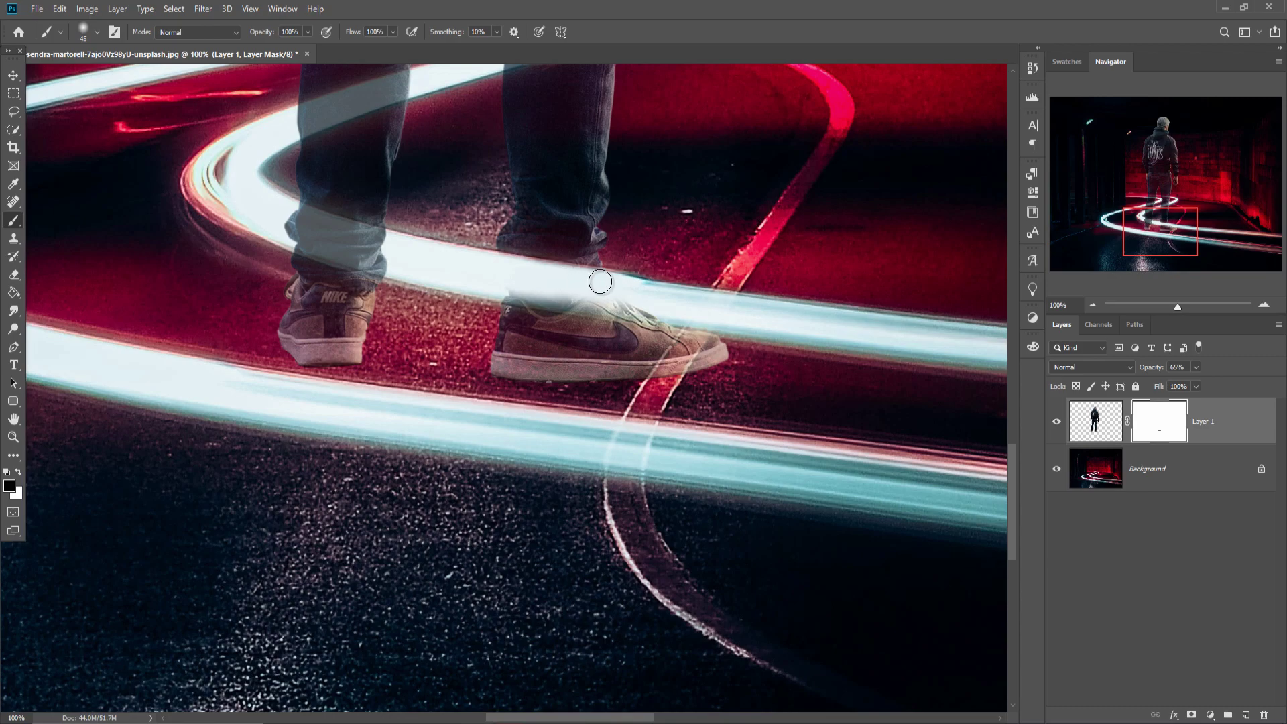
drag(593, 293, 666, 312)
drag(580, 291, 477, 283)
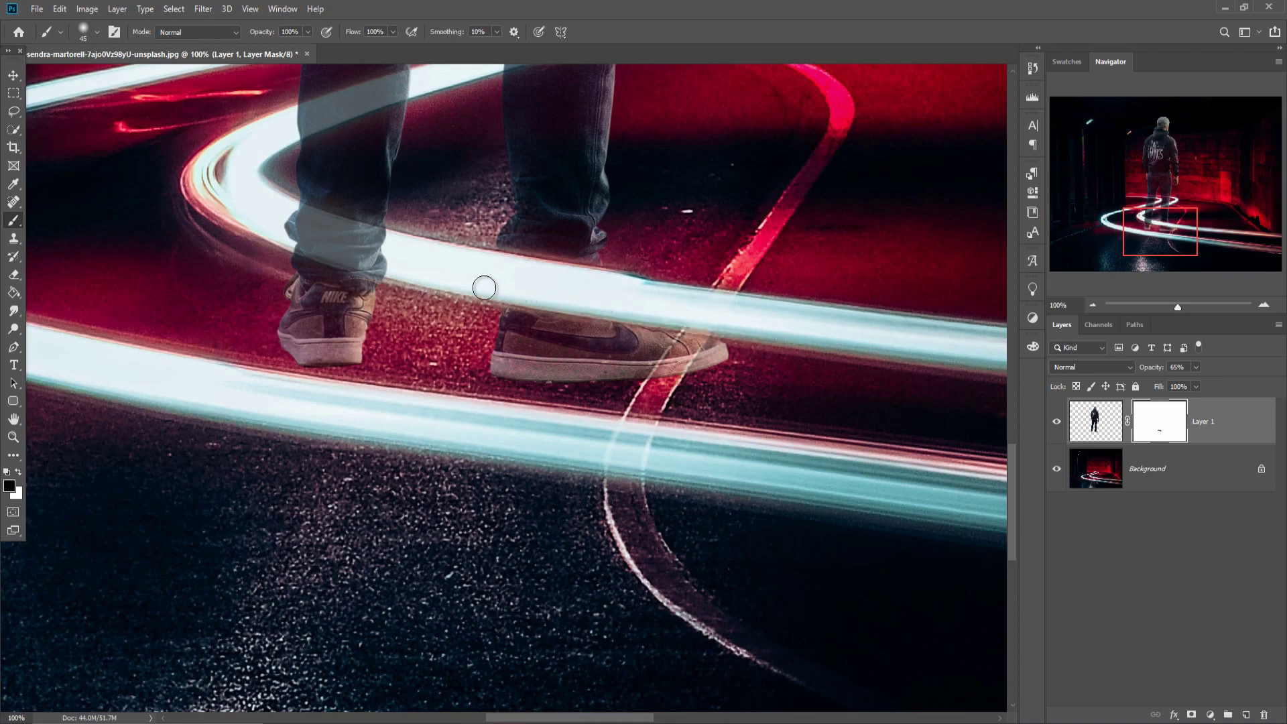
Step: Restore the man's layer opacity to 100%
click(1196, 367)
drag(1198, 382, 1261, 375)
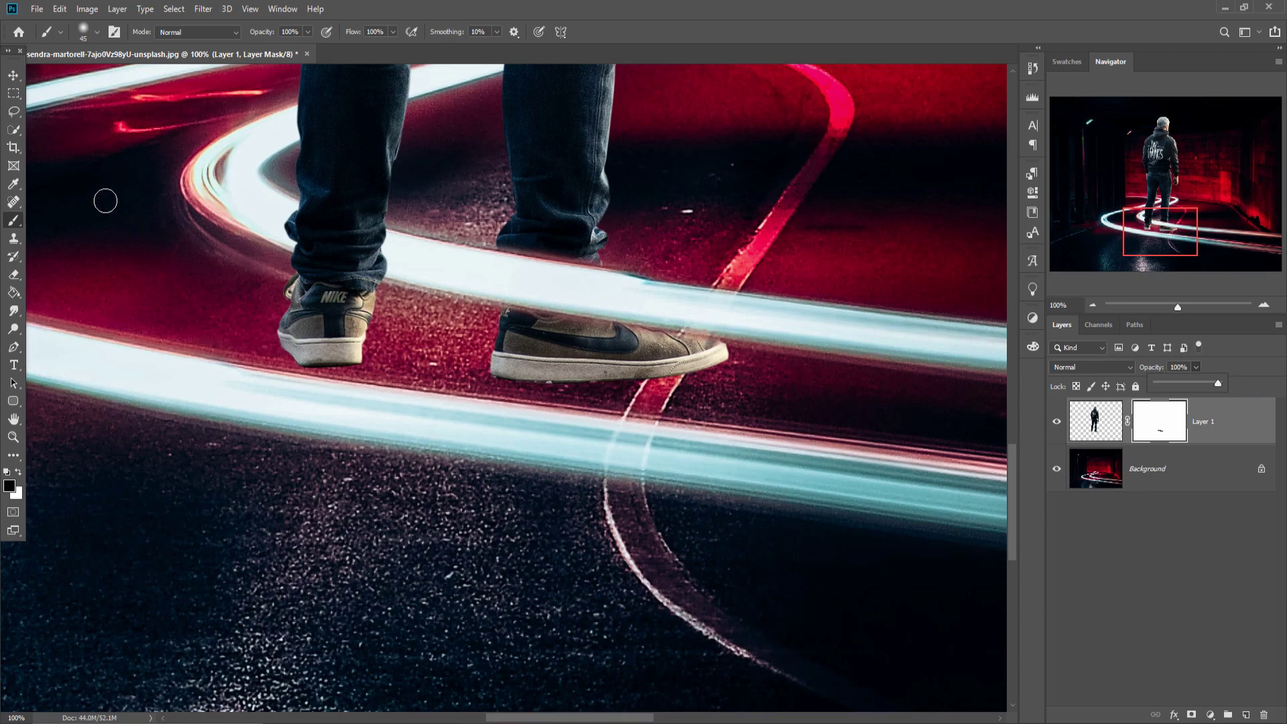
click(14, 75)
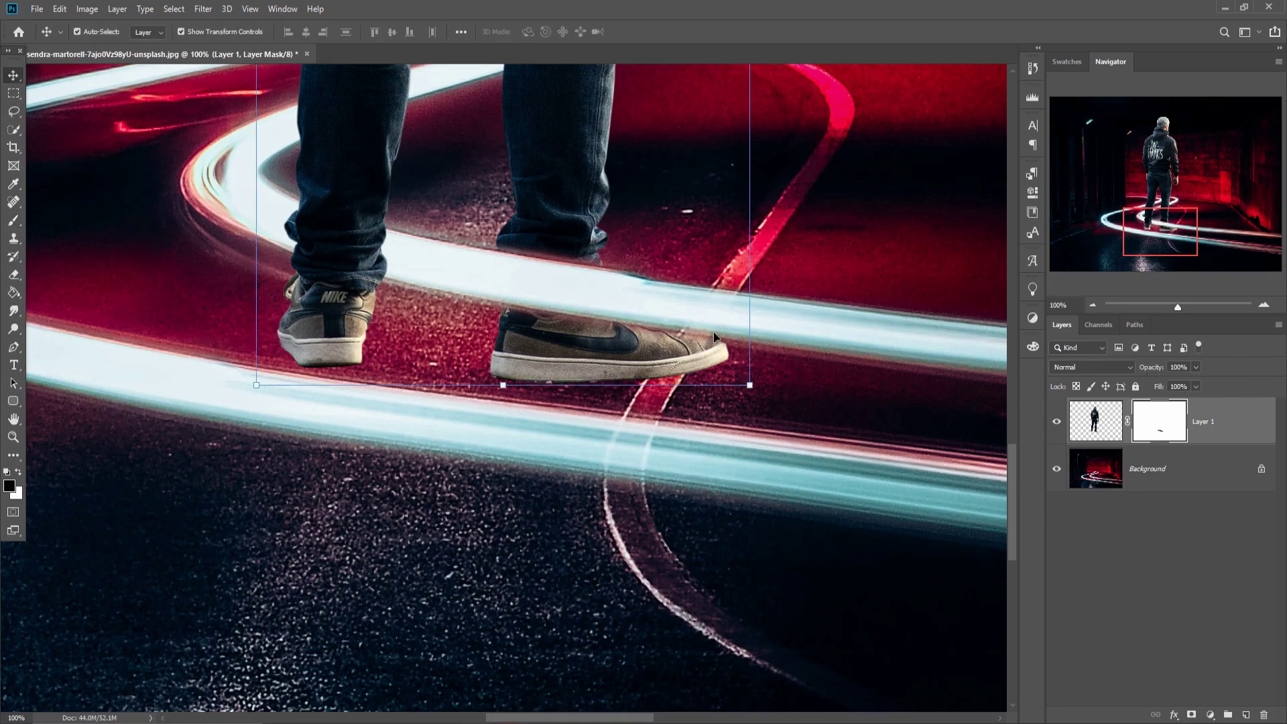
Step: Shrink the man to about 75% height and nudge him slightly upward
key(ctrl+minus)
key(ctrl+minus)
key(ctrl+minus)
key(ctrl+minus)
drag(486, 164, 486, 229)
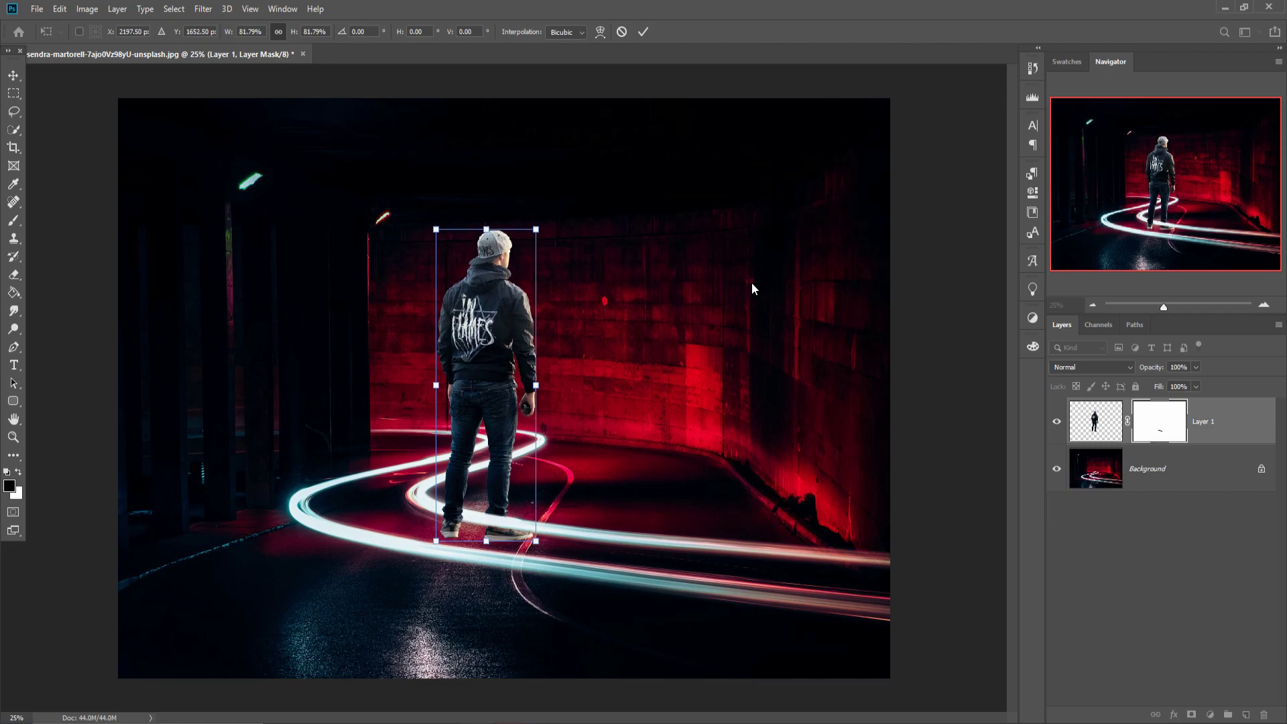
drag(487, 228, 486, 253)
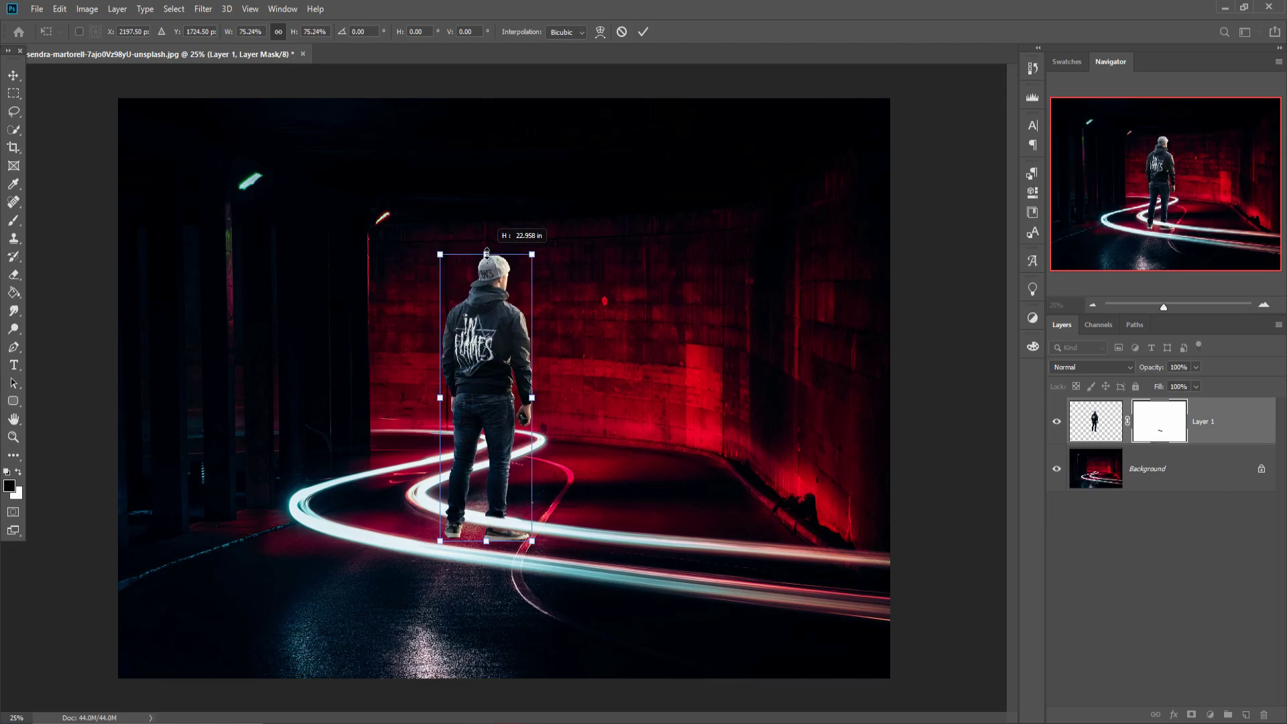
key(Up)
key(Up)
key(Up)
key(Up)
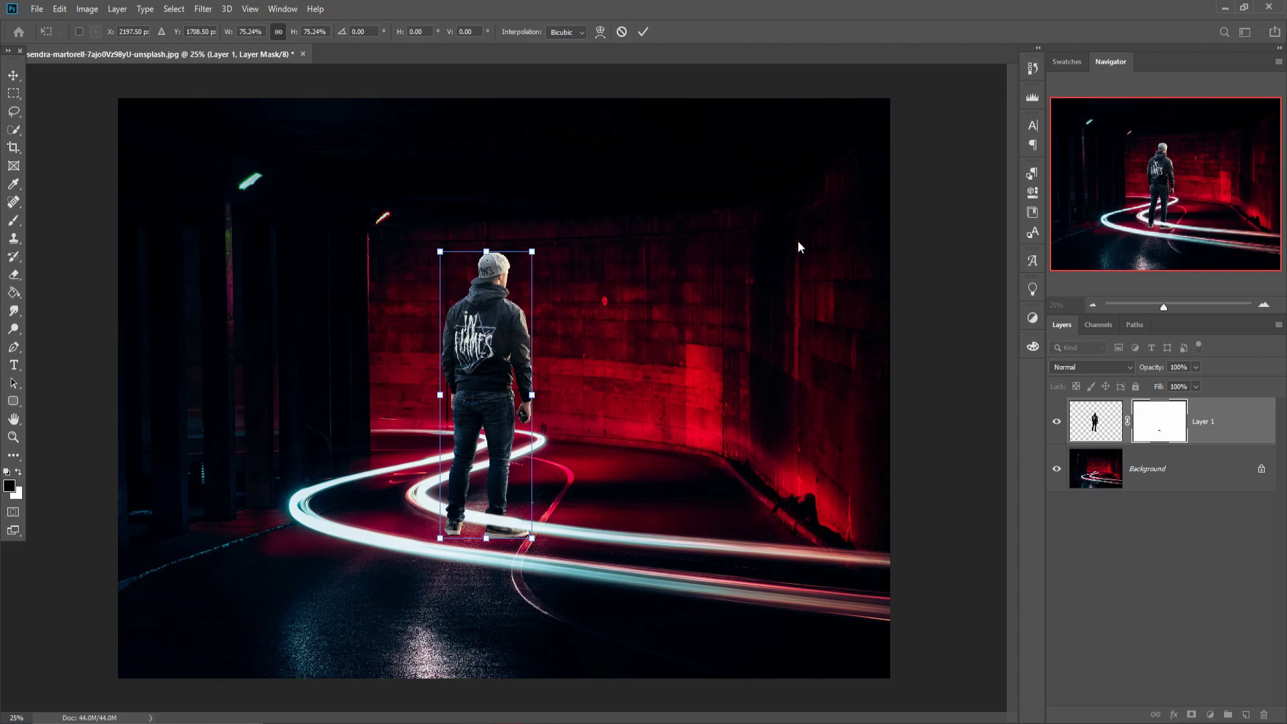
click(645, 31)
Step: Check the feet up close, nudge the man up again, and add a layer above Background
key(ctrl+1)
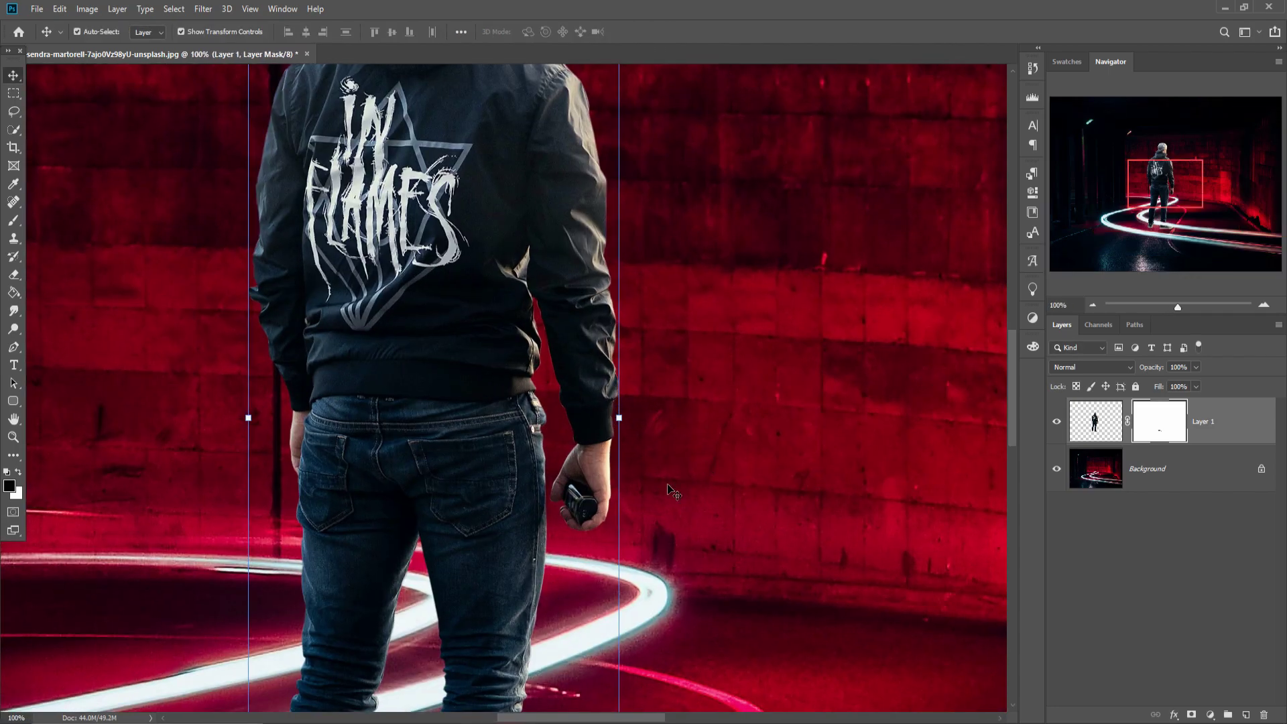
scroll(745, 342, down, 5)
key(Up)
key(Up)
key(Up)
key(Up)
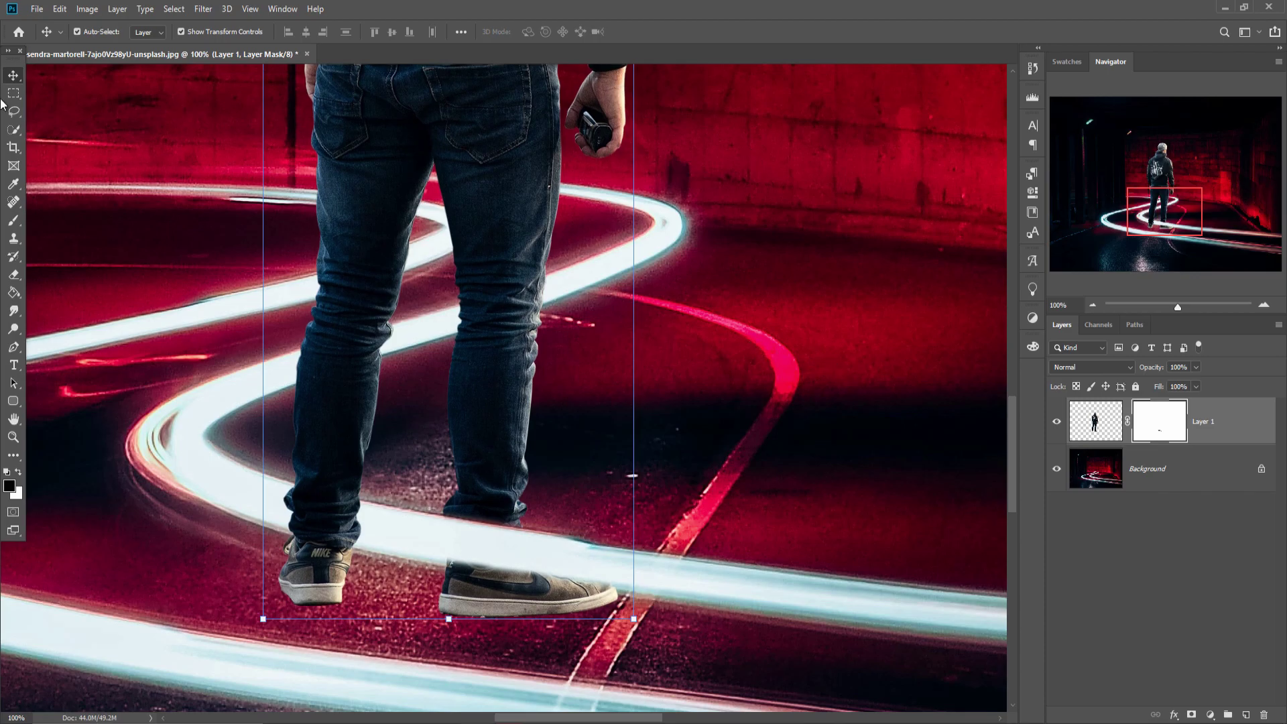
key(ctrl+0)
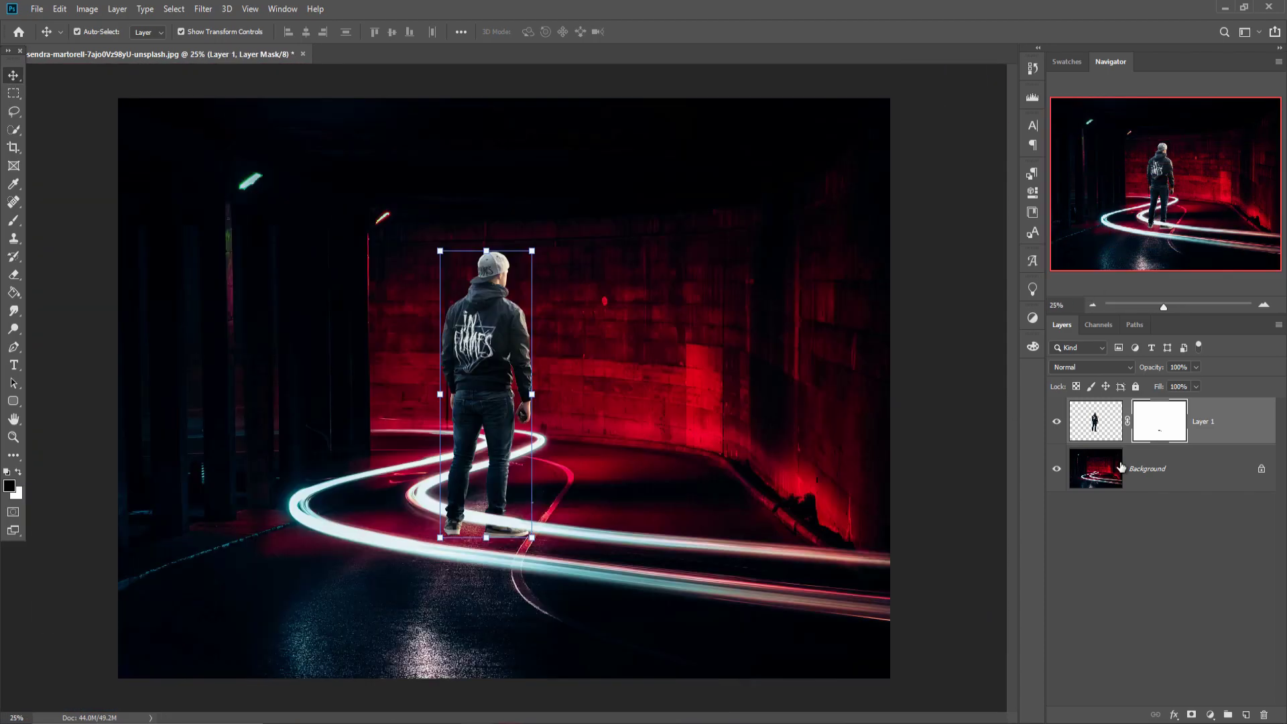
click(1121, 467)
click(1246, 715)
Step: Paint a near-black #010103 blob with a 400 px brush just below the man's feet
click(13, 221)
click(21, 474)
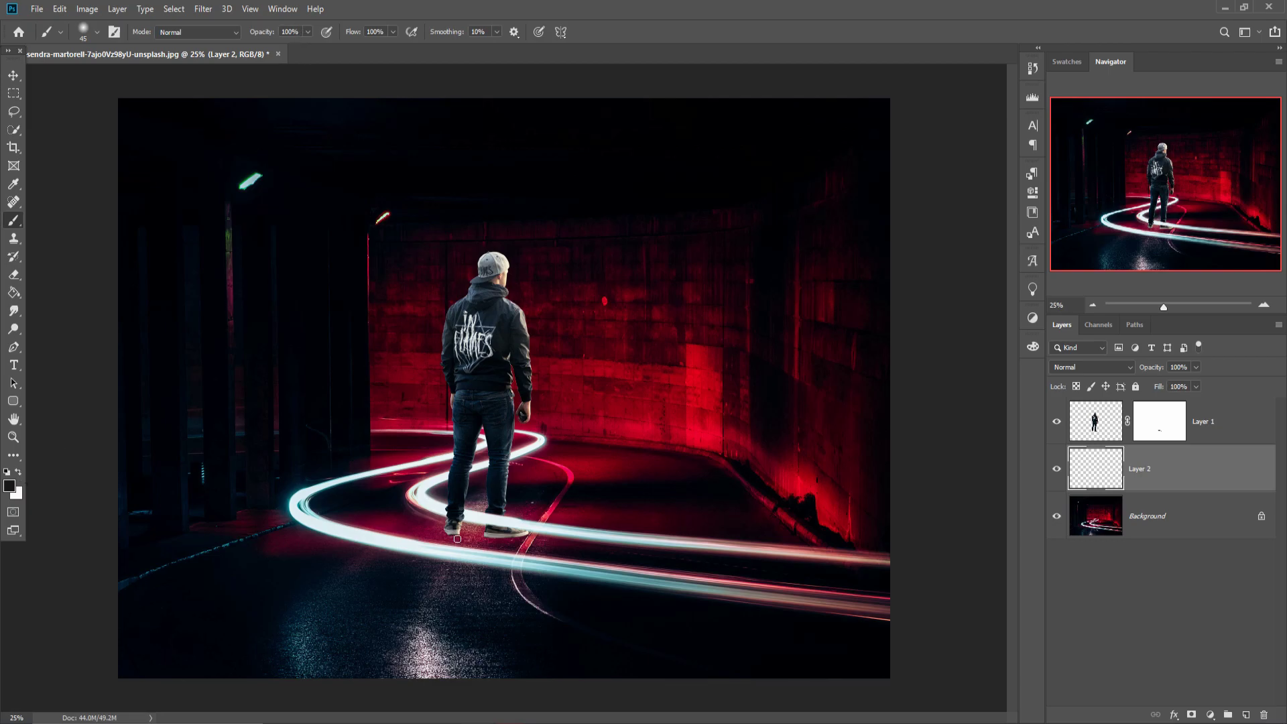
key(bracketright)
key(bracketright)
key(bracketright)
click(505, 571)
click(10, 484)
click(135, 99)
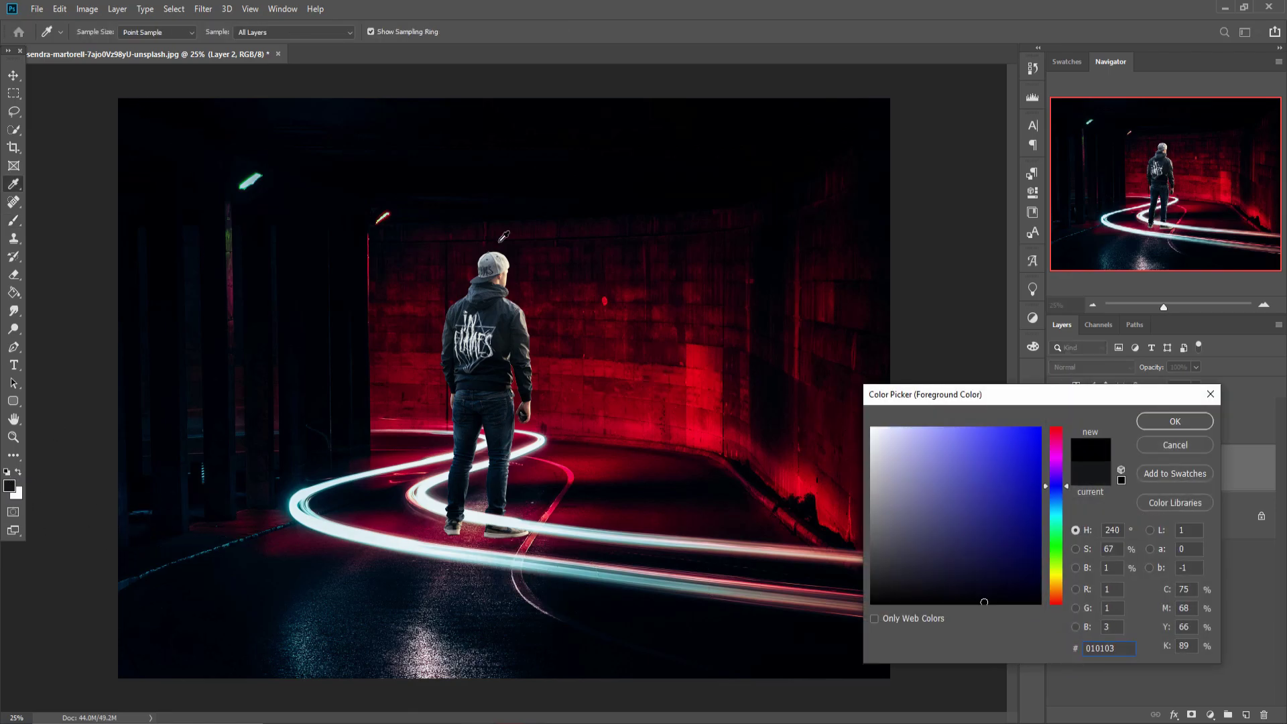
click(1148, 422)
key(b)
click(496, 547)
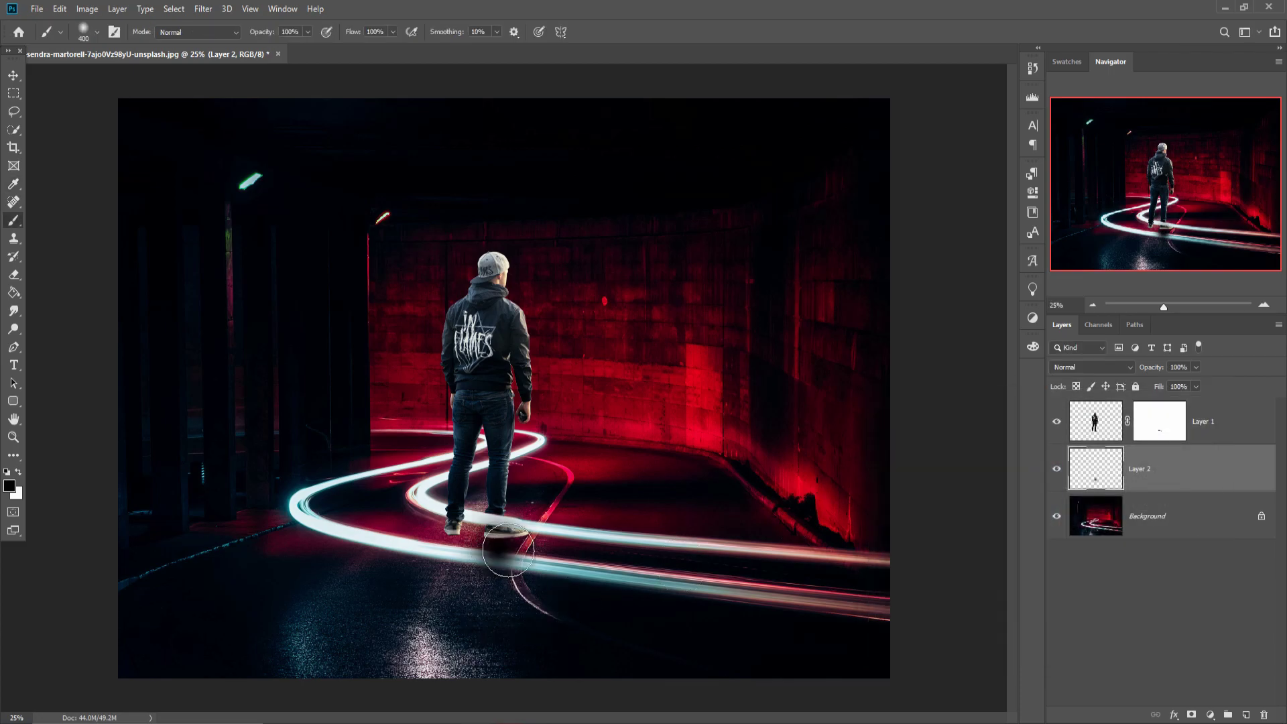
click(13, 75)
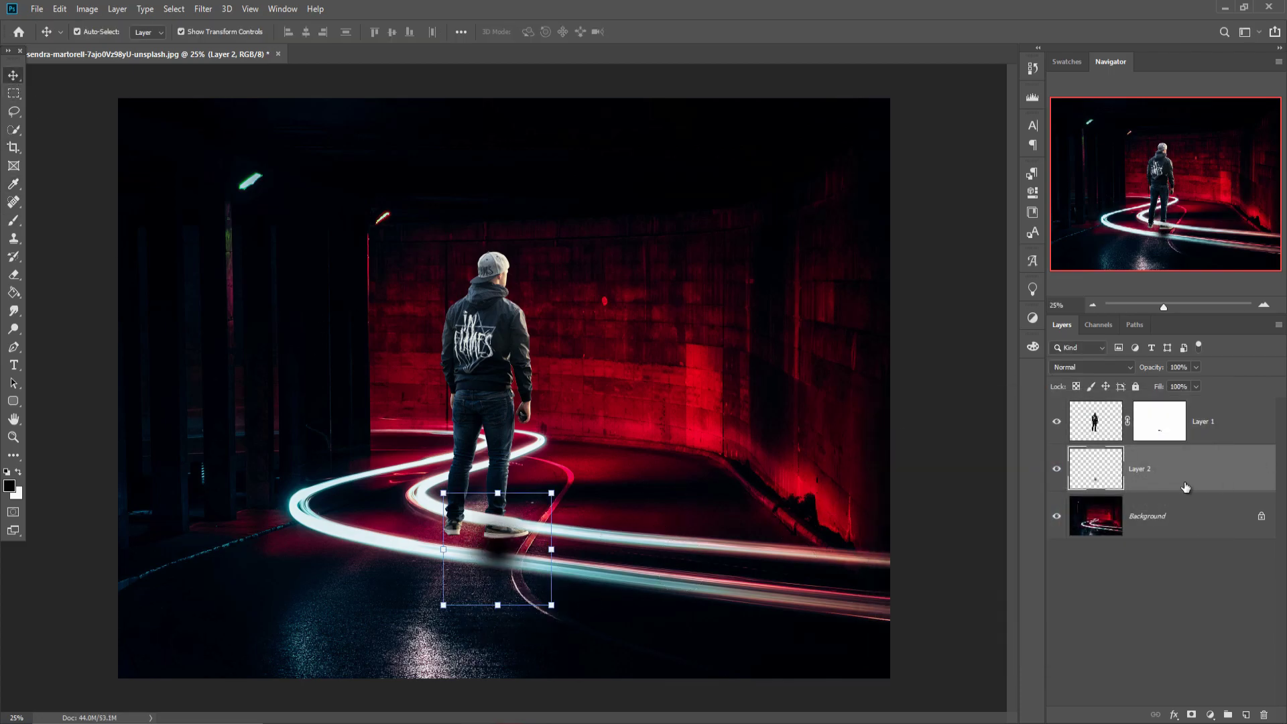
Step: Widen and flatten the dark blob into a wide, flat ellipse tucked under the man's shoes
drag(552, 550, 647, 551)
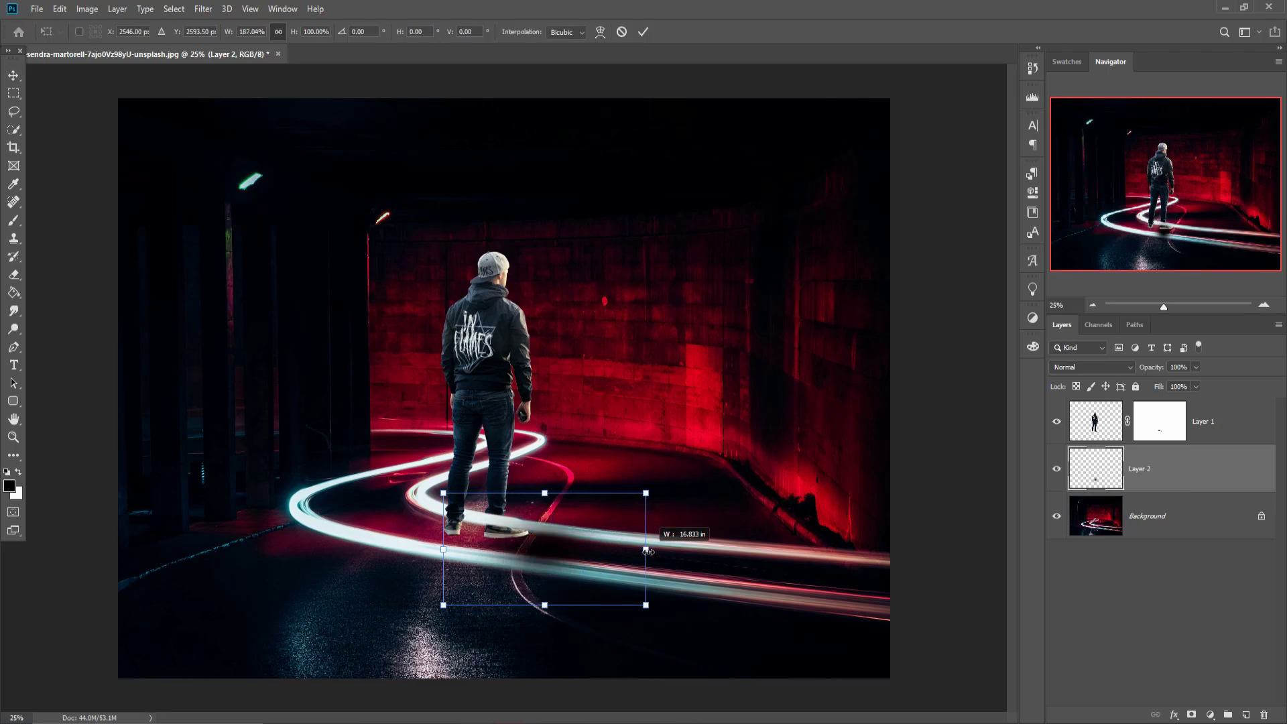
mouse_move(546, 493)
mouse_down()
mouse_move(554, 531)
mouse_move(522, 539)
mouse_up()
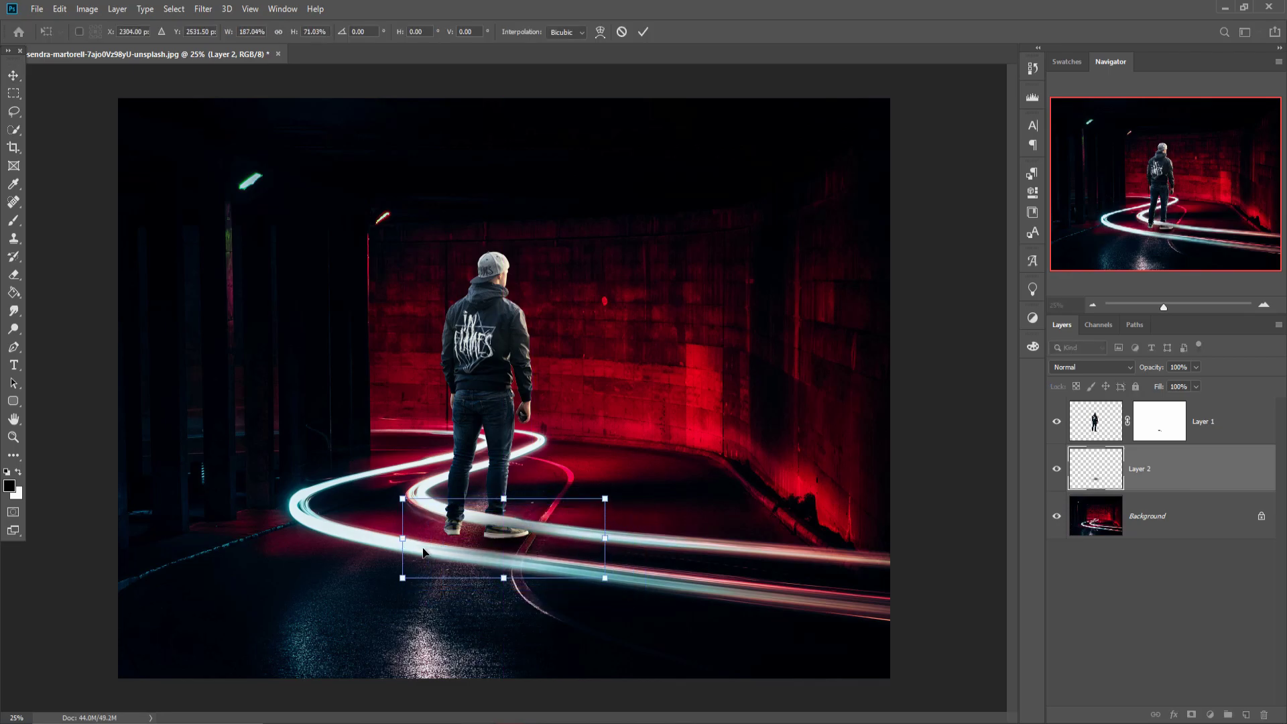
drag(404, 538, 418, 539)
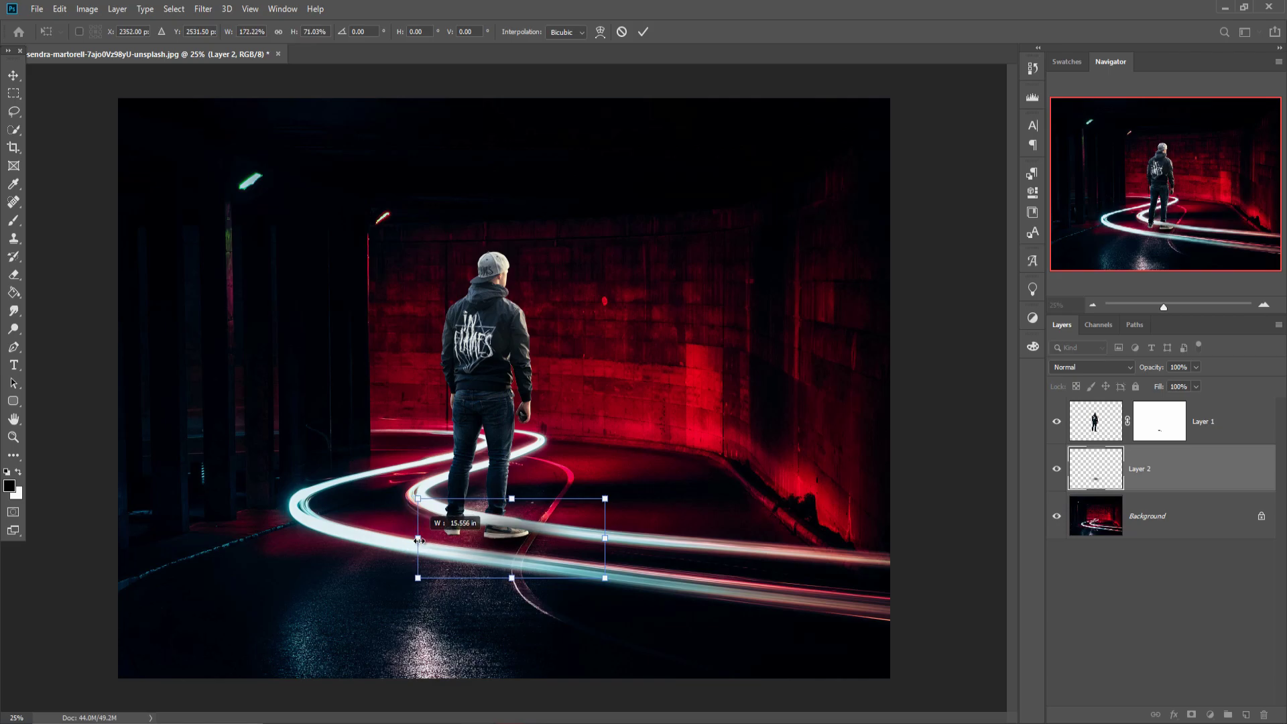
drag(512, 578, 506, 610)
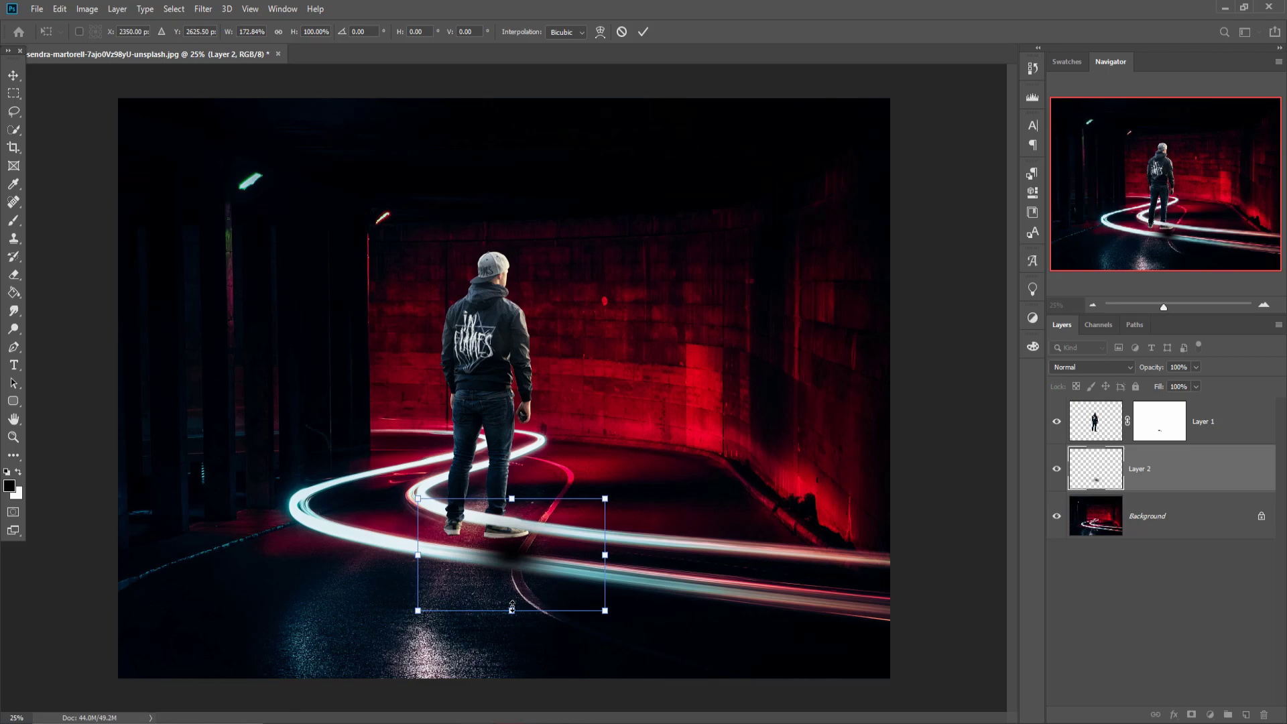
drag(512, 620, 512, 627)
drag(513, 568, 505, 556)
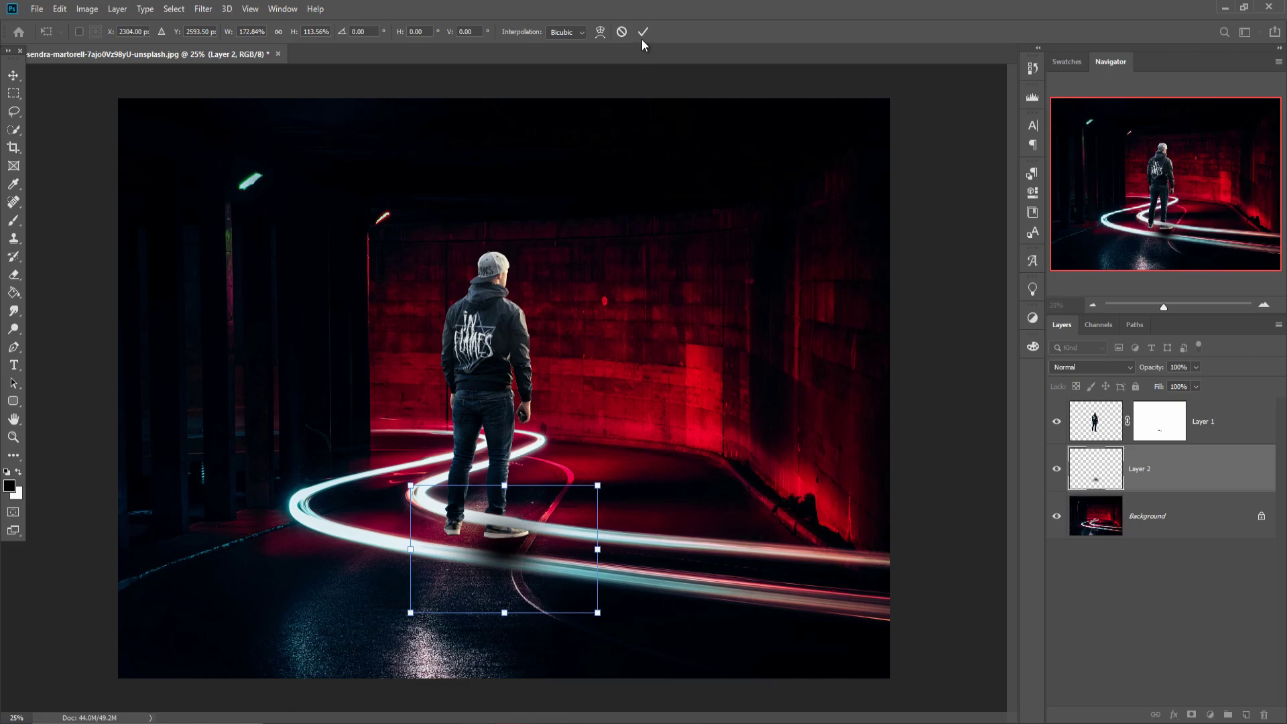
drag(519, 614, 519, 571)
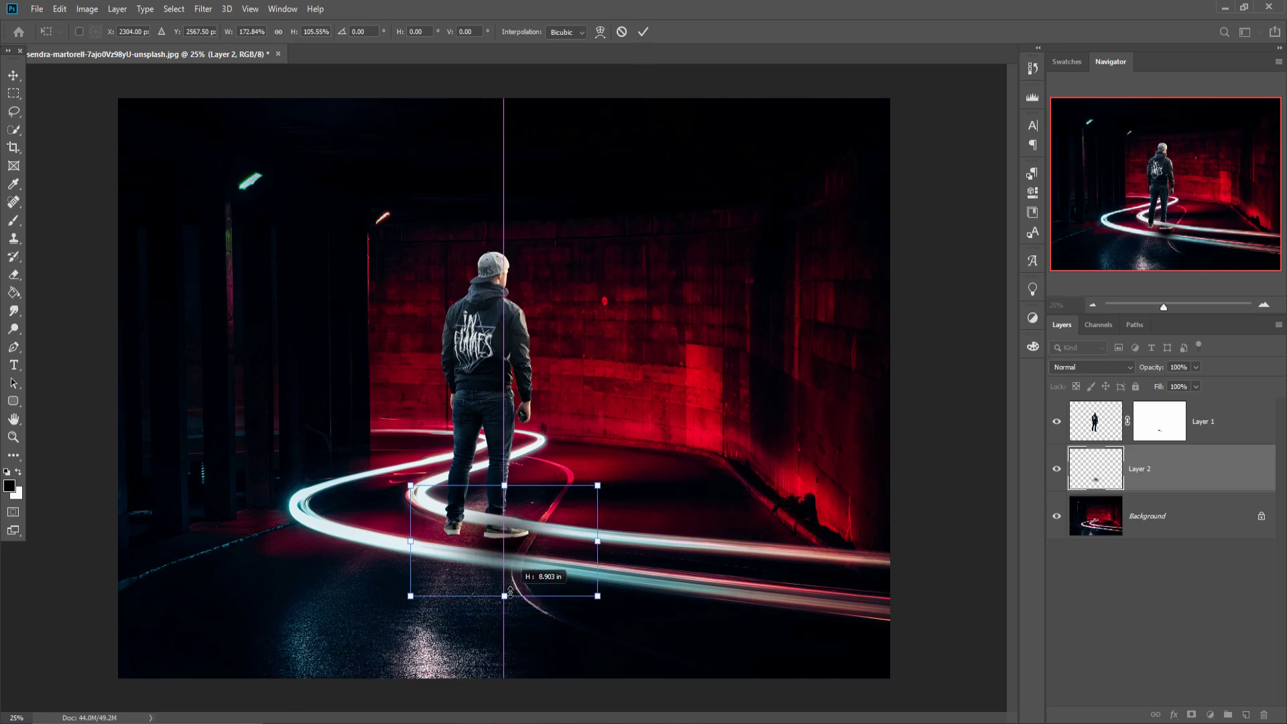
drag(597, 528, 637, 531)
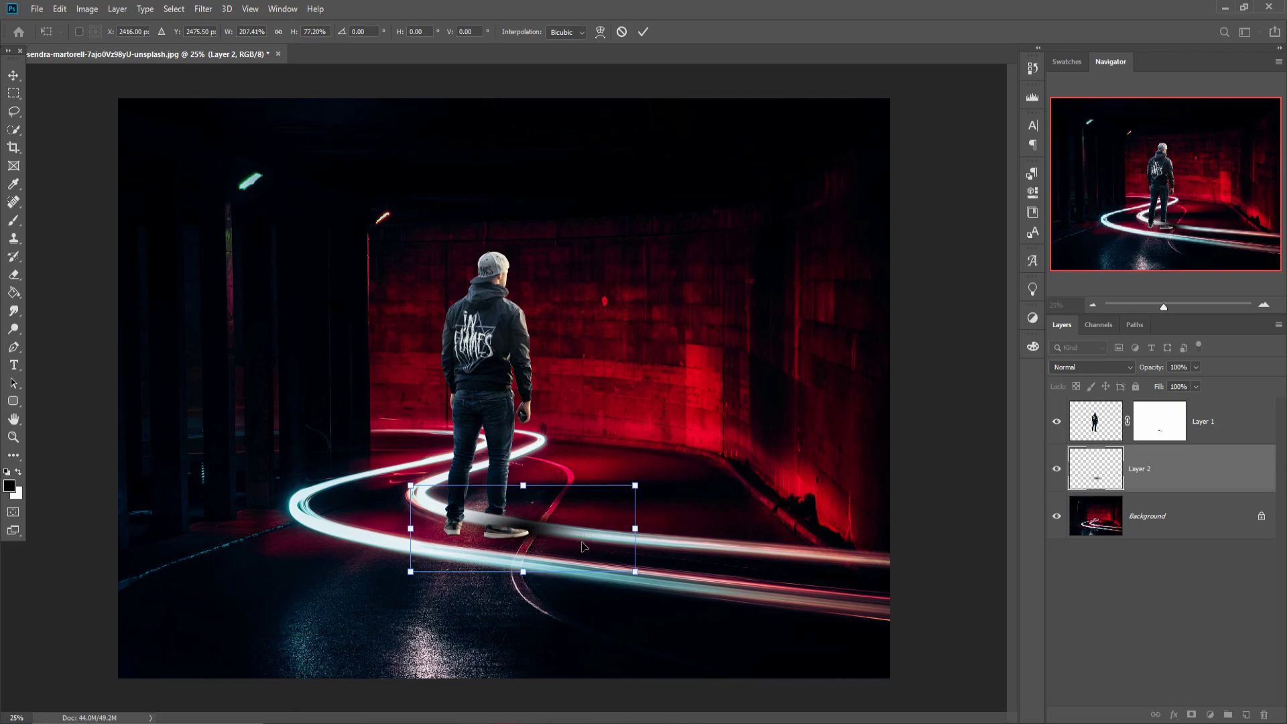
drag(410, 572, 401, 581)
mouse_move(525, 486)
mouse_down()
mouse_move(524, 560)
mouse_move(521, 541)
mouse_up()
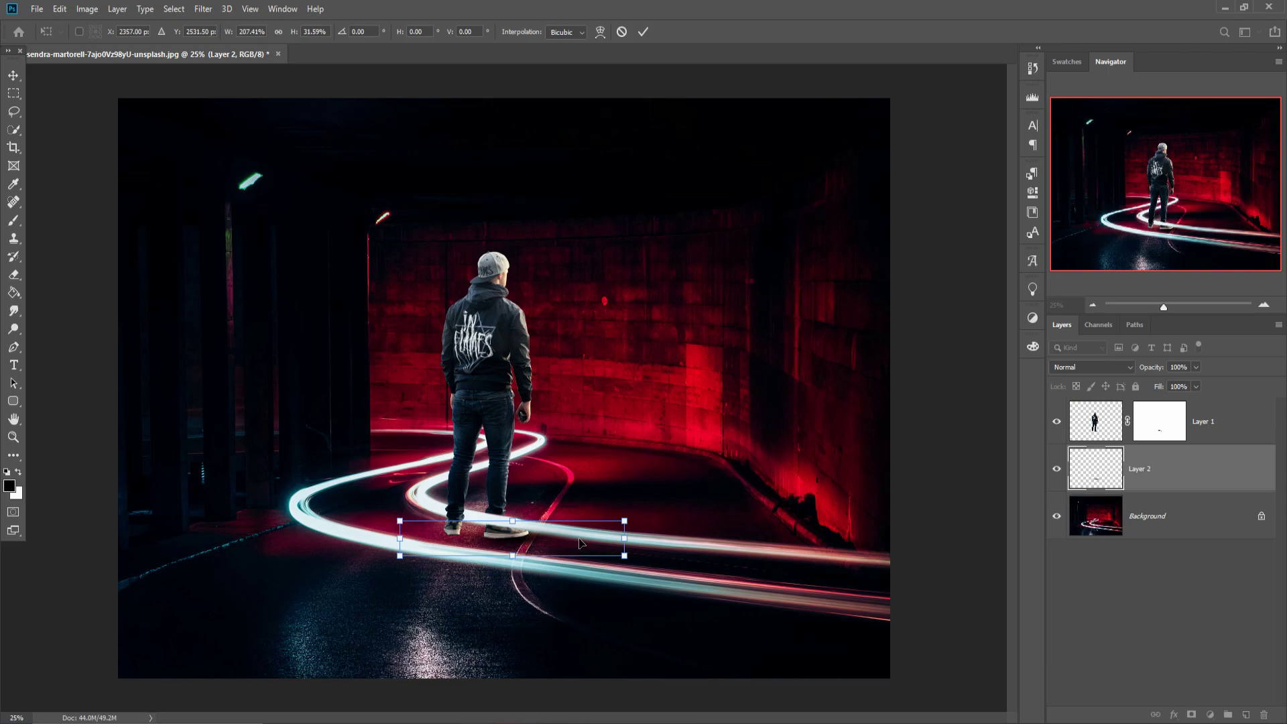
click(644, 32)
Step: Duplicate the shadow layer and nudge the copy left and slightly up
right_click(1188, 469)
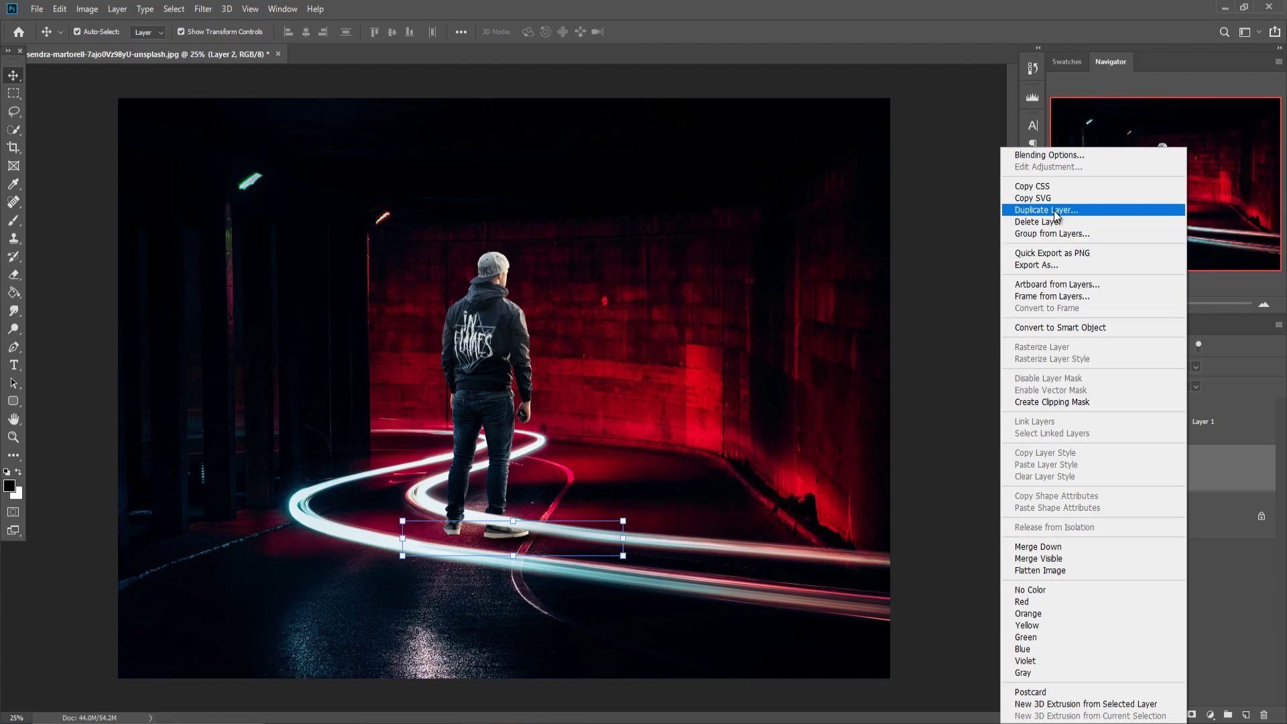
click(1099, 213)
click(753, 206)
key(shift+Left)
key(shift+Left)
key(shift+Left)
key(shift+Left)
key(shift+Left)
key(shift+Left)
key(shift+Left)
key(shift+Left)
key(shift+Left)
key(shift+Left)
key(shift+Left)
key(shift+Left)
key(shift+Left)
key(shift+Left)
key(shift+Left)
key(shift+Left)
key(shift+Left)
key(shift+Left)
key(shift+Left)
key(shift+Left)
key(shift+Left)
key(shift+Left)
key(shift+Left)
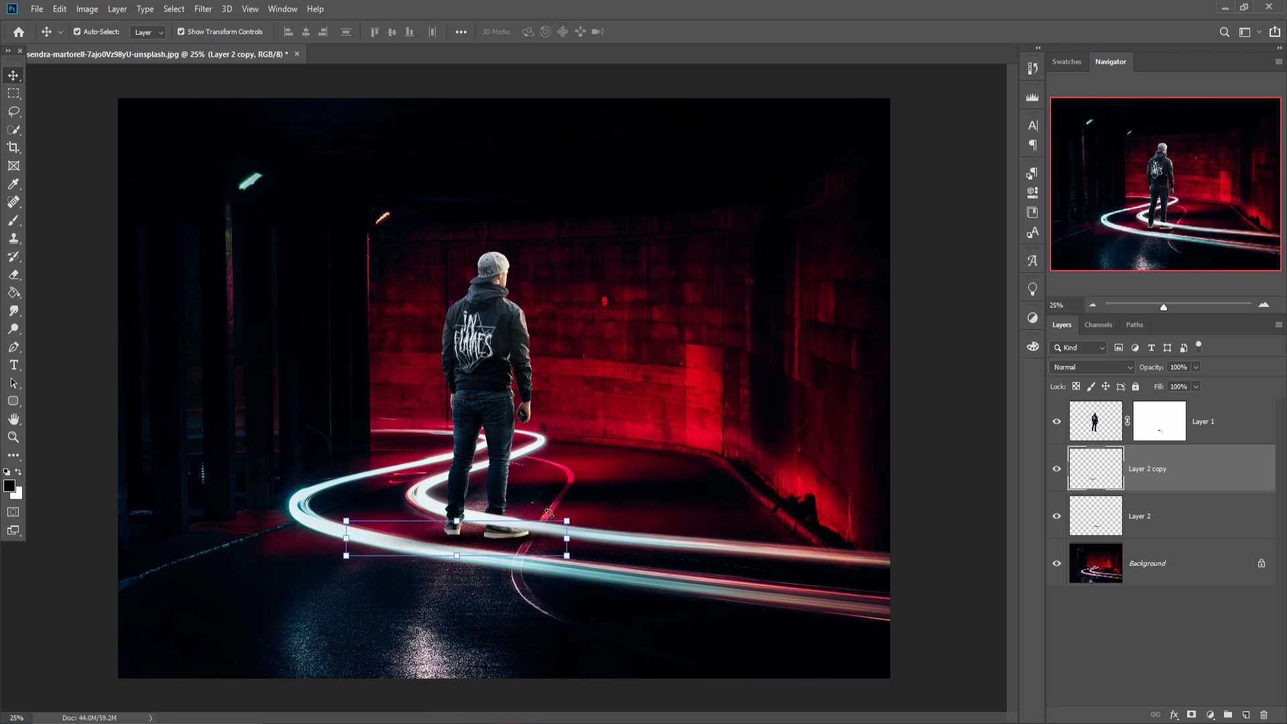
key(shift+Up)
key(shift+Up)
key(shift+Up)
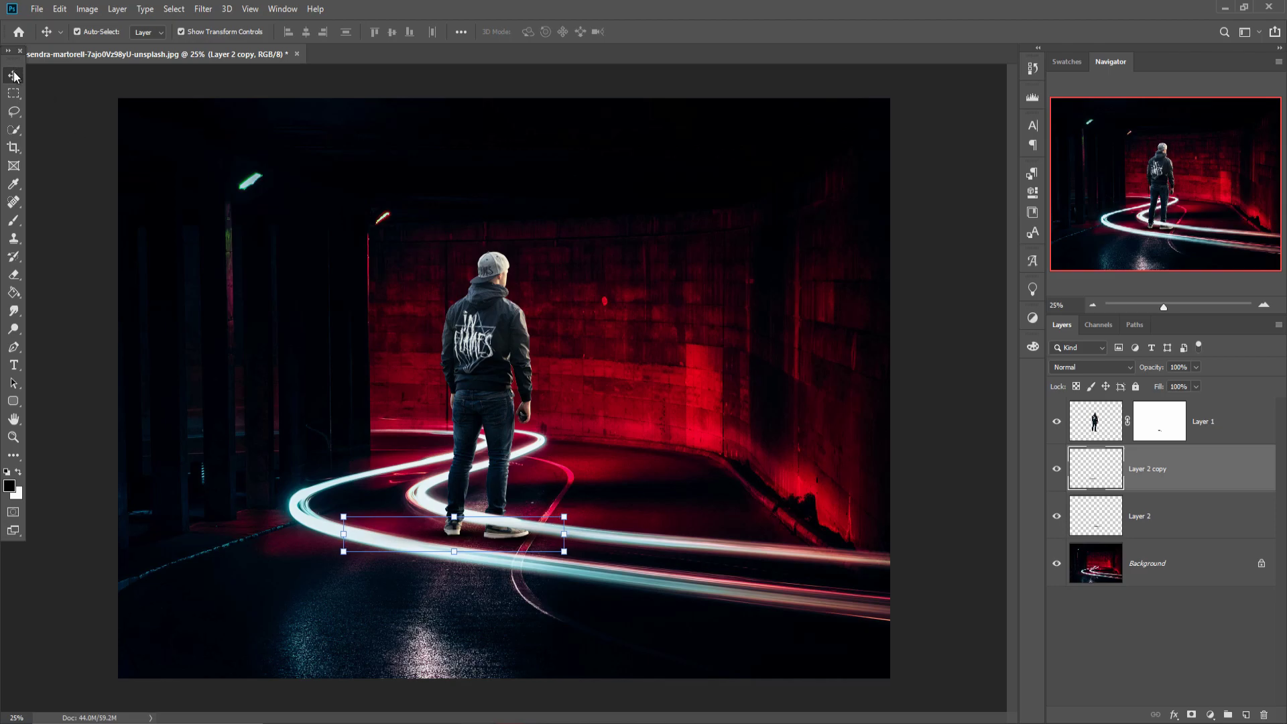
key(ctrl)
key(ctrl+plus)
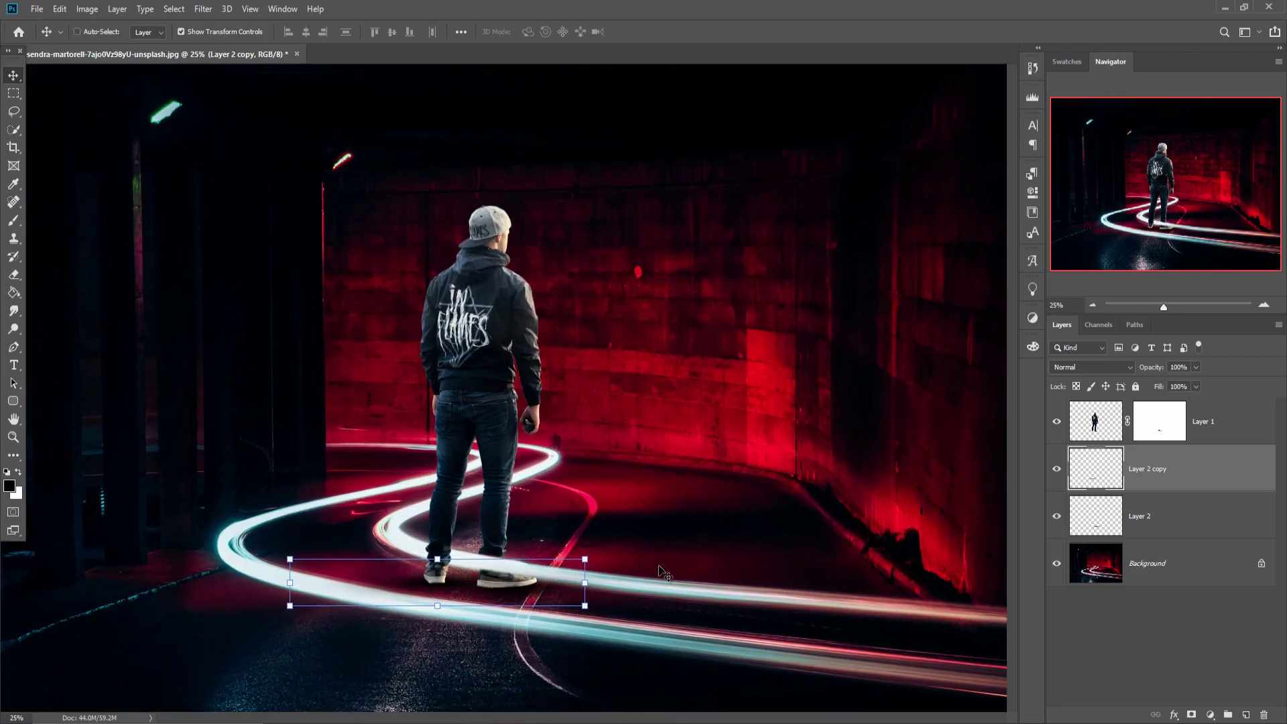
Step: Duplicate the streak copy again and set the new layer to Color Dodge
right_click(1170, 462)
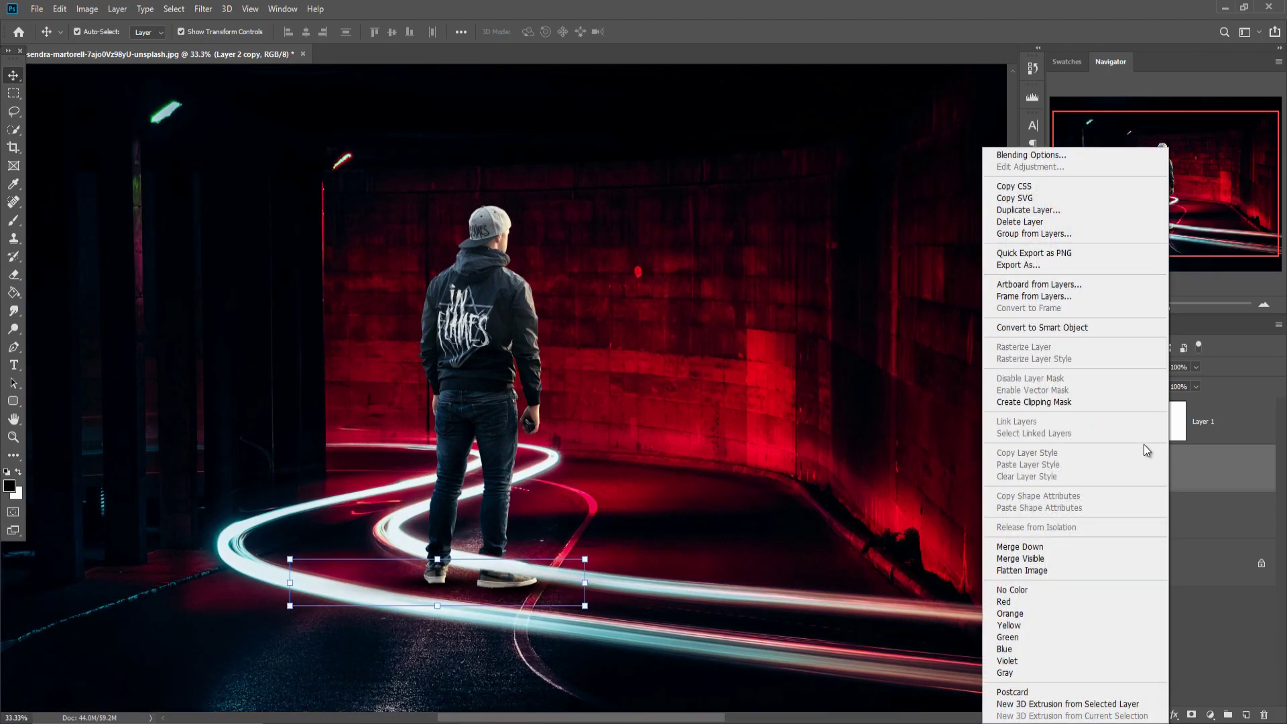
click(1066, 209)
key(Return)
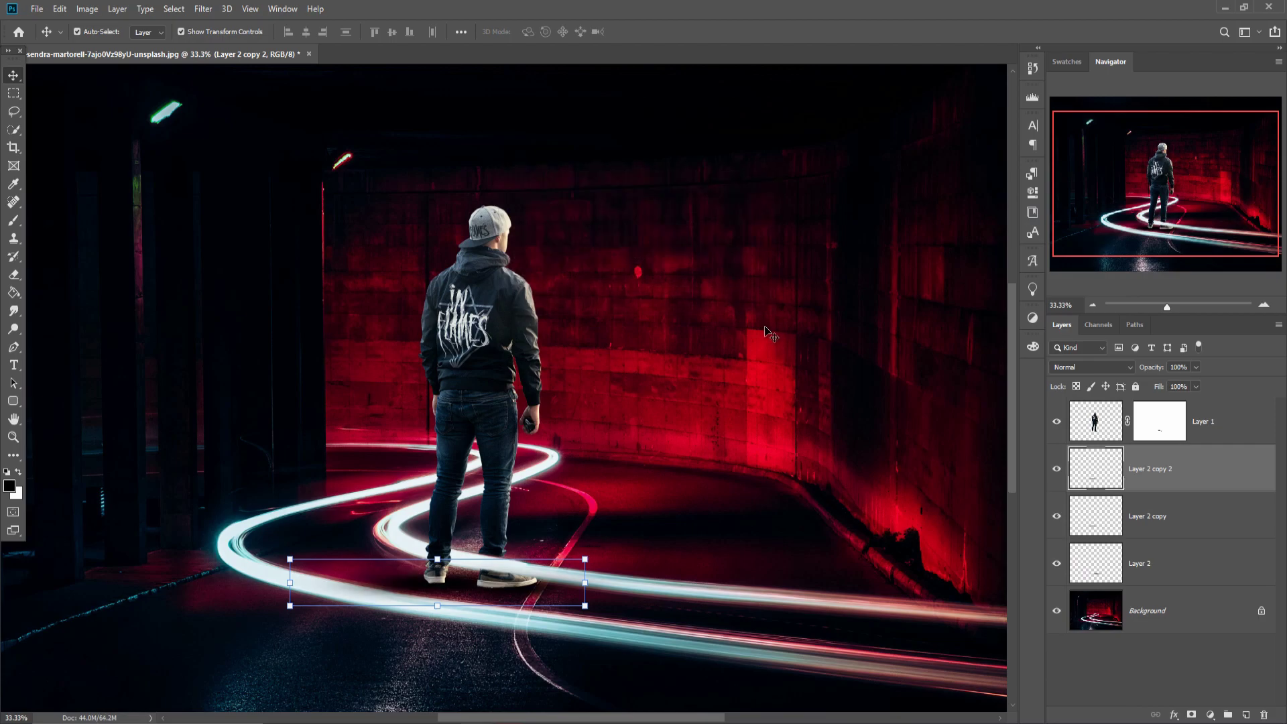
click(1132, 367)
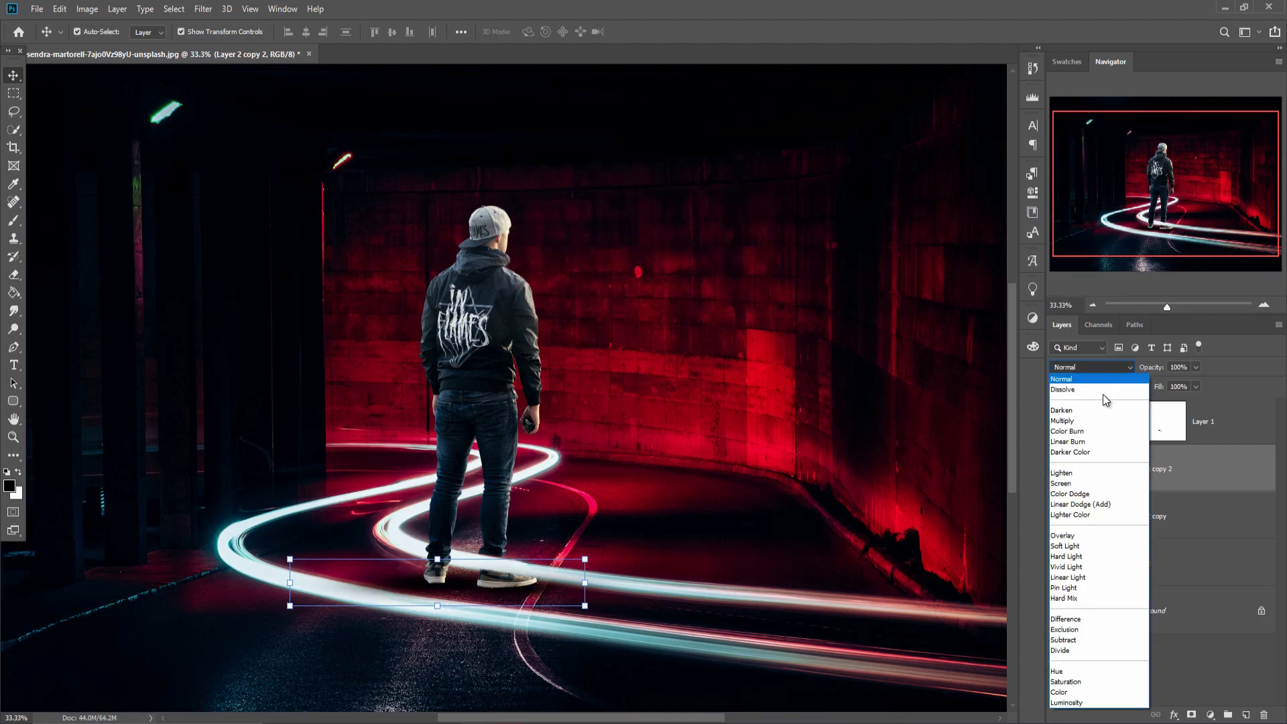
click(1066, 497)
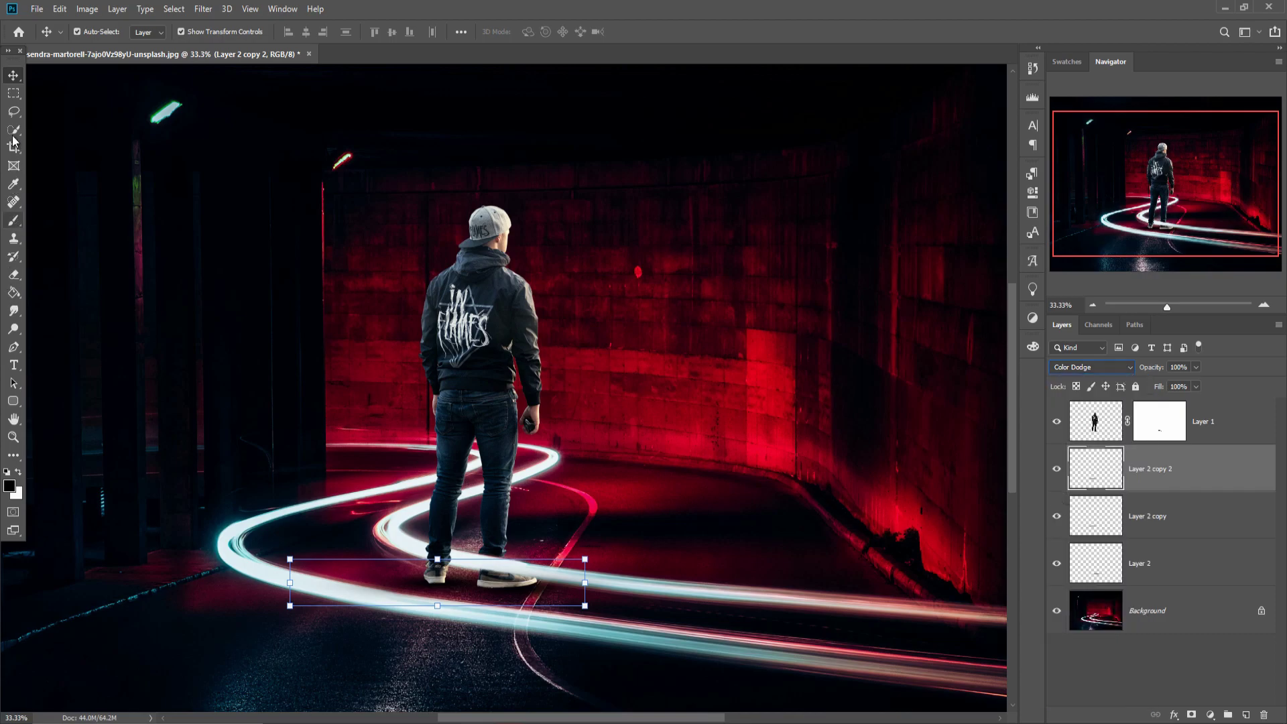
Step: Stretch the Color Dodge streak further left and lower it slightly
drag(288, 584, 209, 583)
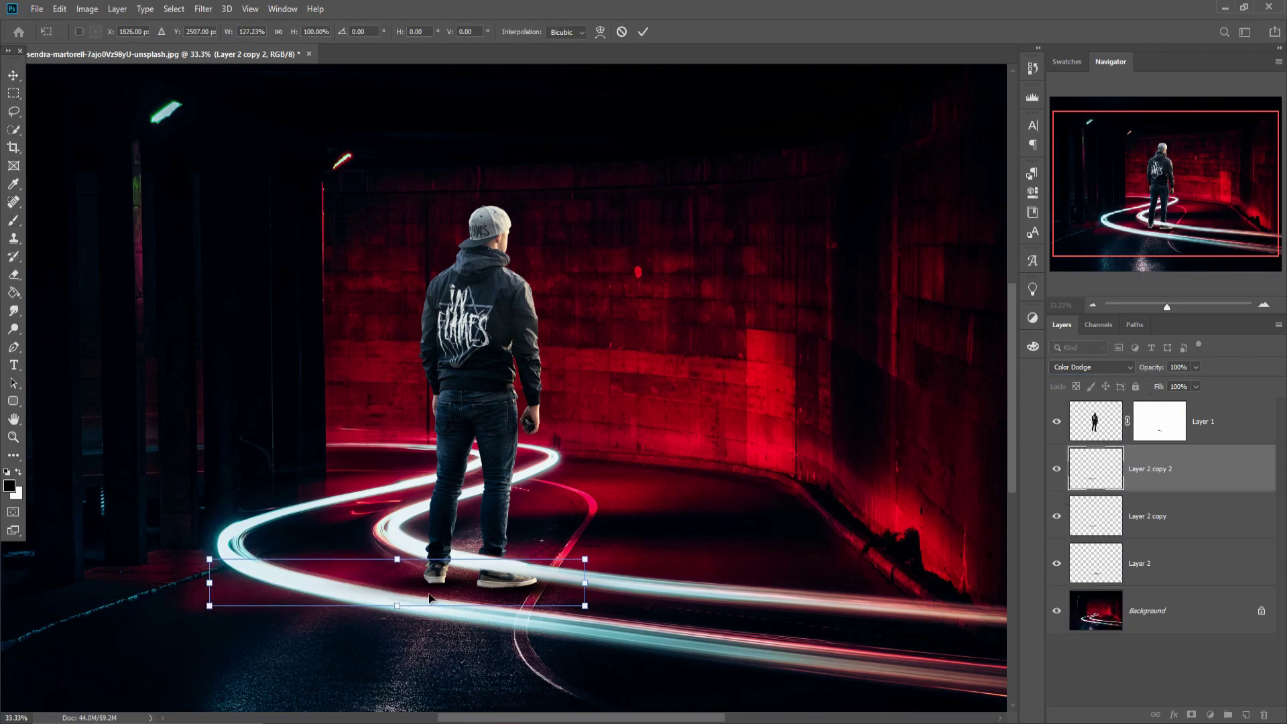
drag(432, 583, 470, 601)
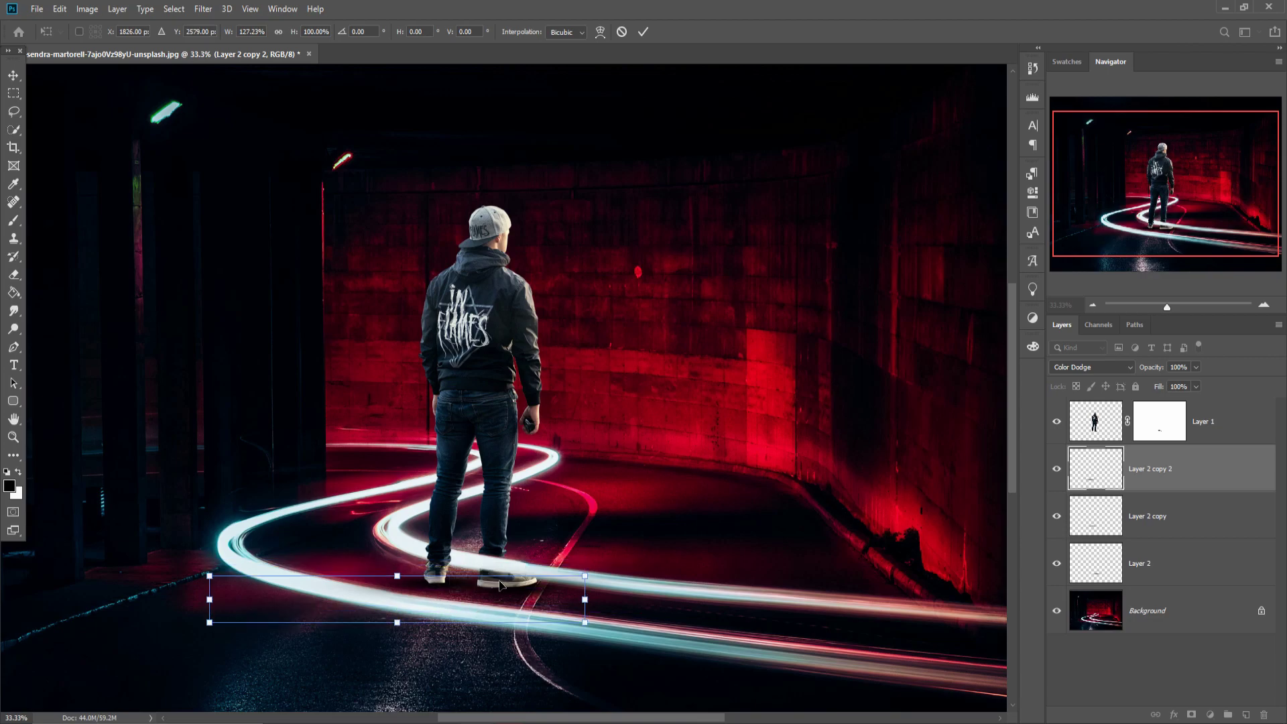
click(13, 75)
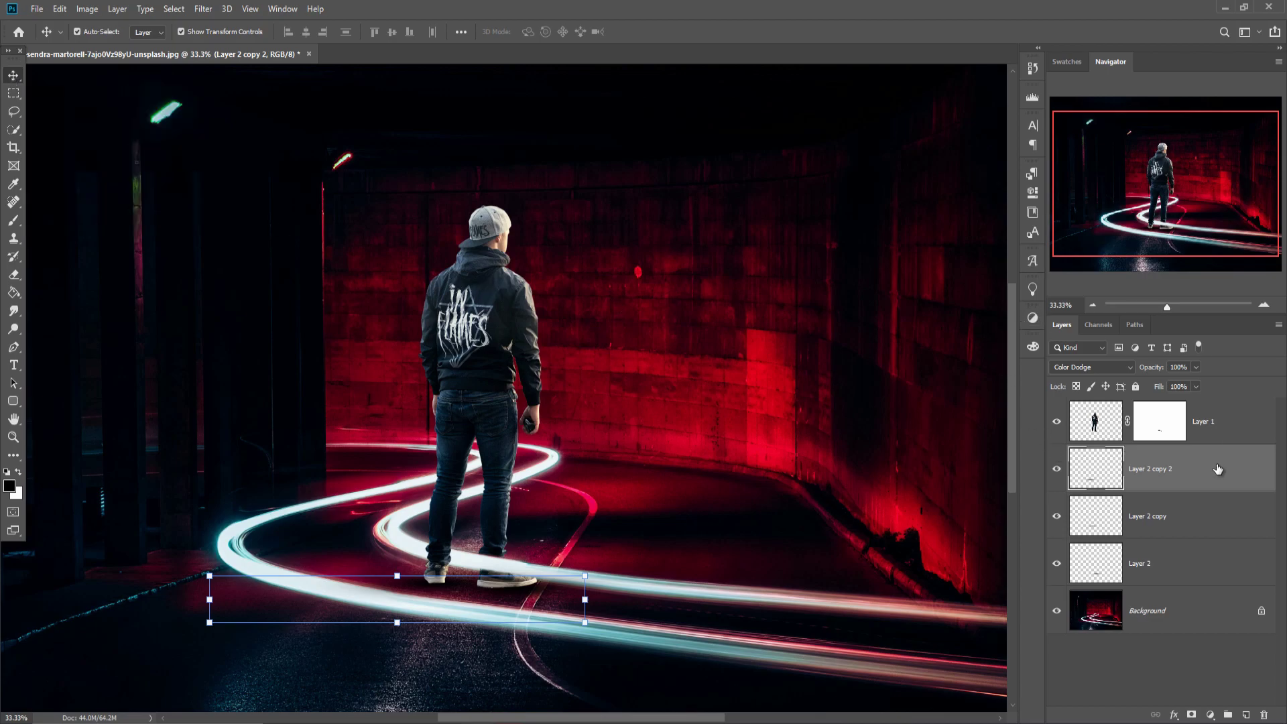
click(1205, 436)
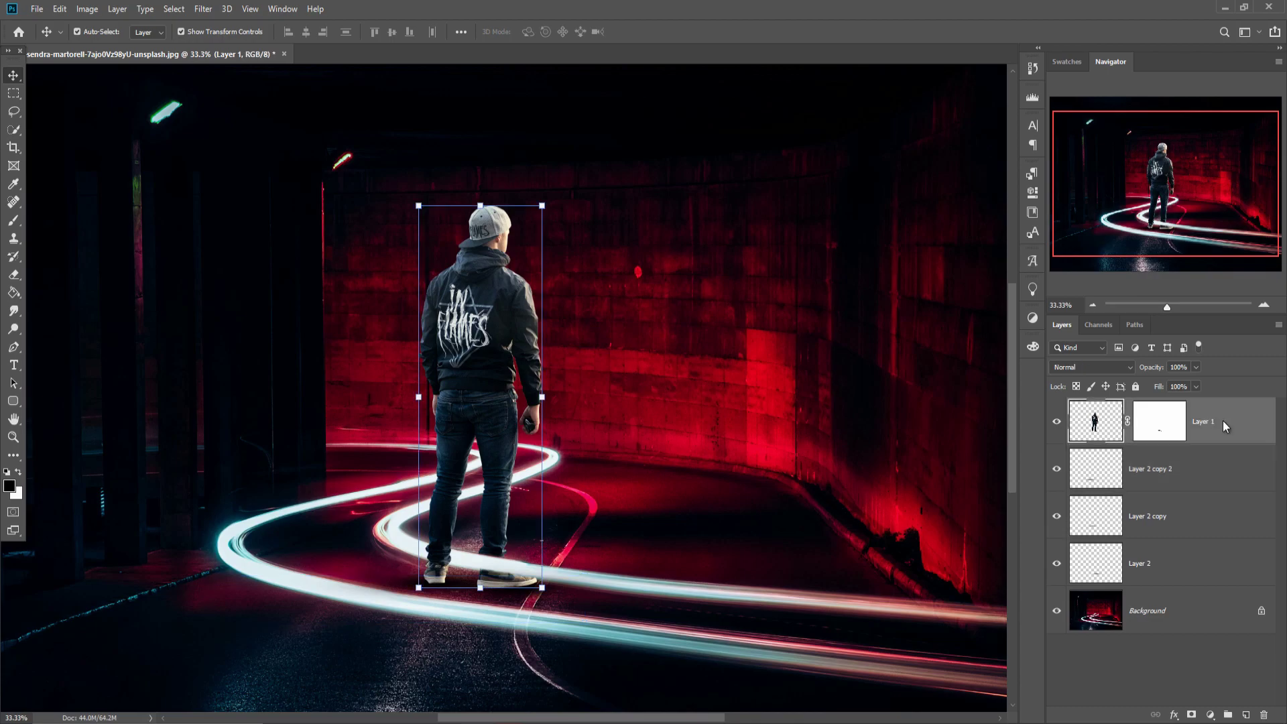
Step: Duplicate the man's layer, Layer 1
right_click(1223, 421)
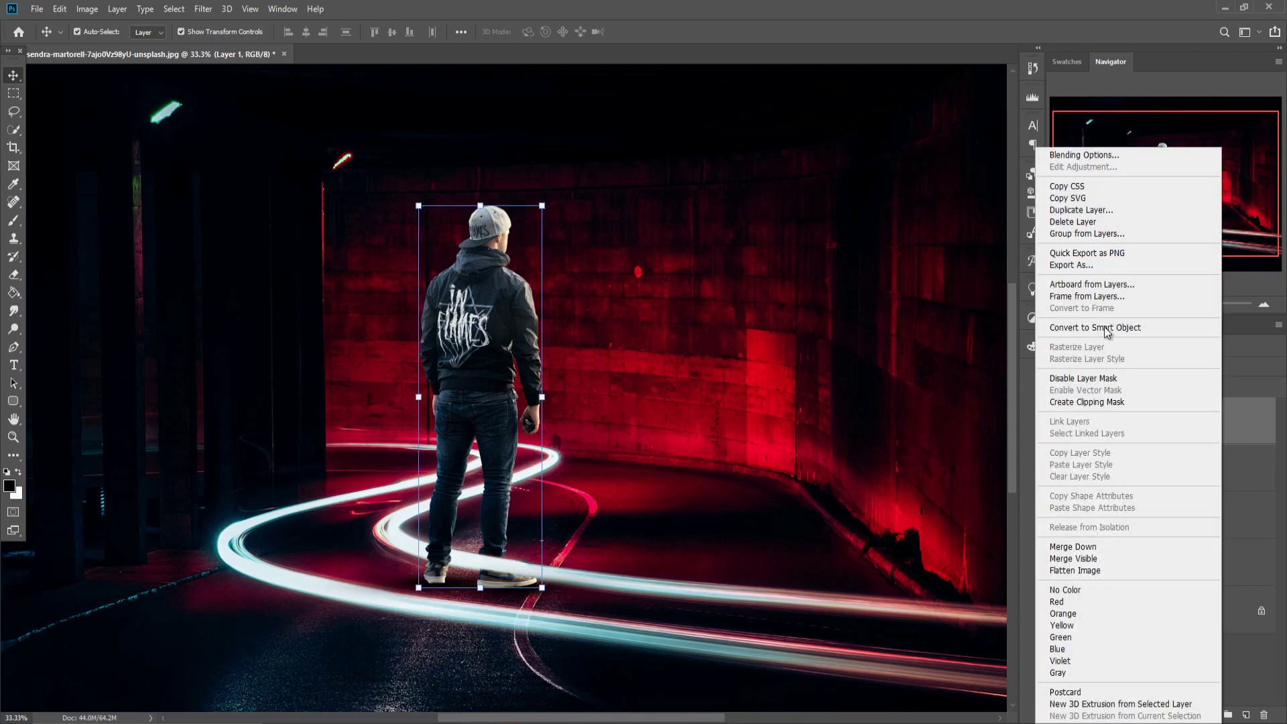
click(1080, 214)
key(Return)
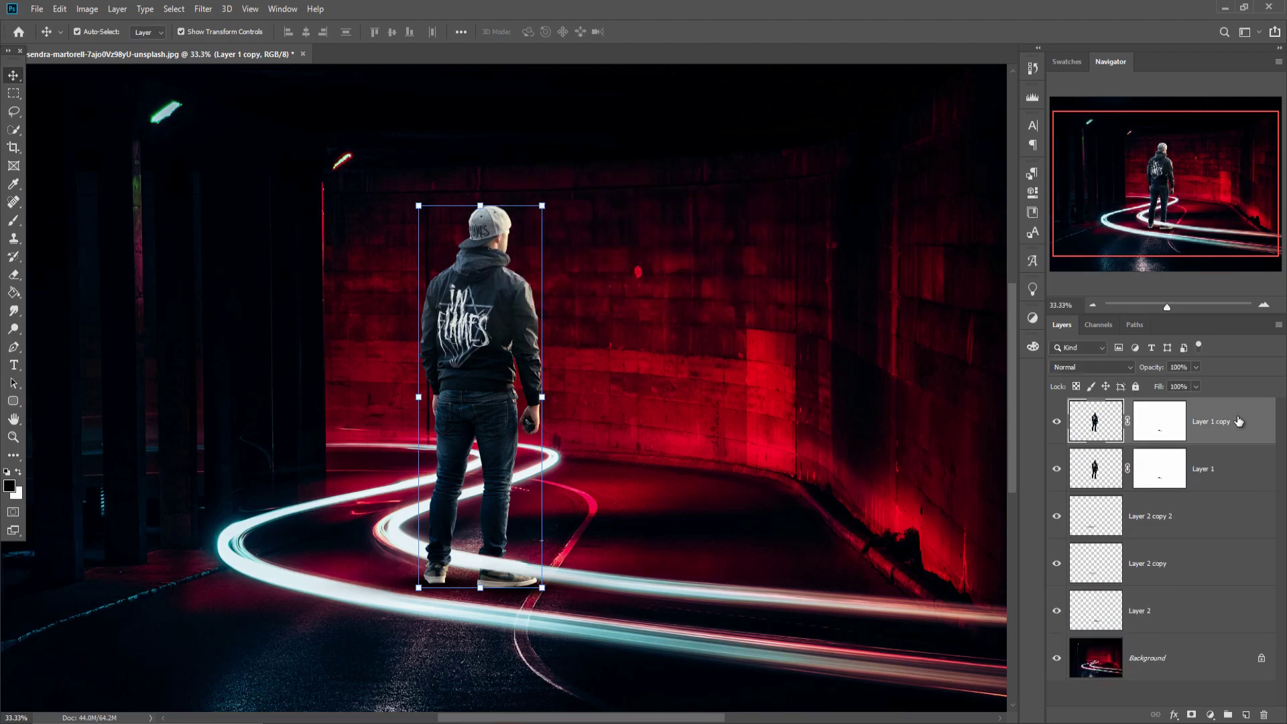
Step: Add a pure red Solid Color fill layer above the copy
click(1210, 715)
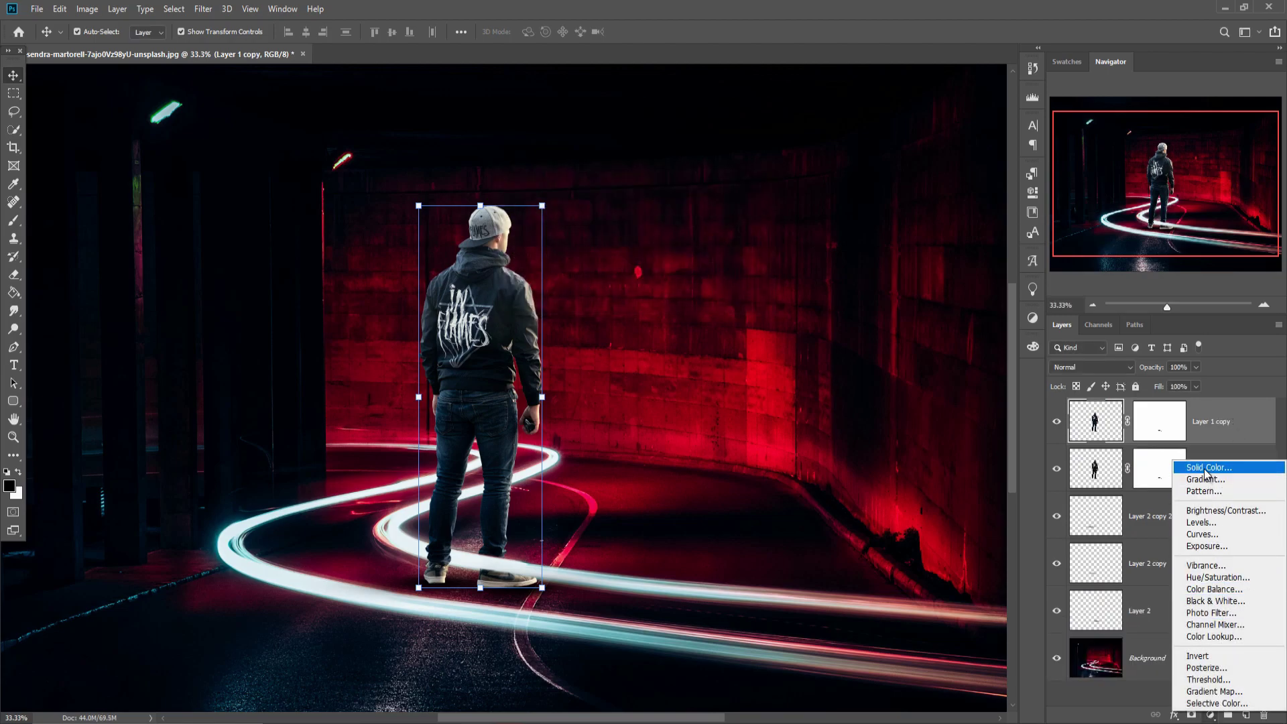
click(1153, 460)
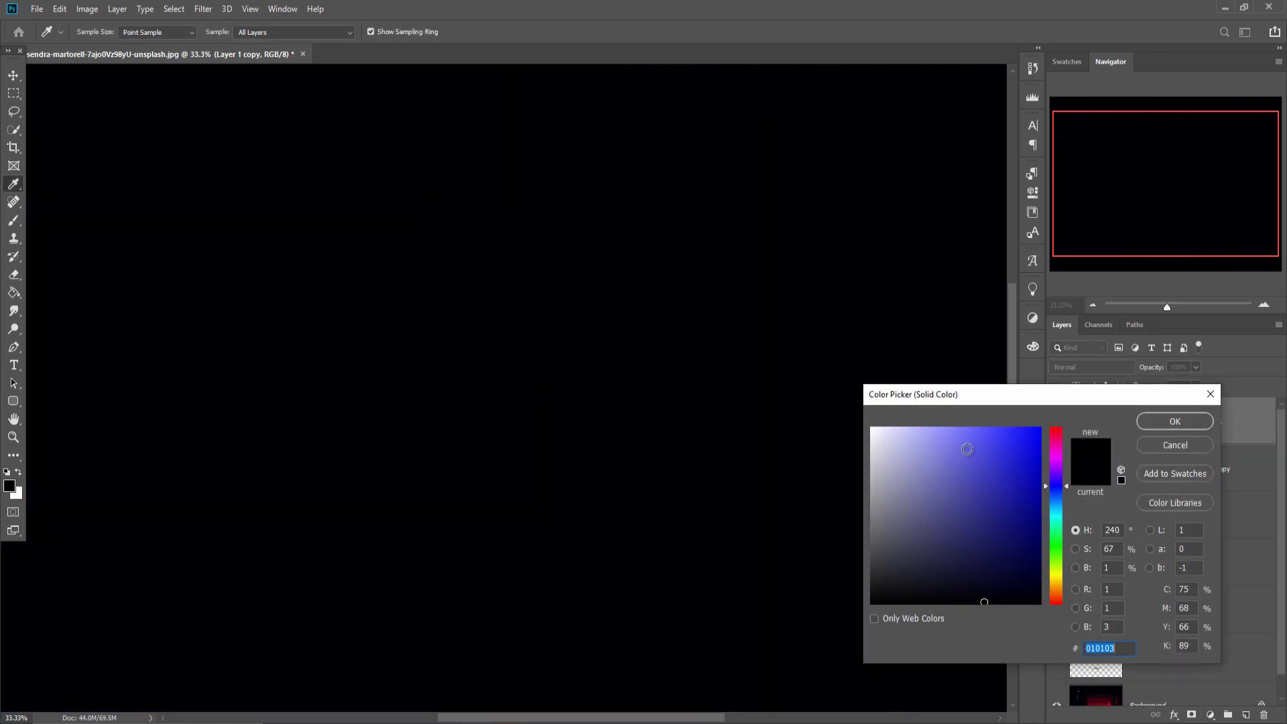
click(1060, 598)
click(1058, 429)
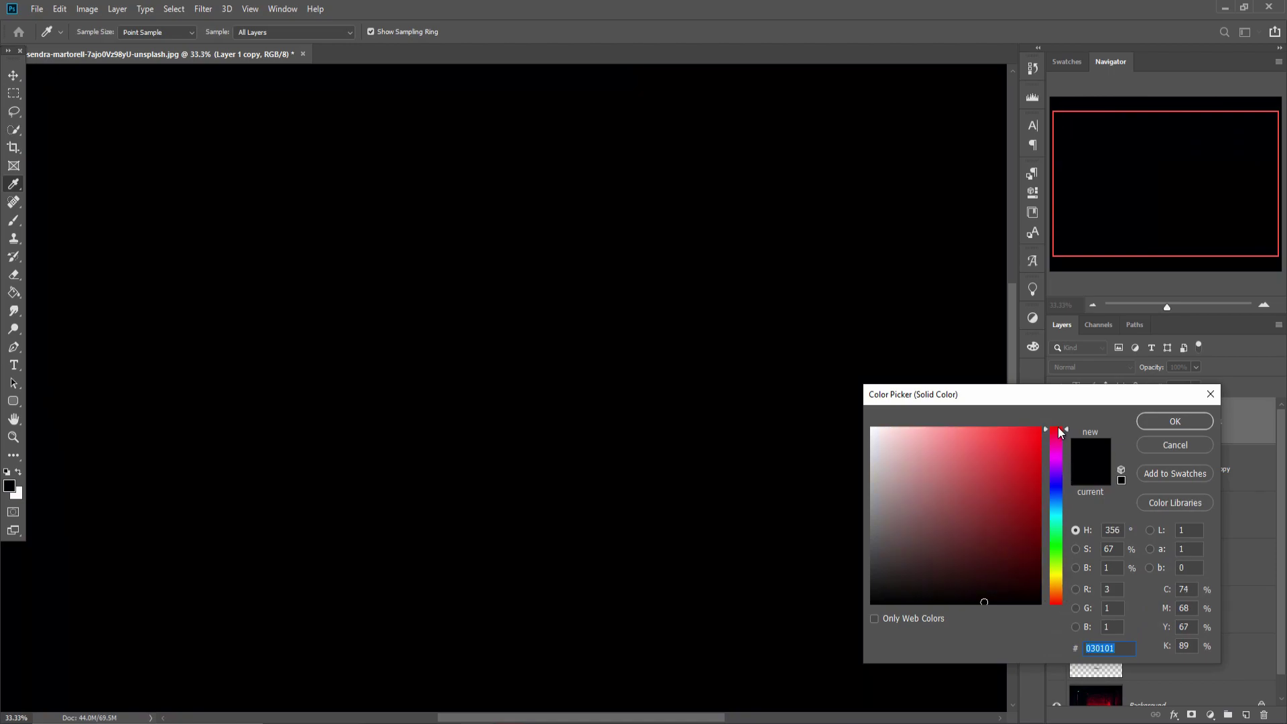
click(1046, 430)
click(1156, 420)
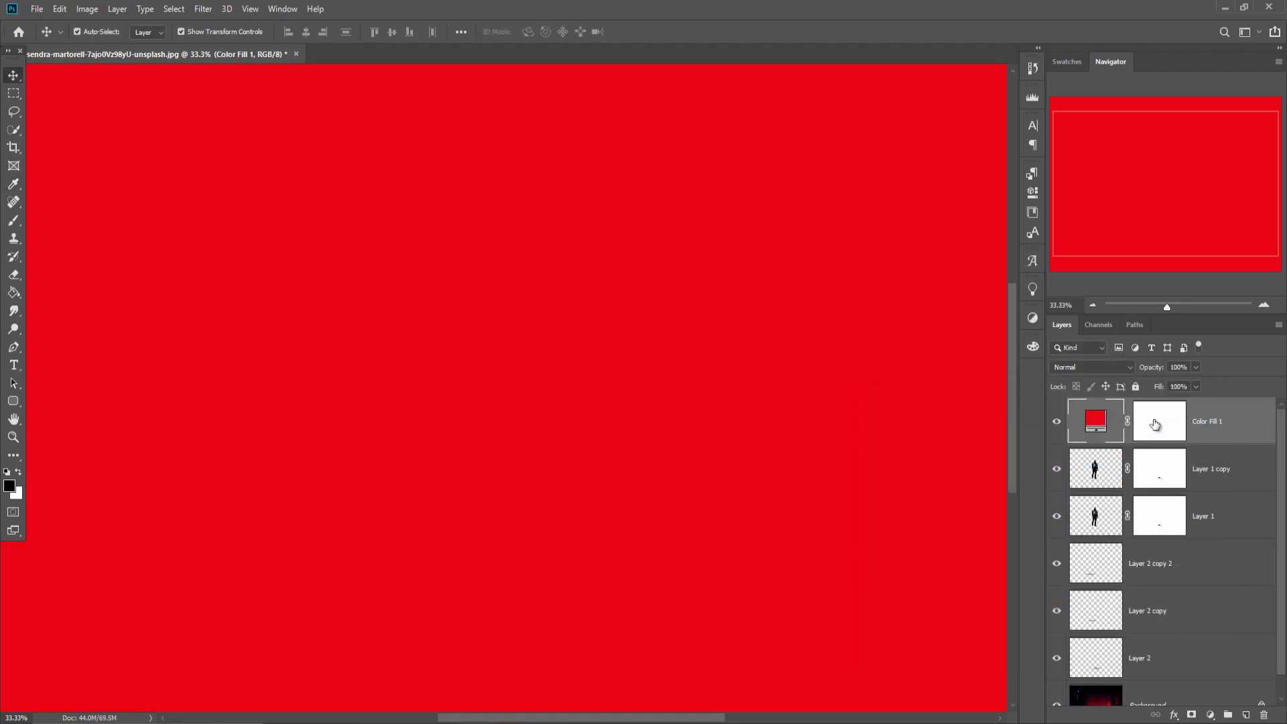
click(1131, 367)
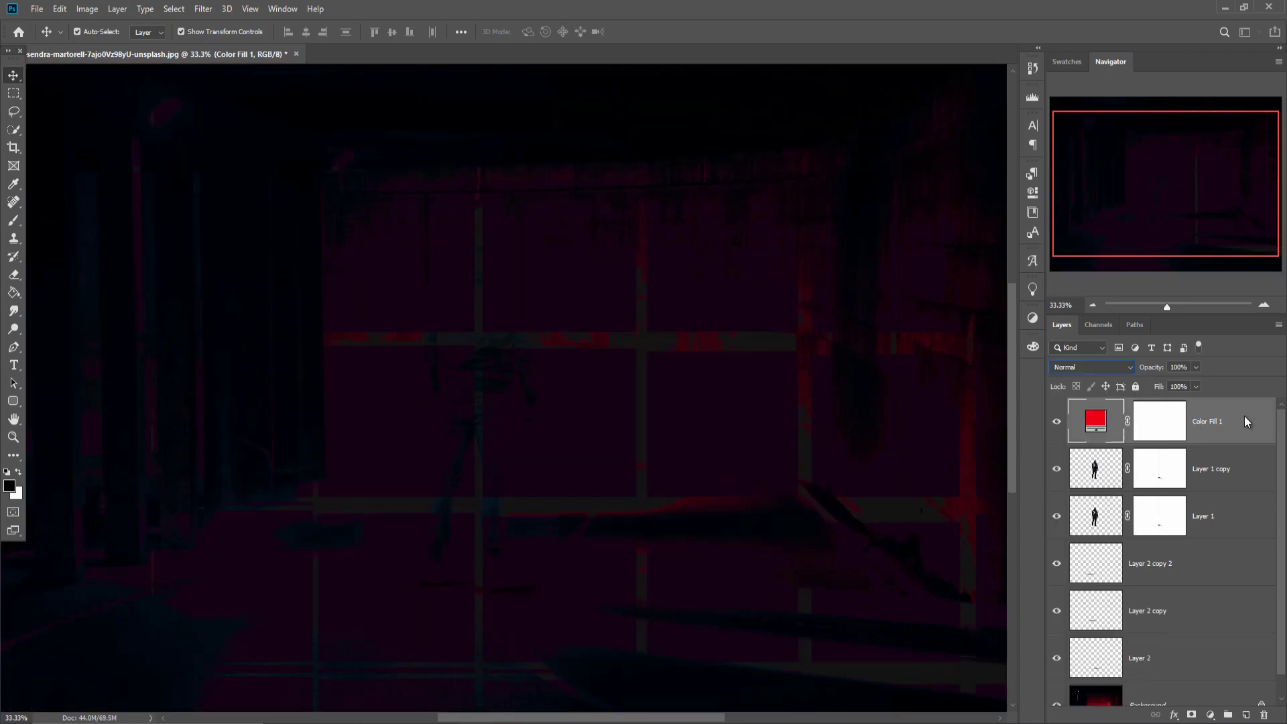
Step: Clip the red fill to the man's duplicate layer as a clipping mask
right_click(1245, 416)
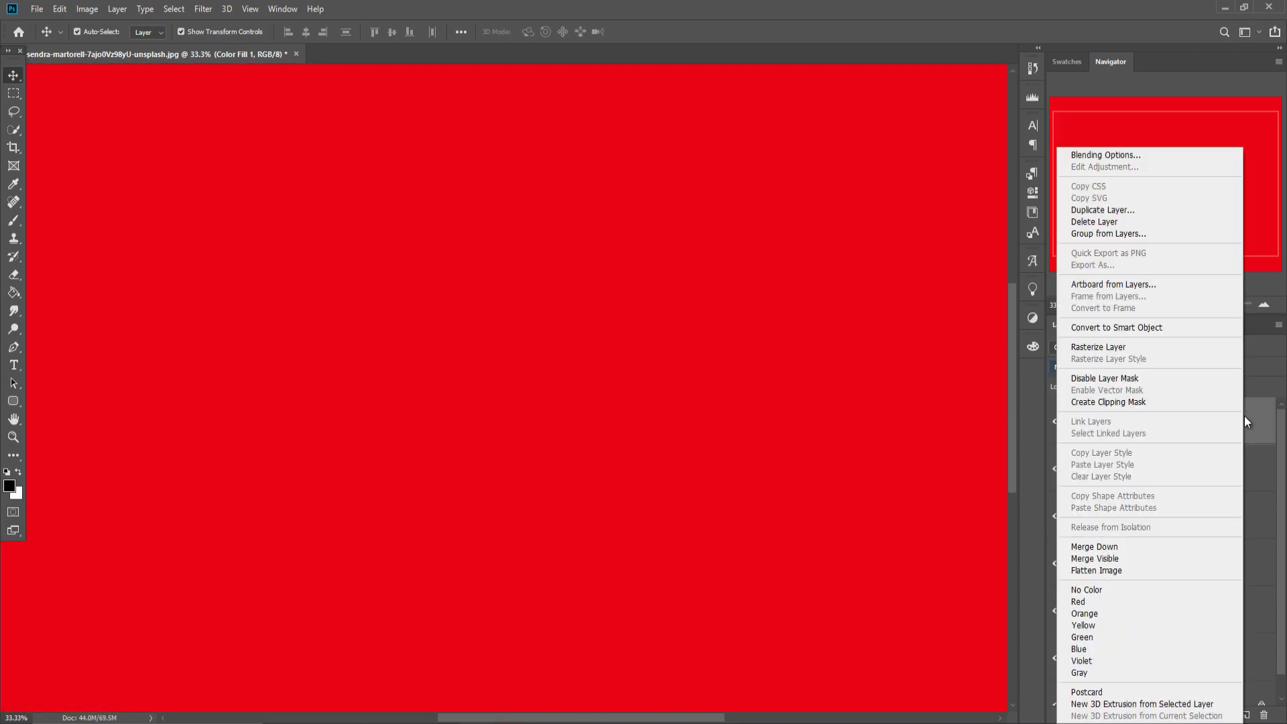
click(1107, 401)
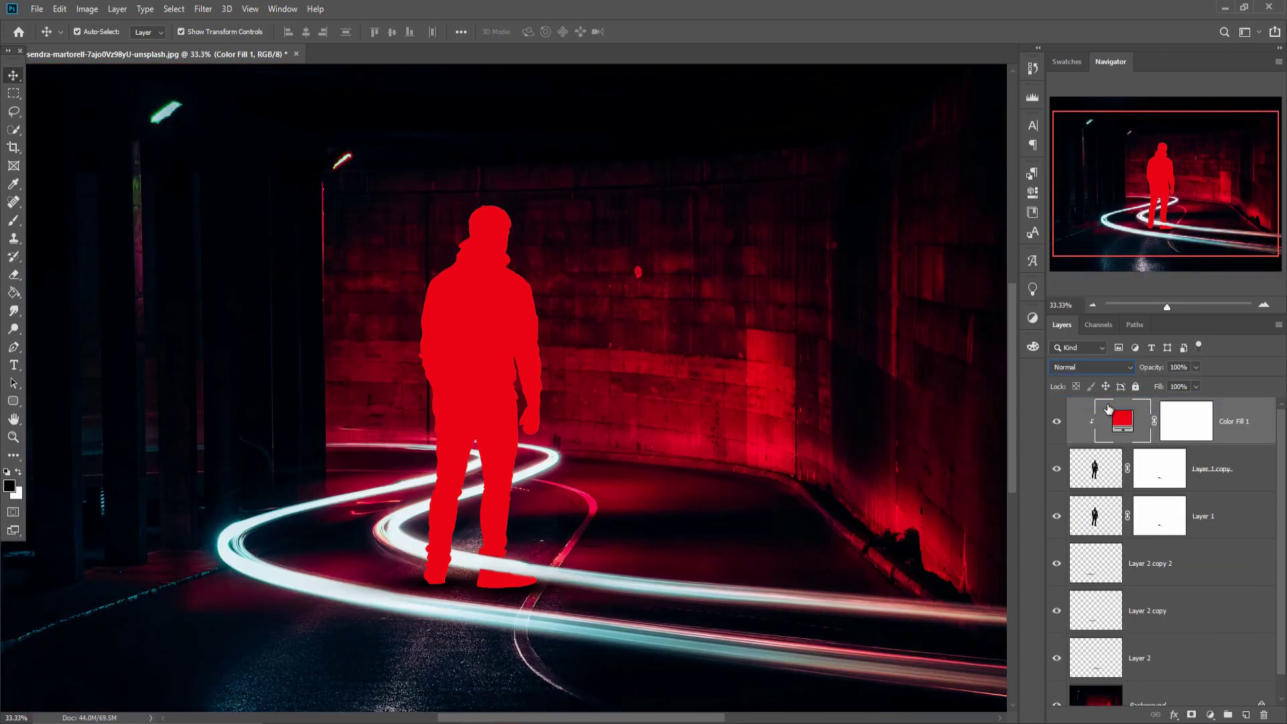
click(1175, 716)
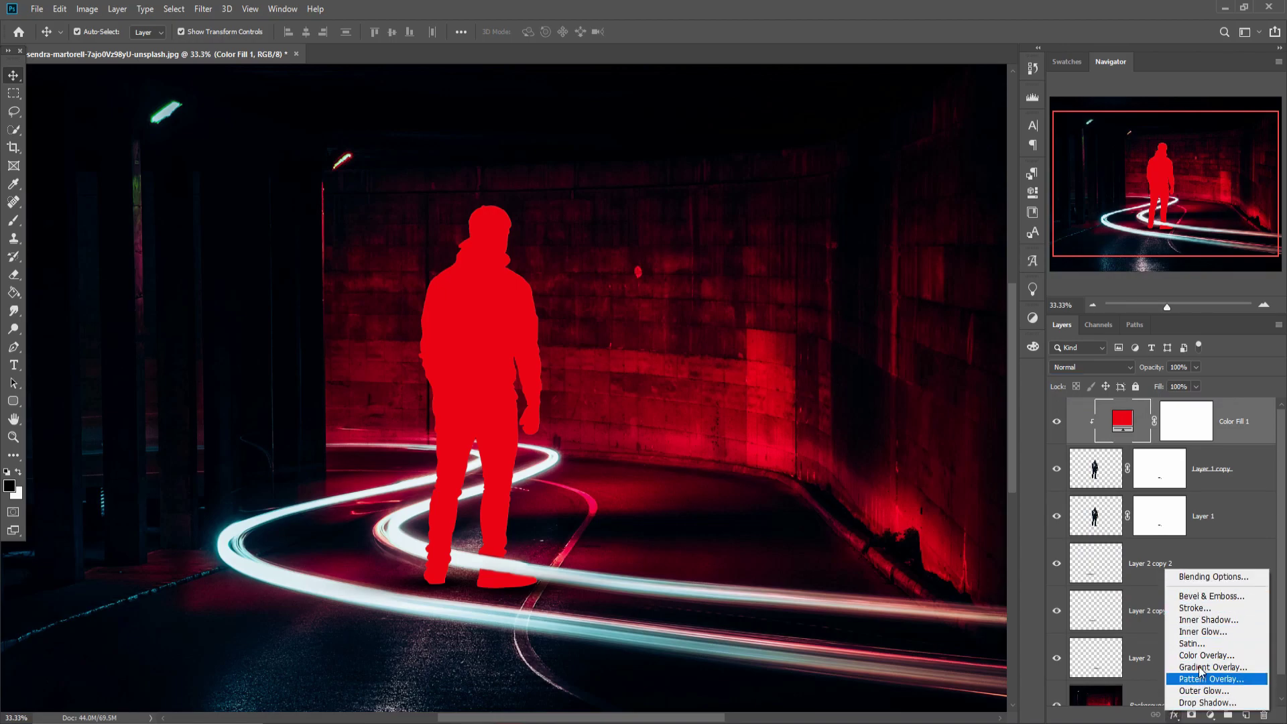
Step: In the red fill's Blending Options, drag the Underlying Layer Blend If sliders inward, splitting black
click(1195, 574)
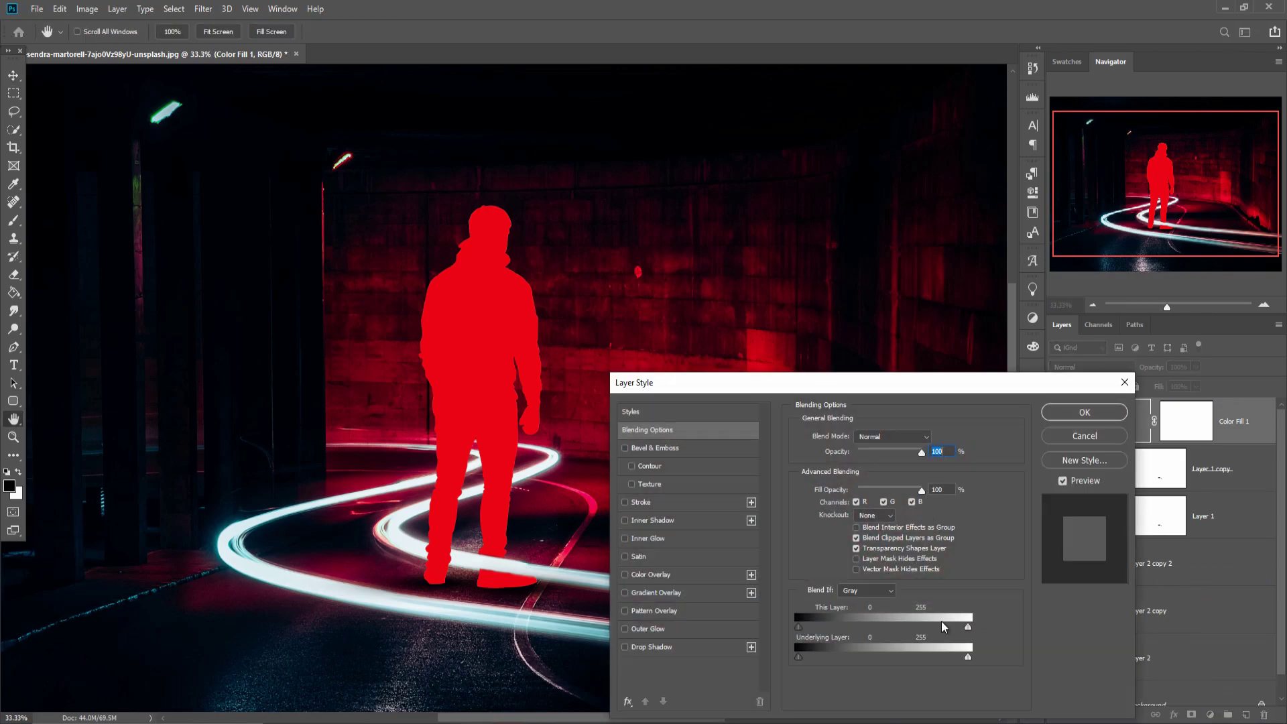
drag(967, 661, 942, 662)
mouse_move(938, 660)
mouse_down()
mouse_move(825, 662)
mouse_move(984, 662)
mouse_up()
drag(802, 658, 827, 655)
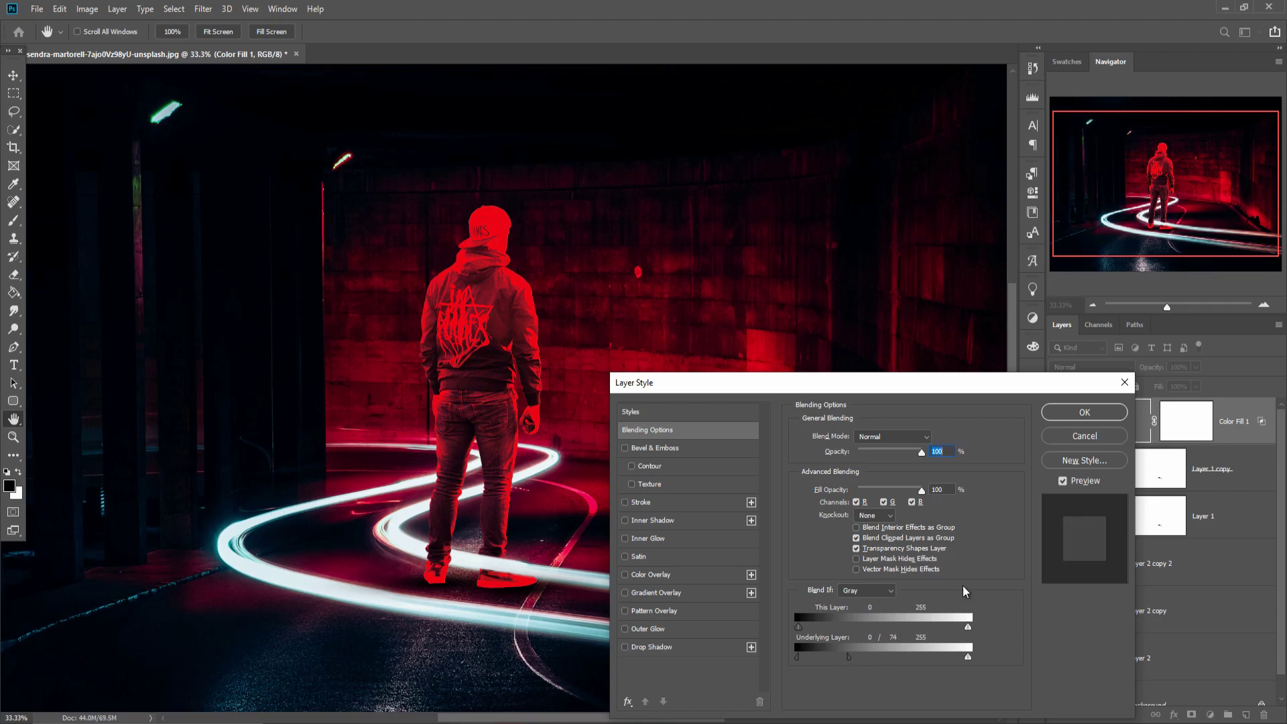
click(1075, 413)
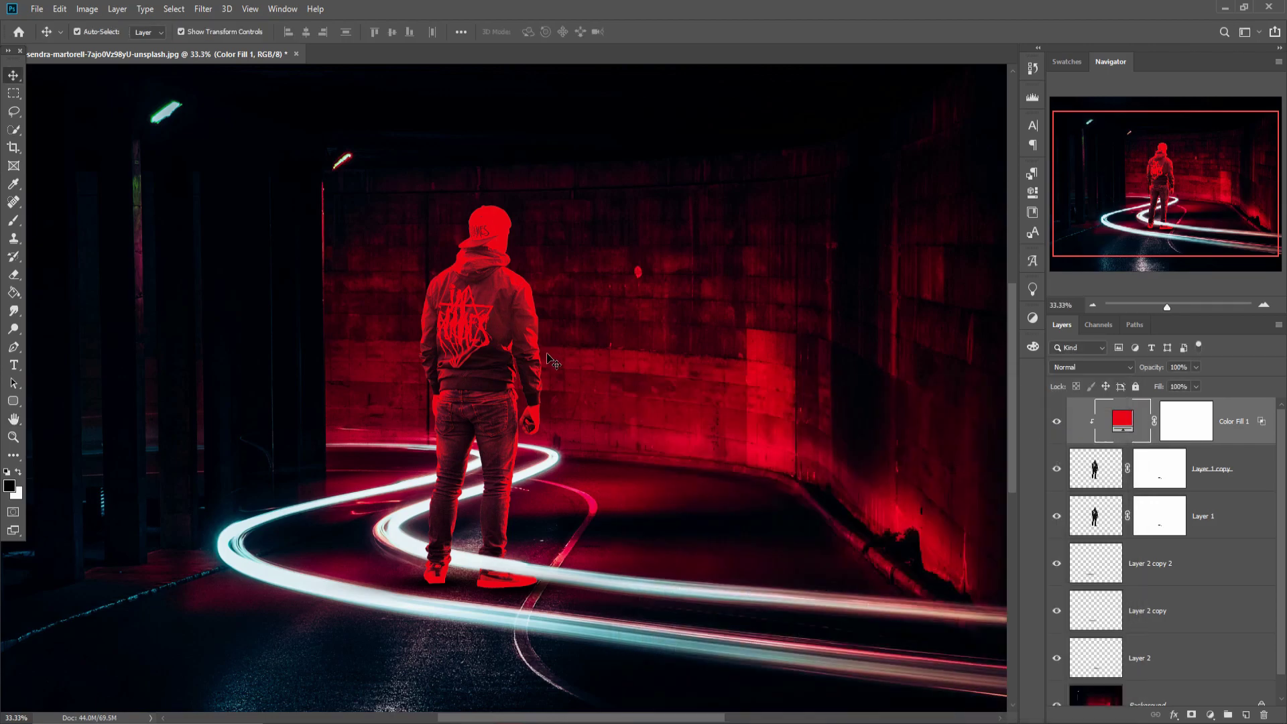
Step: Duplicate Layer 1 again and move the copy to the top of the stack
click(1229, 510)
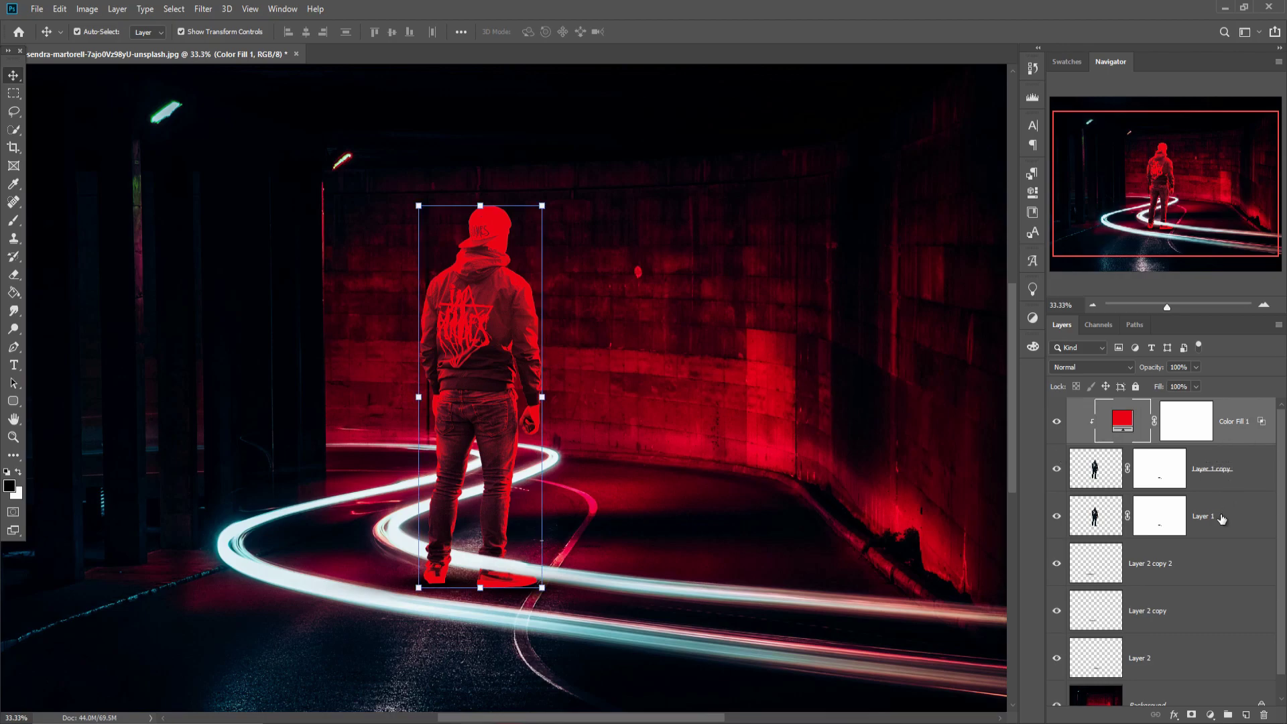
right_click(1230, 504)
click(1082, 213)
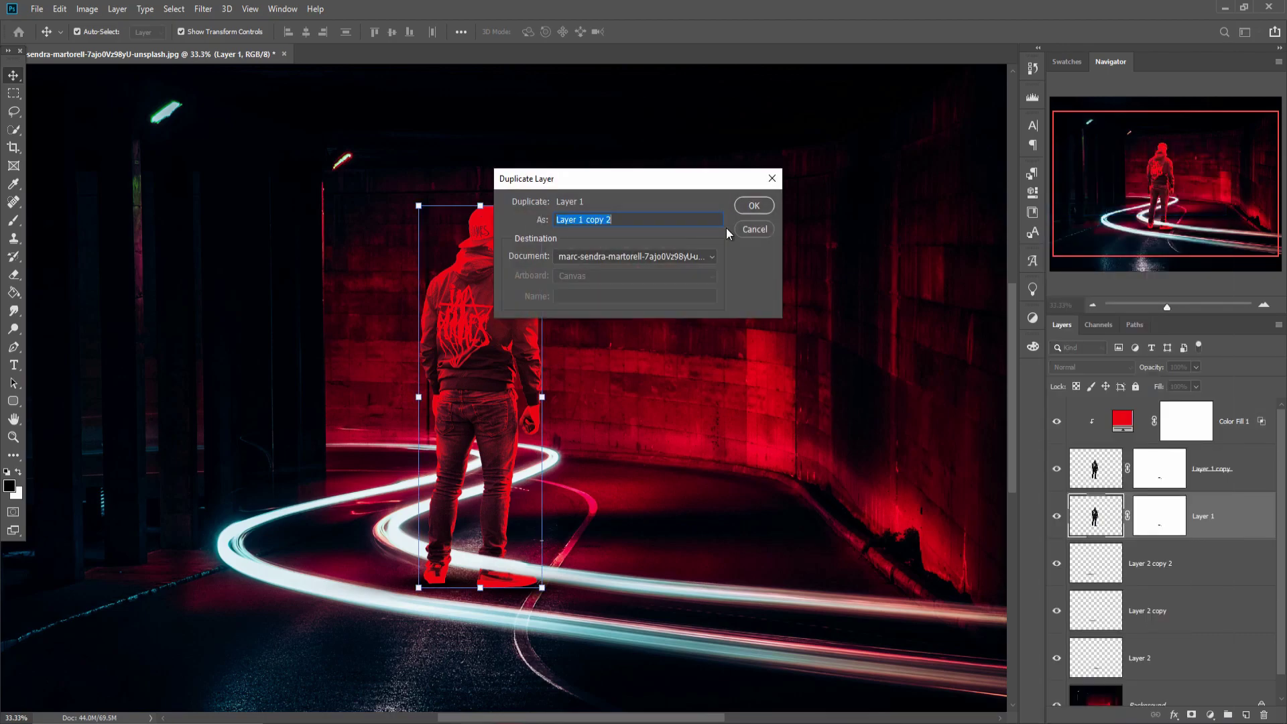
click(753, 206)
drag(1193, 516, 1193, 409)
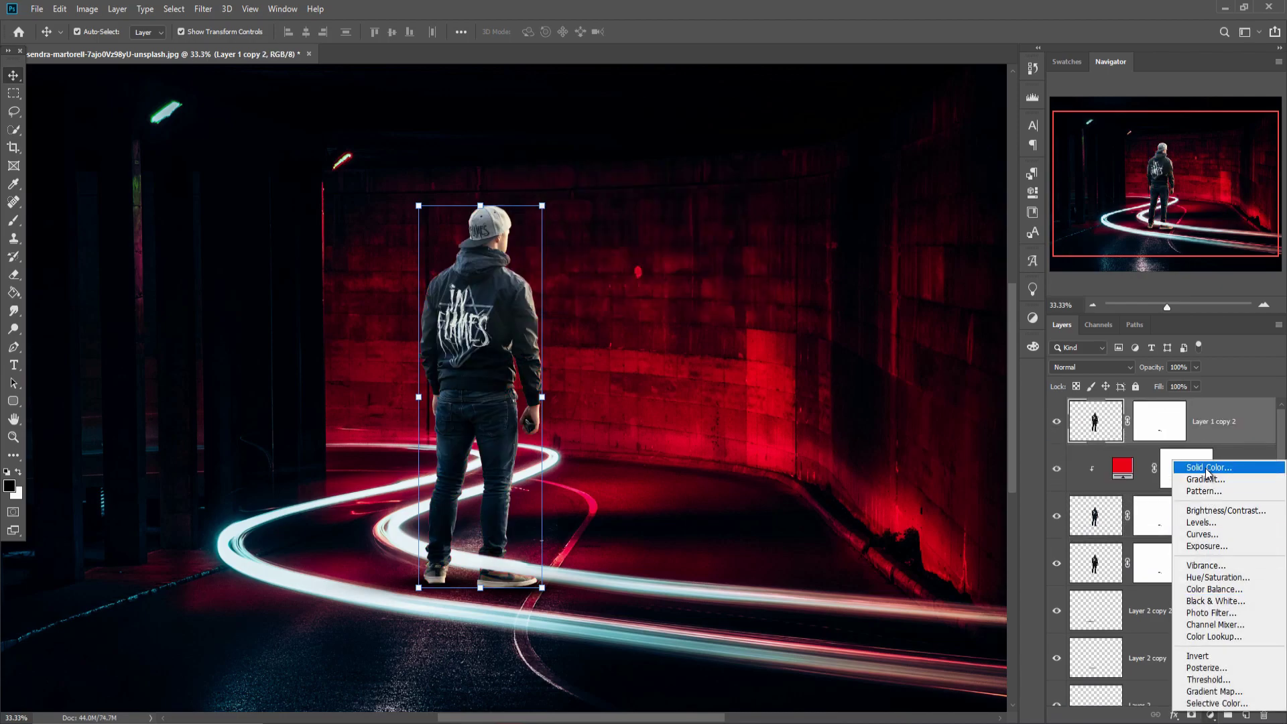
Step: Add a near-white Solid Color fill and clip it to the top man copy
click(1207, 468)
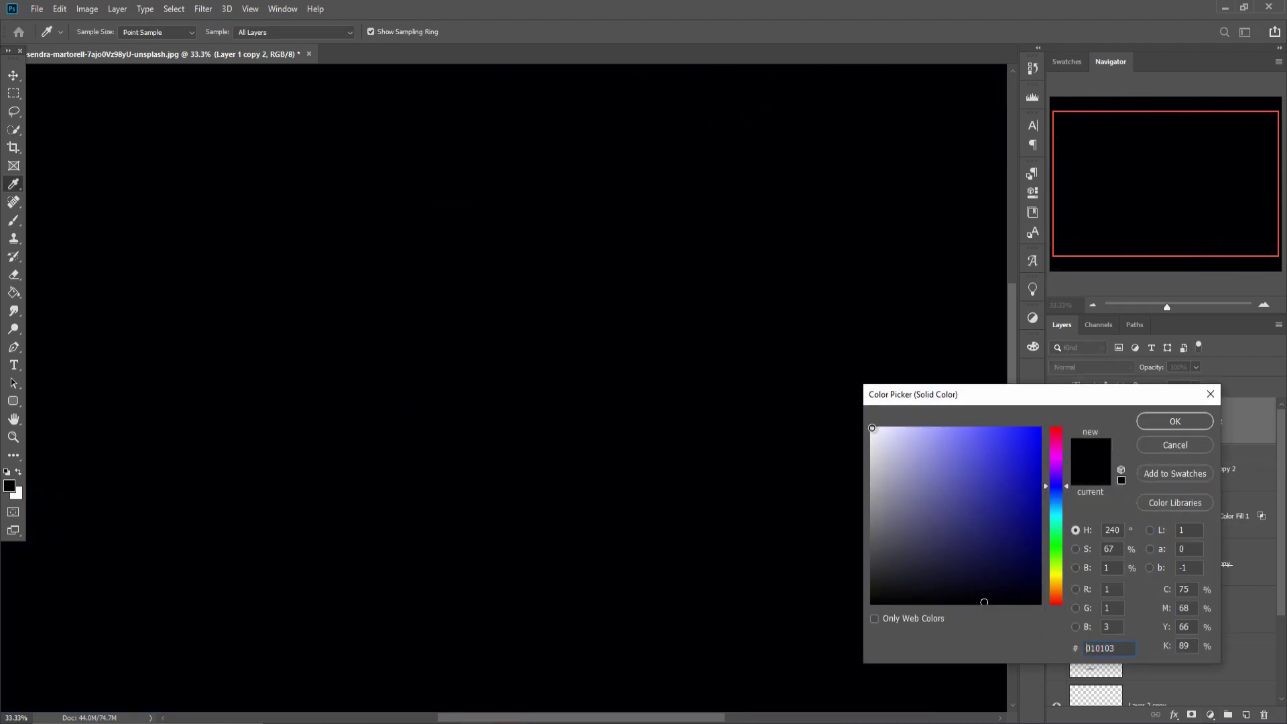
click(872, 428)
click(1160, 423)
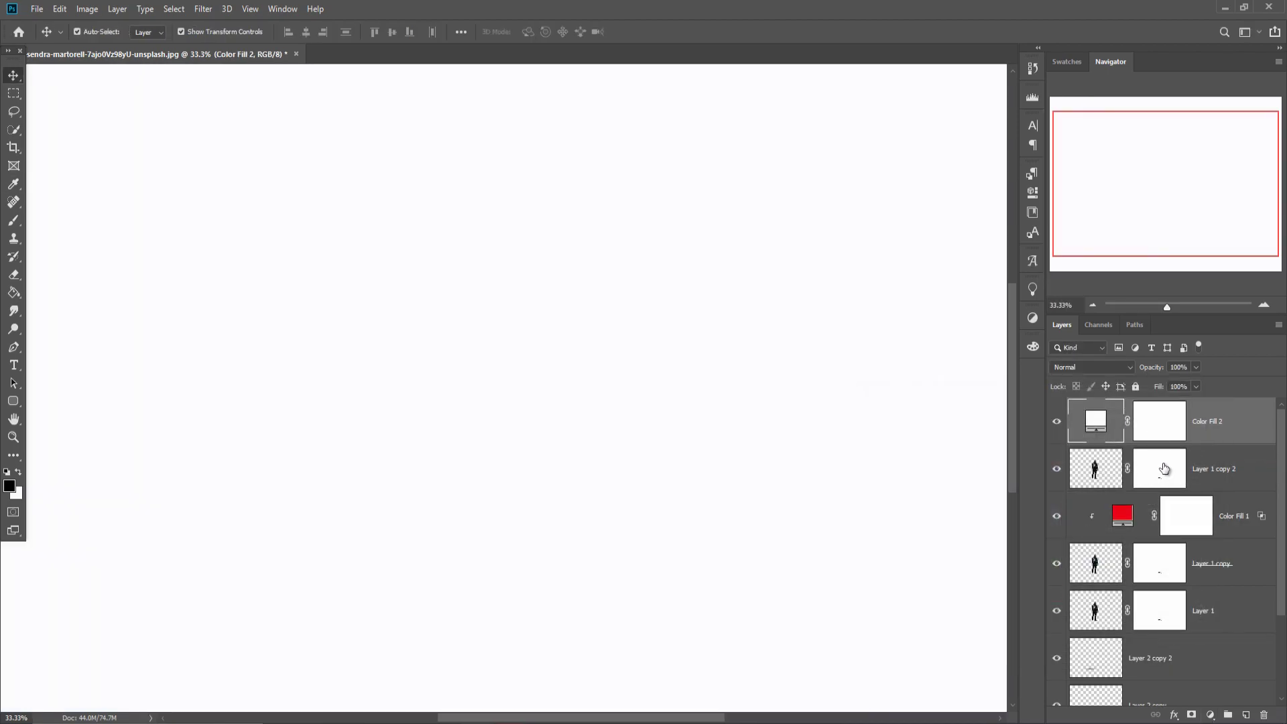
right_click(1233, 417)
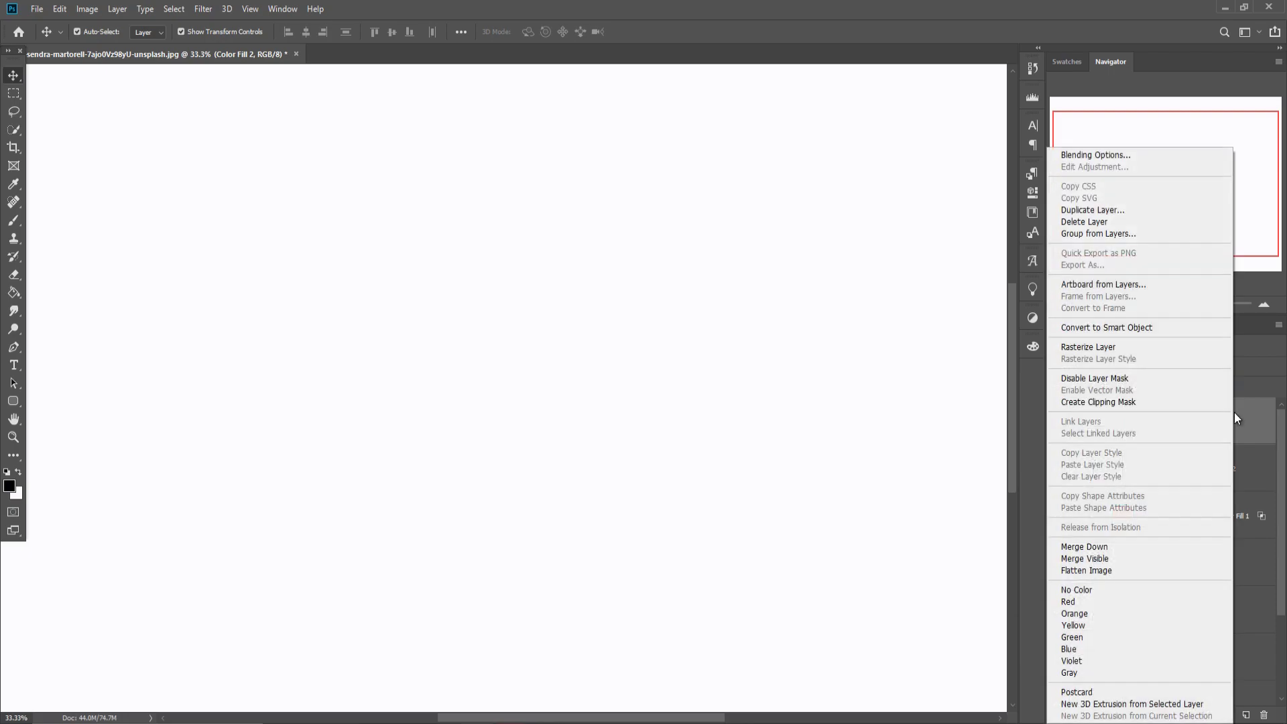
click(1157, 404)
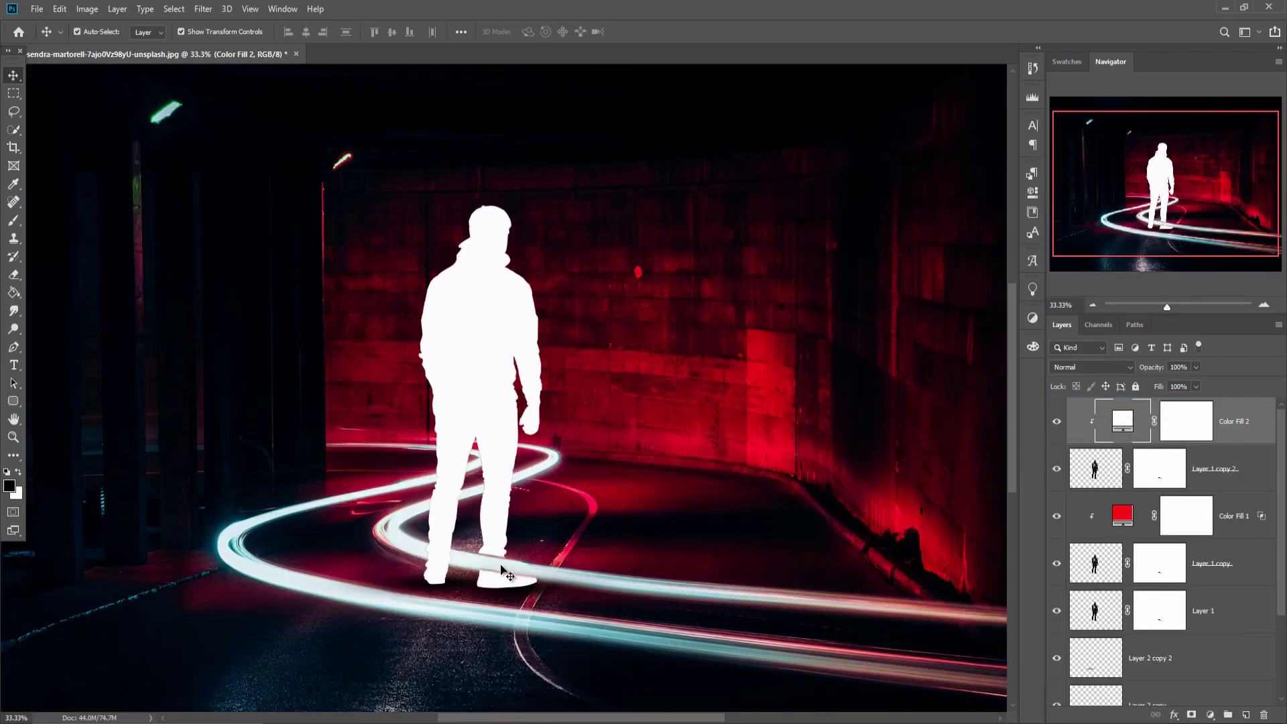
click(1175, 715)
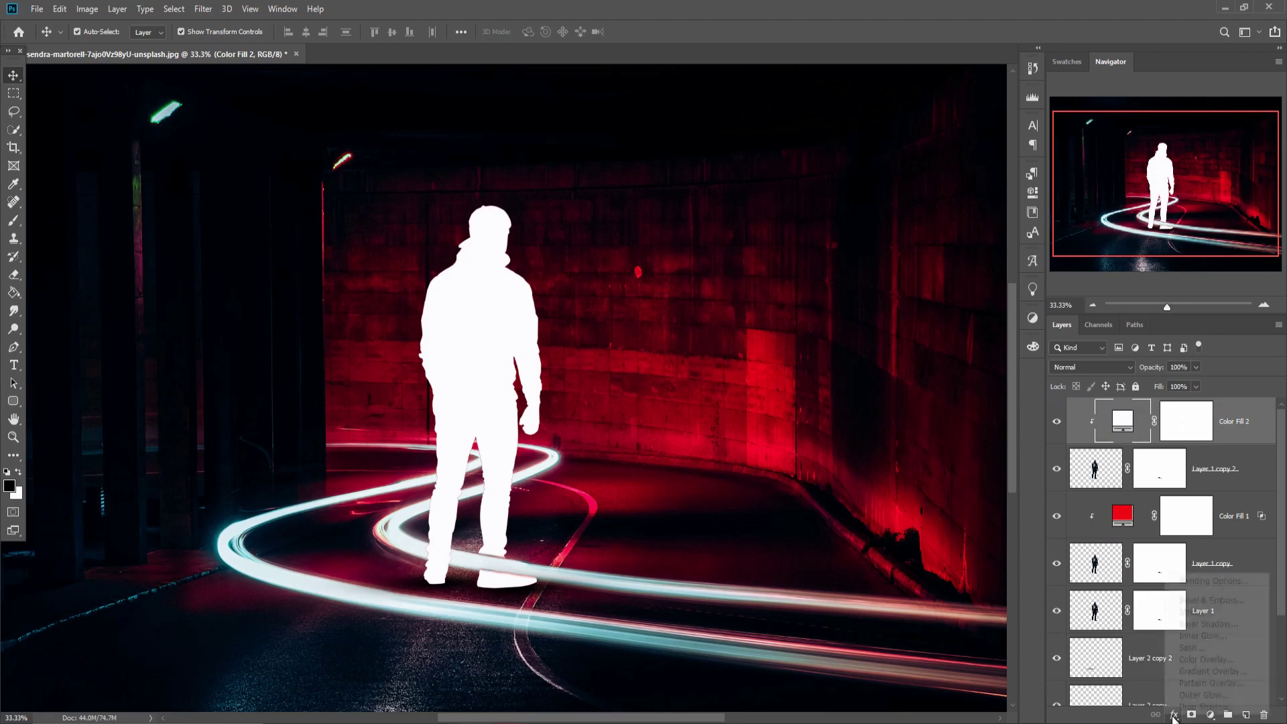
Step: Split and drag the white fill's Underlying Layer Blend If sliders so the photo texture shows through
click(1200, 582)
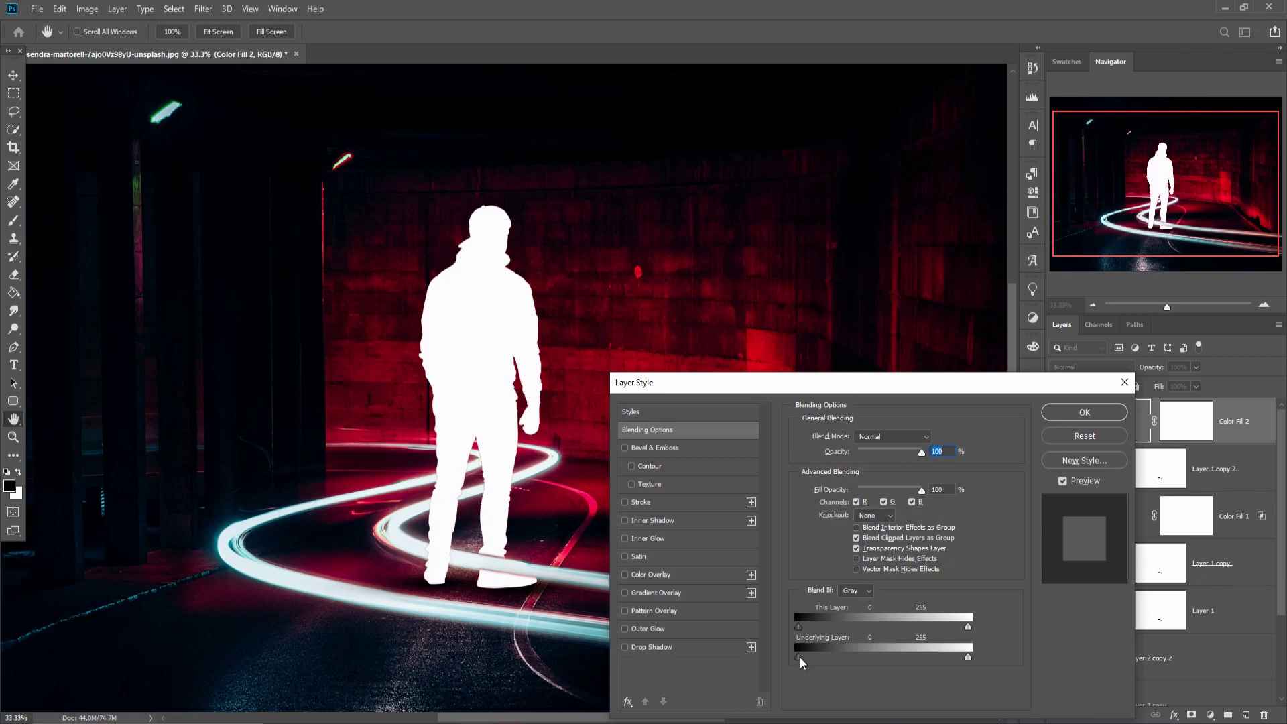
drag(799, 657, 816, 658)
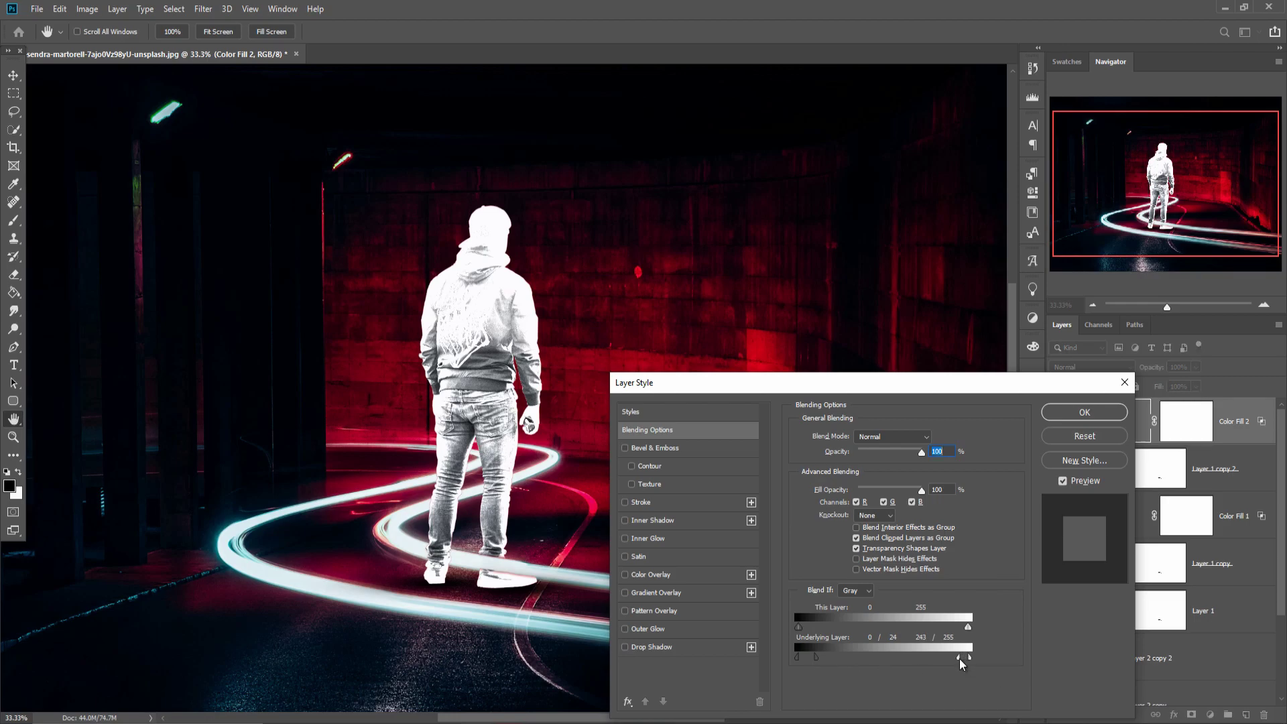
mouse_move(946, 660)
mouse_down()
mouse_move(815, 660)
mouse_move(956, 660)
mouse_move(878, 659)
mouse_up()
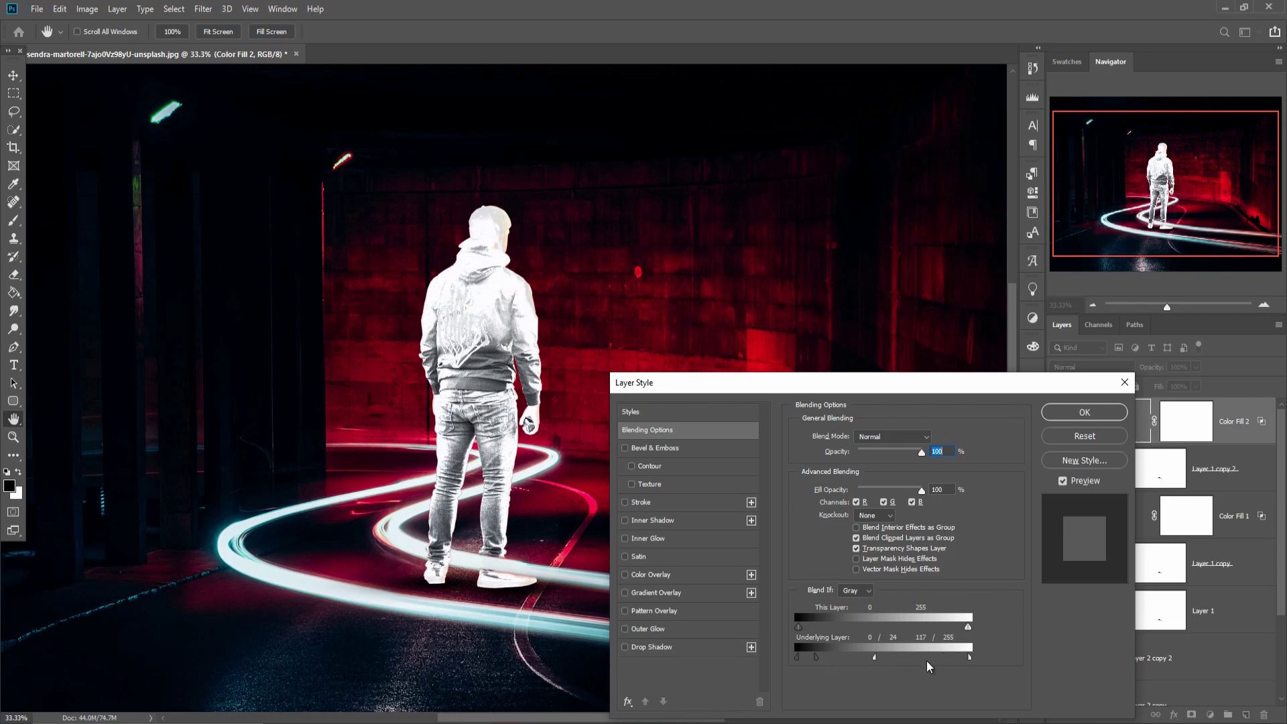
drag(954, 666, 928, 668)
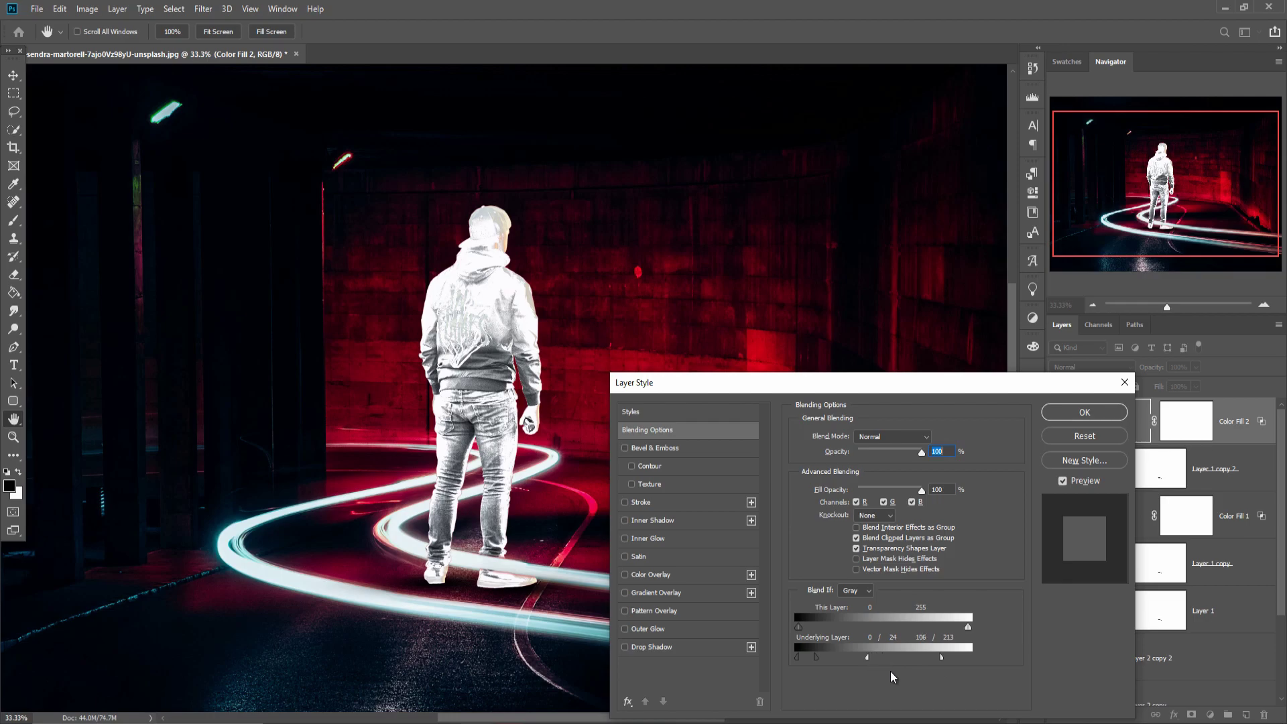
click(1072, 417)
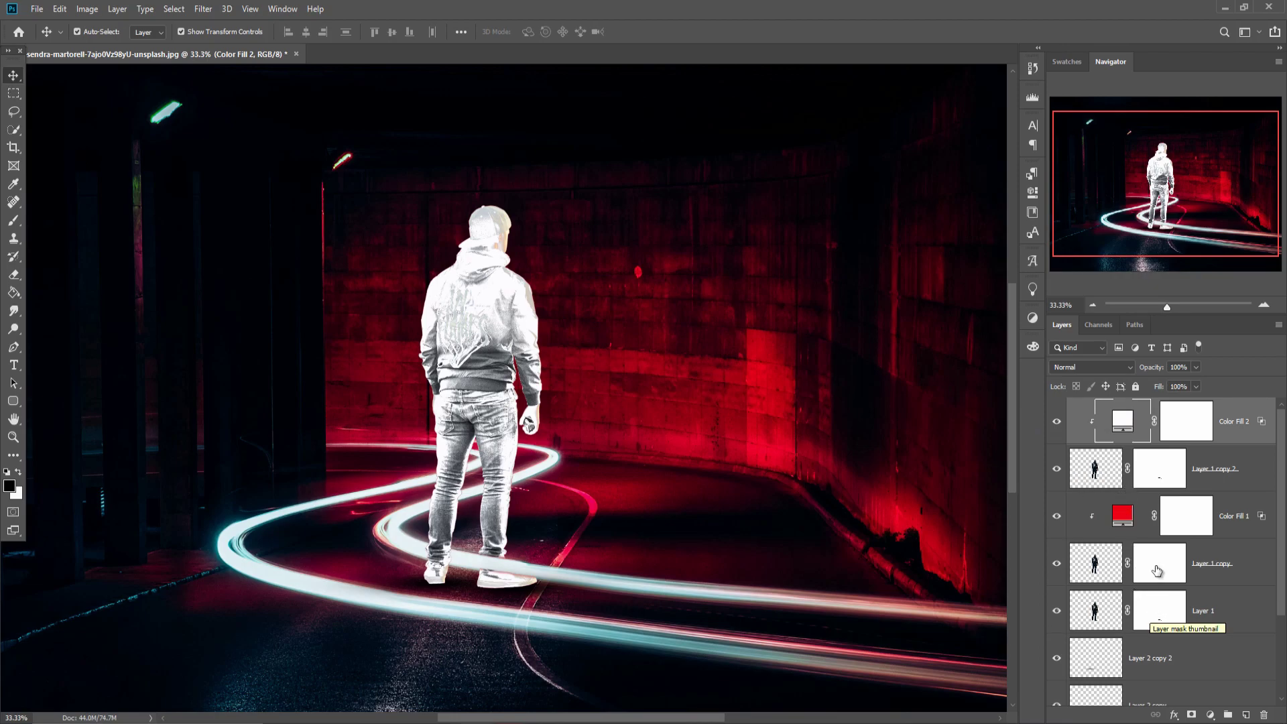
click(1217, 612)
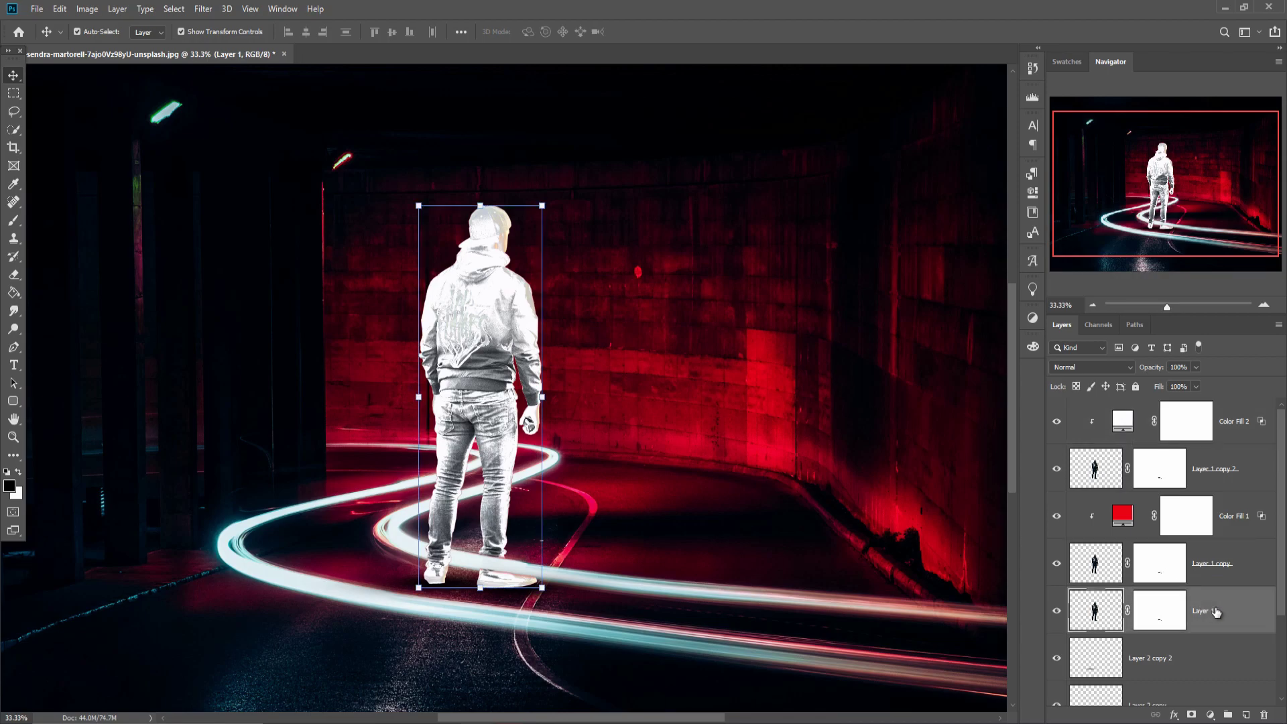
Step: Move Layer 1 to the top, target its mask with a small Brush, and zoom to the legs
drag(1218, 610, 1209, 418)
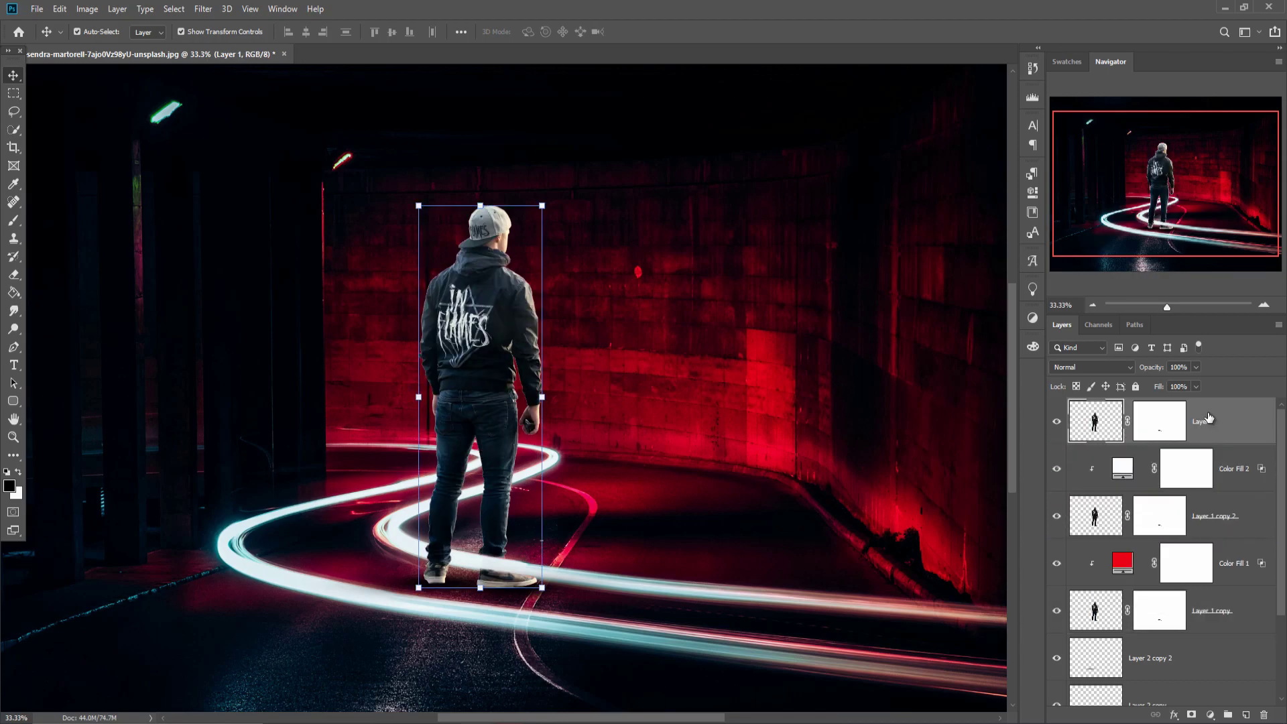
click(1136, 421)
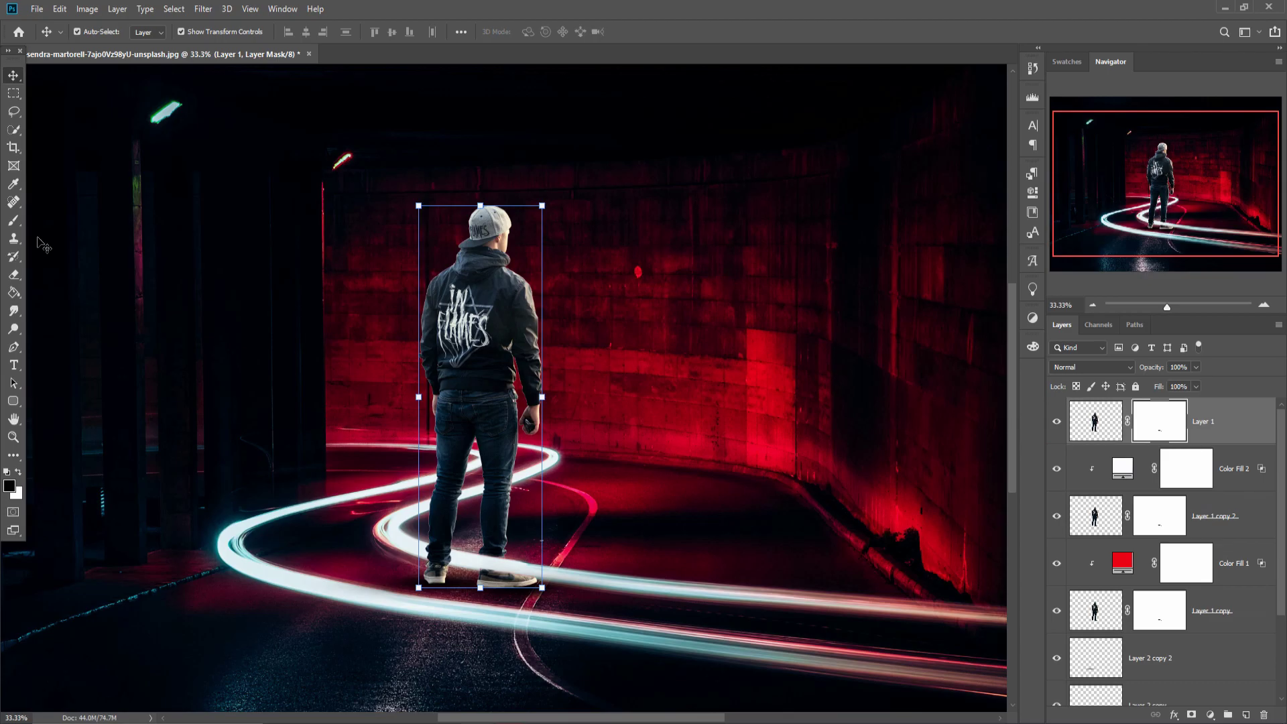
key(b)
scroll(456, 513, up, 3)
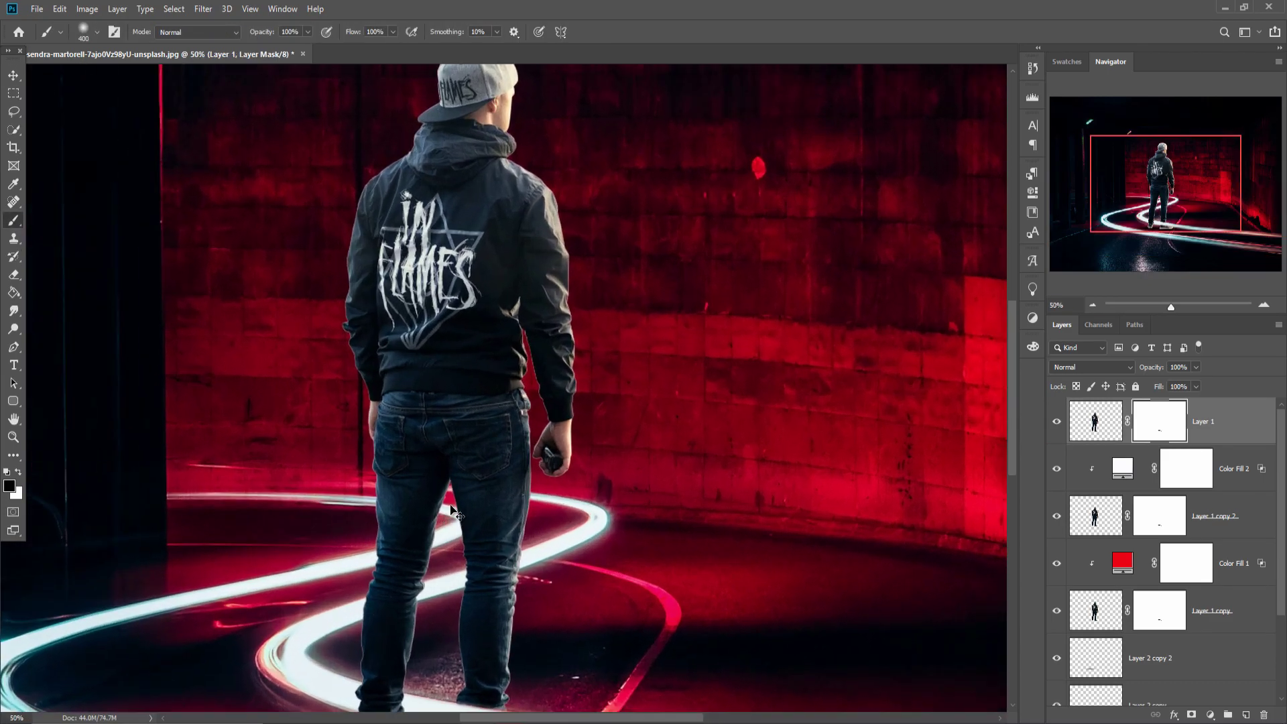
scroll(456, 513, up, 5)
drag(437, 604, 437, 414)
scroll(437, 415, down, 10)
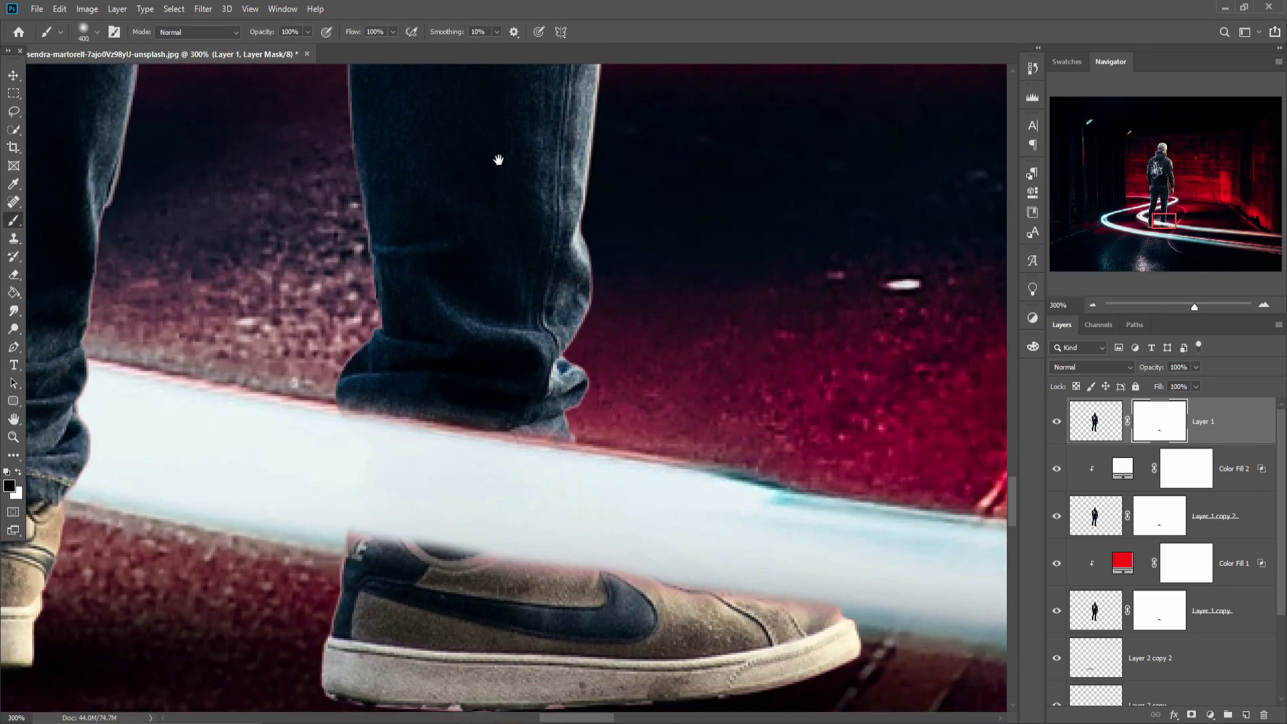
key(bracketleft)
key(bracketleft)
key(bracketleft)
key(bracketleft)
key(bracketleft)
key(bracketleft)
key(bracketleft)
key(bracketleft)
key(bracketleft)
key(bracketleft)
key(bracketleft)
key(bracketleft)
key(bracketleft)
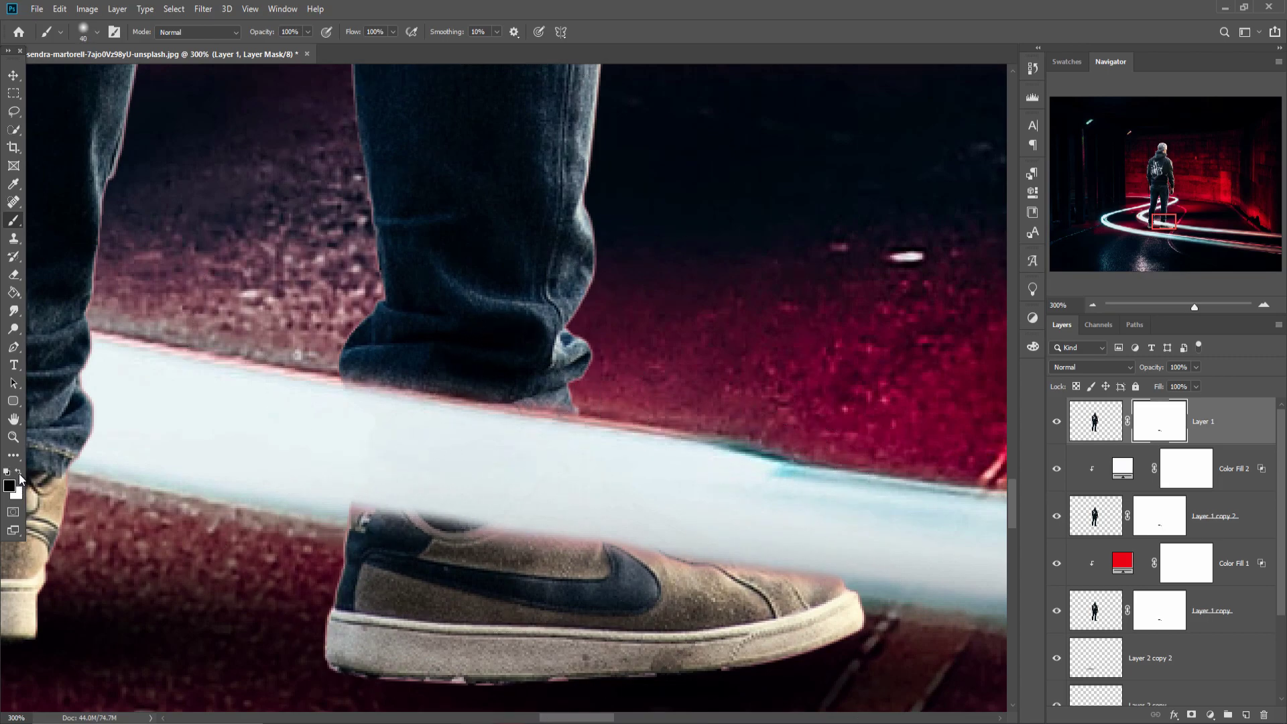
key(bracketleft)
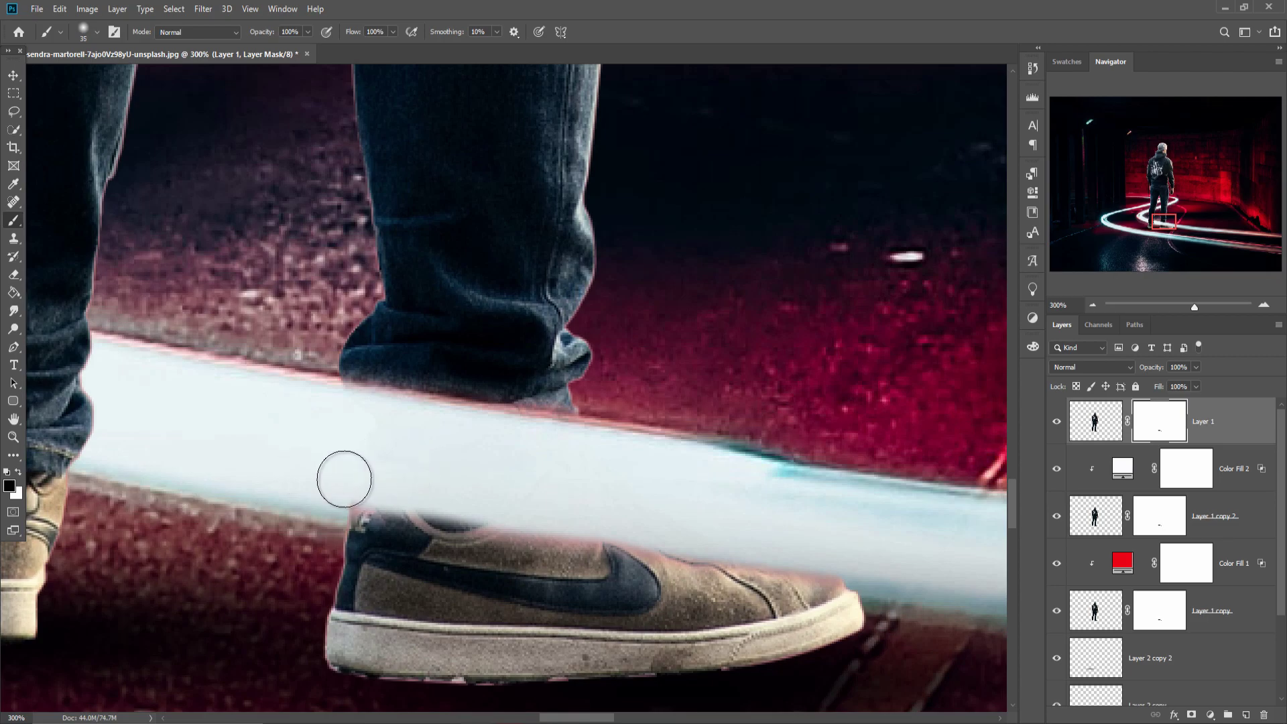
Step: Mask the shoe top and jeans cuff so the light trail passes over them
mouse_move(417, 495)
mouse_down()
mouse_move(376, 499)
mouse_move(830, 547)
mouse_up()
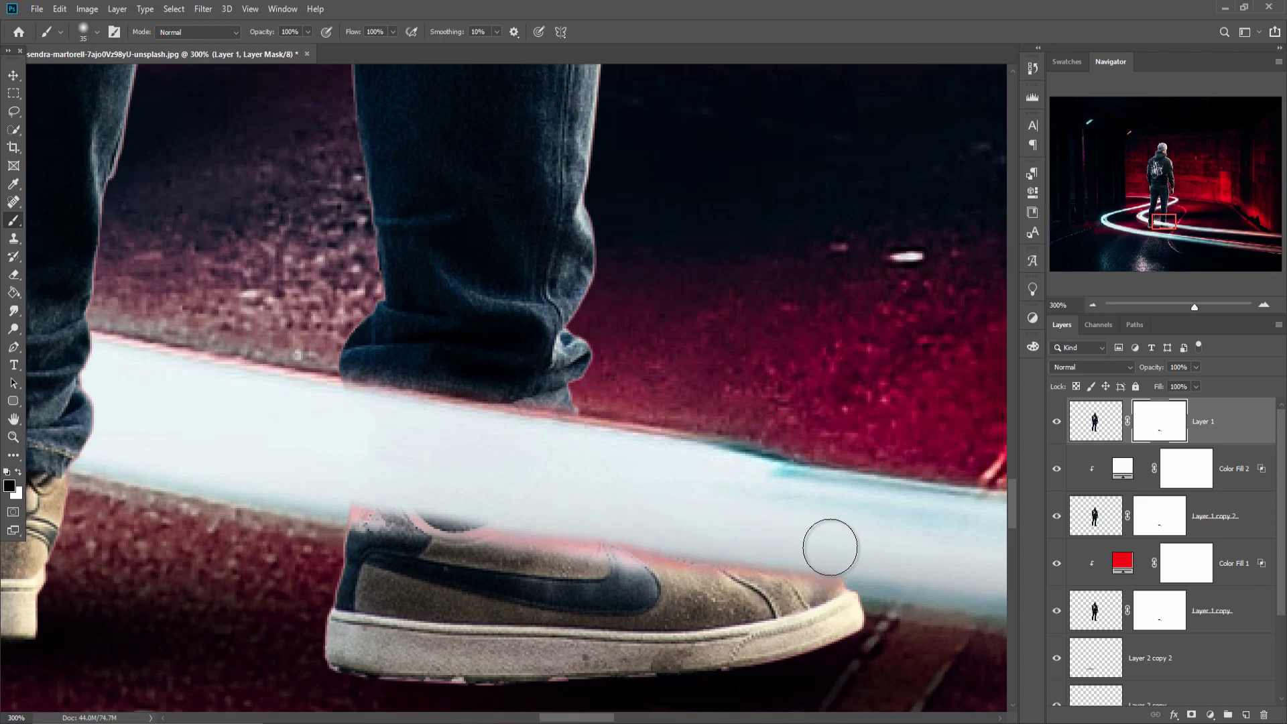
drag(707, 546, 523, 520)
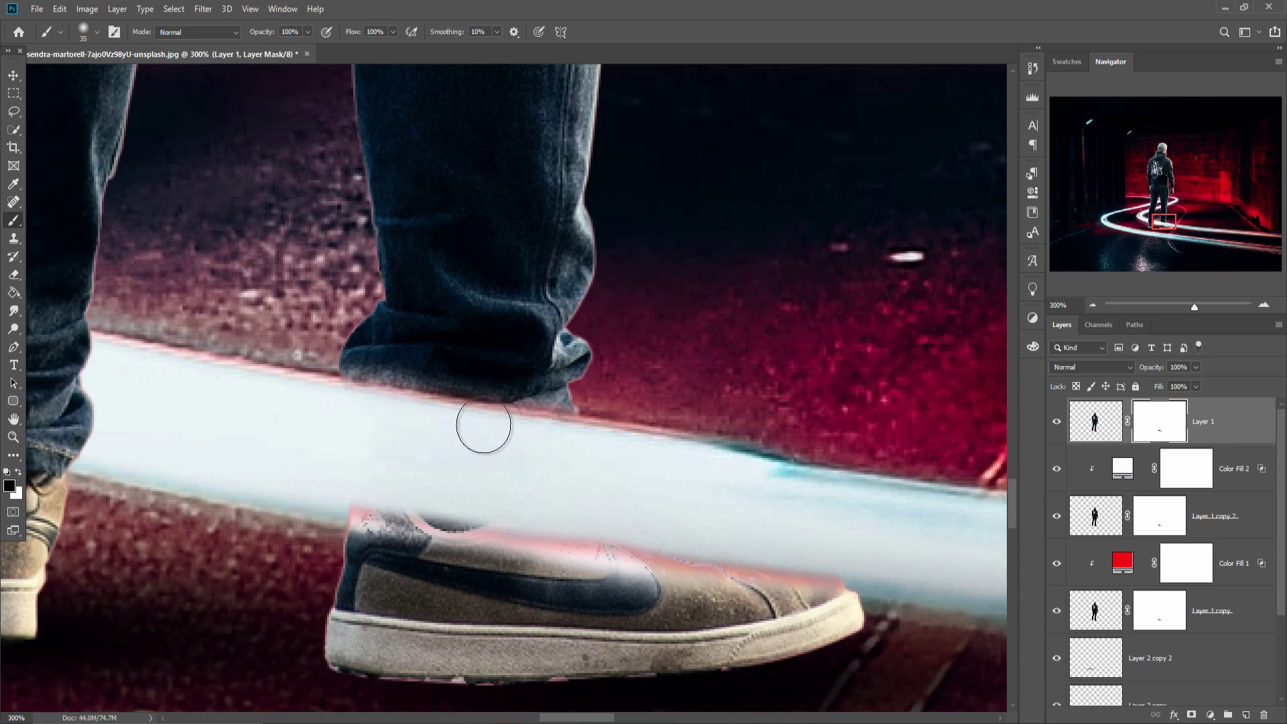
drag(551, 437, 369, 401)
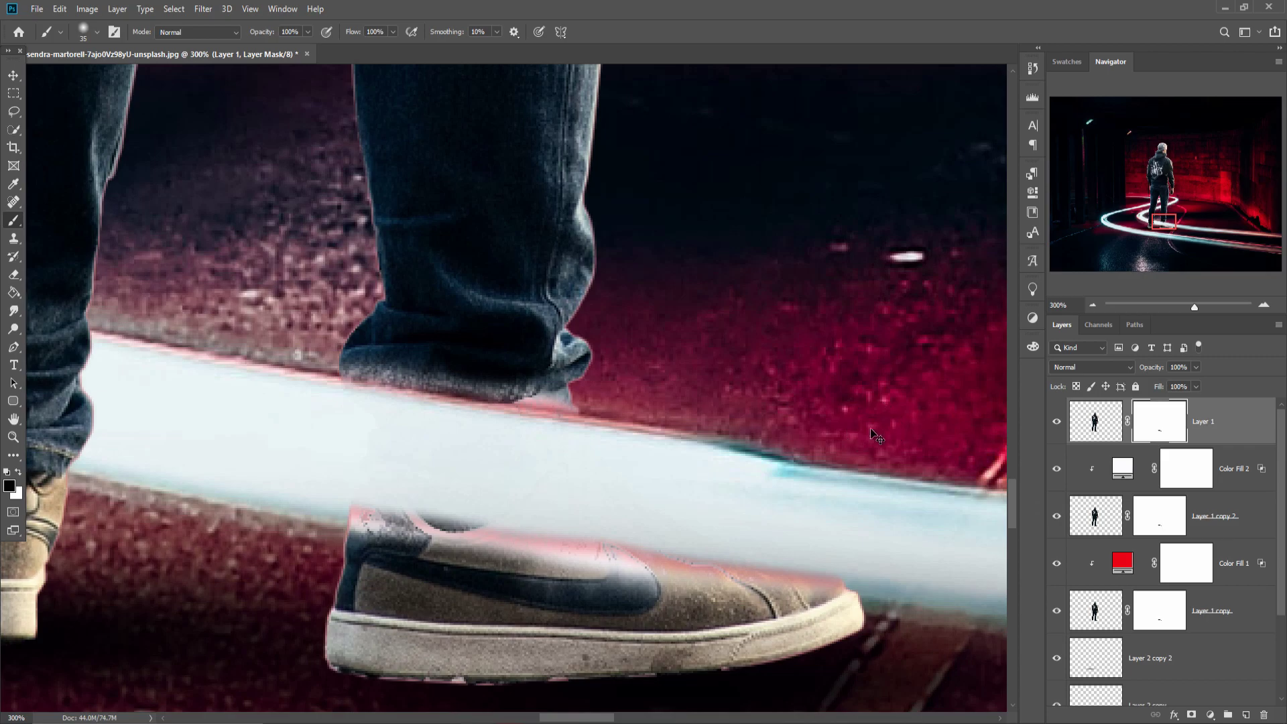
key(ctrl+minus)
key(ctrl+minus)
key(ctrl+minus)
key(ctrl+minus)
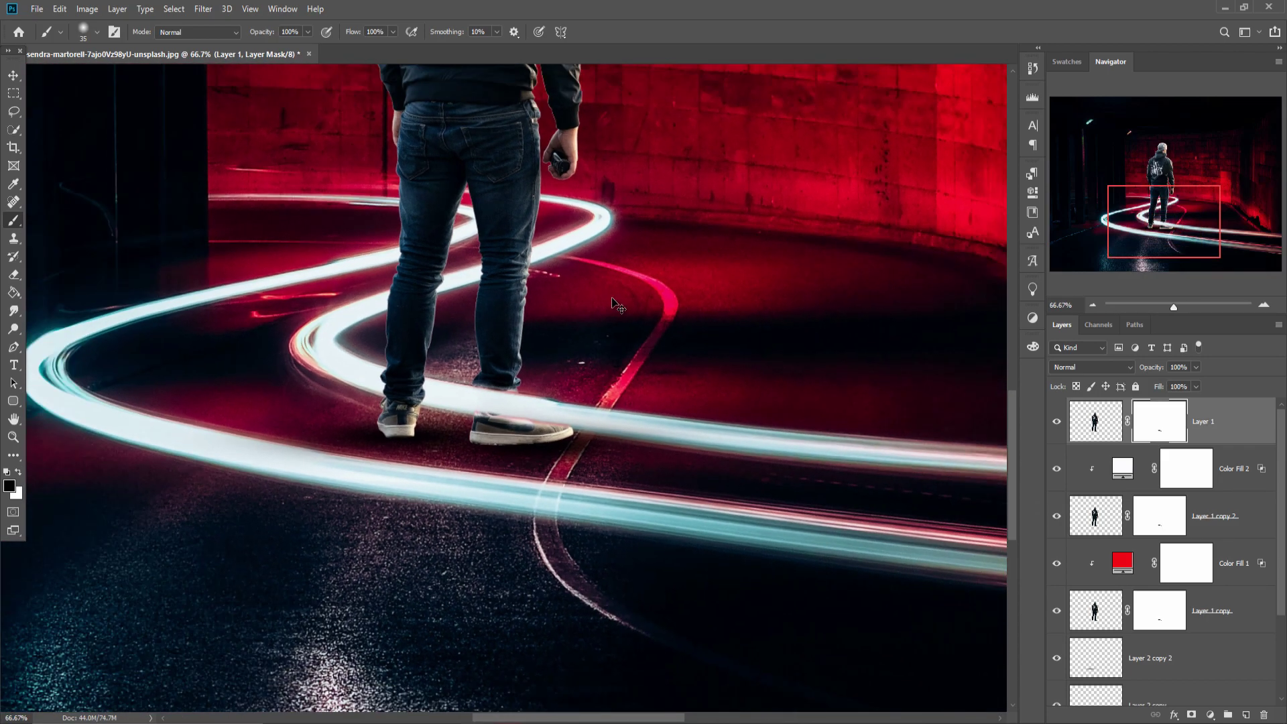
key(ctrl+minus)
key(ctrl+minus)
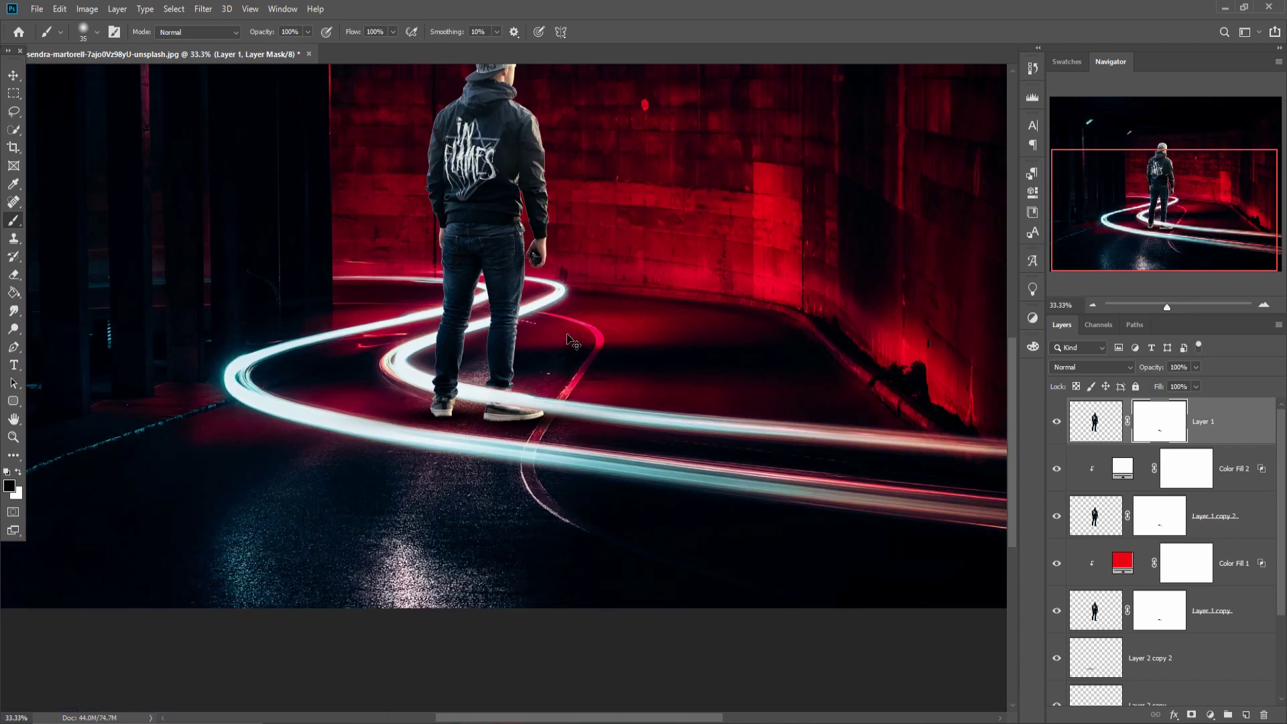
Step: Reveal the trail's glow along the right knee and the jeans' right edge on Layer 1's mask
key(ctrl+plus)
key(ctrl+plus)
key(ctrl+plus)
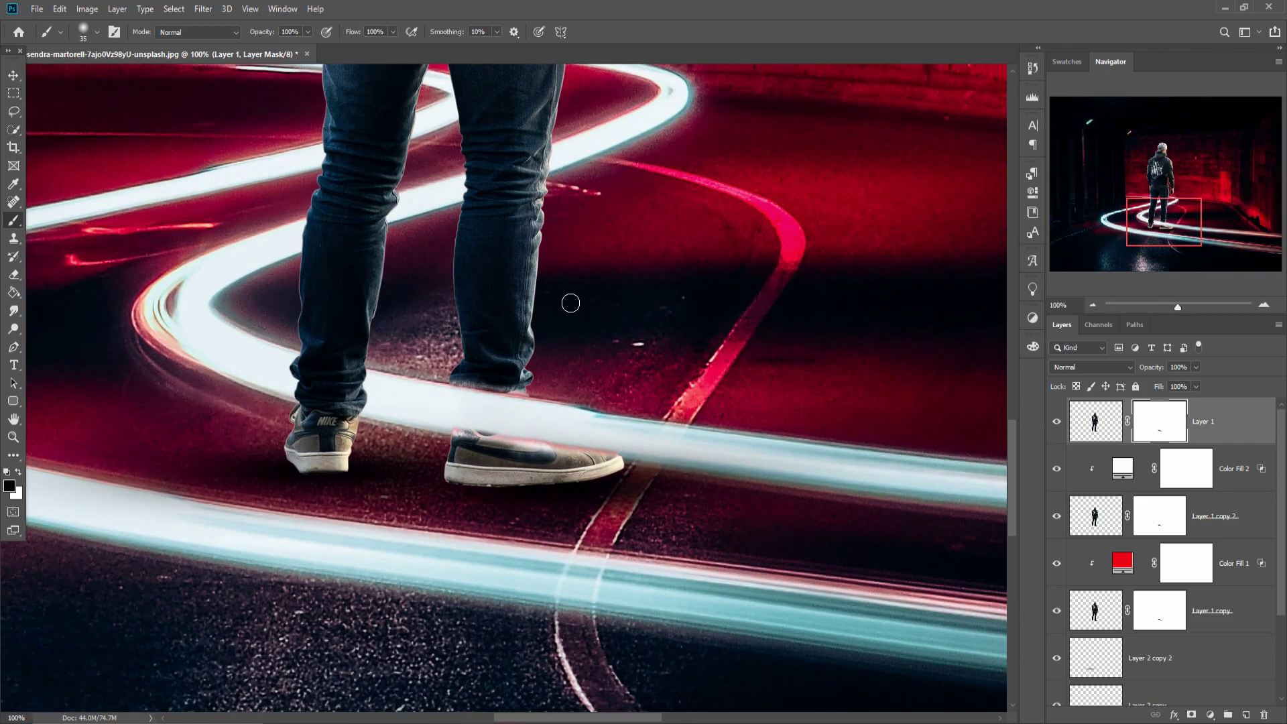
scroll(571, 303, up, 3)
scroll(572, 444, up, 1)
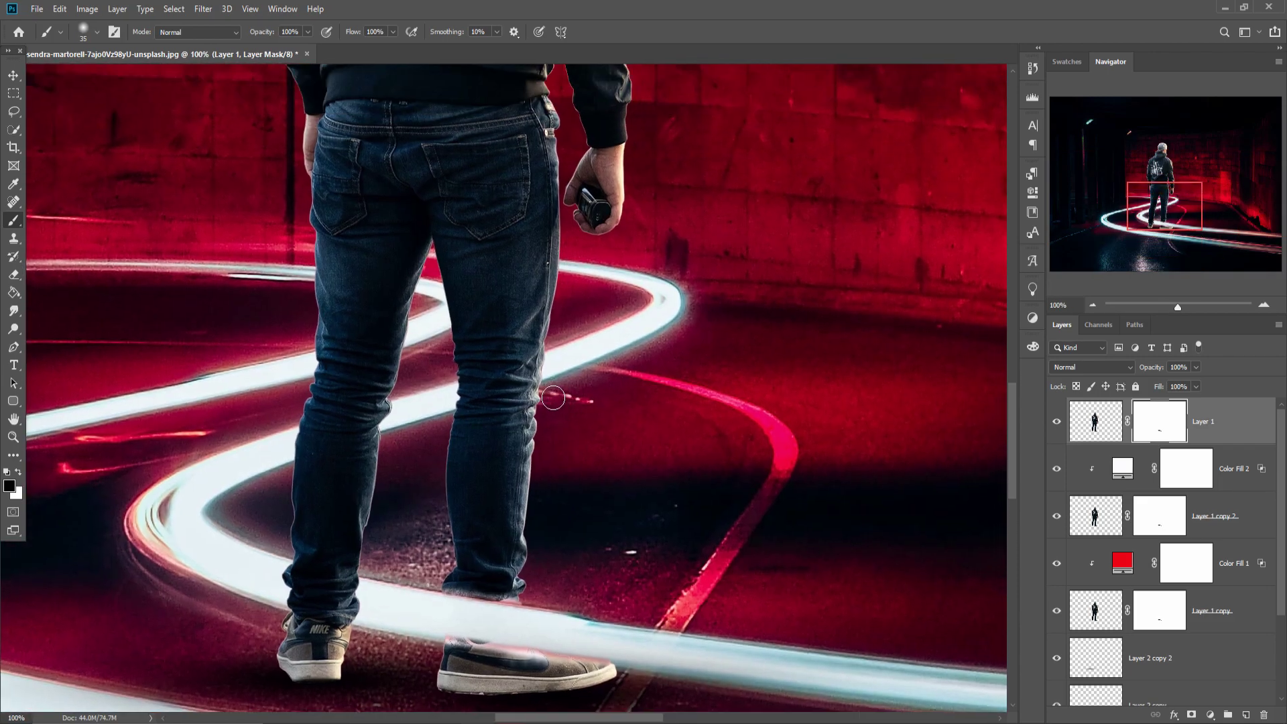
key(bracketright)
key(bracketright)
key(bracketright)
drag(565, 337, 534, 590)
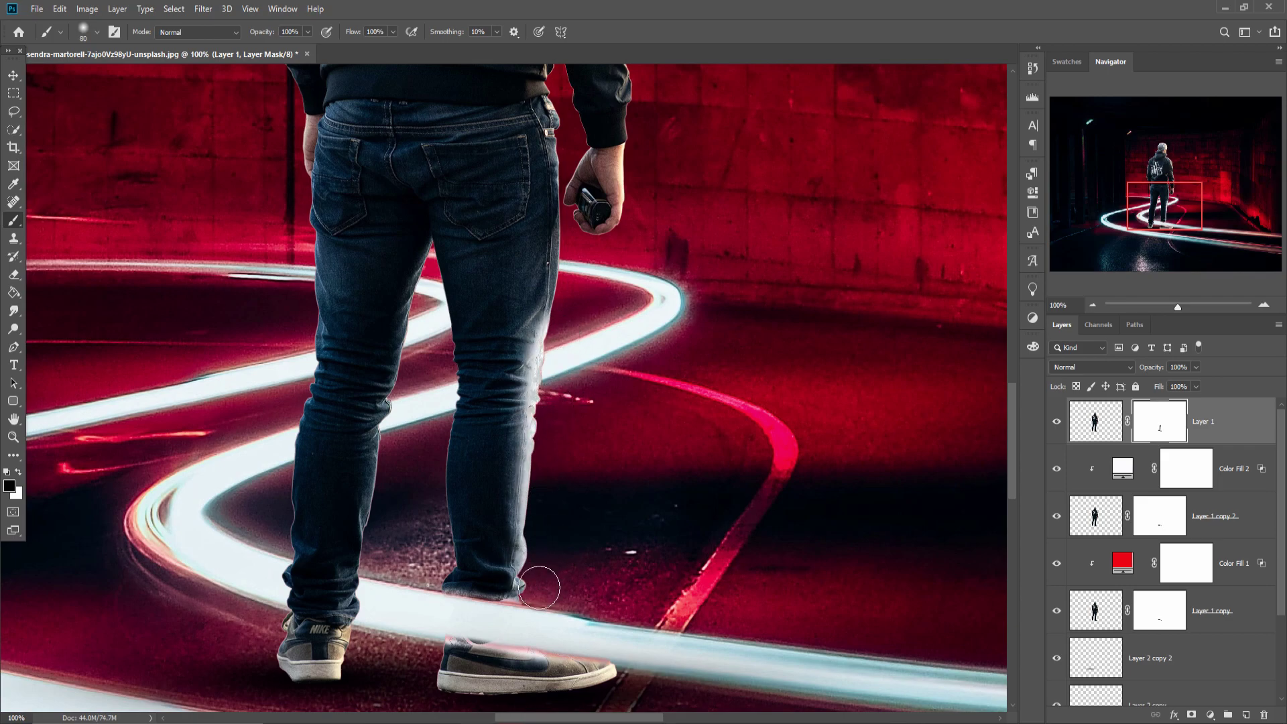
drag(561, 352, 571, 260)
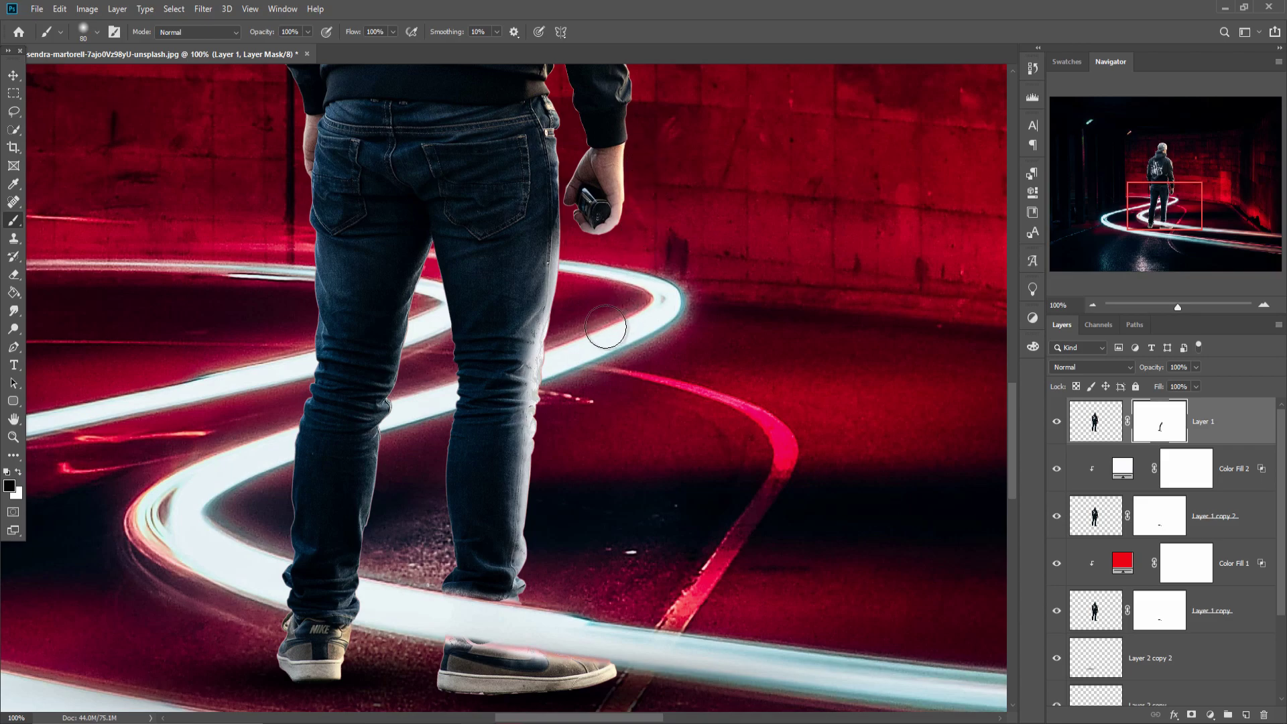
drag(566, 365, 554, 364)
key(bracketleft)
key(bracketleft)
key(bracketleft)
Step: Brighten the gap between the legs and the inner right leg, undoing a stray left-thigh stroke
click(306, 32)
click(431, 247)
drag(430, 246, 362, 626)
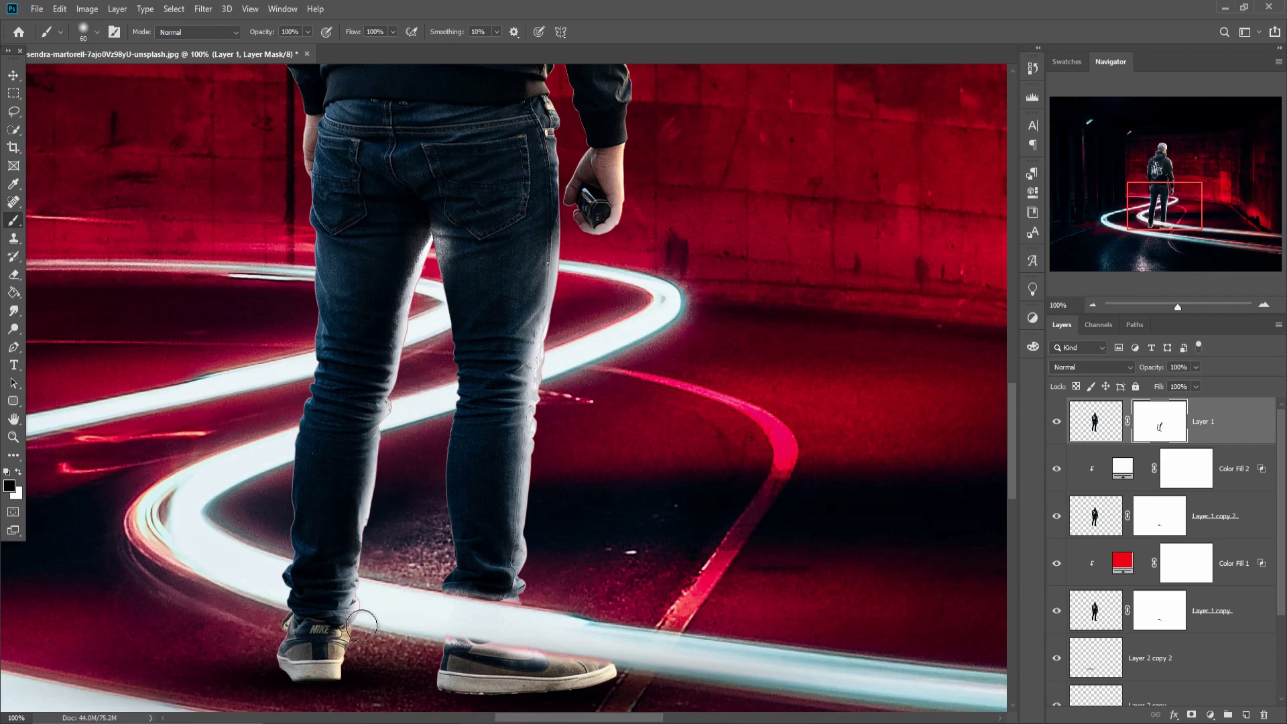
drag(434, 255, 442, 595)
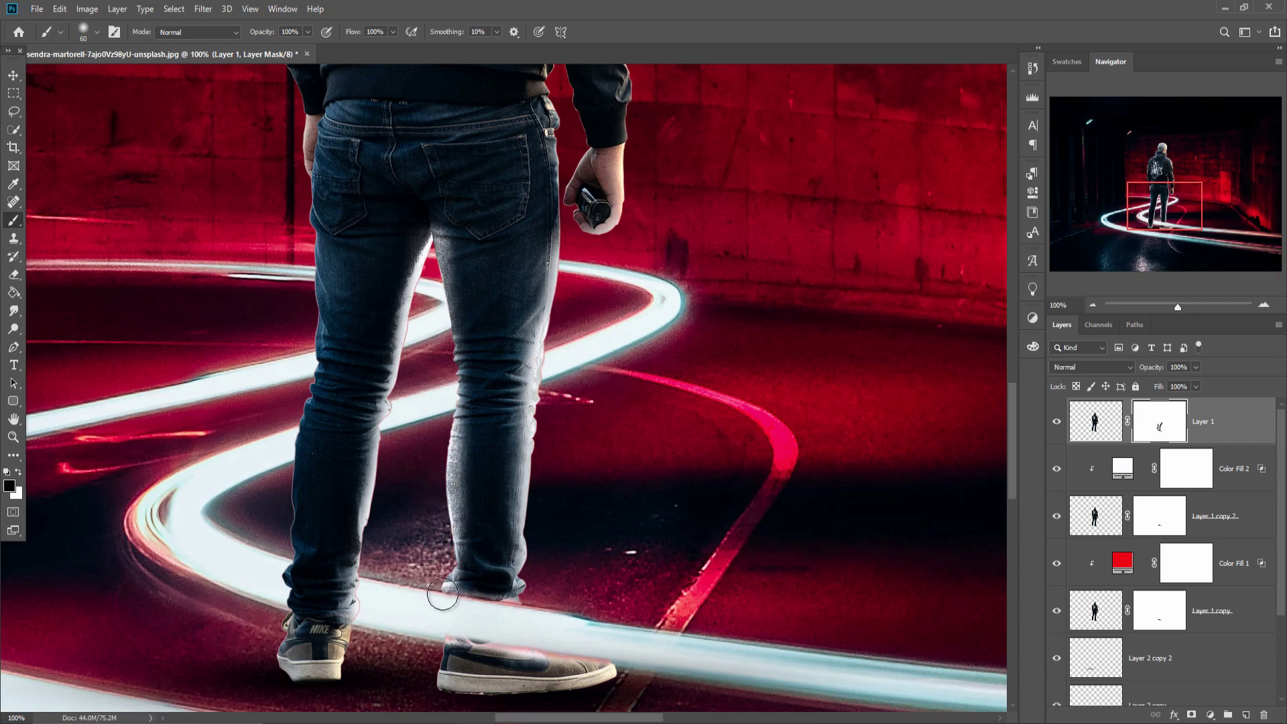
key(bracketleft)
drag(507, 285, 461, 334)
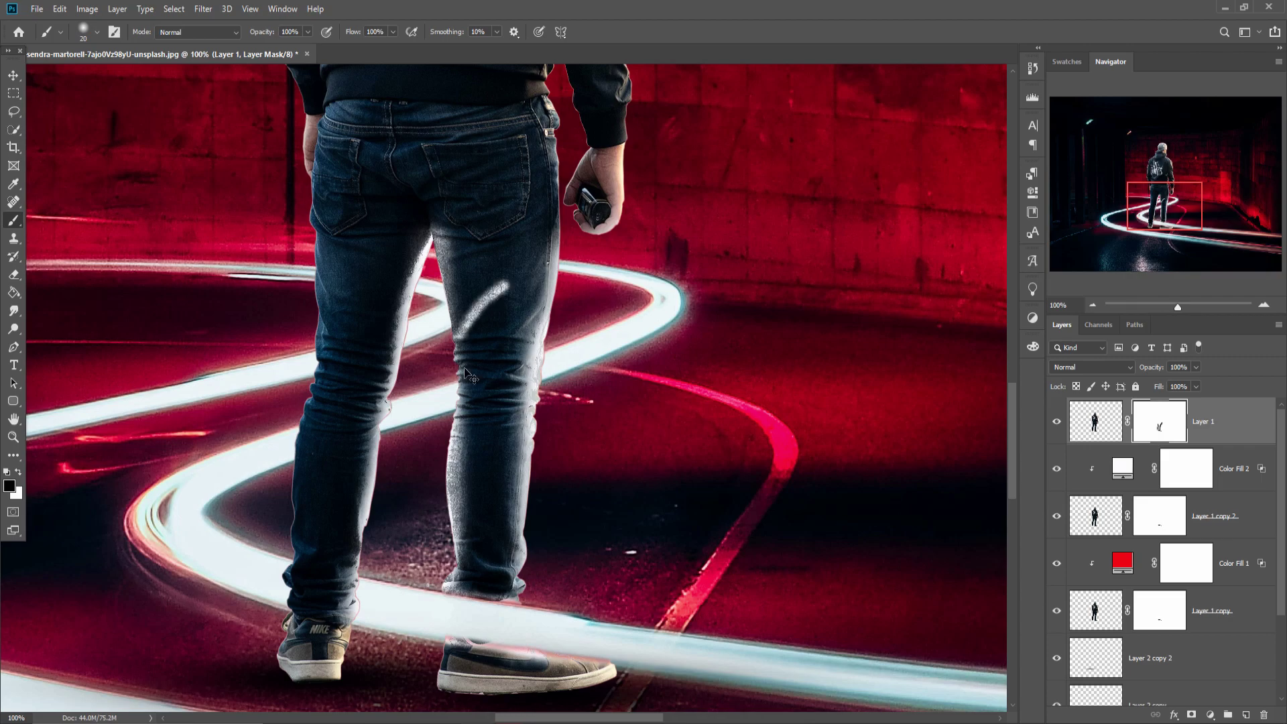
key(ctrl+z)
Step: At 35% brush opacity, softly brighten the left thigh, right shin, left leg and seat
mouse_move(1197, 383)
mouse_down()
mouse_move(1182, 384)
mouse_move(1201, 383)
mouse_up()
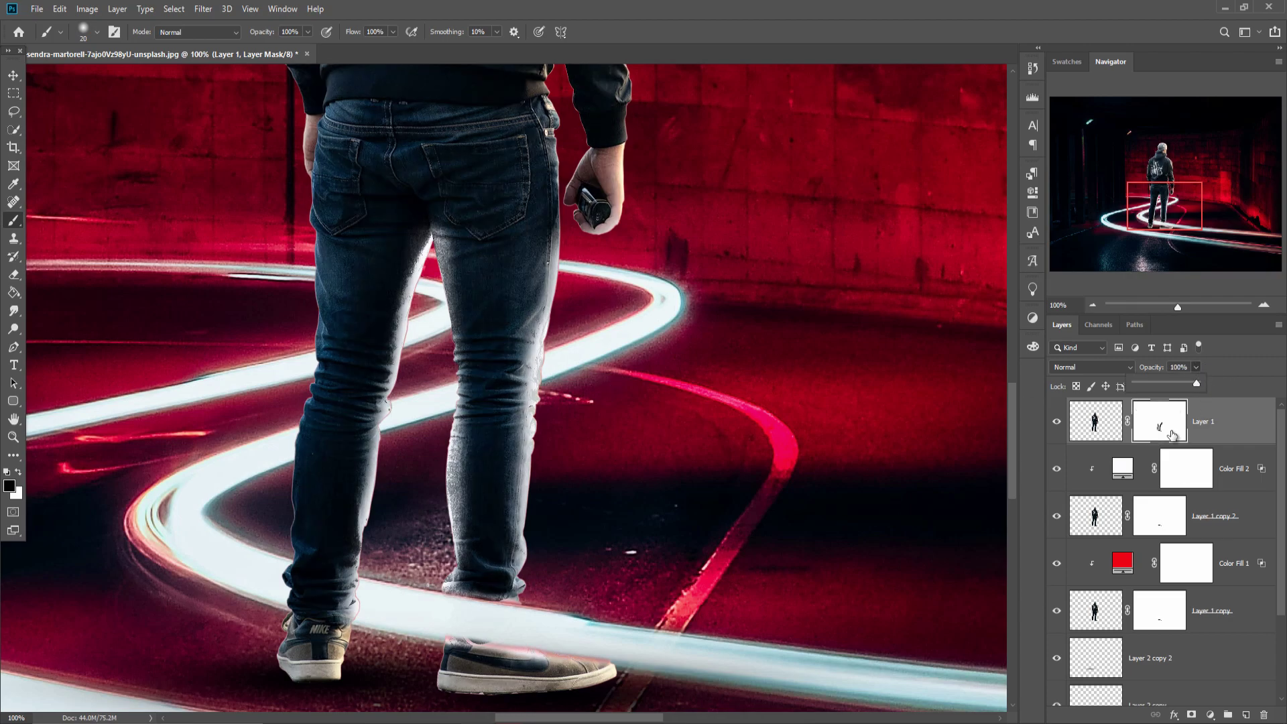
mouse_move(496, 292)
mouse_down()
mouse_move(466, 364)
mouse_move(515, 424)
mouse_up()
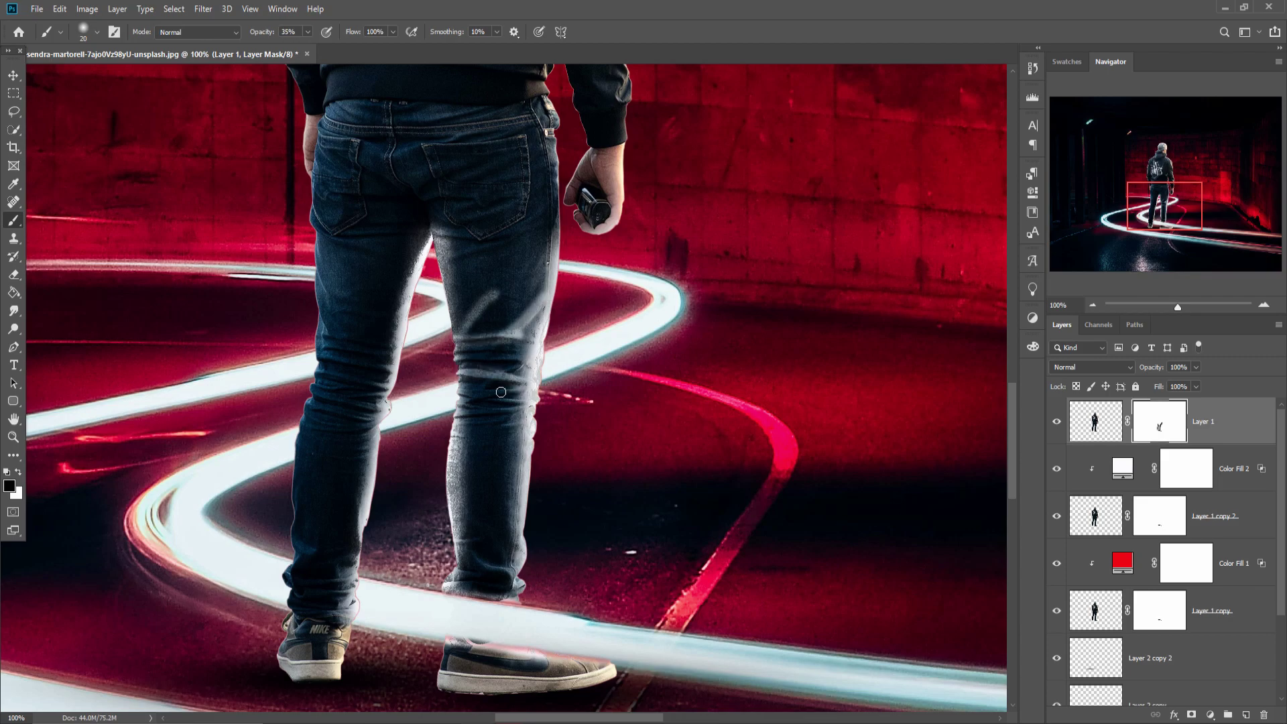
drag(452, 555, 517, 577)
mouse_move(318, 355)
mouse_down()
mouse_move(336, 393)
mouse_move(301, 426)
mouse_up()
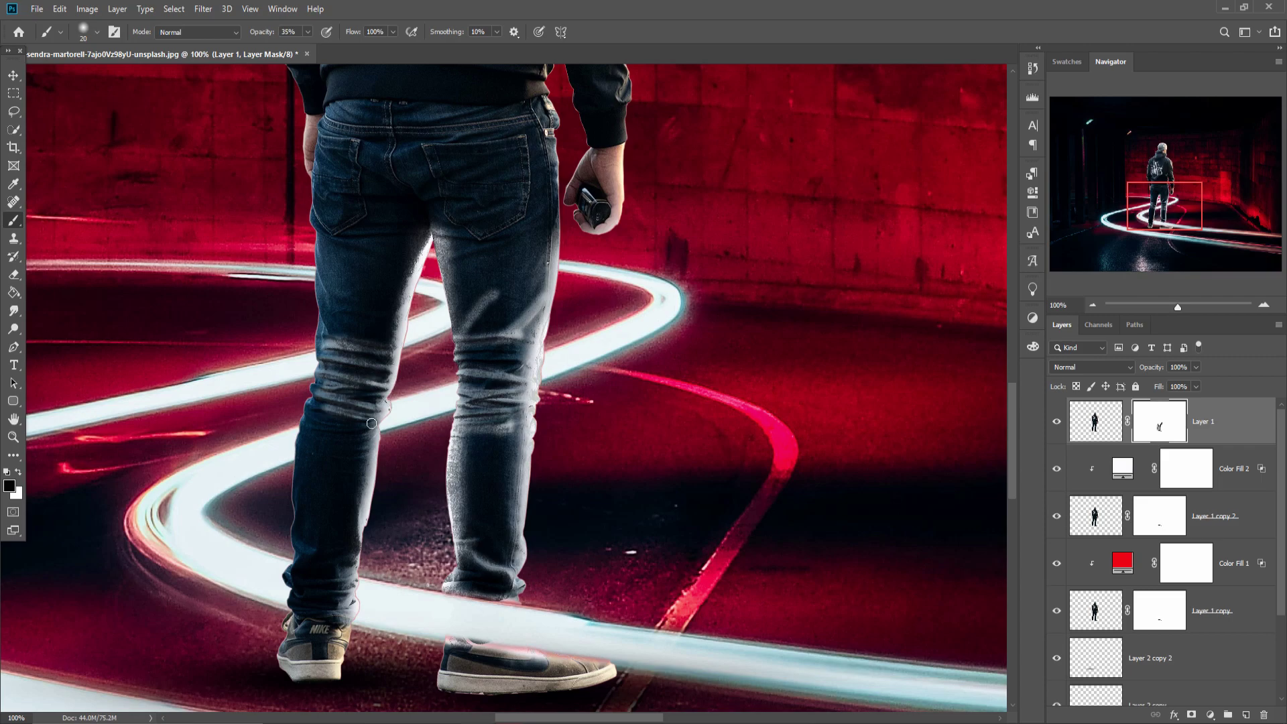
key(bracketright)
key(bracketright)
key(bracketright)
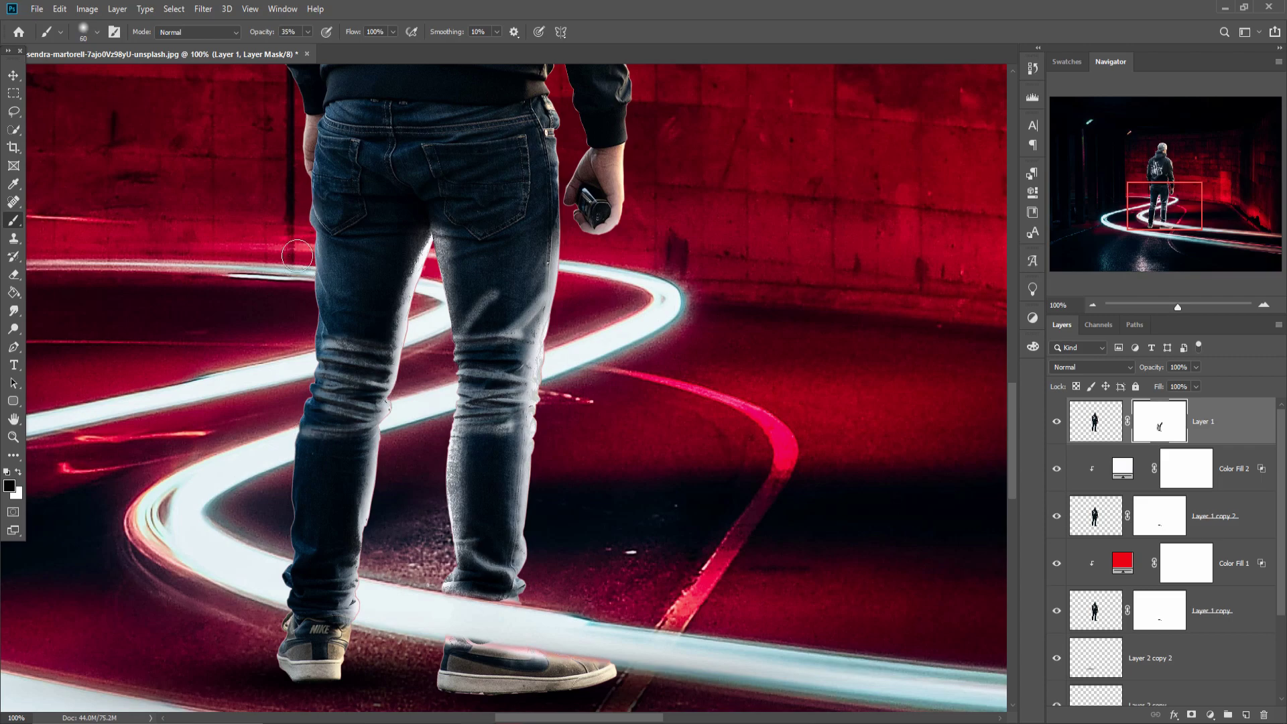
drag(305, 213, 279, 626)
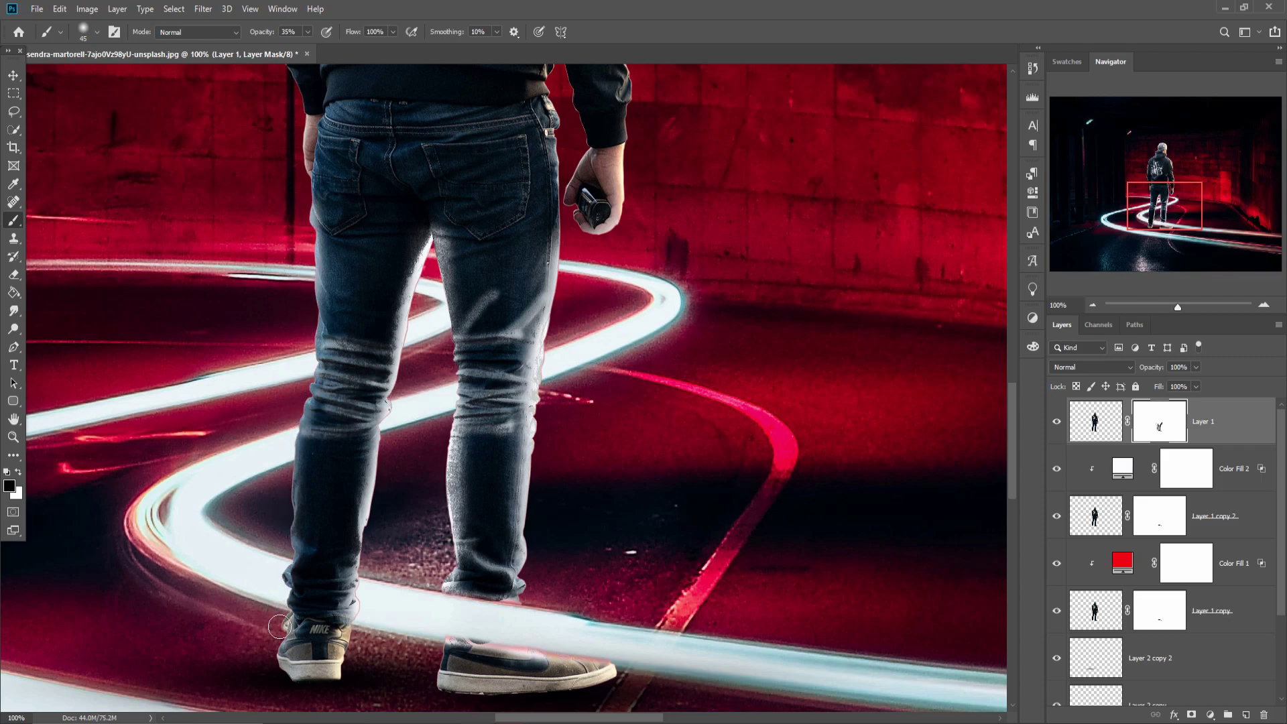
mouse_move(309, 223)
mouse_down()
mouse_move(409, 275)
mouse_move(342, 232)
mouse_move(460, 224)
mouse_move(459, 270)
mouse_up()
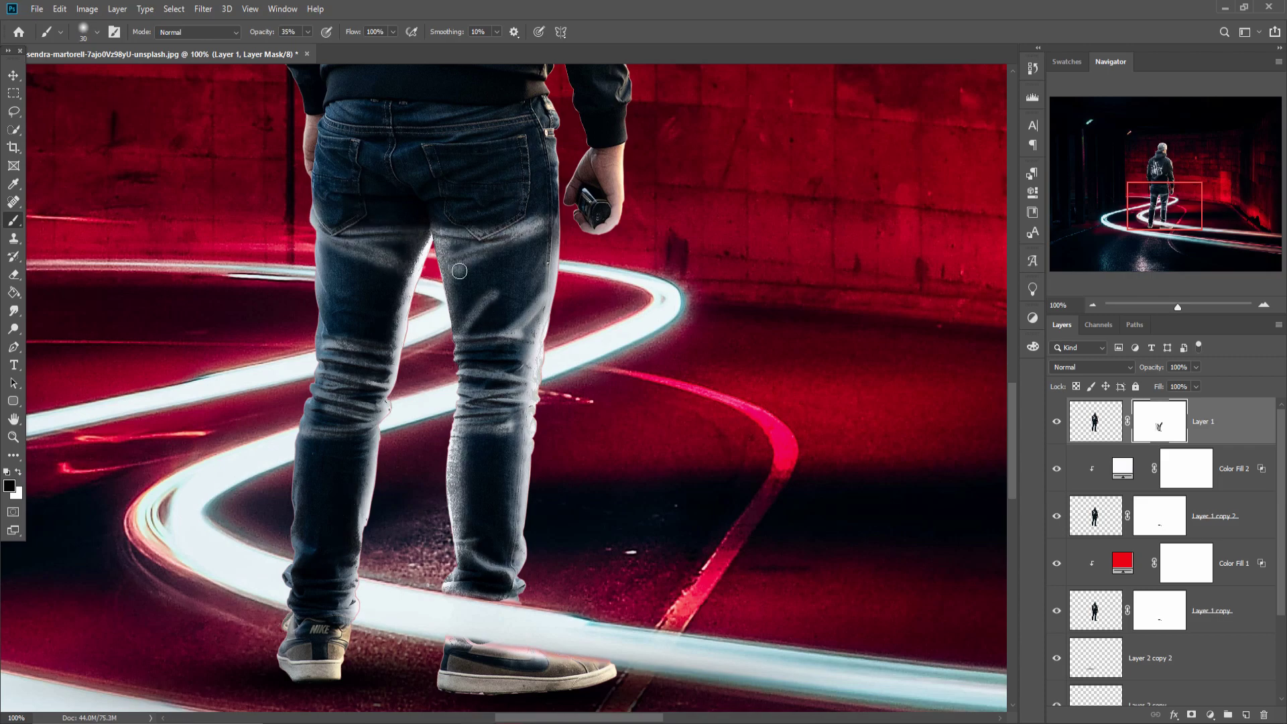
mouse_move(453, 165)
mouse_down()
mouse_move(448, 610)
mouse_move(421, 549)
mouse_up()
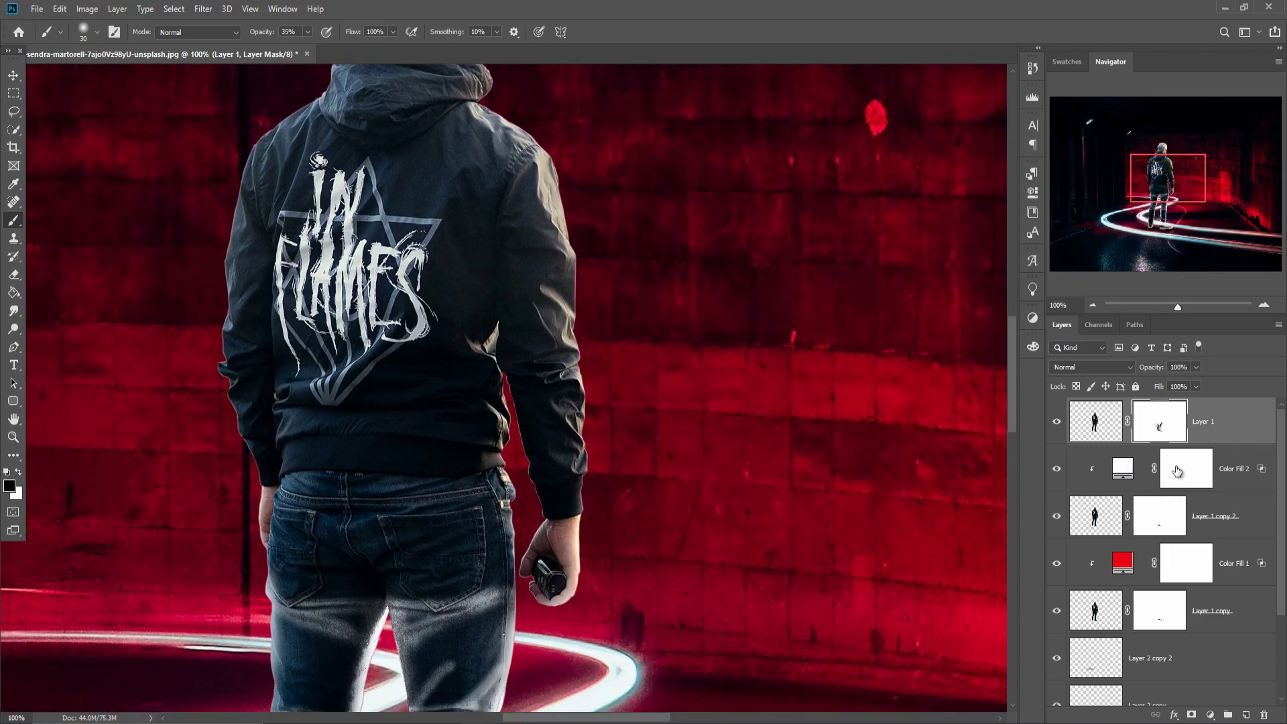
Step: With a much larger brush, brighten the jacket's right edge, undoing a stray stroke above the head
key(ctrl+minus)
key(ctrl+minus)
key(bracketright)
key(bracketright)
key(bracketright)
drag(460, 144, 511, 187)
key(ctrl+z)
drag(307, 32, 355, 50)
drag(494, 143, 554, 387)
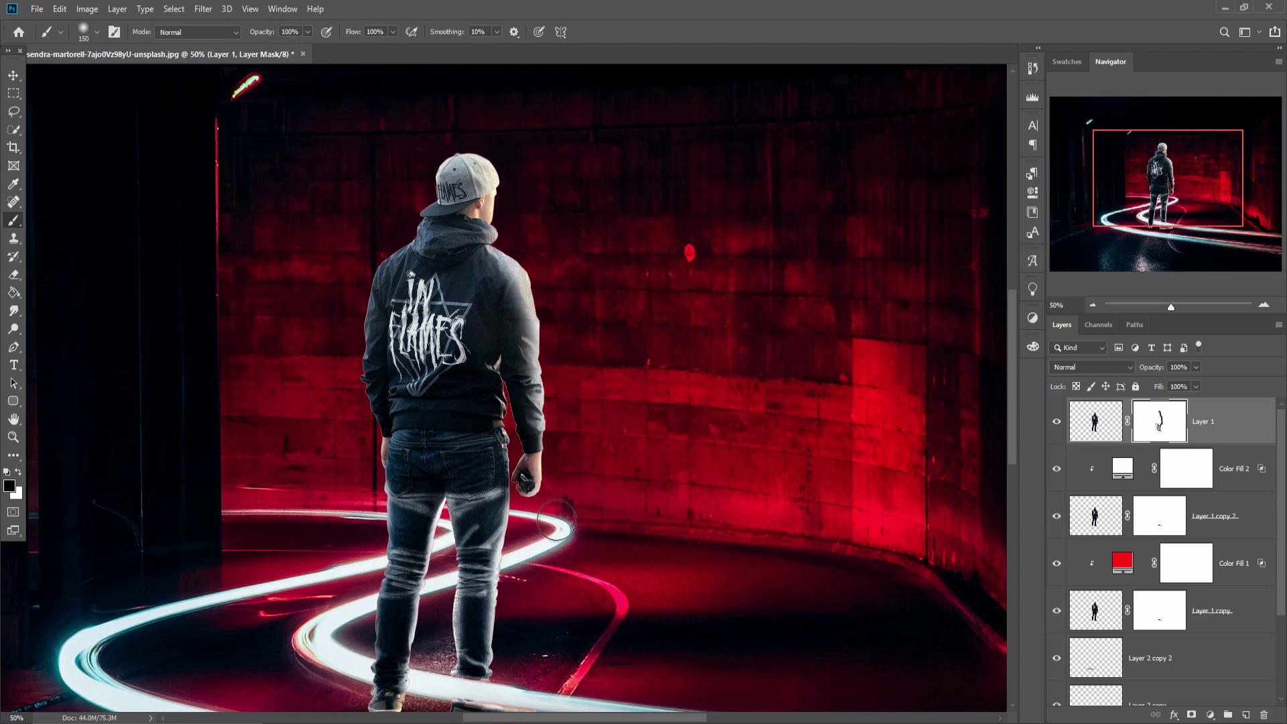
Step: Brighten the jacket's left side, then undo trial strokes on the Color Fill 2 mask
mouse_move(388, 184)
mouse_down()
mouse_move(411, 207)
mouse_move(348, 389)
mouse_move(368, 462)
mouse_move(340, 358)
mouse_up()
click(1190, 471)
click(488, 148)
drag(508, 181, 552, 476)
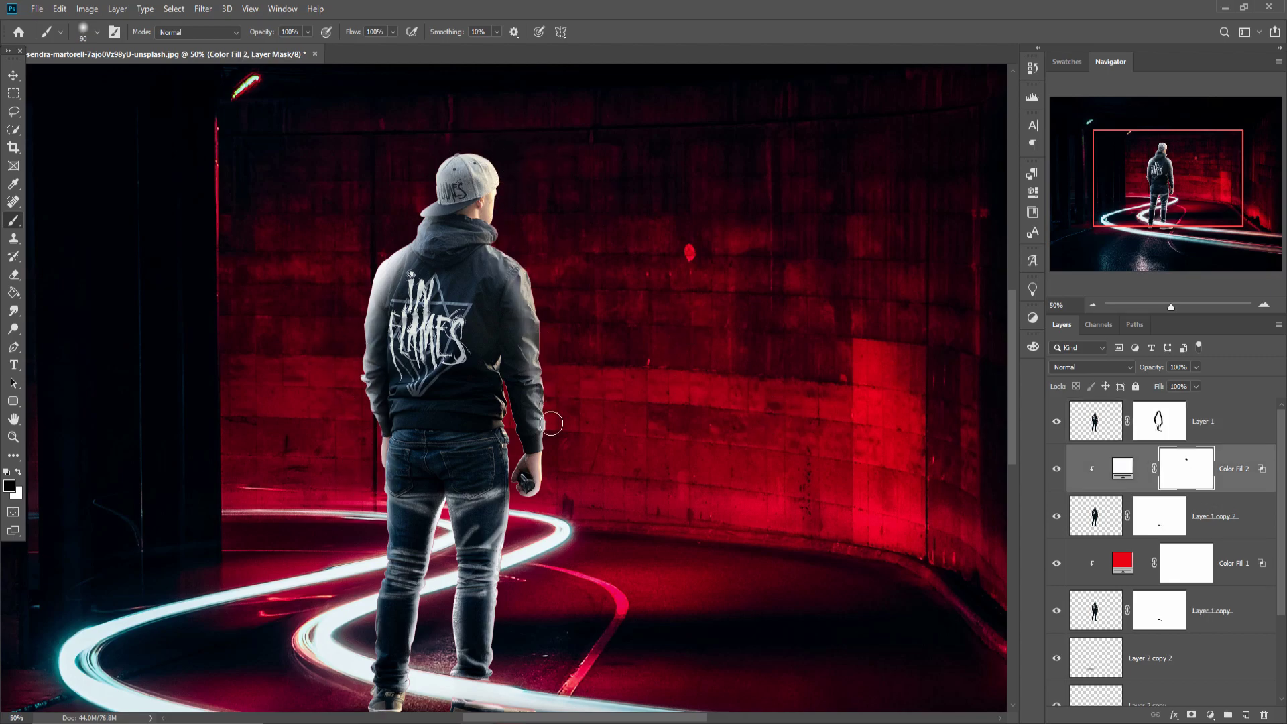
mouse_move(443, 168)
mouse_down()
mouse_move(365, 335)
mouse_move(379, 446)
mouse_up()
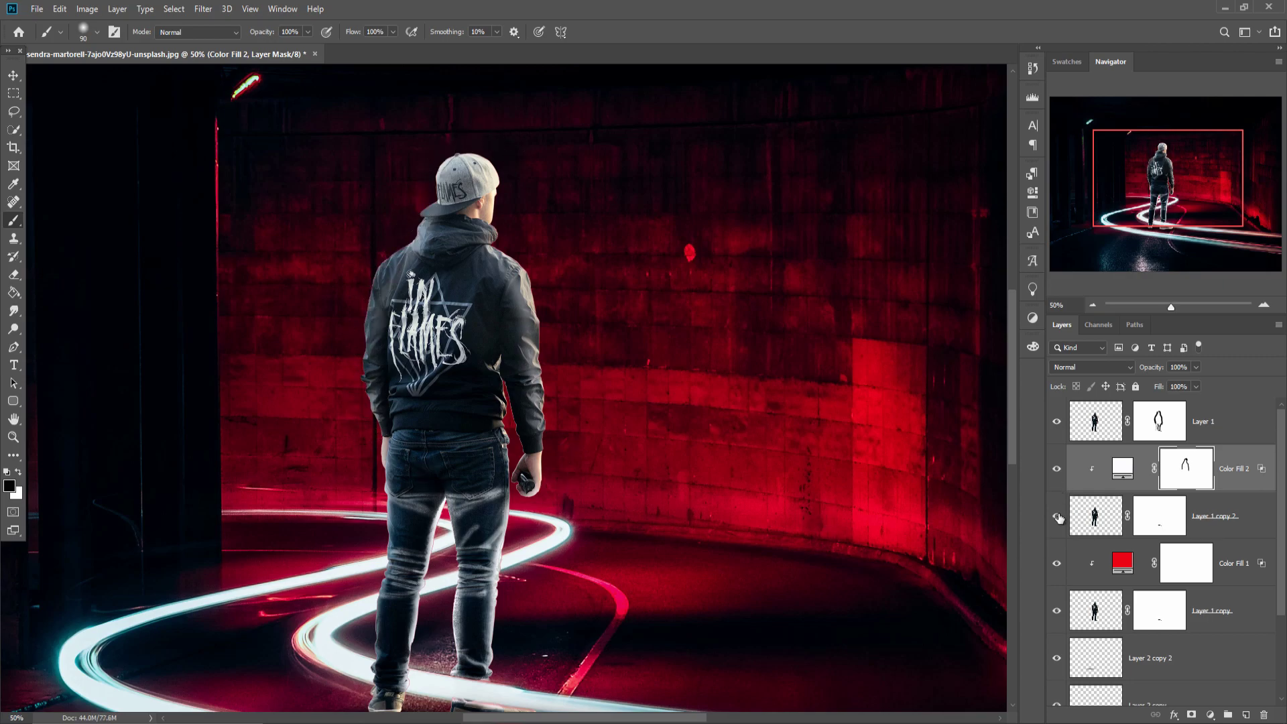
key(ctrl+z)
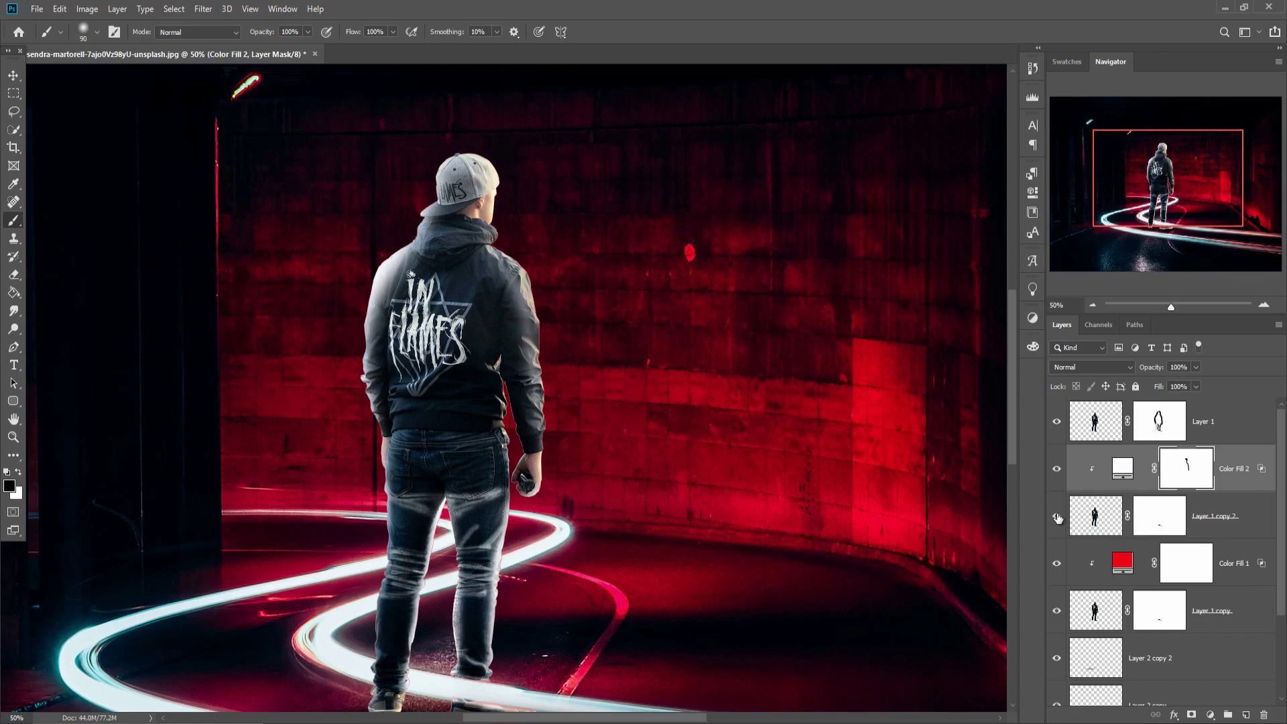
key(ctrl+z)
Step: Paint the Layer 1 copy 2 mask to bring red rim light to the cap and left side
click(1173, 519)
mouse_move(466, 148)
mouse_down()
mouse_move(497, 163)
mouse_move(548, 306)
mouse_move(556, 482)
mouse_up()
key(bracketright)
key(bracketright)
key(bracketright)
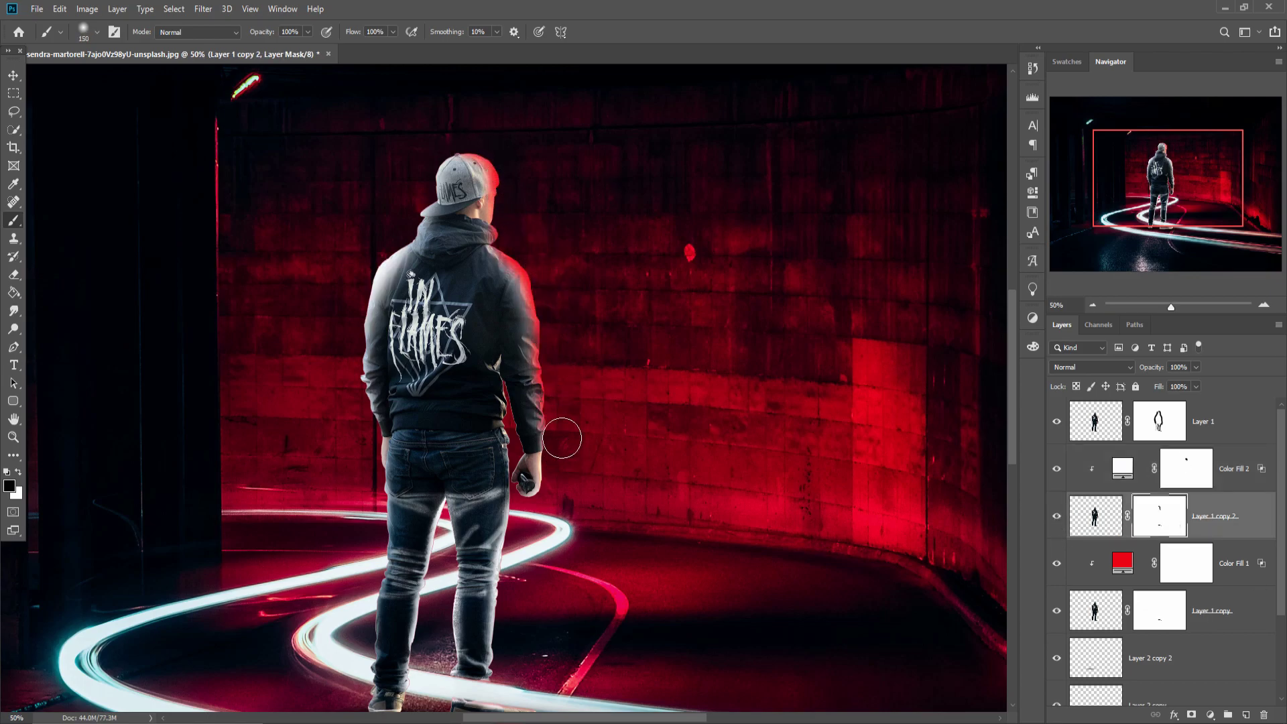
drag(378, 250, 350, 440)
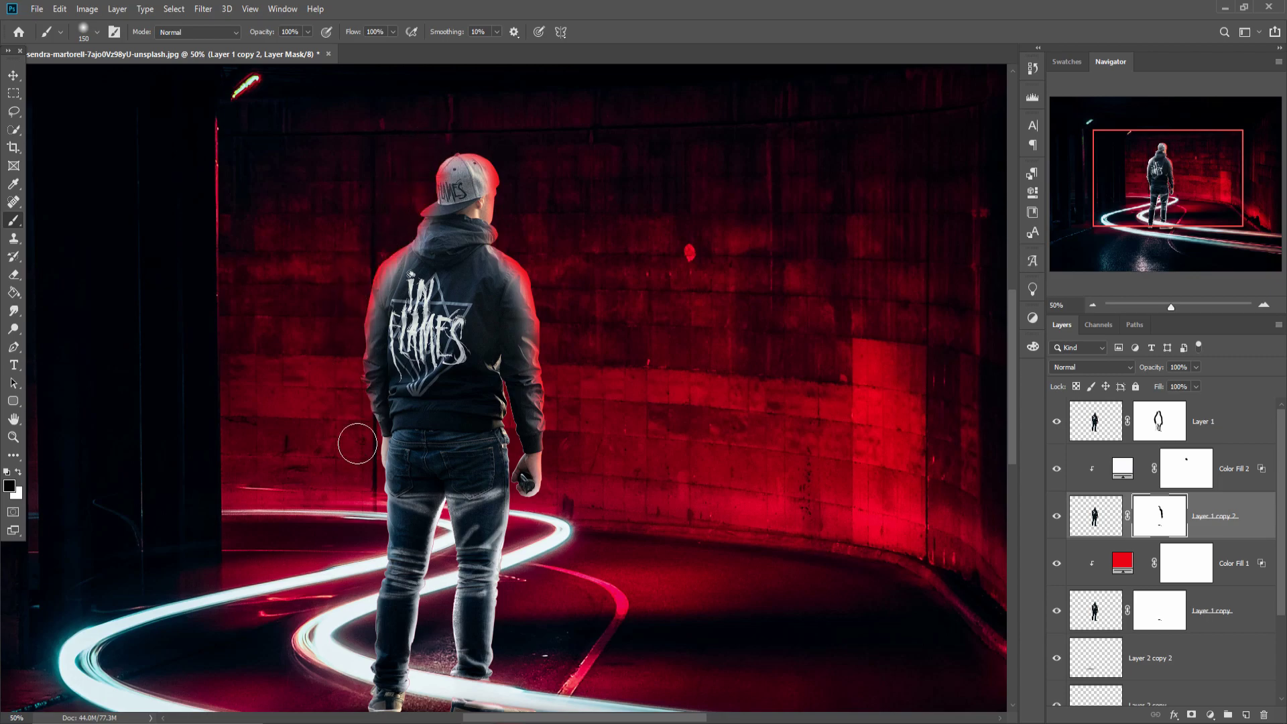
Step: Paint white on the Layer 1 mask to reveal the man's left edge
key(v)
key(ctrl+minus)
key(ctrl+minus)
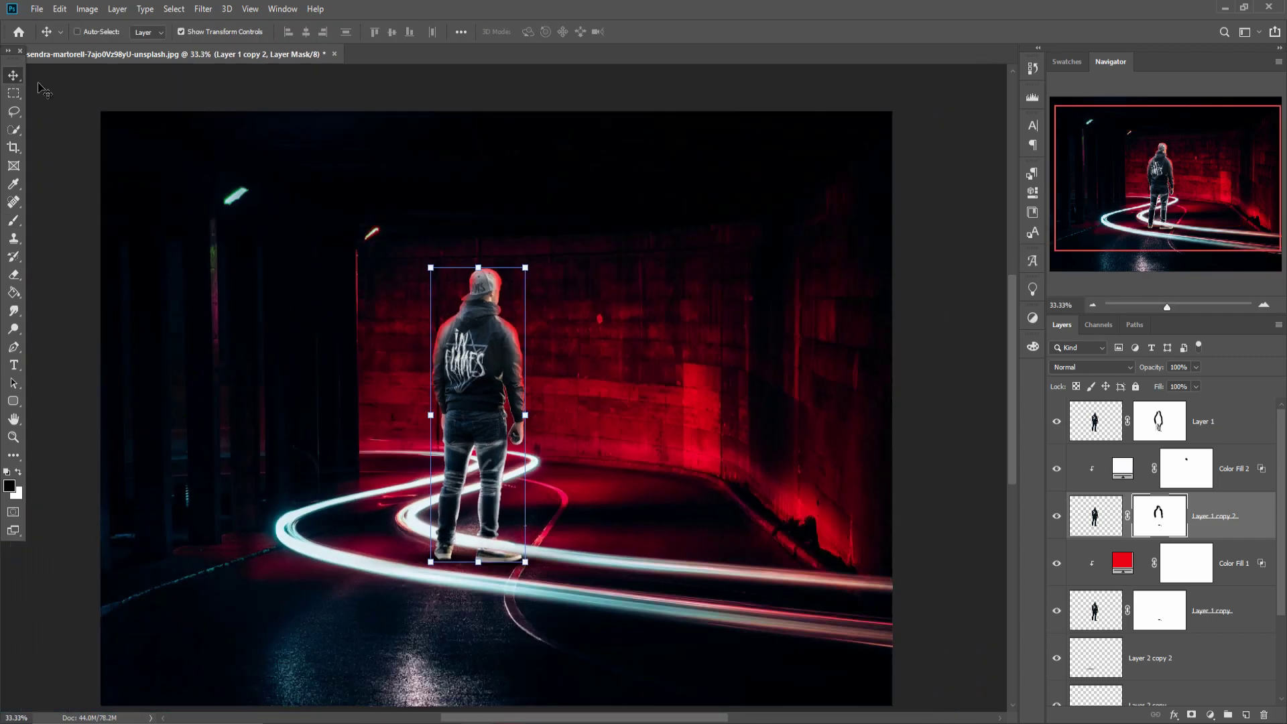
key(b)
click(18, 473)
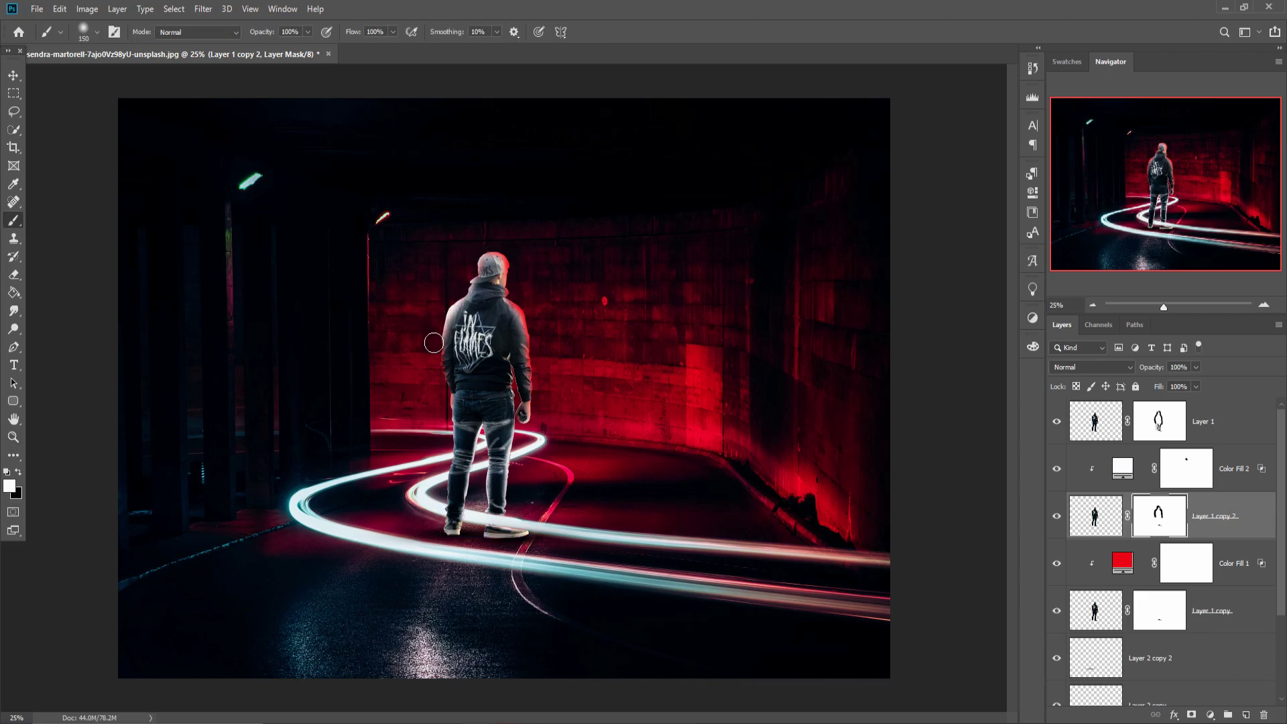
key(alt+bracketright)
key(alt+bracketright)
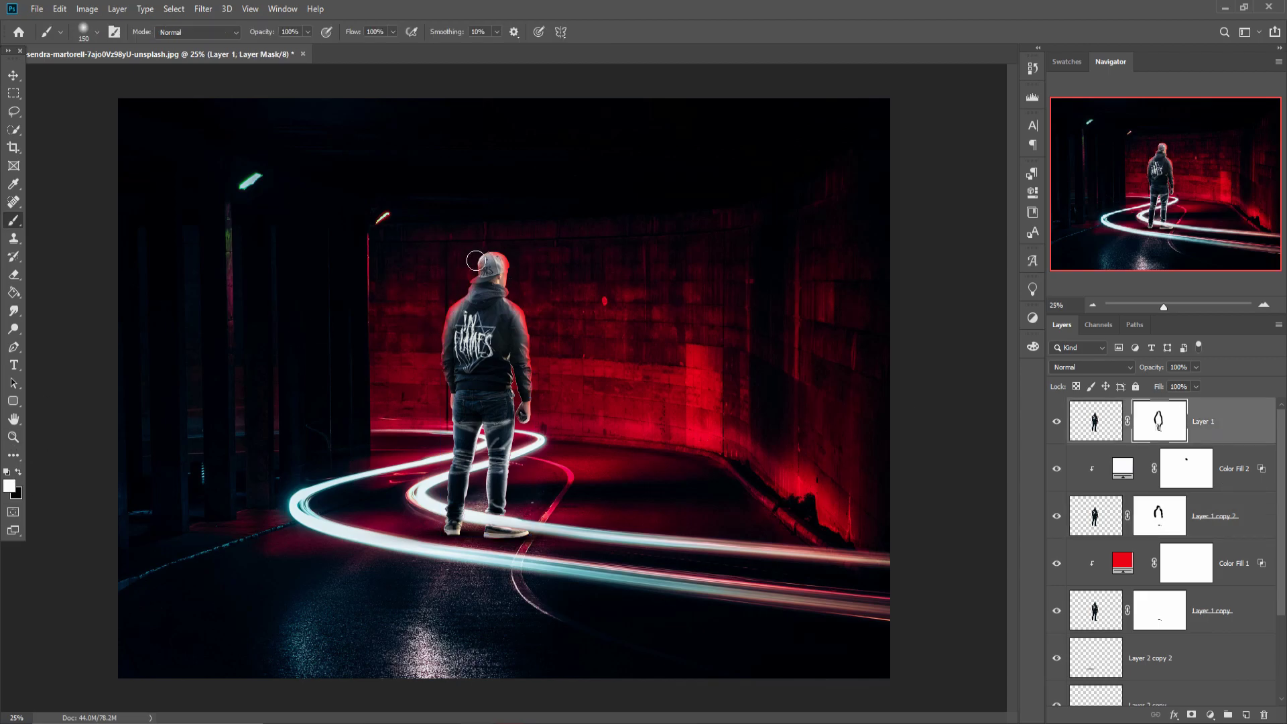
drag(455, 300, 436, 375)
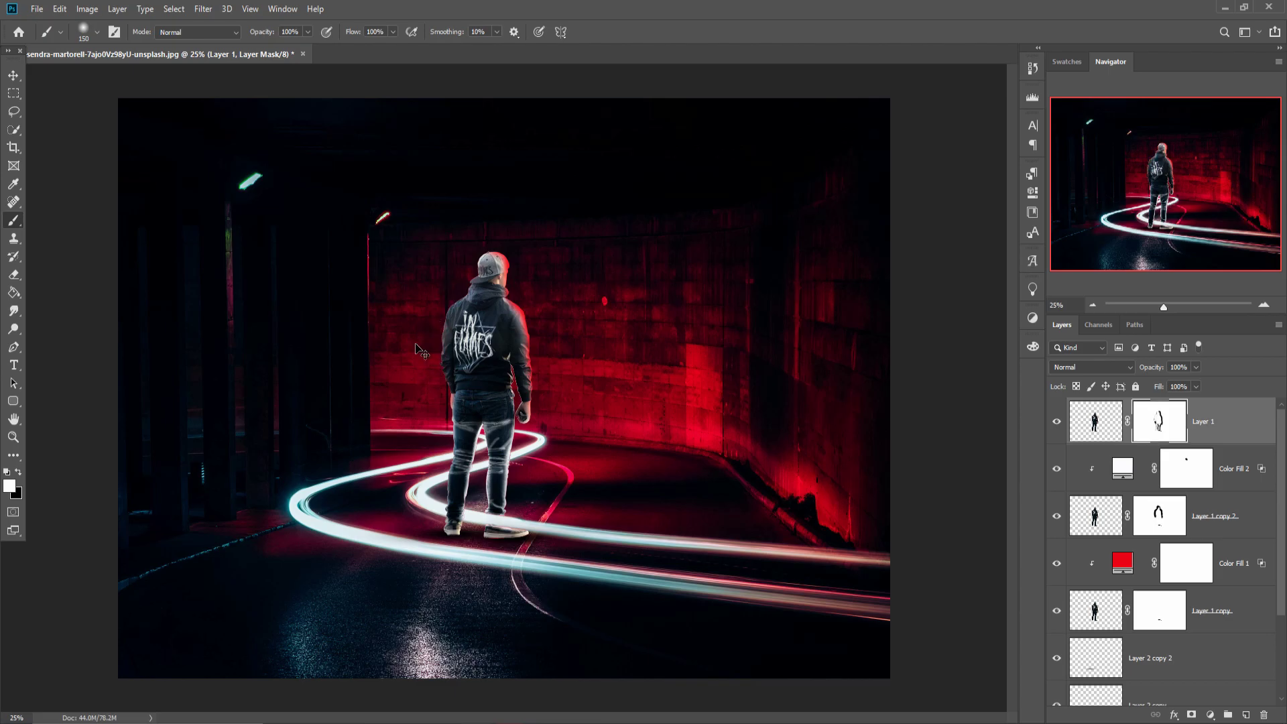
Step: Reset the painting colour to black and add a new empty layer on top
scroll(438, 302, up, 2)
scroll(437, 302, up, 1)
key(x)
click(1246, 715)
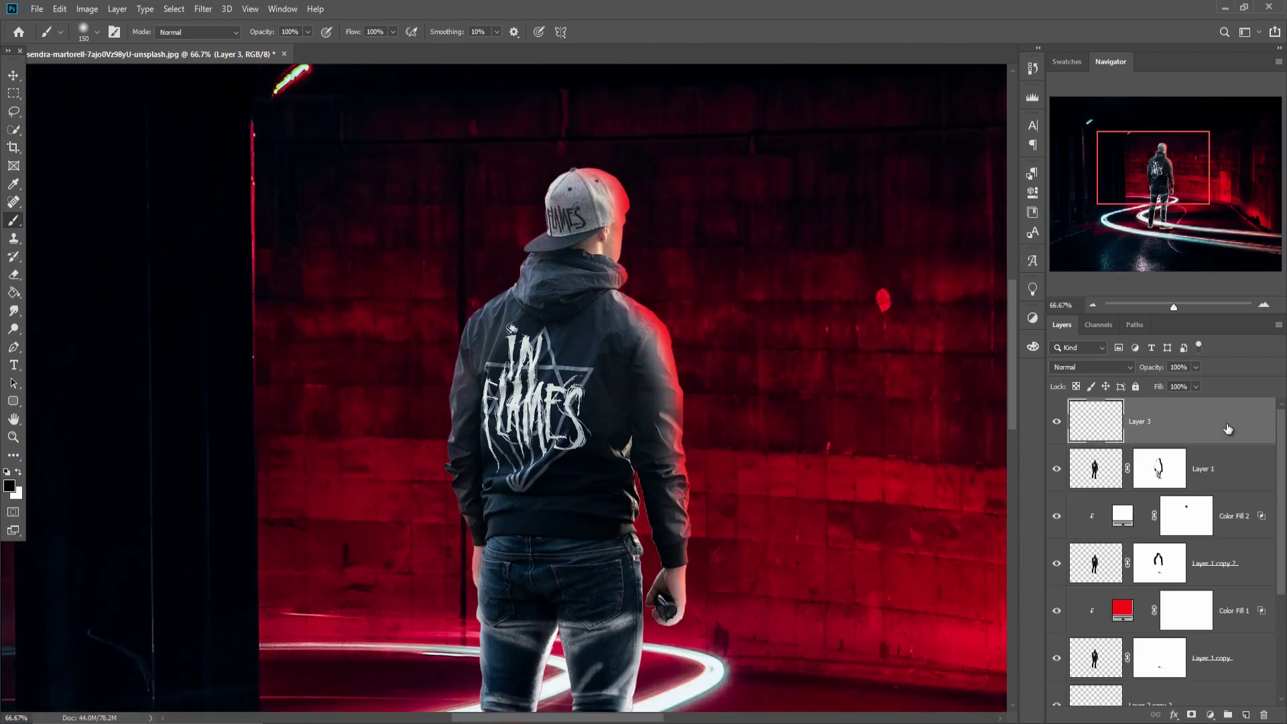
Step: Set Layer 3 to Overlay and fill it with 50% Gray
click(1124, 368)
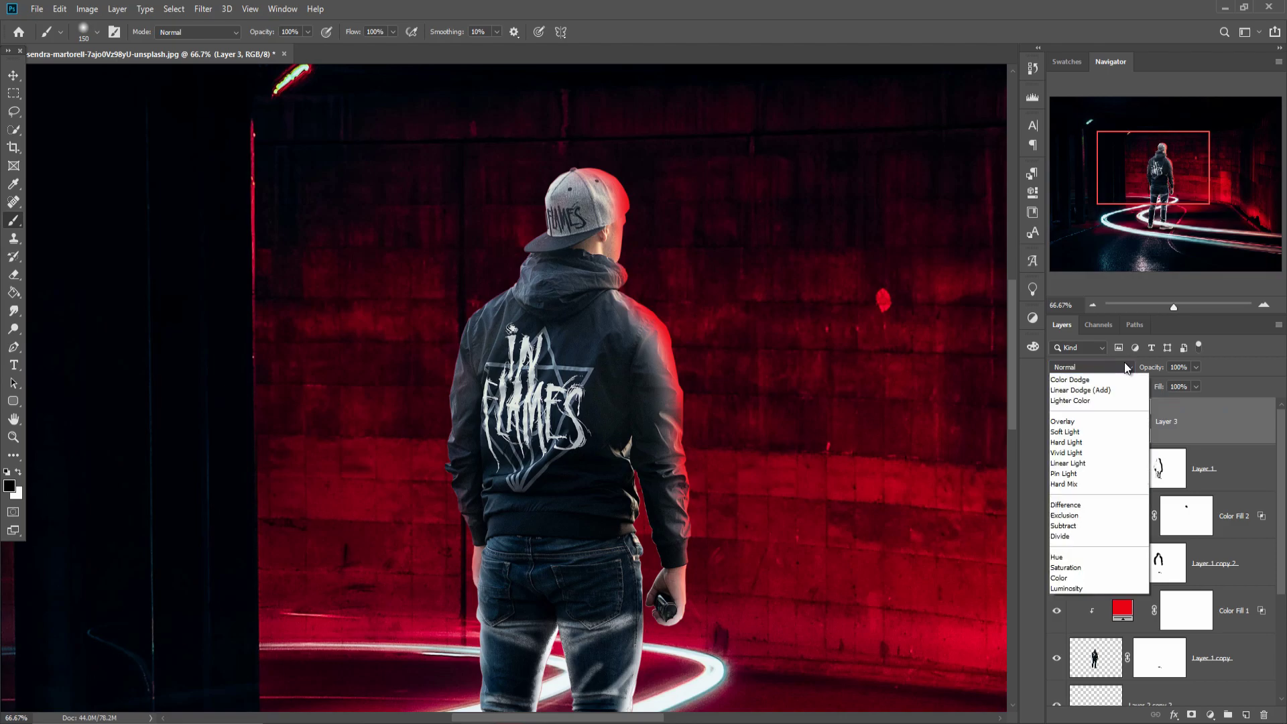
click(1073, 515)
click(60, 9)
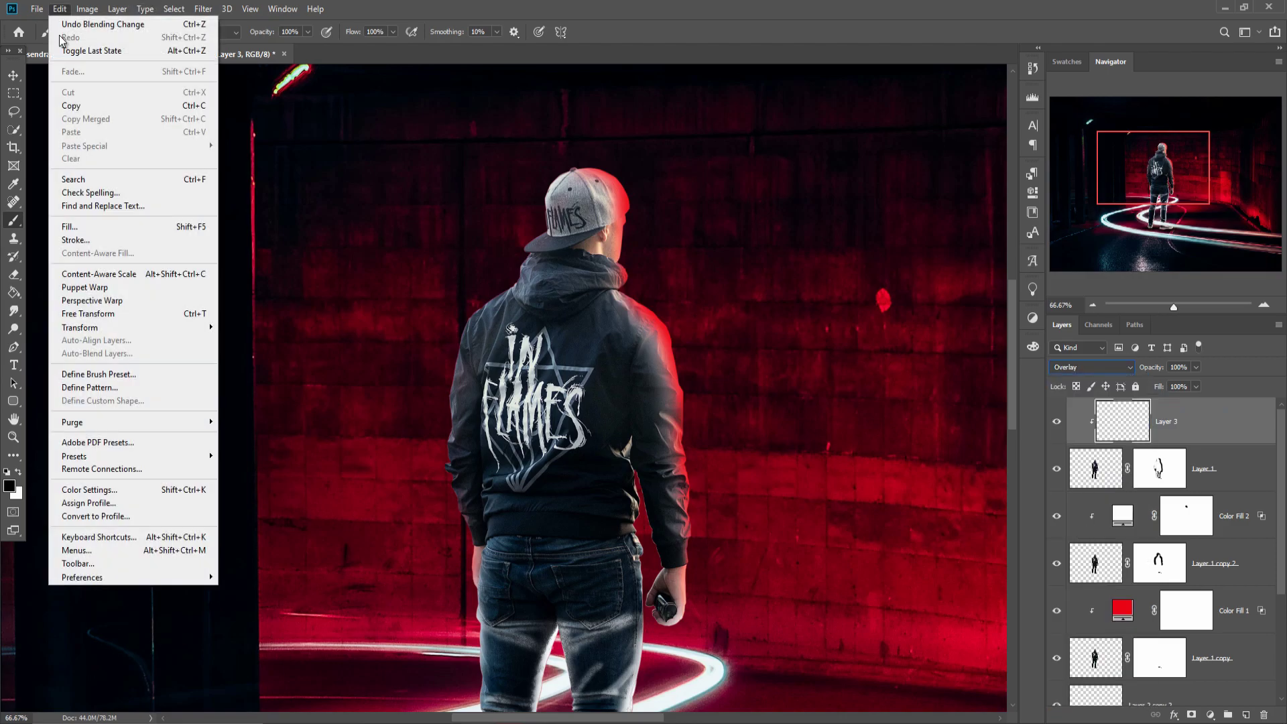
click(70, 227)
click(677, 196)
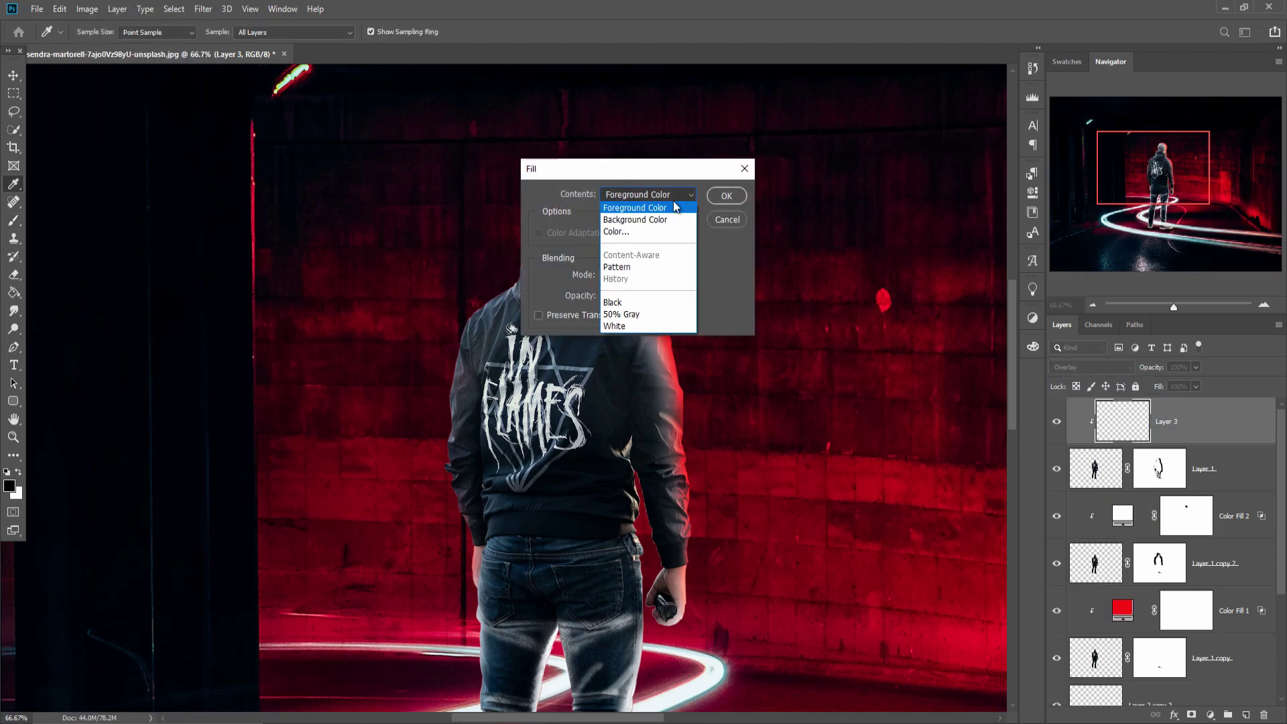
click(622, 314)
key(Return)
Step: Dodge the jacket's upper left area on the gray Overlay layer
key(b)
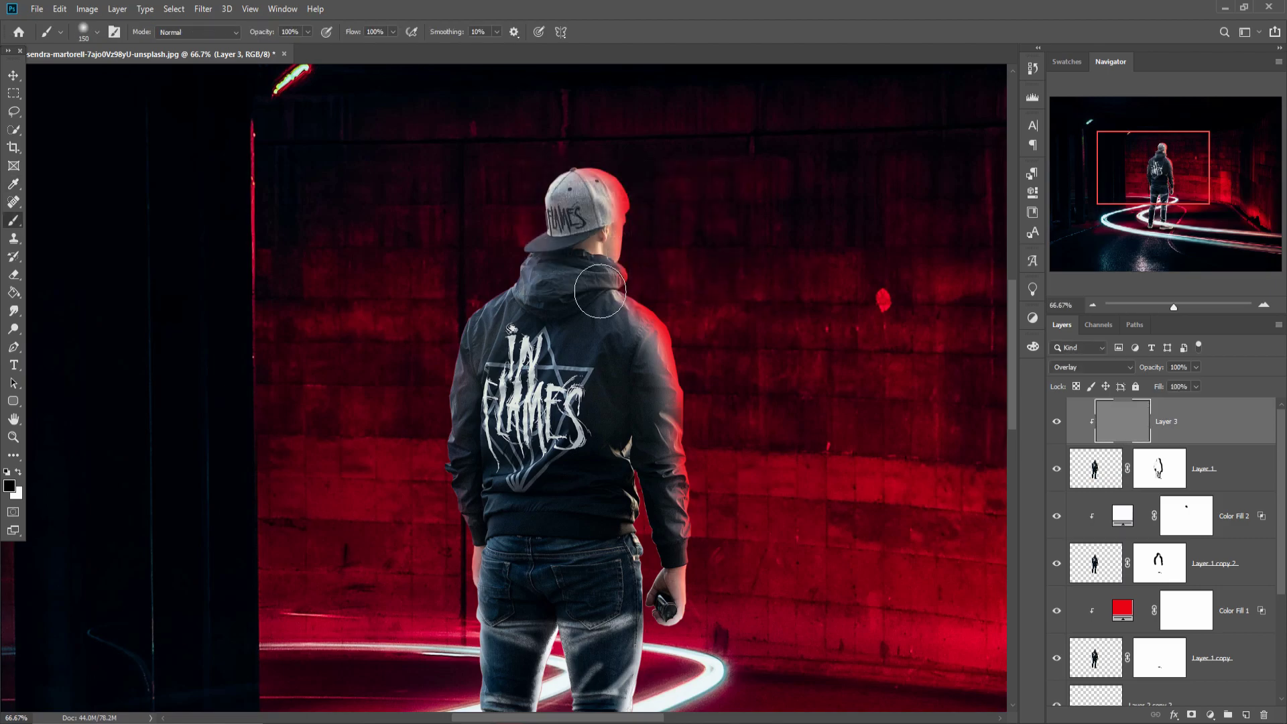
right_click(13, 329)
click(79, 335)
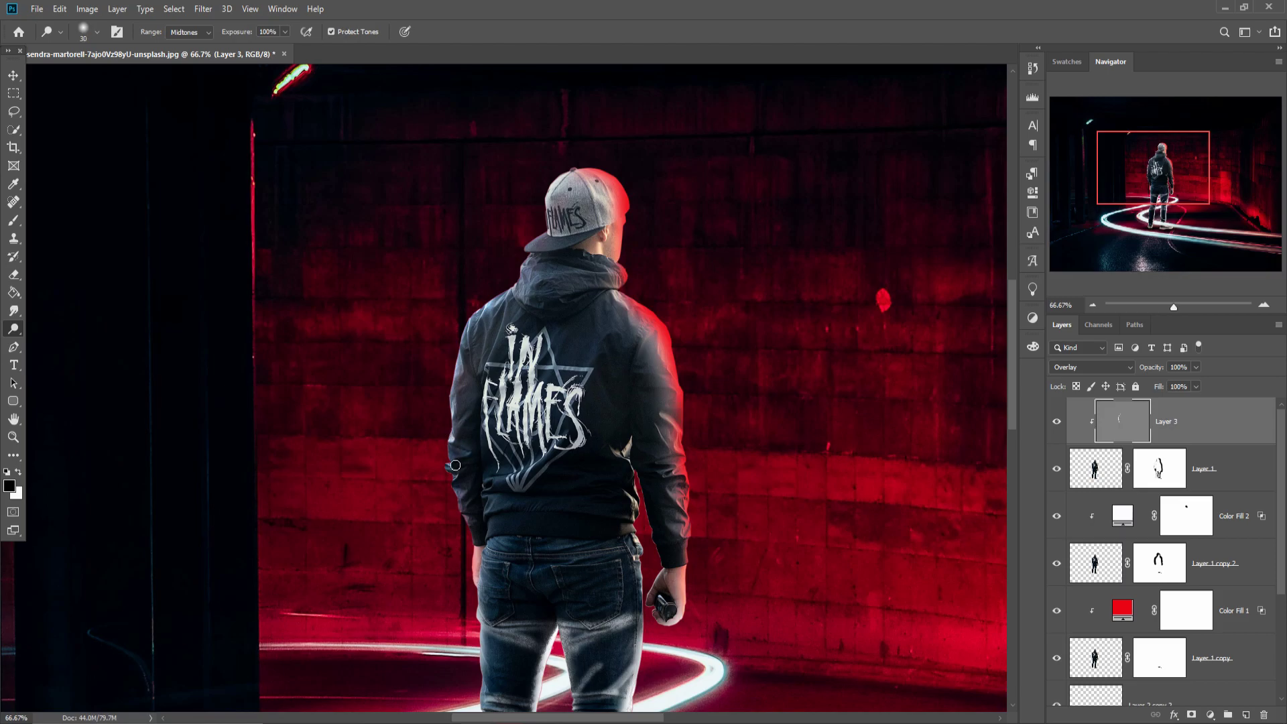
drag(578, 331, 480, 322)
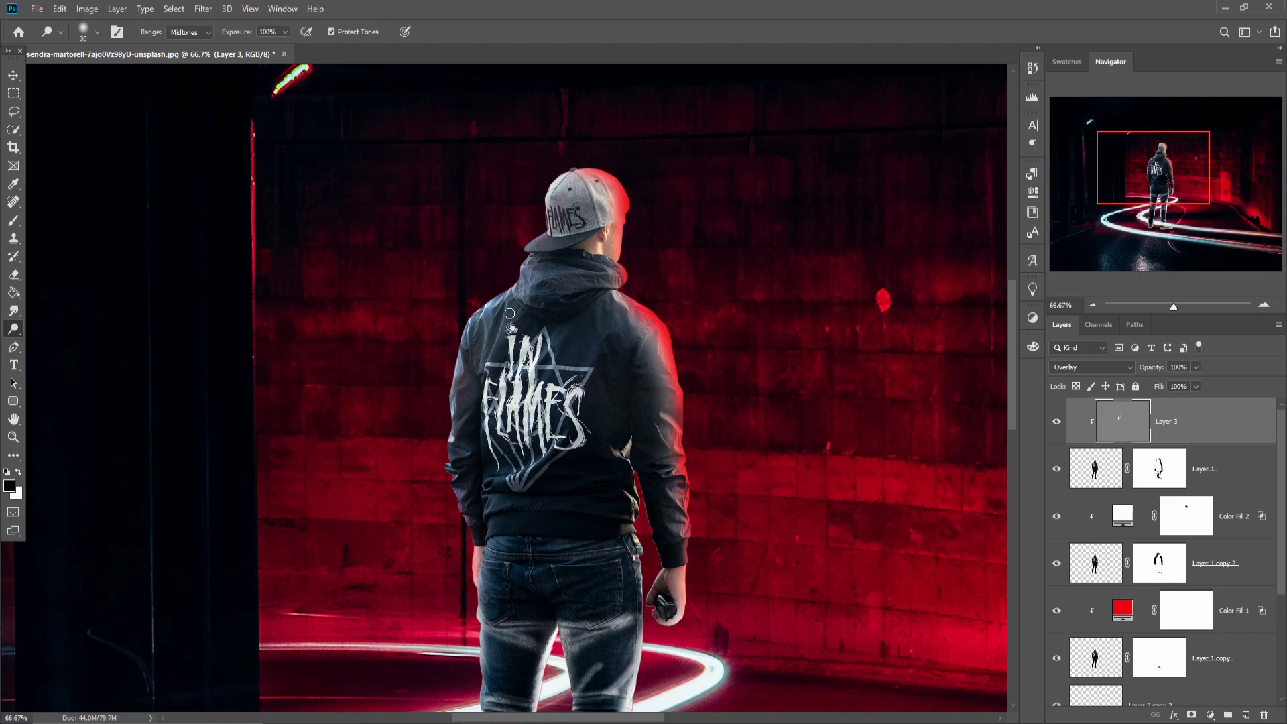
Step: Add a Curves adjustment layer above Layer 1
click(1234, 469)
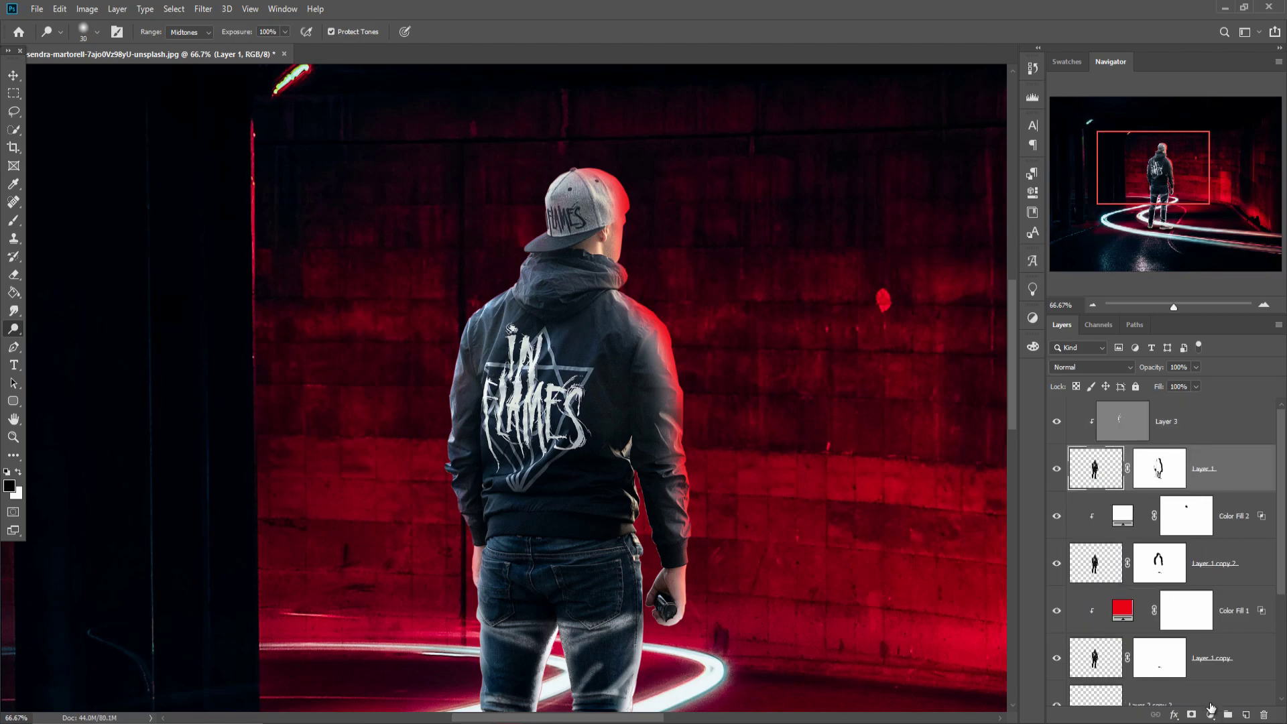
click(1211, 711)
click(1204, 535)
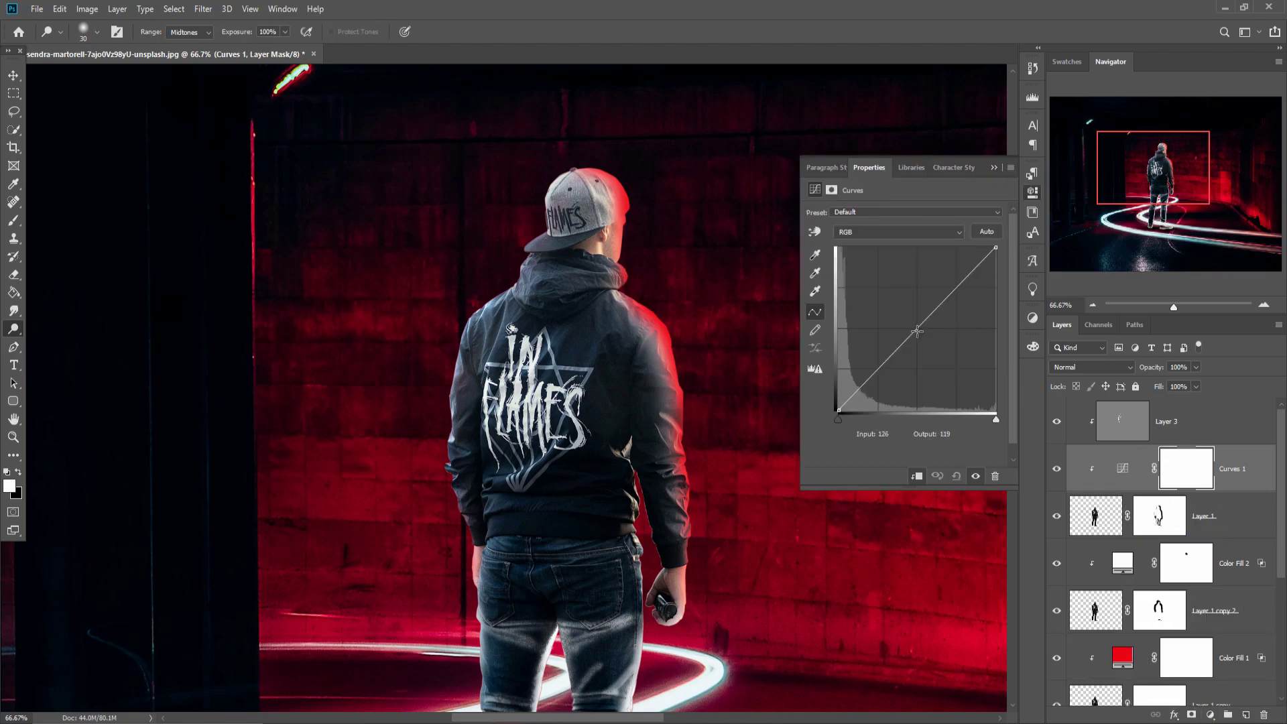
Step: Drag the Curves black point to input 24, collapse the Properties panel, and reselect Layer 3
drag(838, 409, 852, 411)
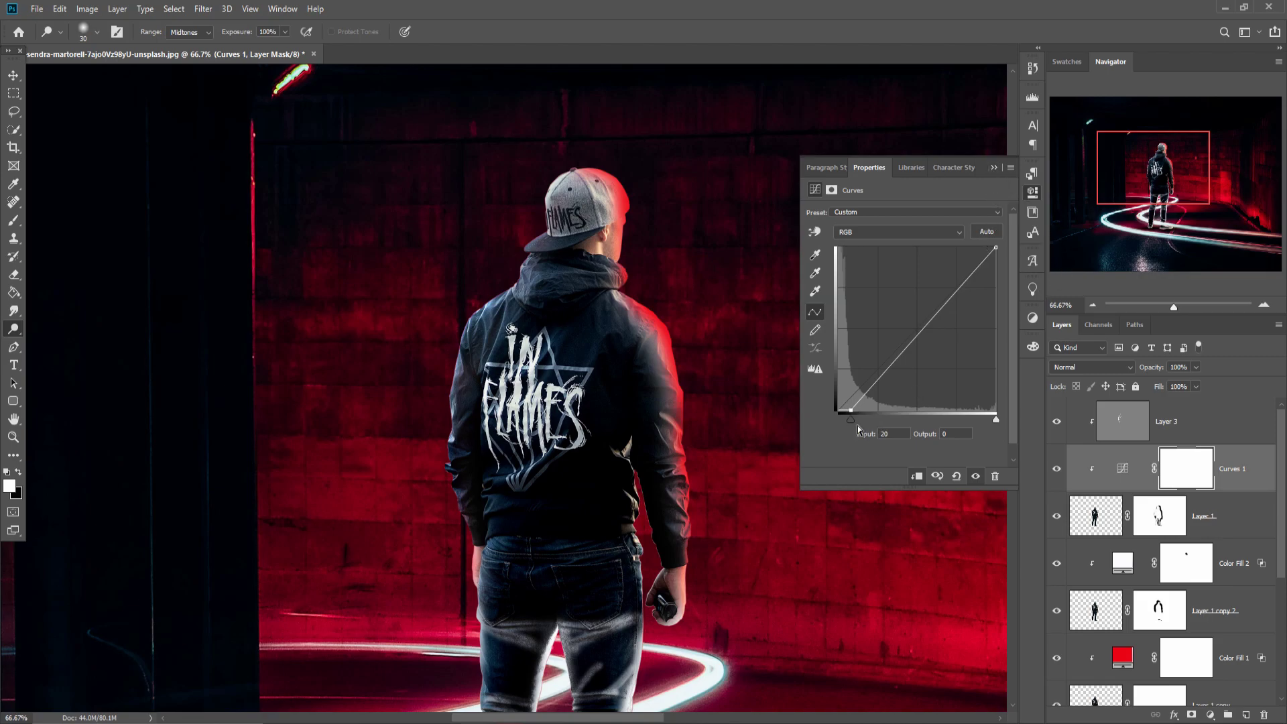
drag(850, 410, 853, 411)
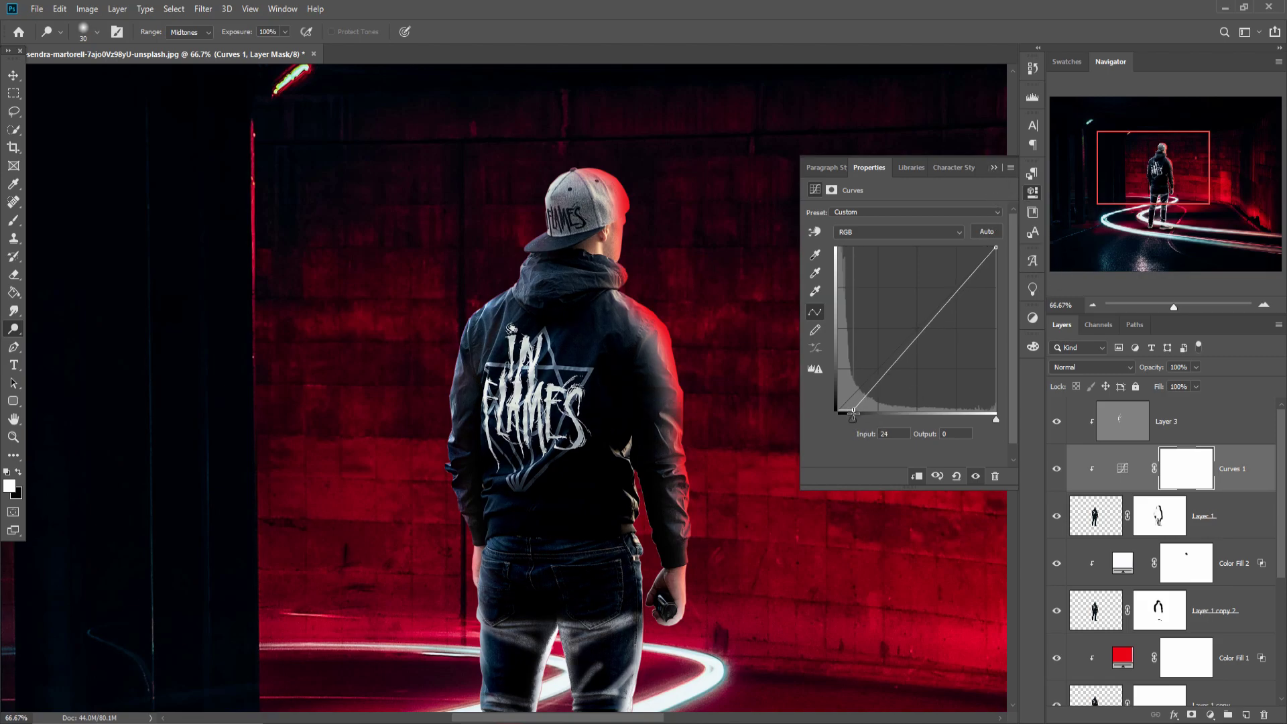
click(995, 168)
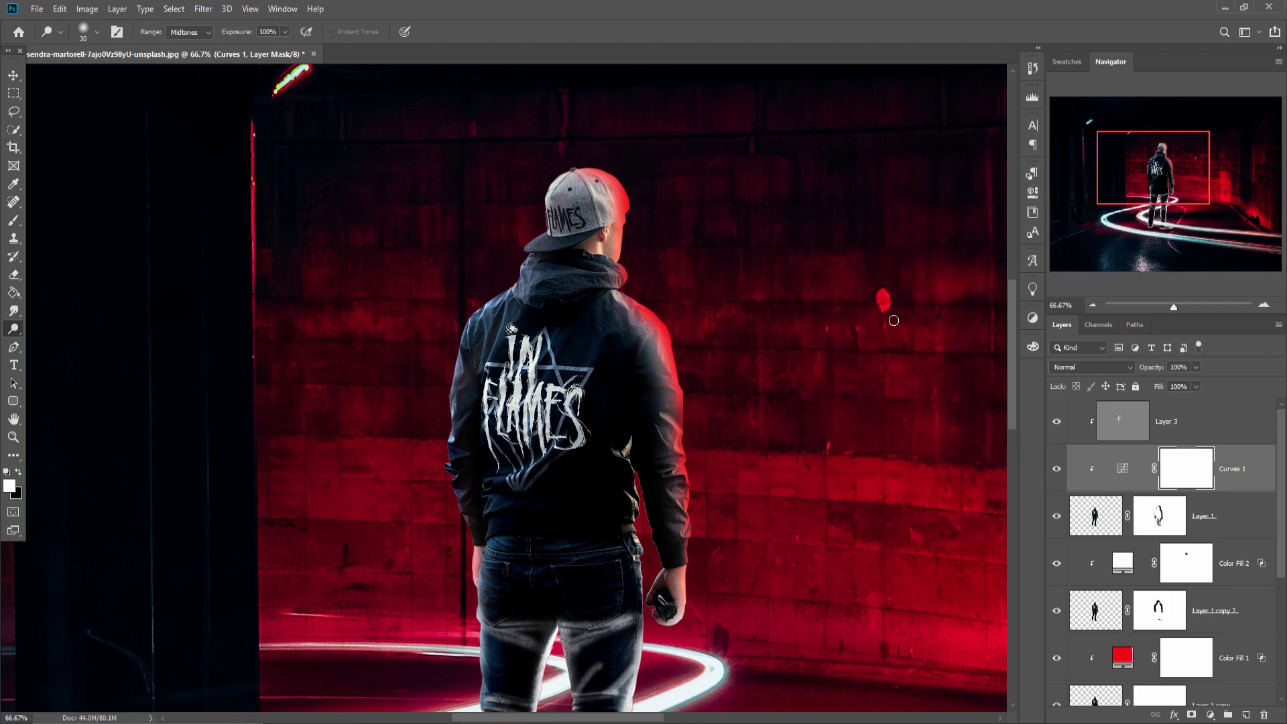
click(1127, 435)
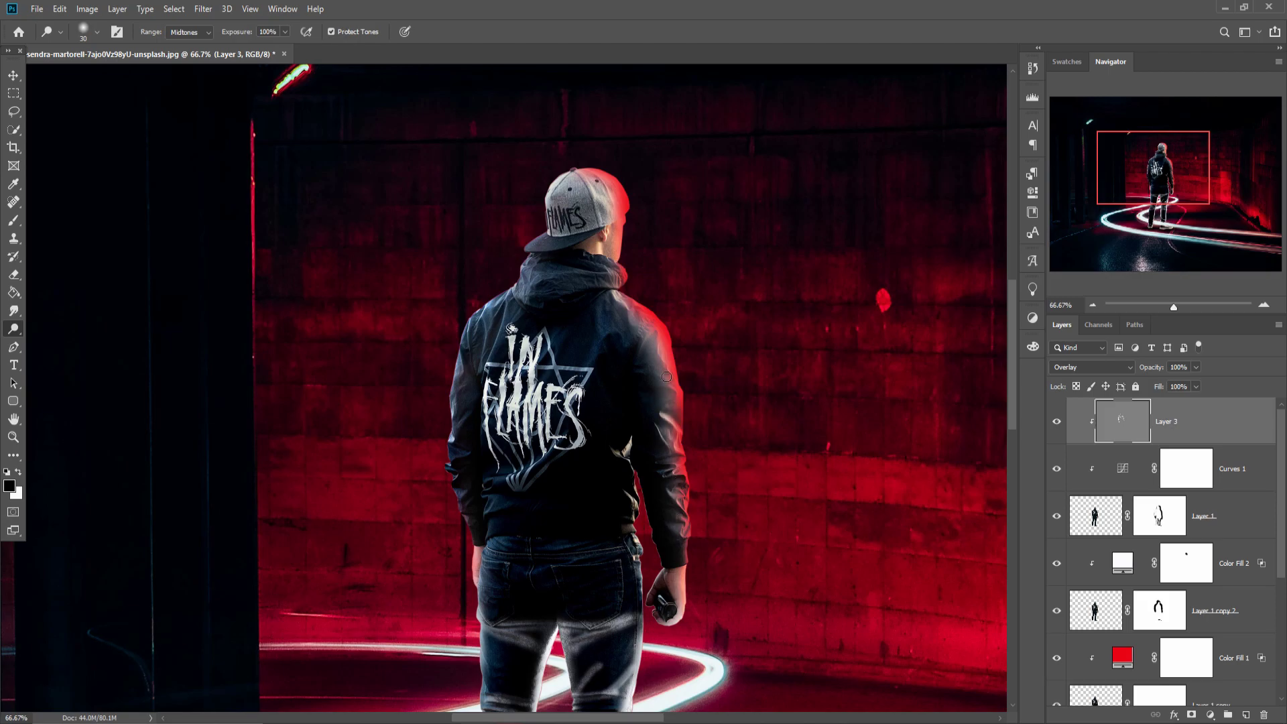
Step: Dodge the jacket's right shoulder and paint white on the Layer 1 mask over the jeans
mouse_move(623, 298)
mouse_down()
mouse_move(651, 347)
mouse_move(525, 484)
mouse_up()
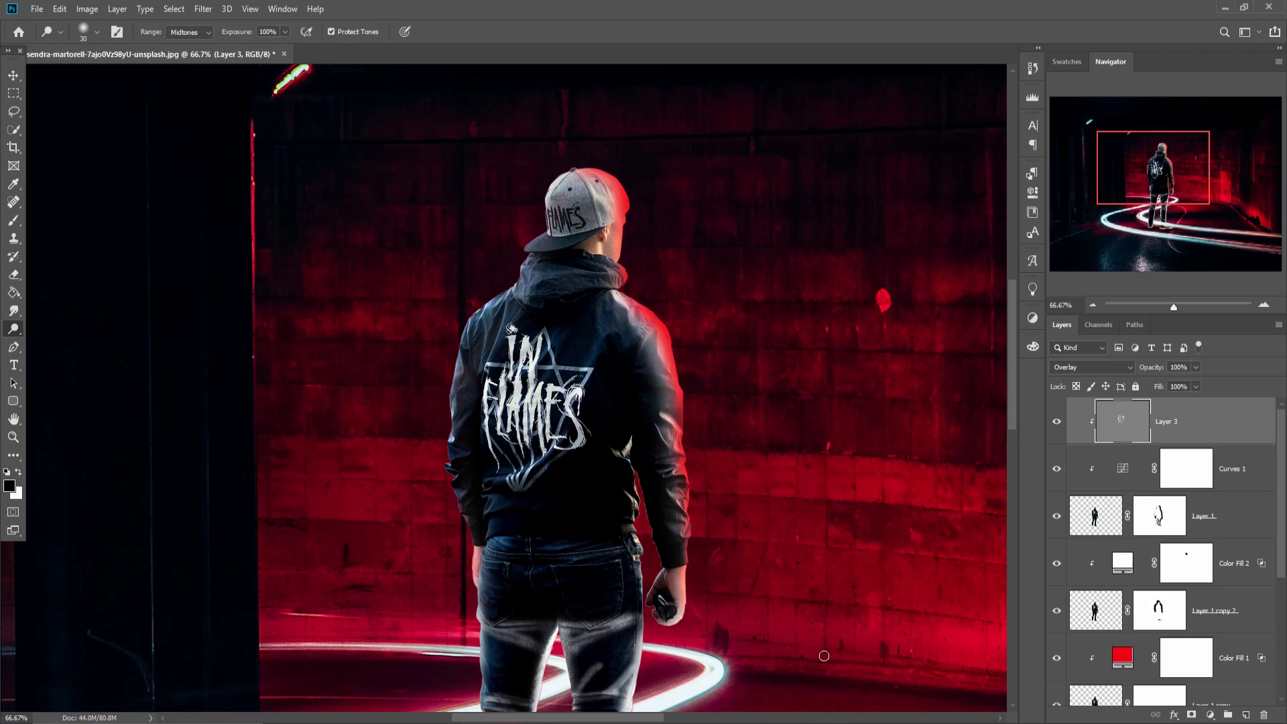
scroll(824, 656, down, 5)
click(1160, 515)
key(b)
key(x)
mouse_move(552, 344)
mouse_down()
mouse_move(537, 356)
mouse_move(540, 273)
mouse_move(655, 253)
mouse_move(626, 315)
mouse_move(633, 502)
mouse_up()
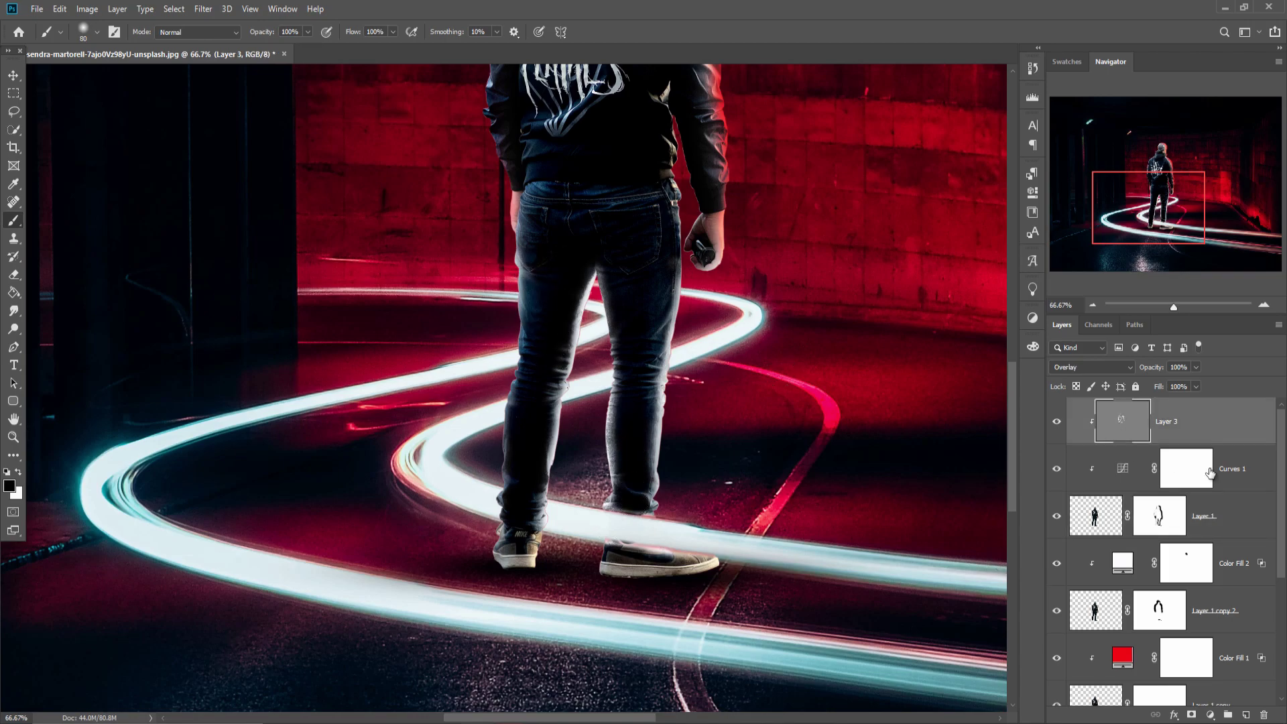
Step: Burn the jeans' left and right outer edges with a size-90 brush, then fit the image on screen
key(o)
key(bracketright)
key(bracketright)
mouse_move(525, 277)
mouse_down()
mouse_move(505, 463)
mouse_move(537, 341)
mouse_up()
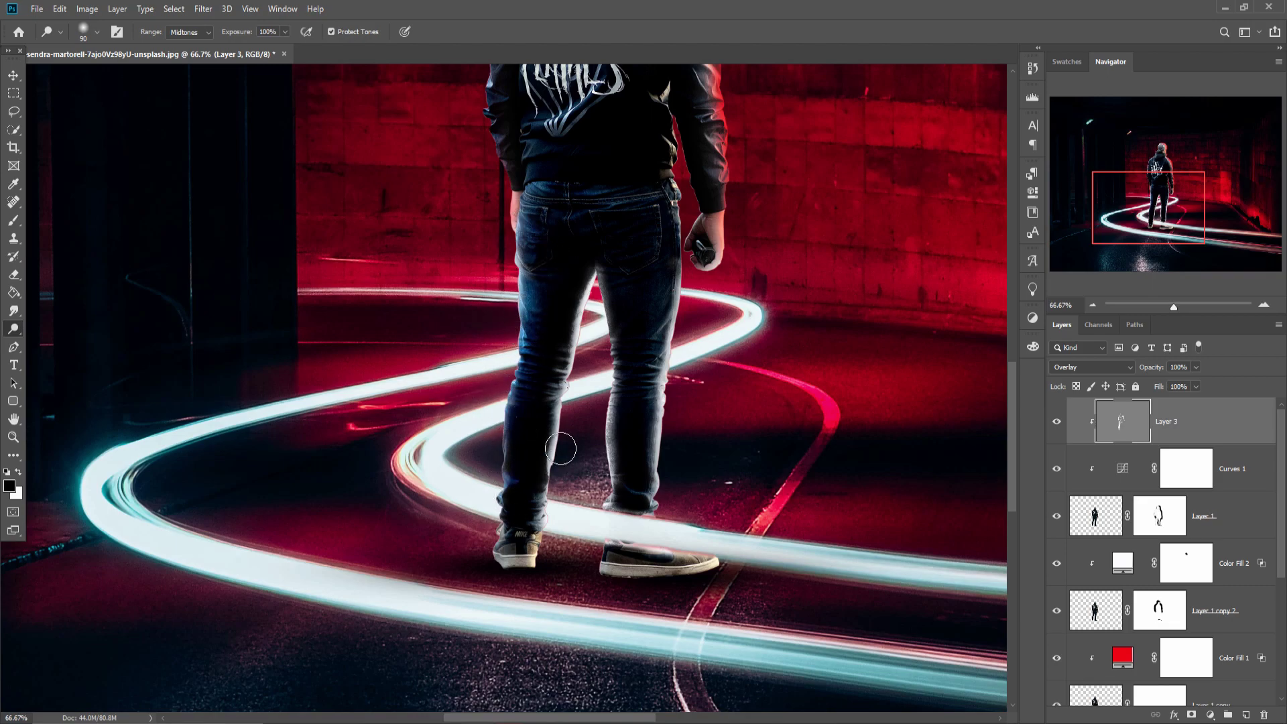
mouse_move(567, 271)
mouse_down()
mouse_move(655, 360)
mouse_move(633, 403)
mouse_move(658, 451)
mouse_move(687, 313)
mouse_move(737, 271)
mouse_move(735, 297)
mouse_up()
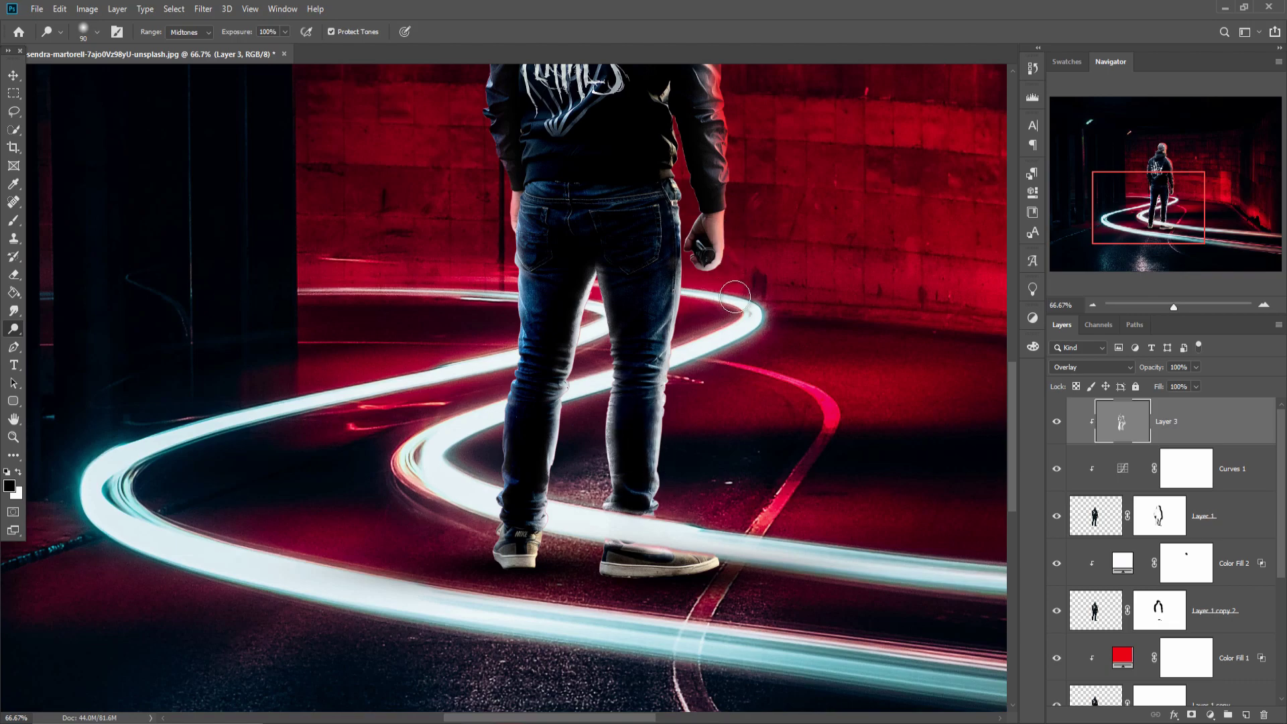
key(ctrl+0)
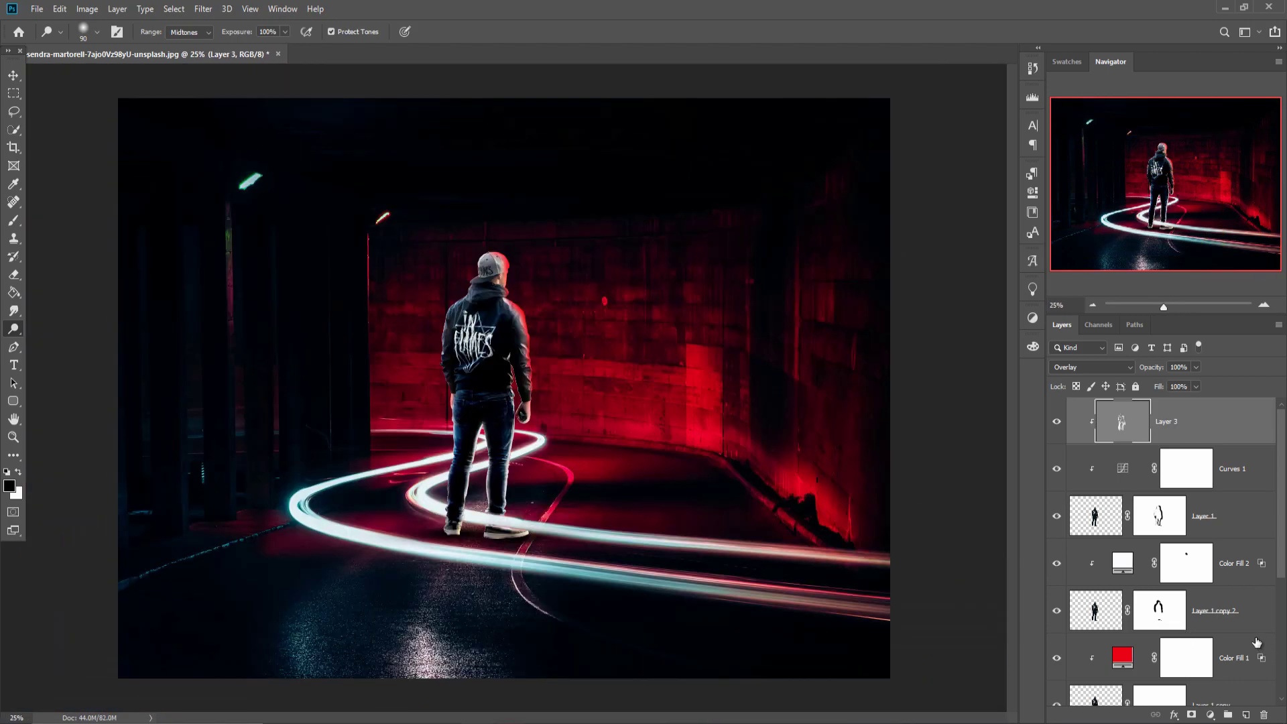
Step: Add a new empty Layer 4 directly above the Background layer
scroll(1212, 666, down, 5)
key(ctrl+shift+alt+n)
key(ctrl+z)
click(1146, 683)
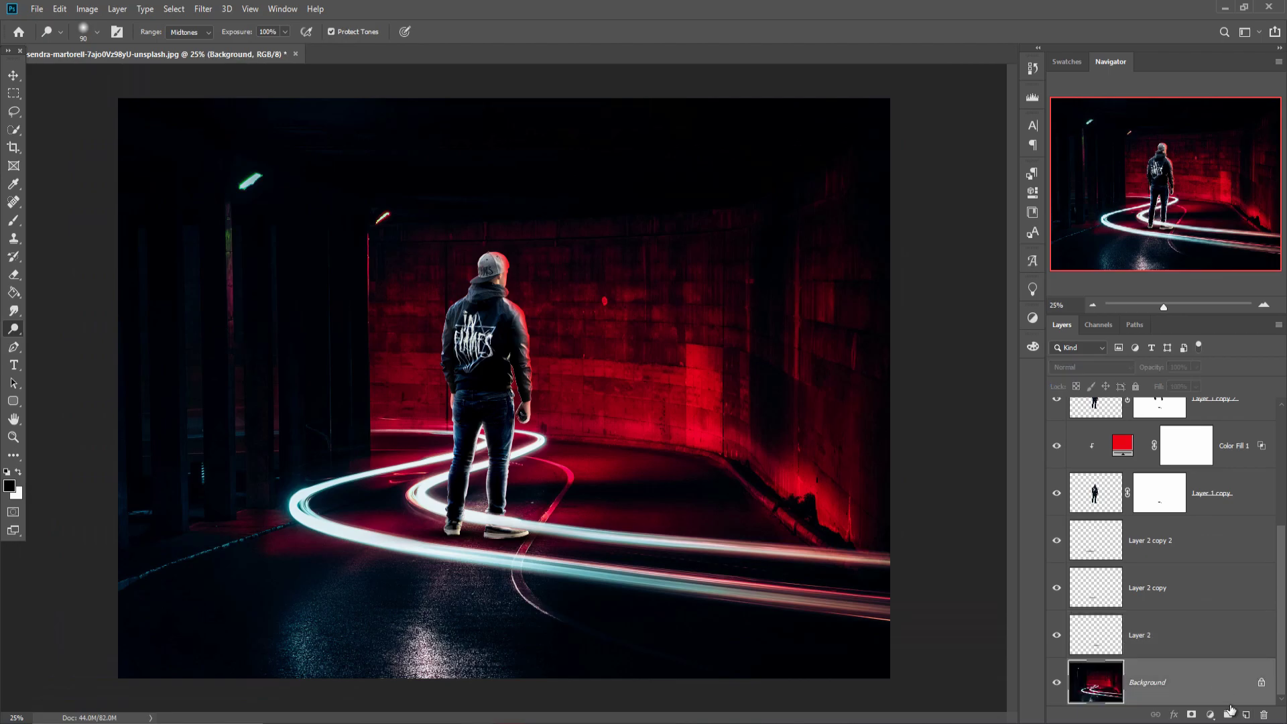
click(1211, 714)
key(Escape)
click(1248, 714)
Step: Enlarge the brush to 2400 px, then target Layer 3 with the Move tool
click(13, 220)
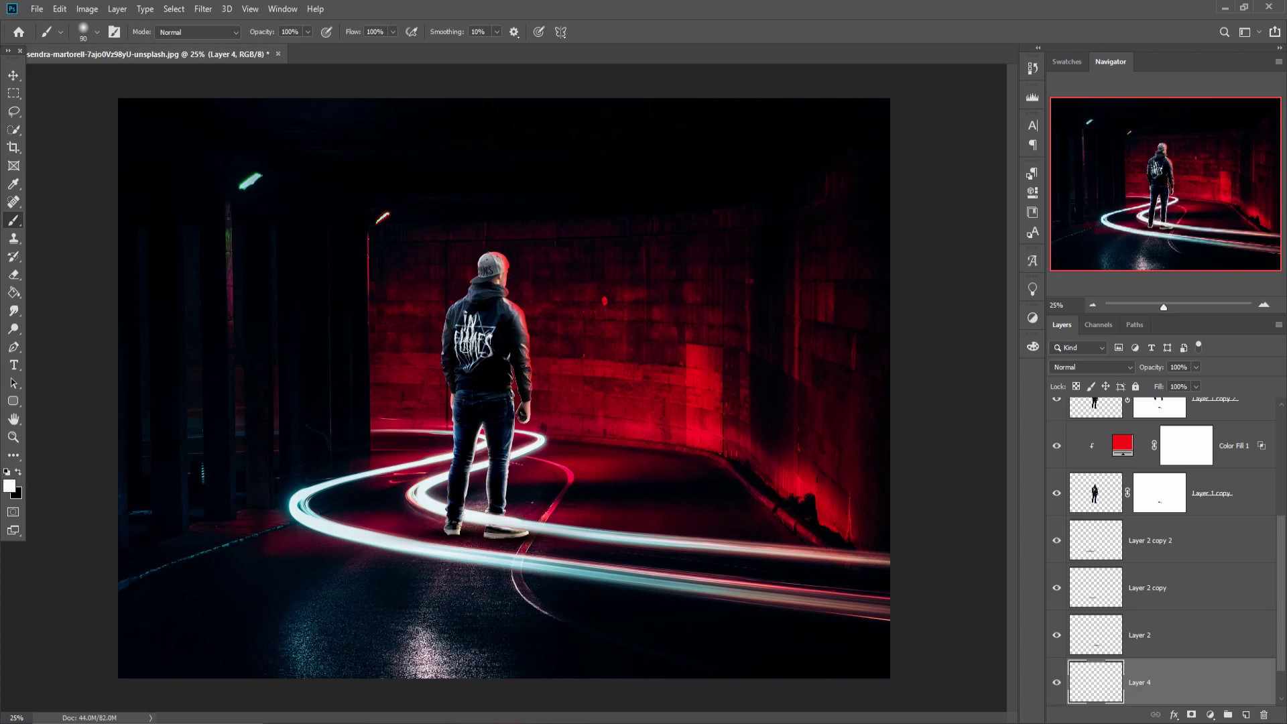
key(bracketright)
key(bracketright)
key(bracketright)
key(bracketright)
key(bracketright)
key(bracketright)
key(bracketright)
key(bracketright)
key(bracketright)
key(bracketright)
key(bracketright)
key(bracketright)
key(bracketright)
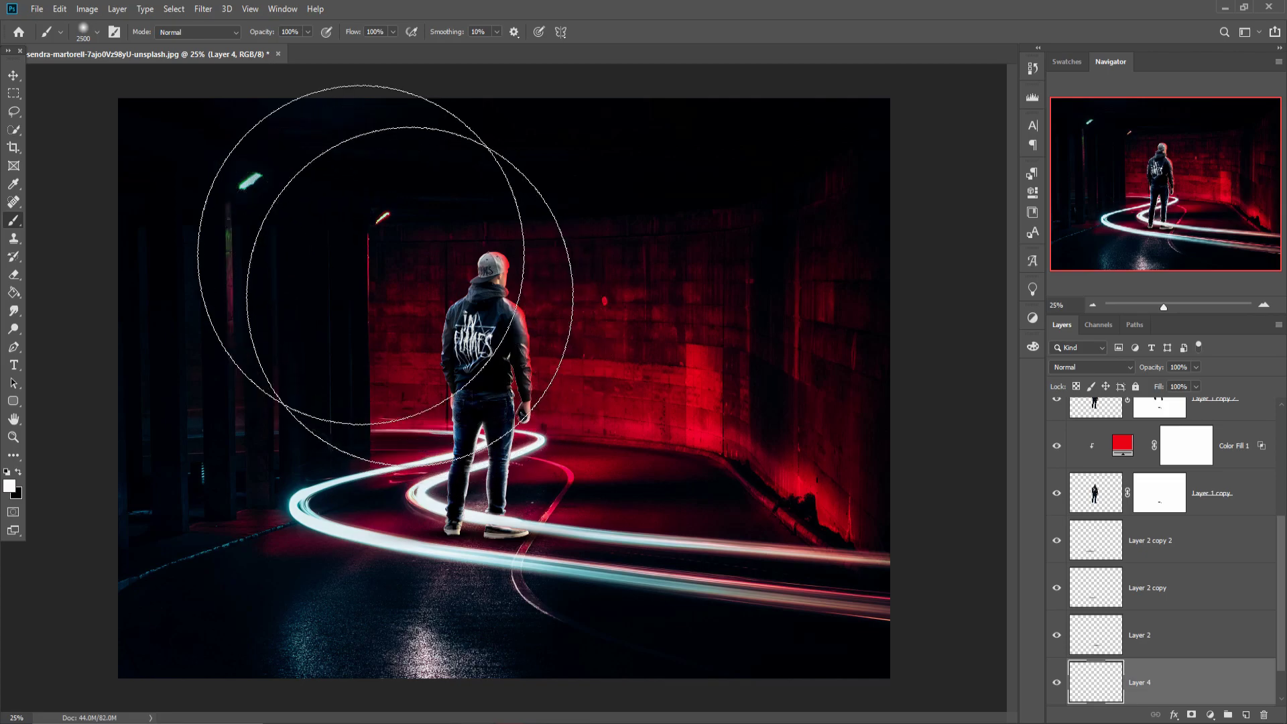
key(v)
scroll(1200, 500, up, 4)
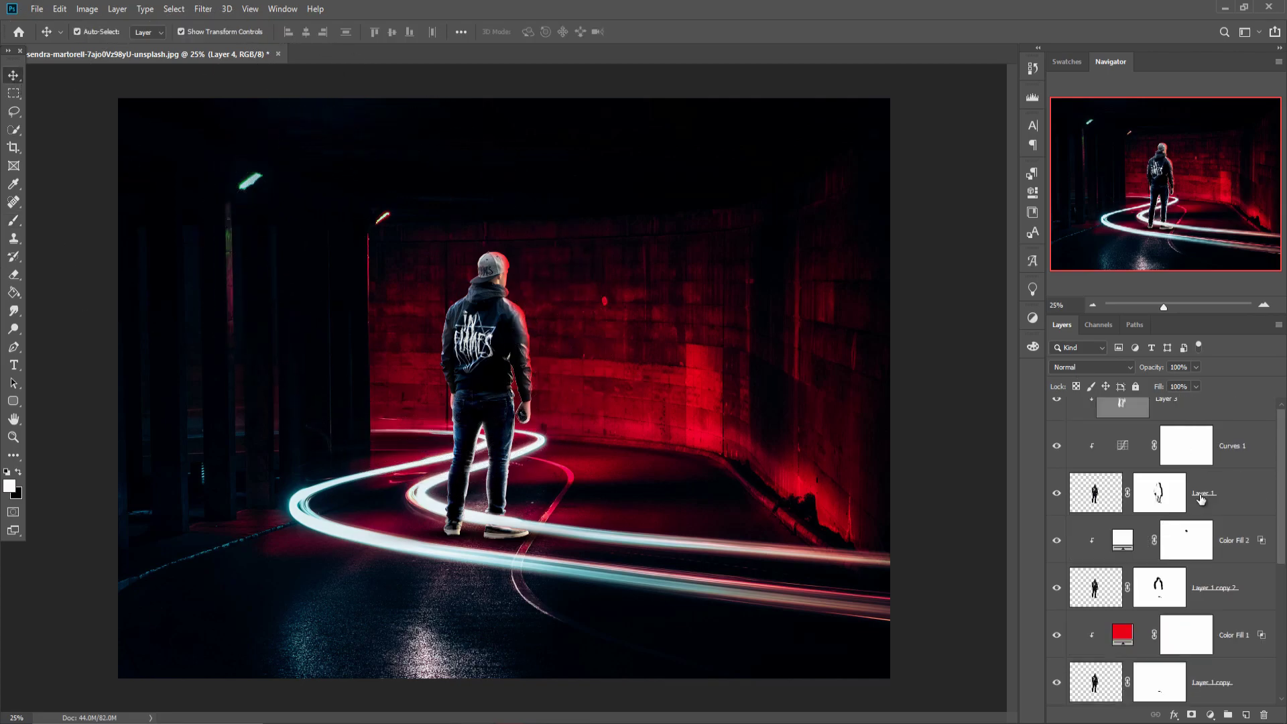
scroll(1201, 500, up, 1)
click(1184, 426)
Step: Crop the canvas to cut off the dark top strip and tighten the bottom edge
key(c)
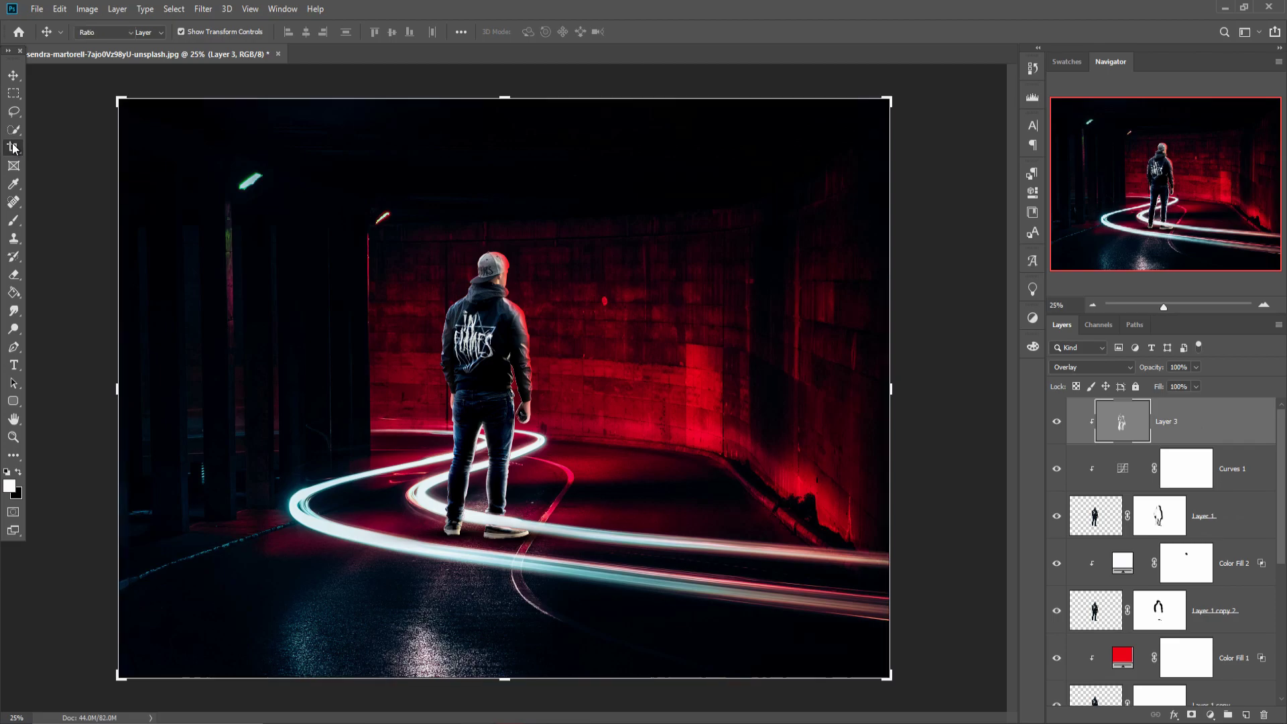
drag(504, 98, 503, 118)
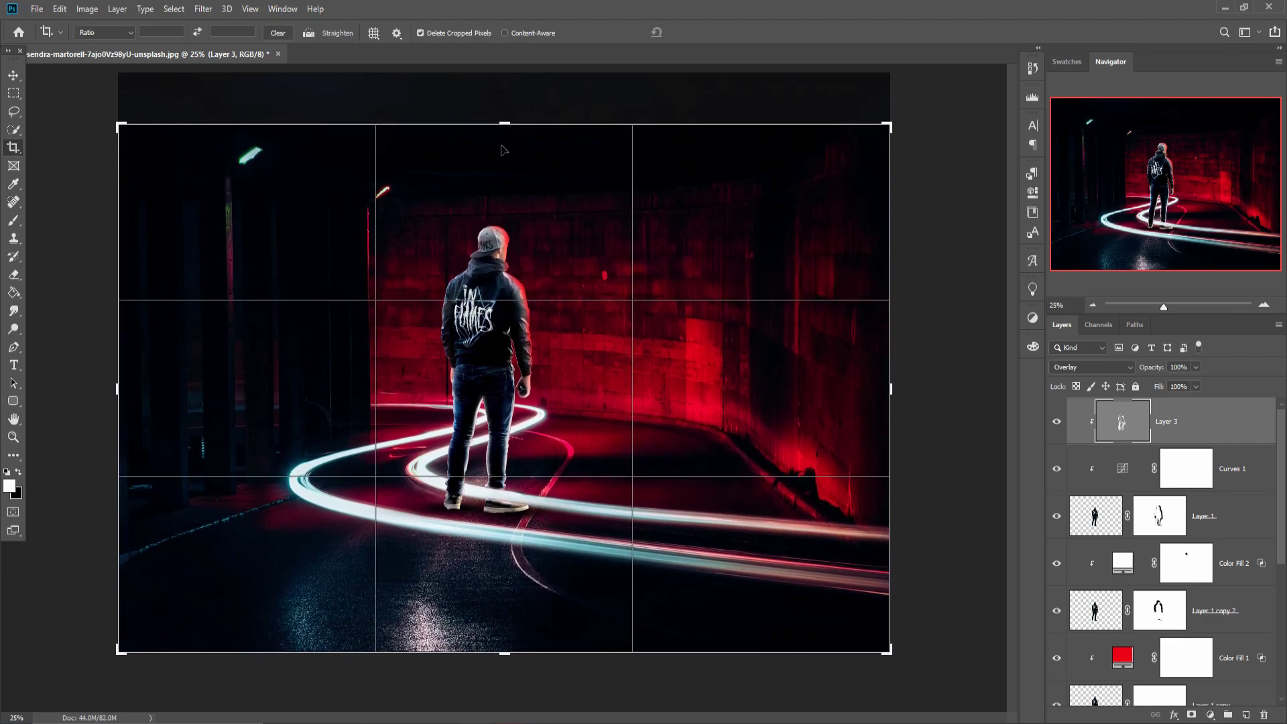
drag(506, 662, 508, 645)
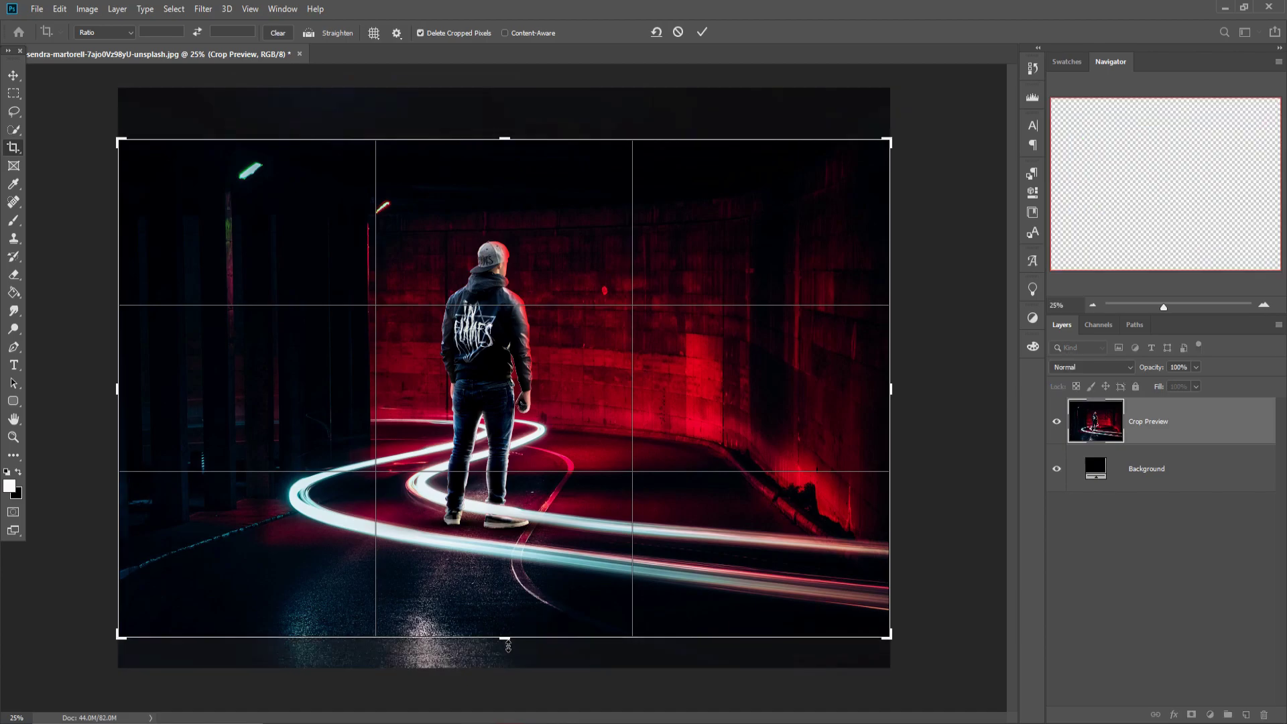
click(700, 35)
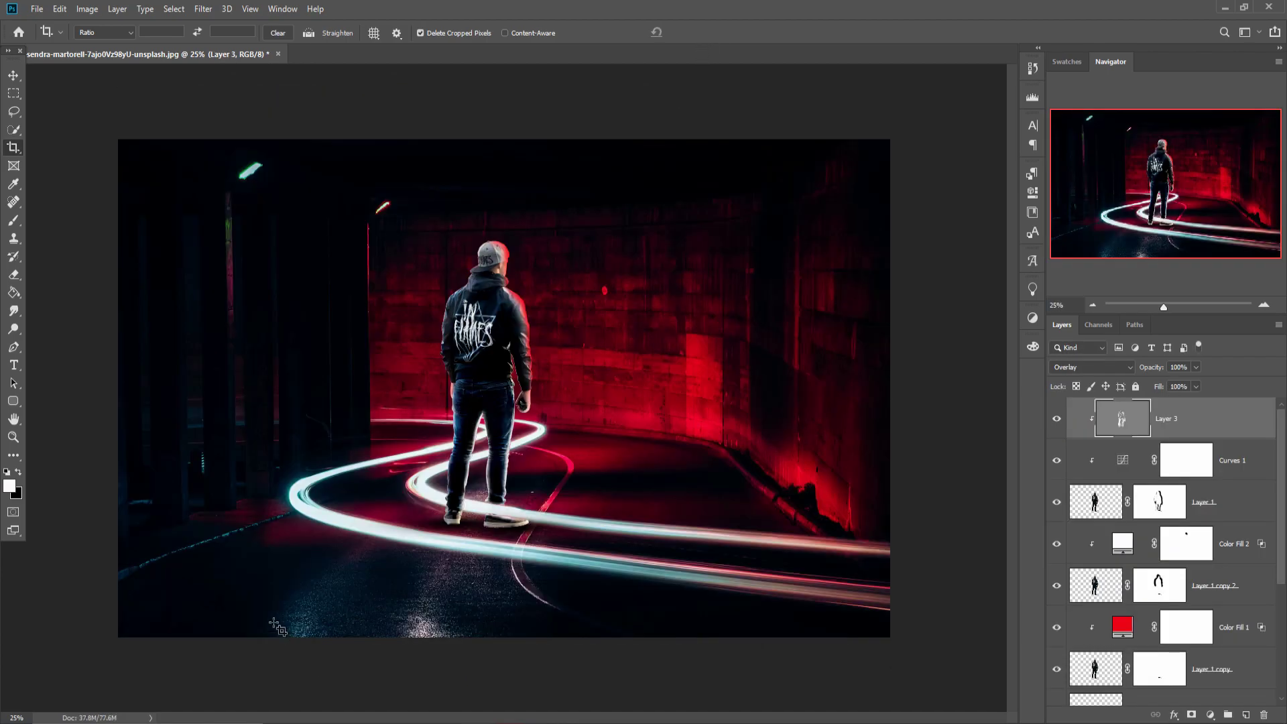
click(13, 75)
scroll(1197, 636, down, 5)
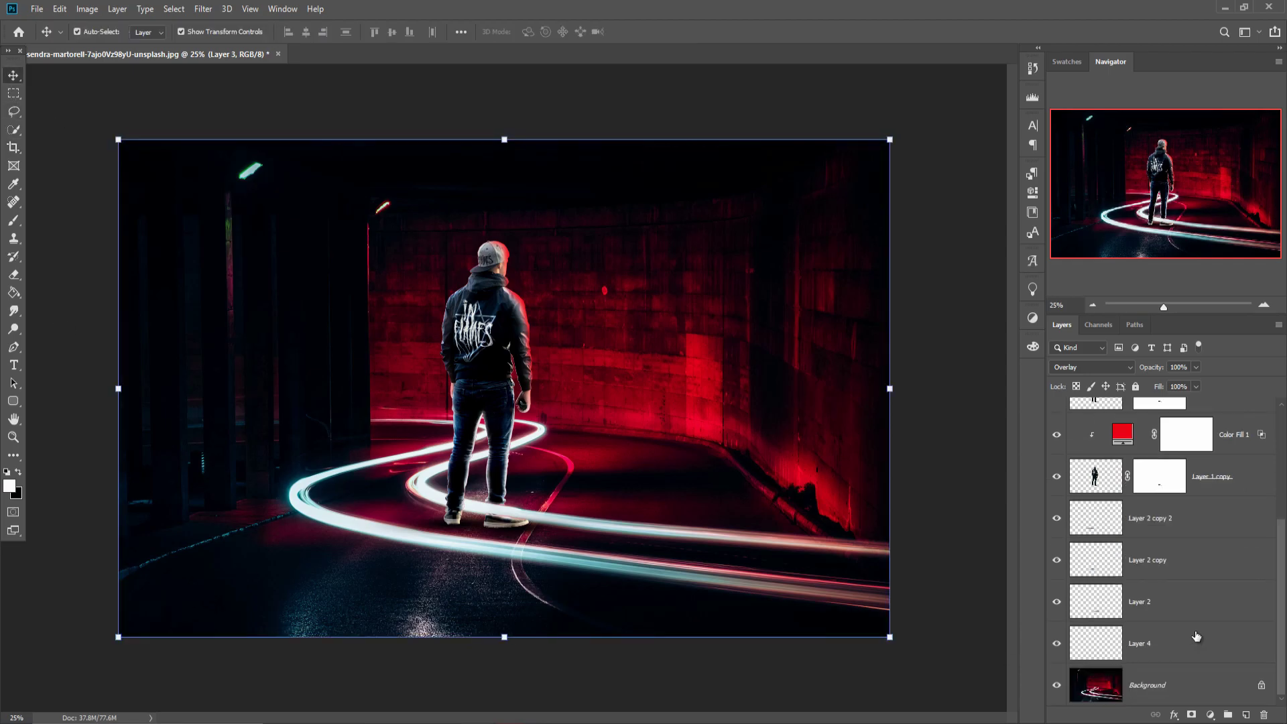
Step: On a new layer above Background, paint a big soft white glow behind the man
click(1190, 675)
key(ctrl+shift+alt+n)
click(9, 223)
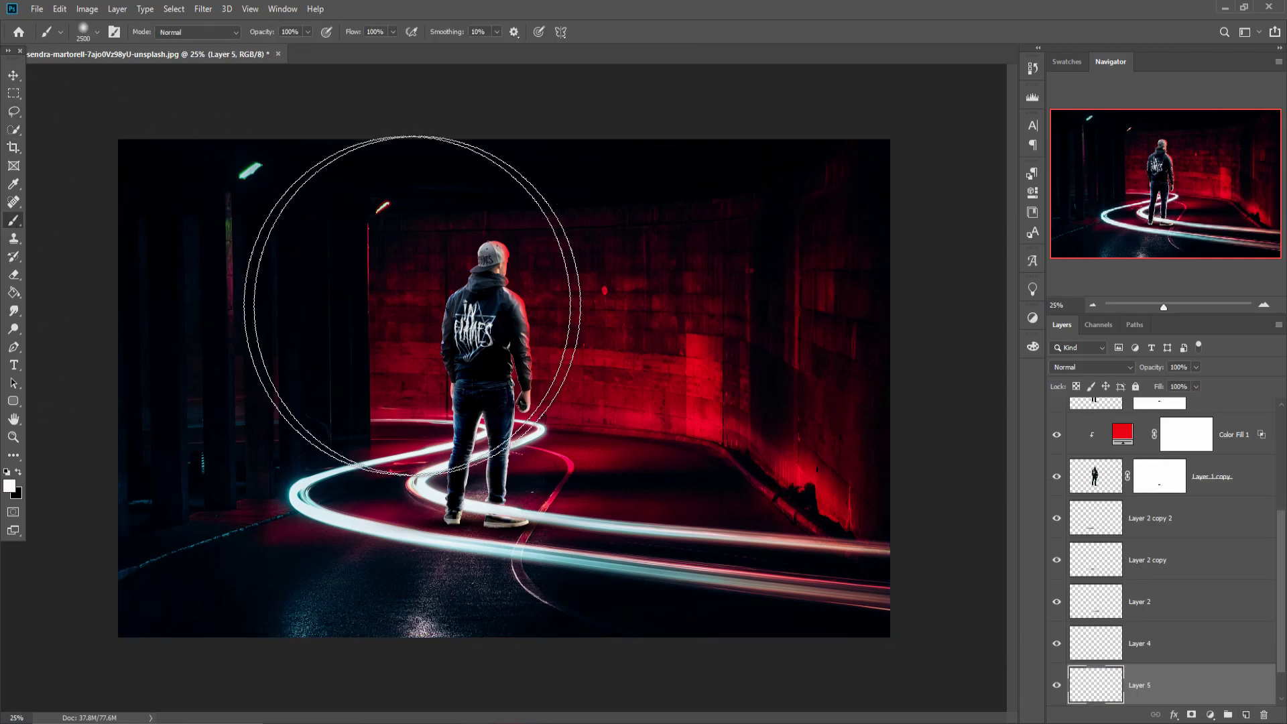
key(bracketright)
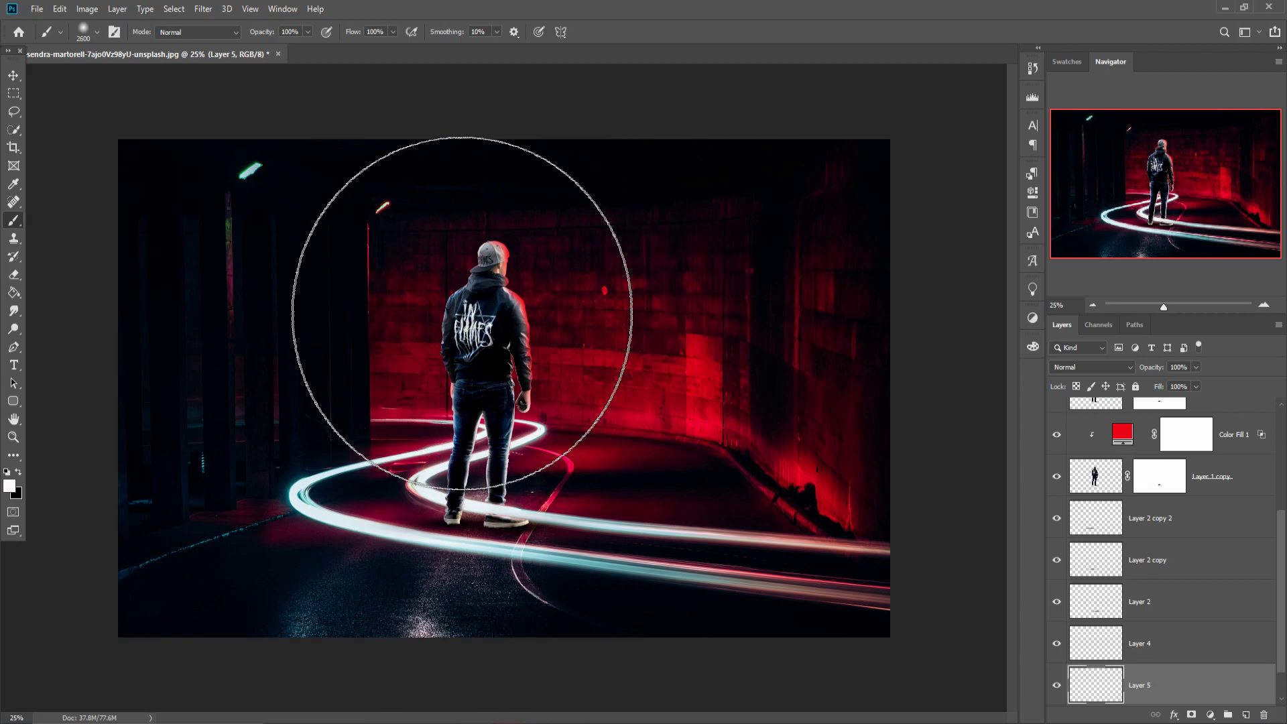
click(466, 279)
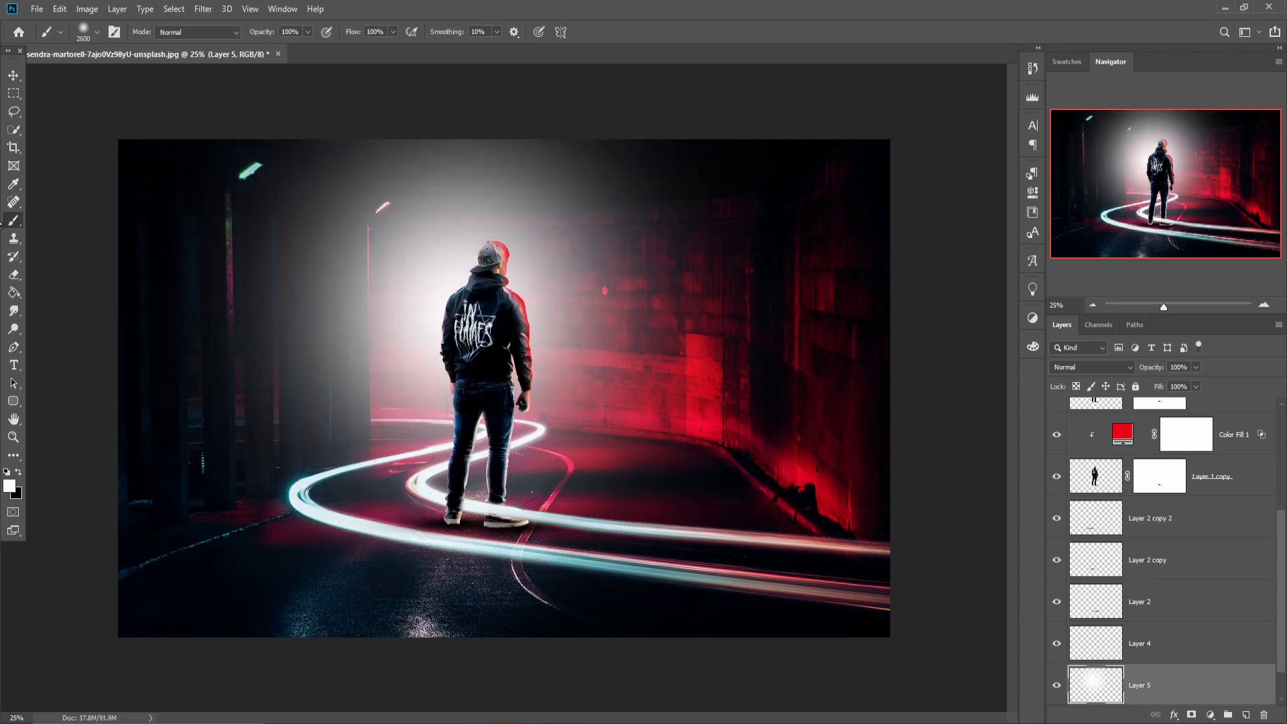
Step: Enlarge the glow to about 116% and shift it left behind the man
key(v)
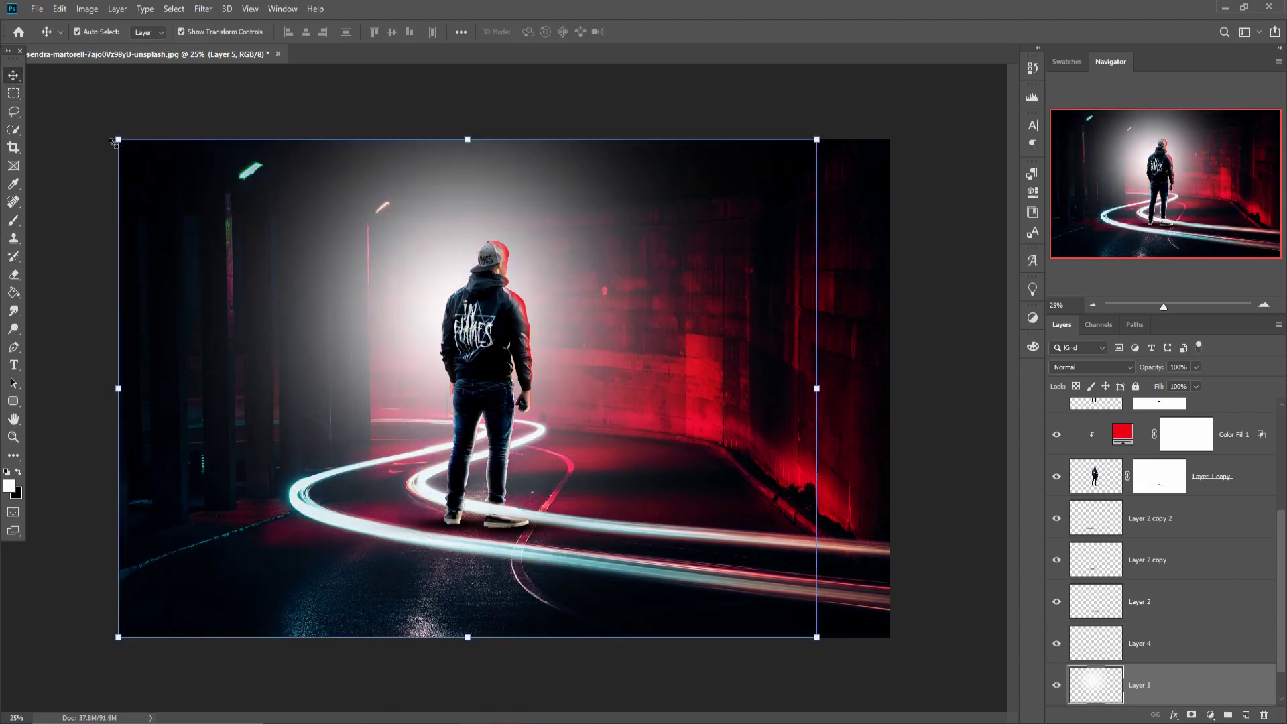
drag(111, 142, 35, 87)
drag(327, 201, 316, 179)
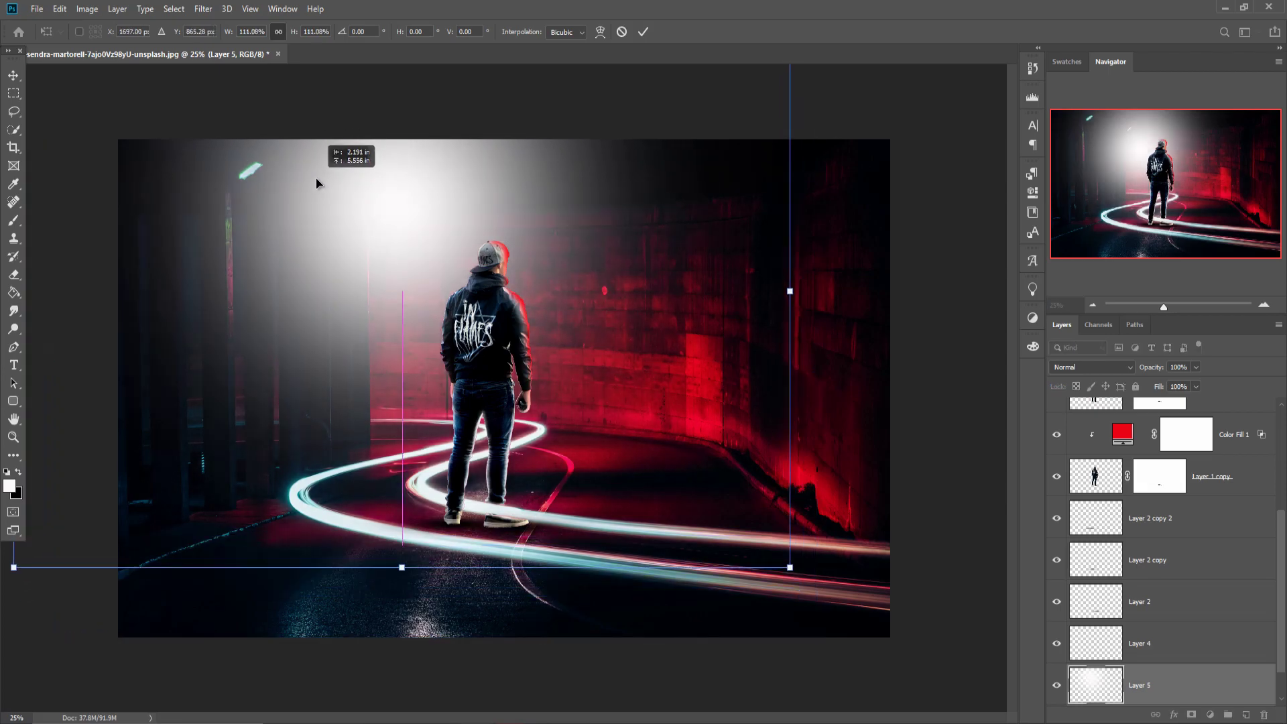
drag(373, 244, 367, 266)
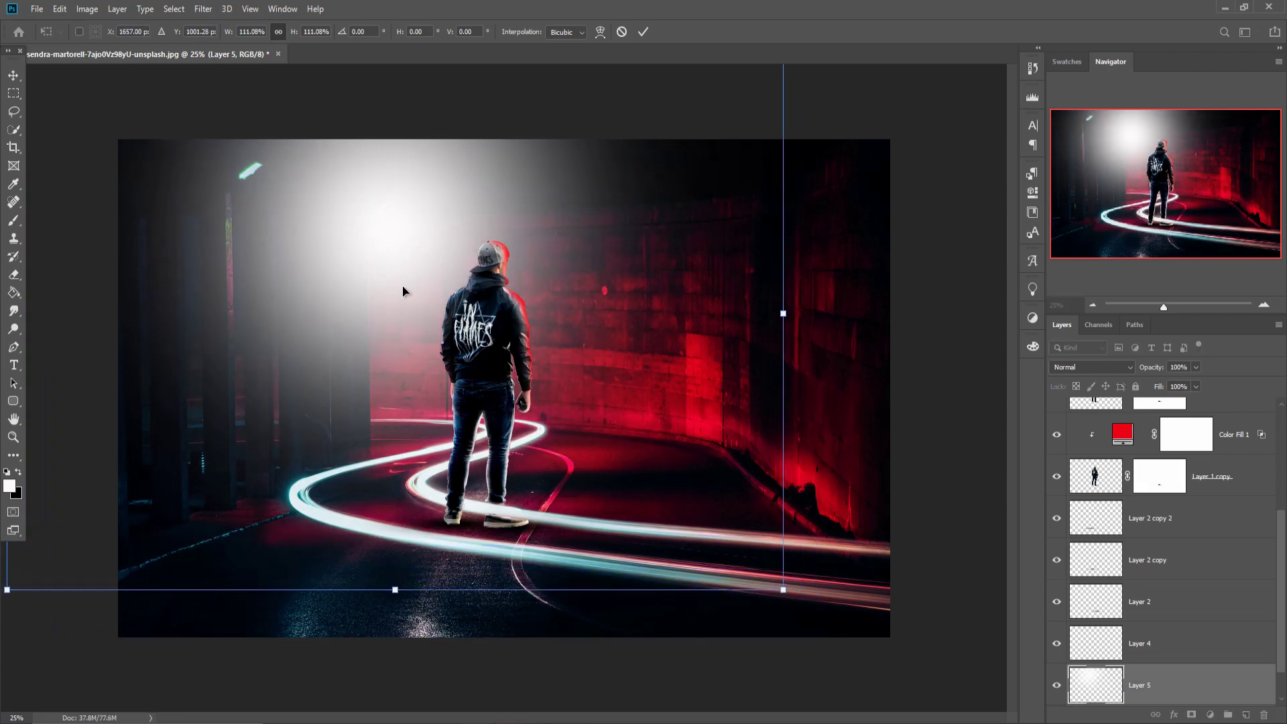
drag(785, 597, 822, 612)
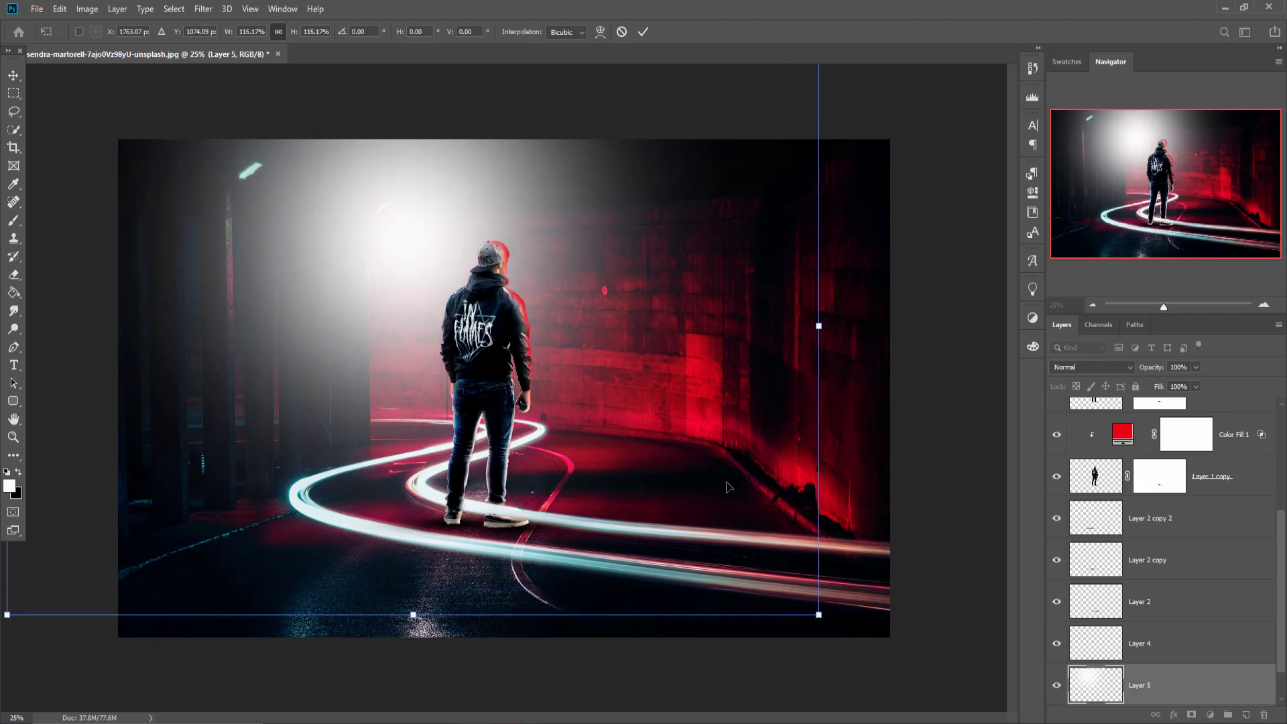
drag(698, 427, 637, 426)
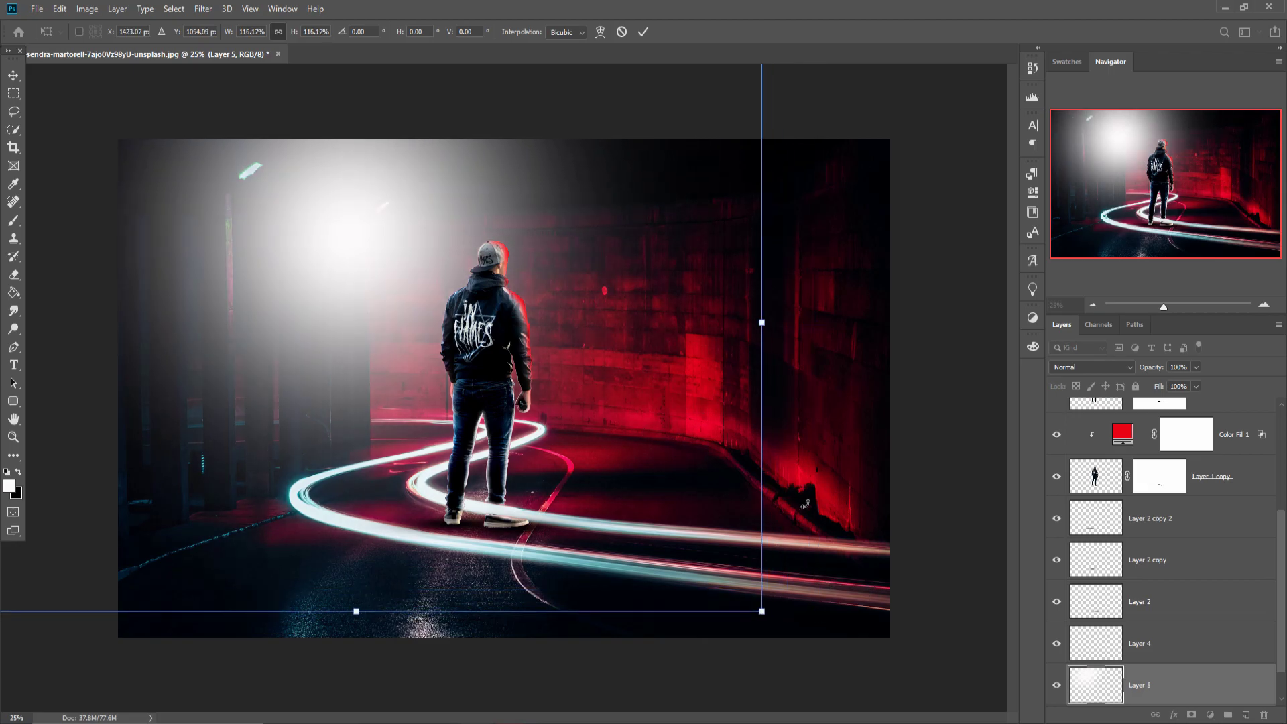
click(643, 31)
Step: Set the glow layer to 99% opacity in Soft Light mode and duplicate it
click(1196, 371)
drag(1197, 378, 1196, 385)
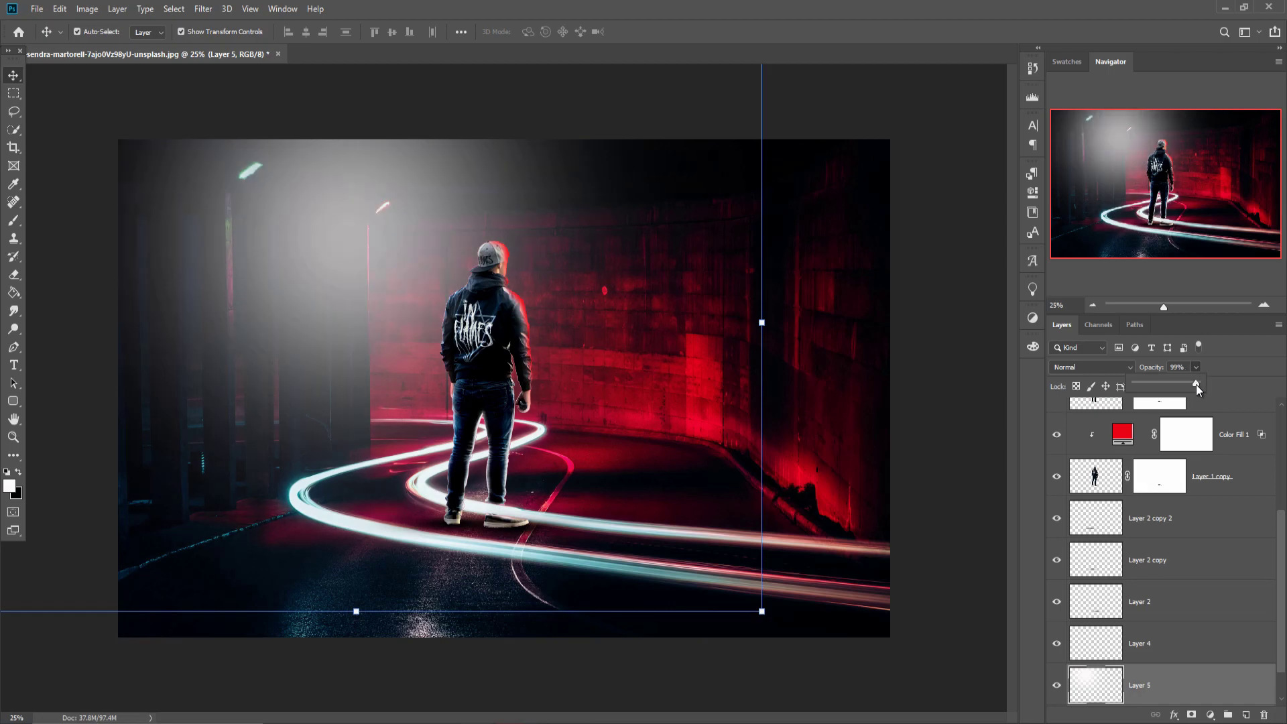
click(1125, 367)
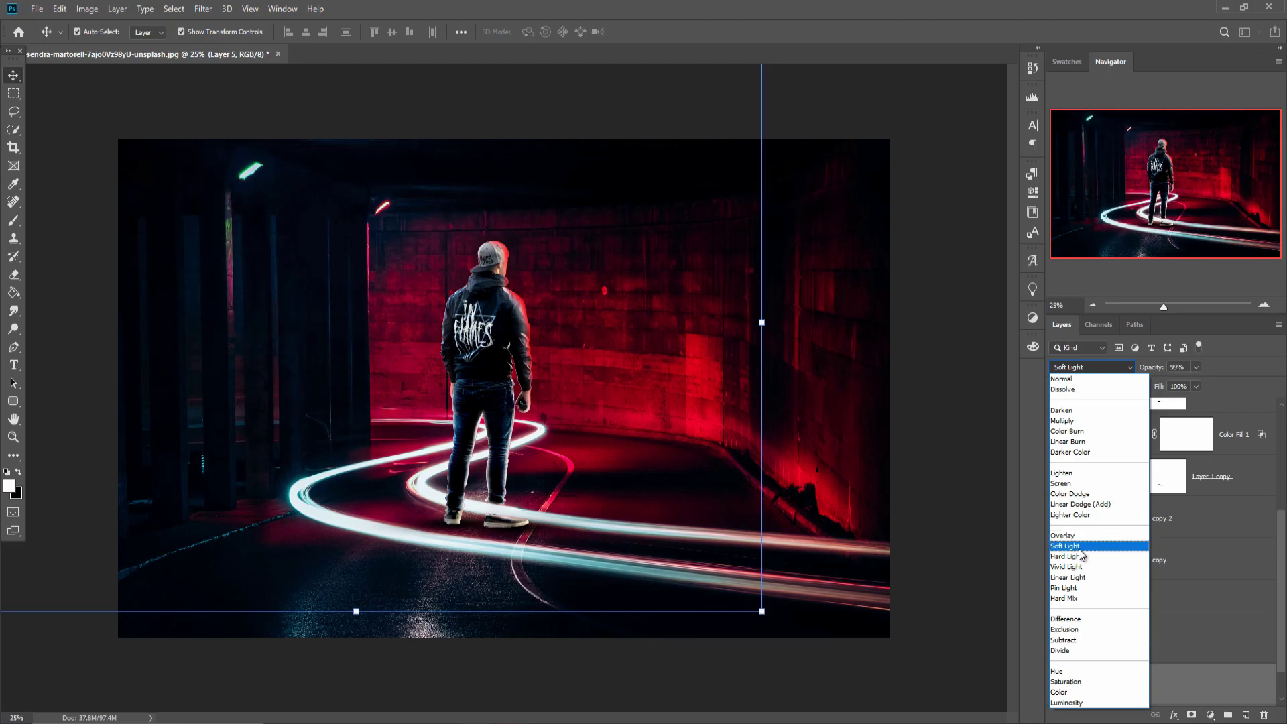
click(1081, 545)
right_click(1182, 684)
click(1138, 202)
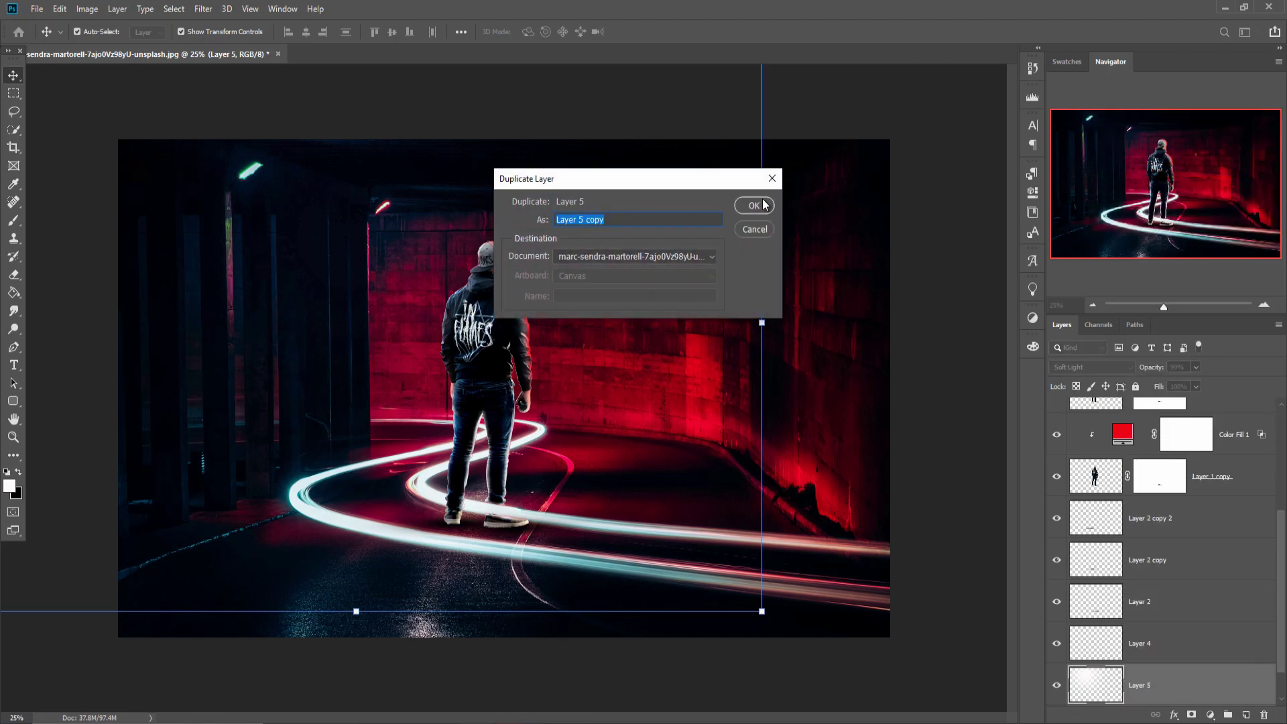
click(754, 205)
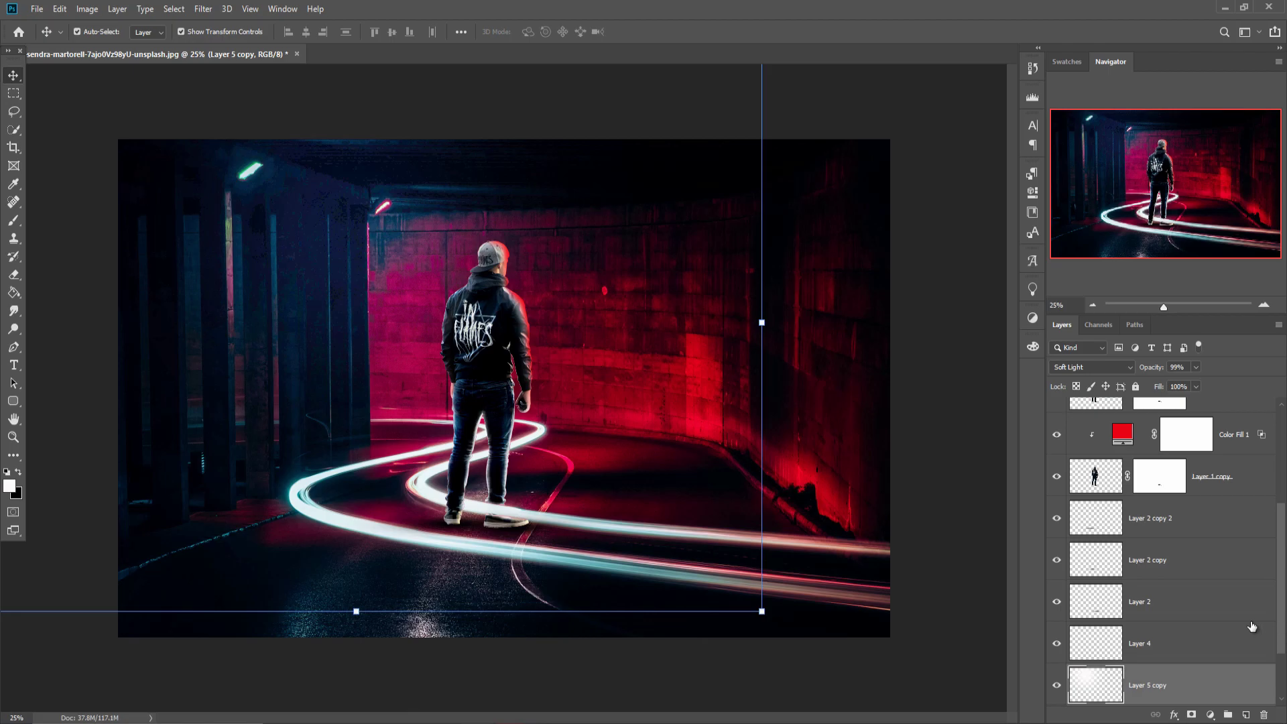
click(1150, 477)
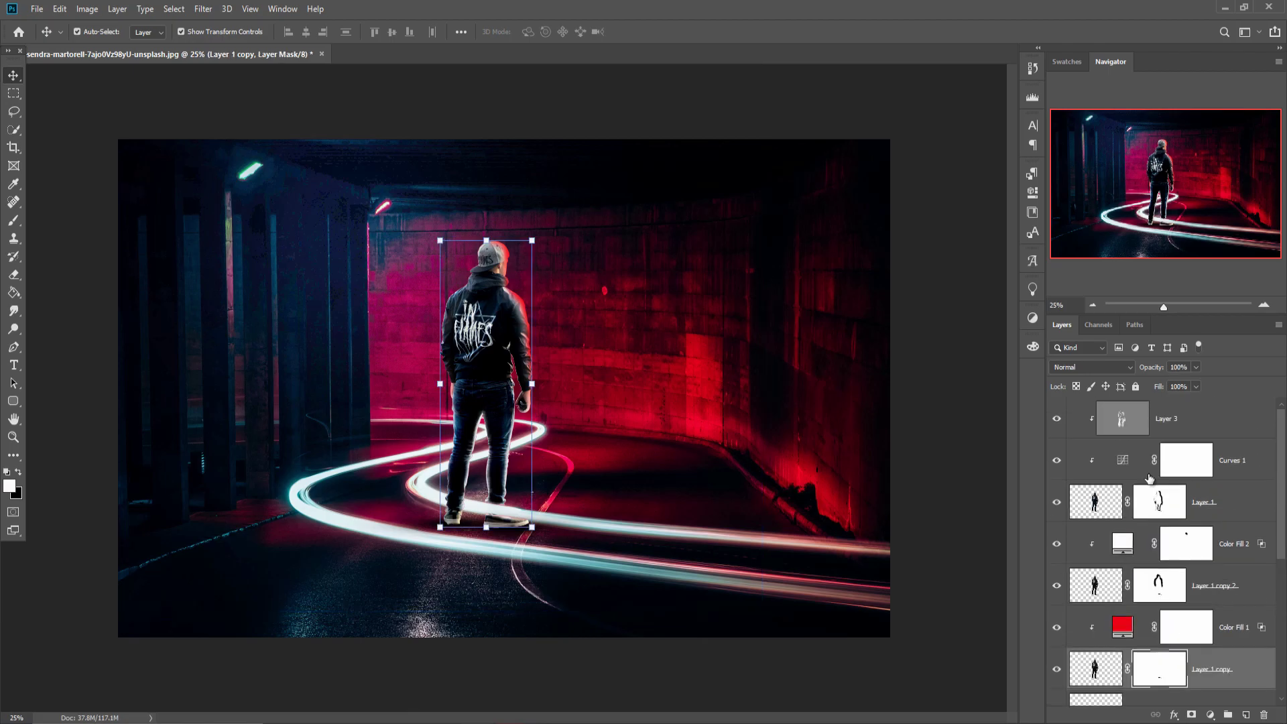
Step: Duplicate the overlay light layer Layer 3
click(1120, 422)
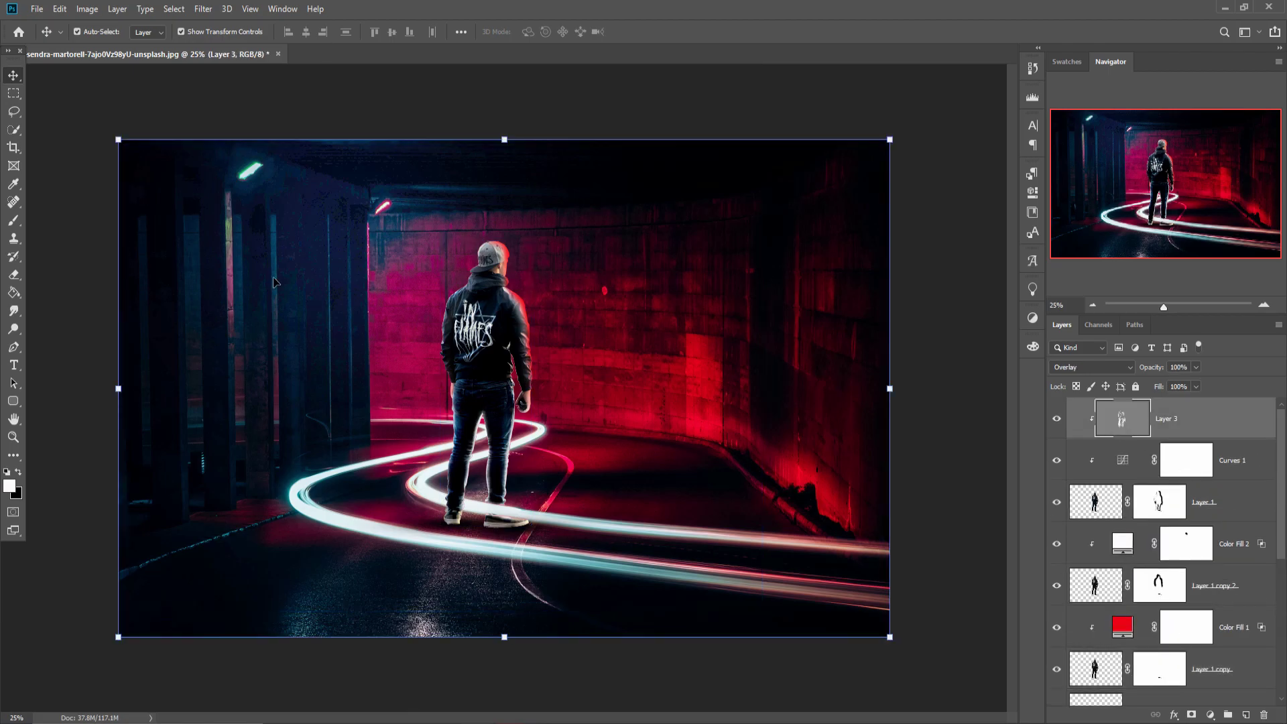
right_click(1186, 419)
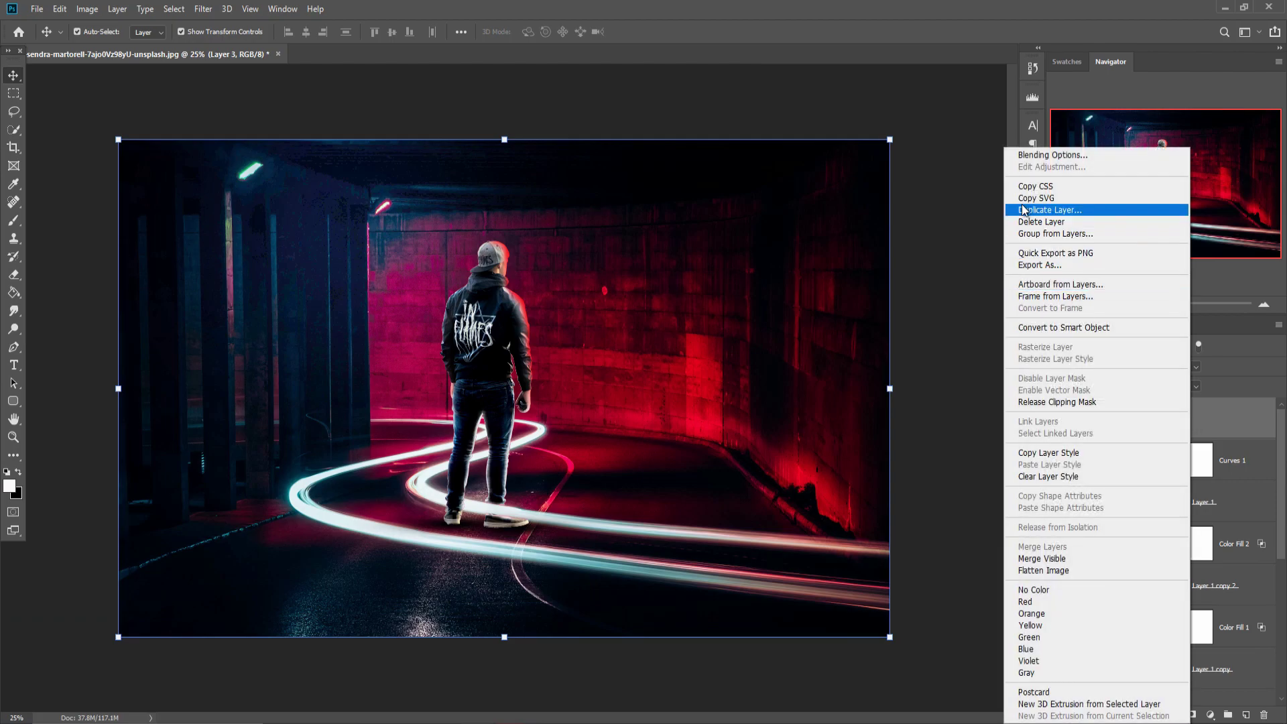
click(1023, 210)
click(753, 202)
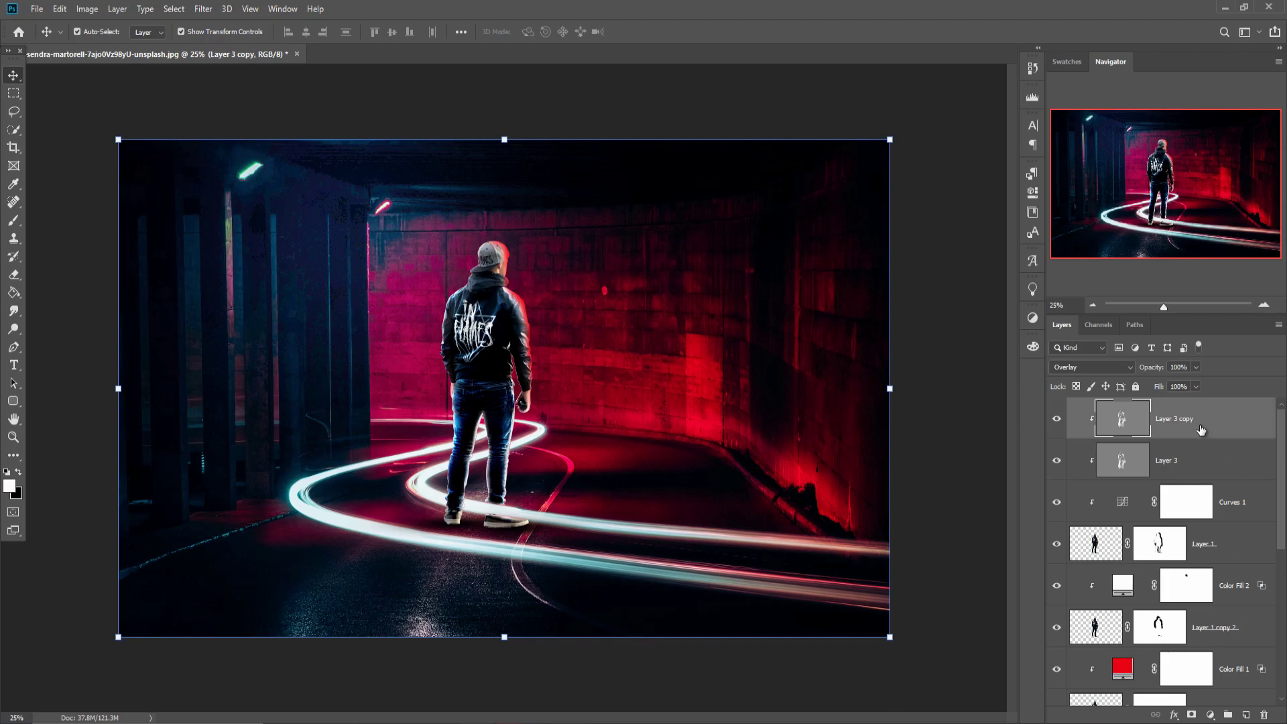
Step: Add a mask to Layer 3 copy and paint black to hide a spot and a vertical stretch
click(13, 221)
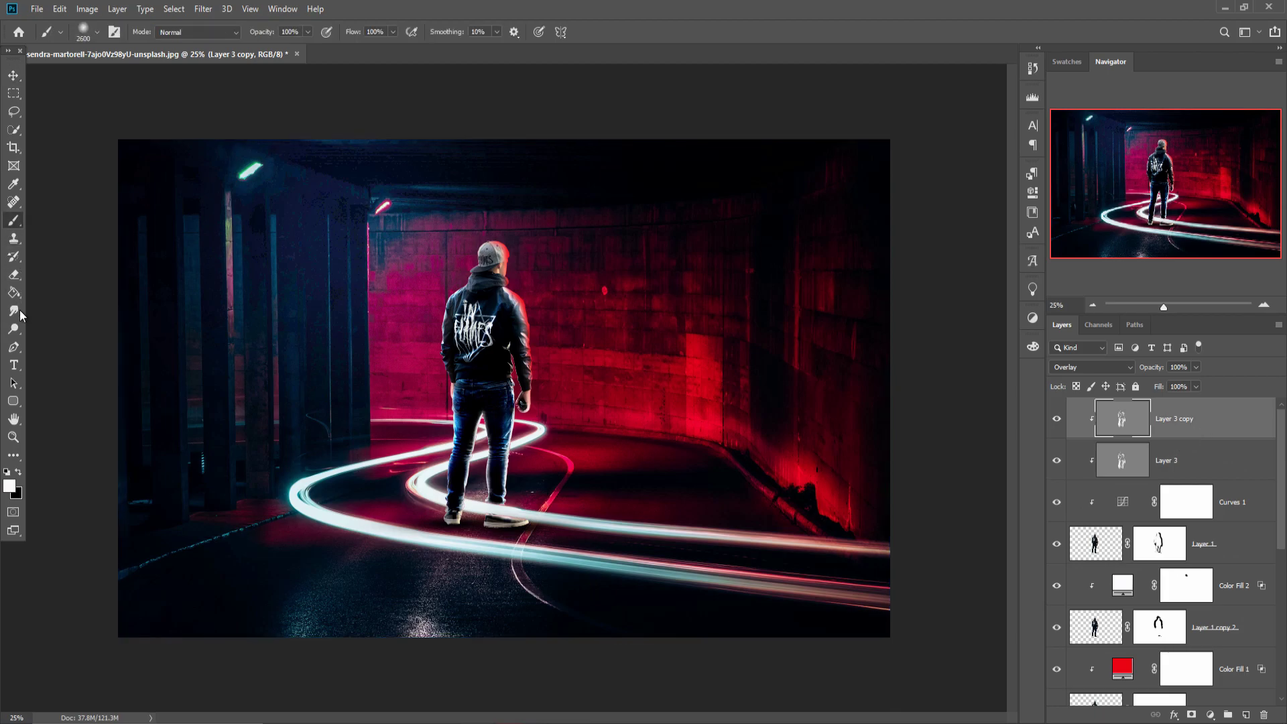
click(1192, 714)
click(18, 472)
key(bracketleft)
key(bracketleft)
key(bracketleft)
key(bracketleft)
key(bracketleft)
key(bracketleft)
key(bracketleft)
key(bracketleft)
key(bracketleft)
key(bracketleft)
key(bracketleft)
key(bracketleft)
click(554, 245)
key(bracketleft)
key(bracketleft)
key(bracketleft)
drag(515, 491, 586, 393)
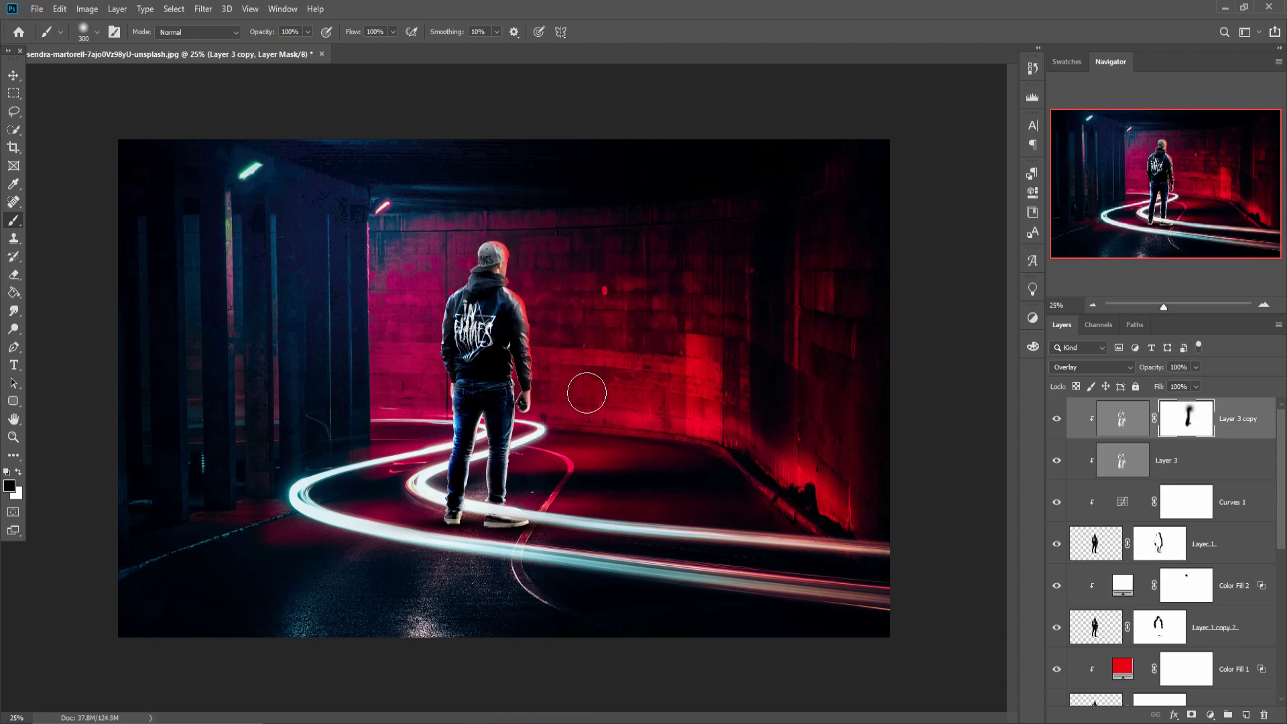
click(12, 79)
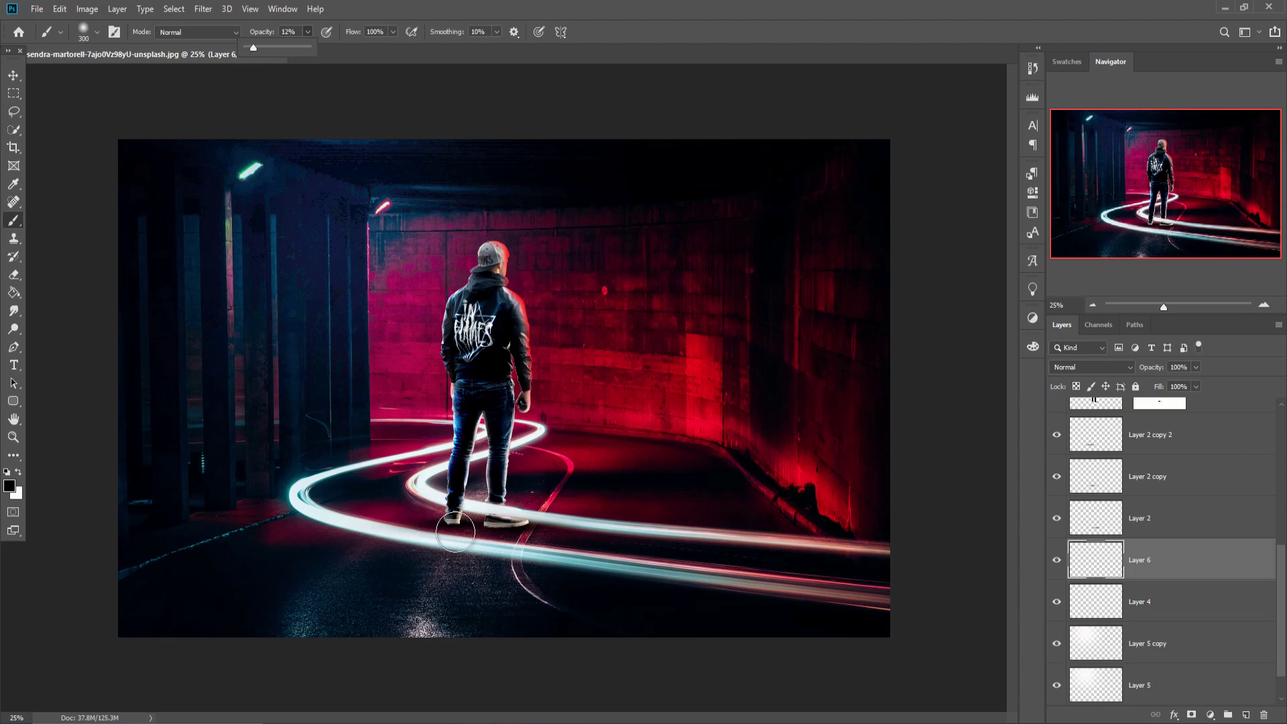
Step: Paint a soft 12% black shadow at the man's feet and onto the floor below
key(1)
key(2)
drag(440, 530, 449, 566)
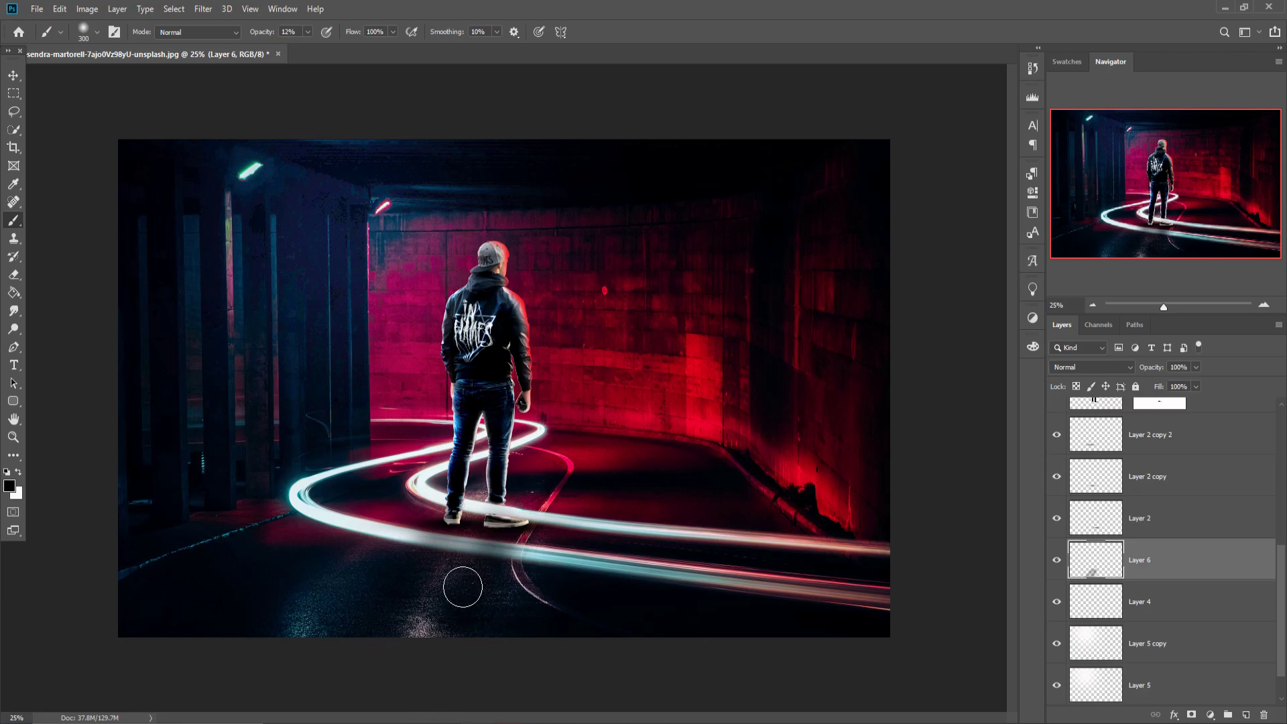
drag(396, 594, 489, 548)
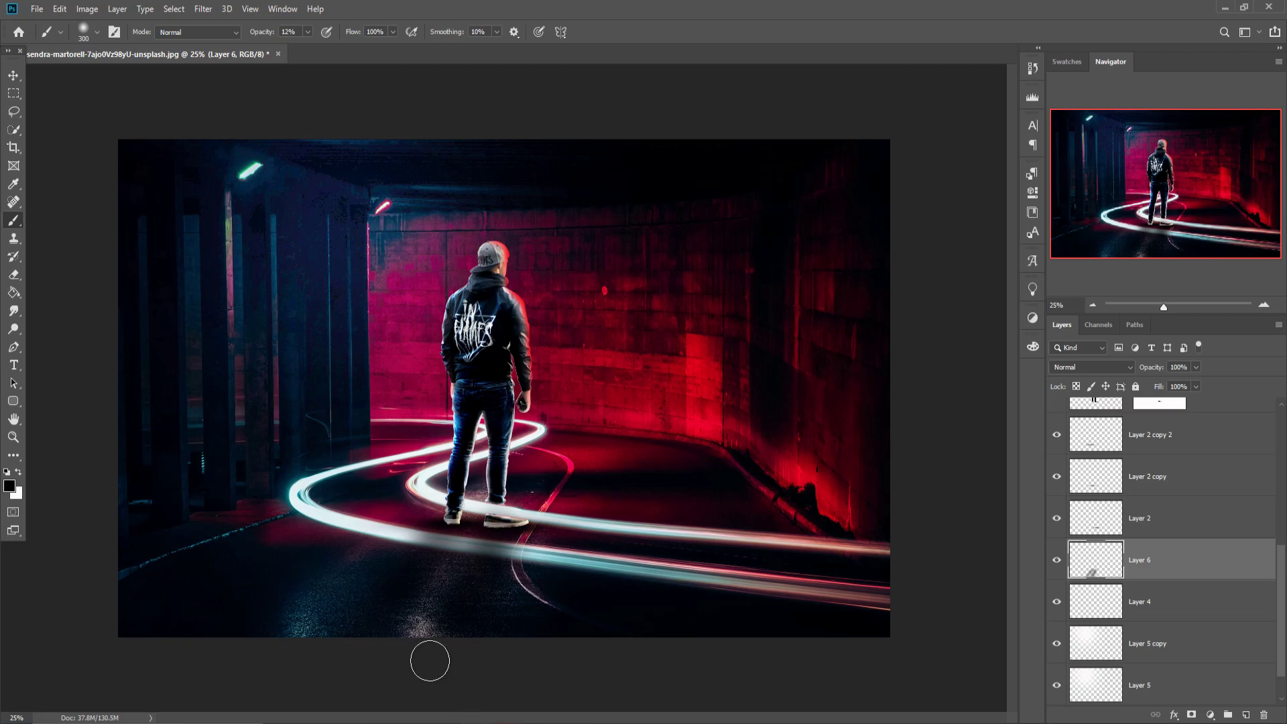
click(14, 75)
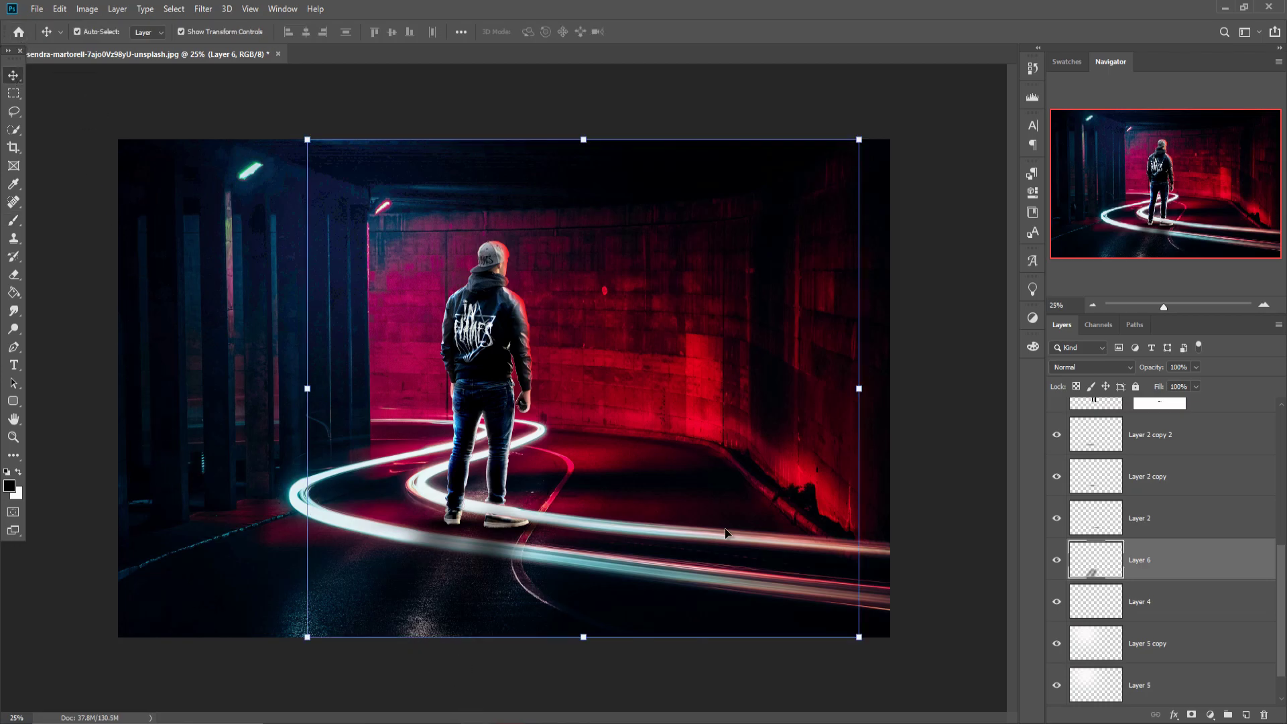
Step: Mask the shadow layer Layer 6 with a low-opacity brush so the teal light trail shows
key(ctrl+plus)
key(ctrl+plus)
key(ctrl+plus)
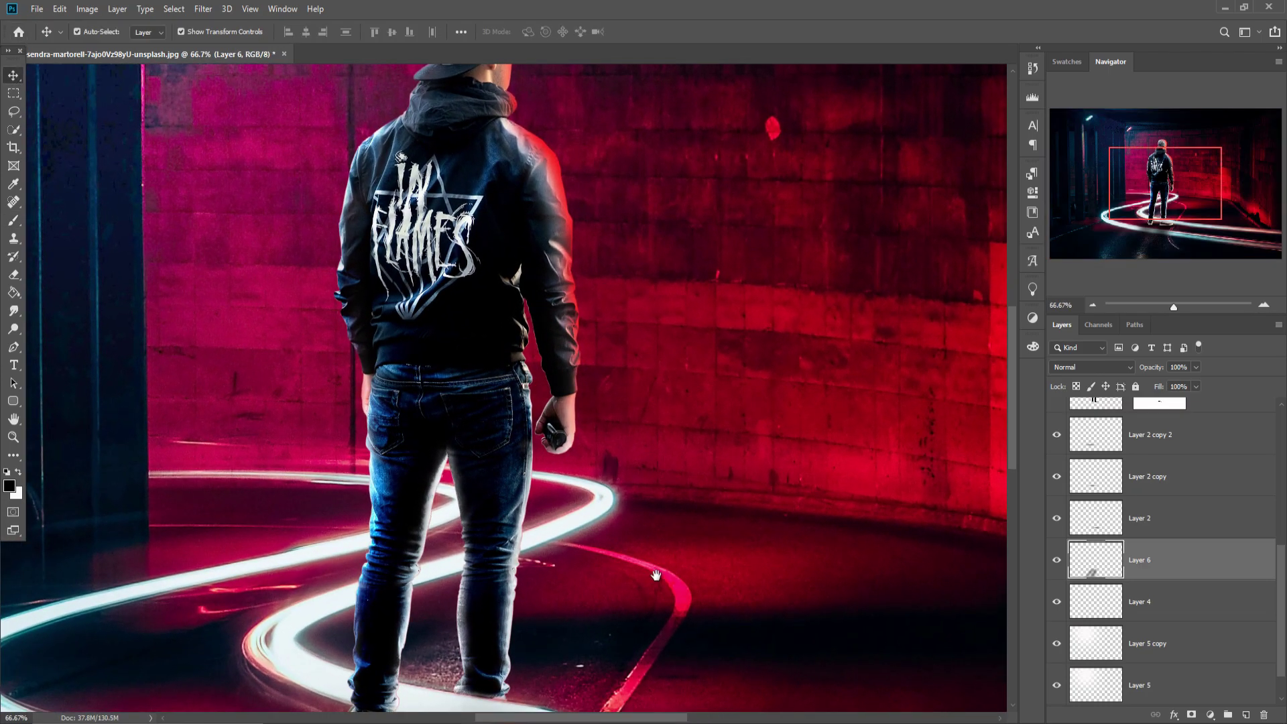
drag(657, 577, 729, 211)
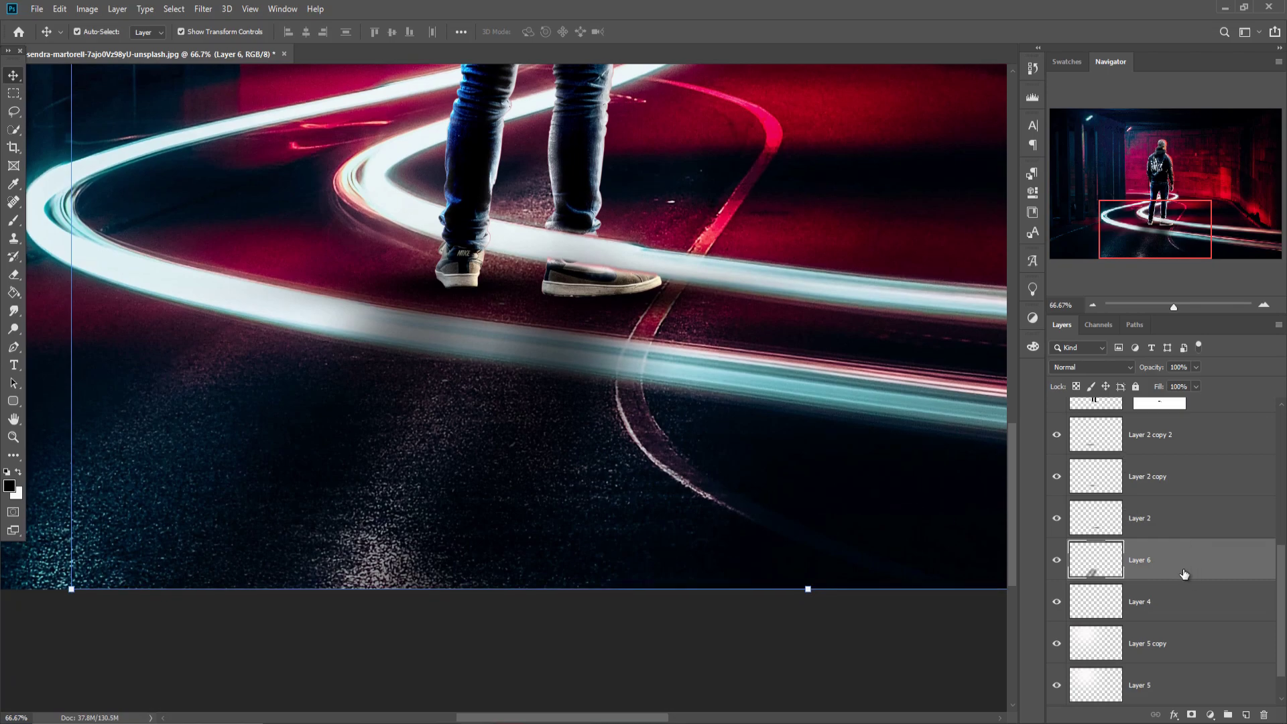
click(1197, 715)
click(12, 227)
click(308, 32)
drag(302, 54, 300, 54)
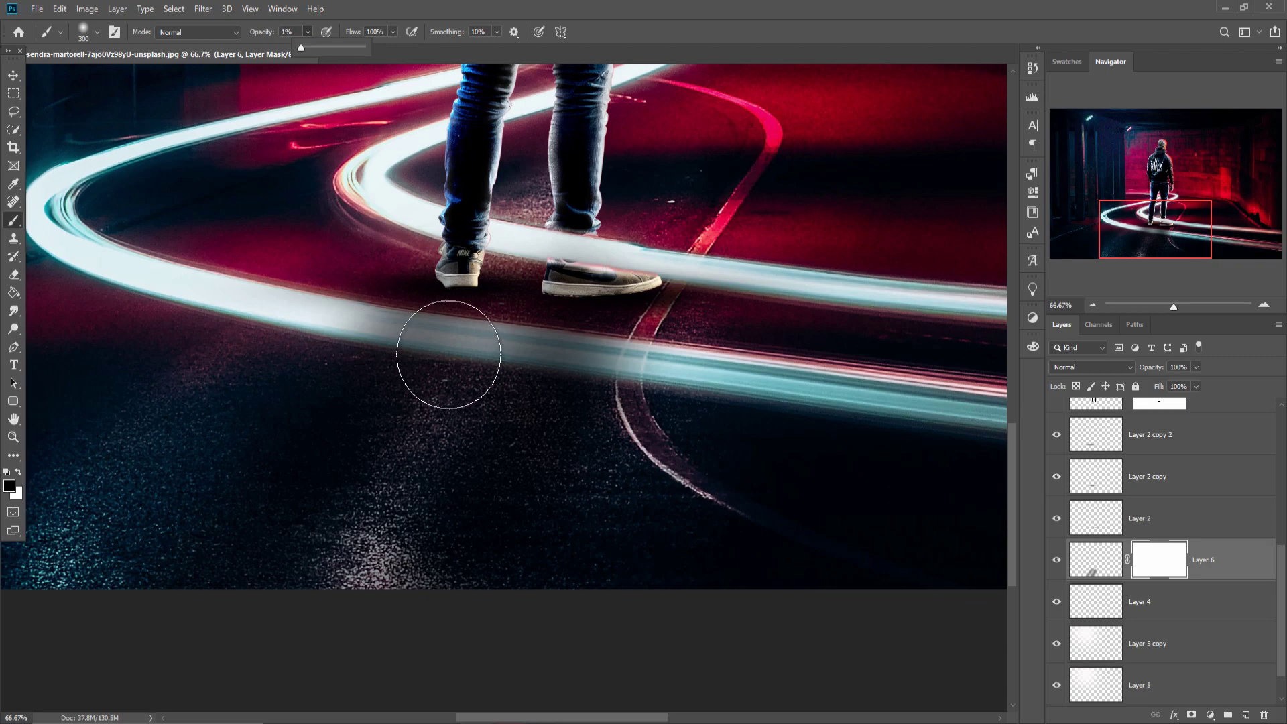
key(bracketleft)
key(bracketleft)
key(bracketleft)
key(bracketleft)
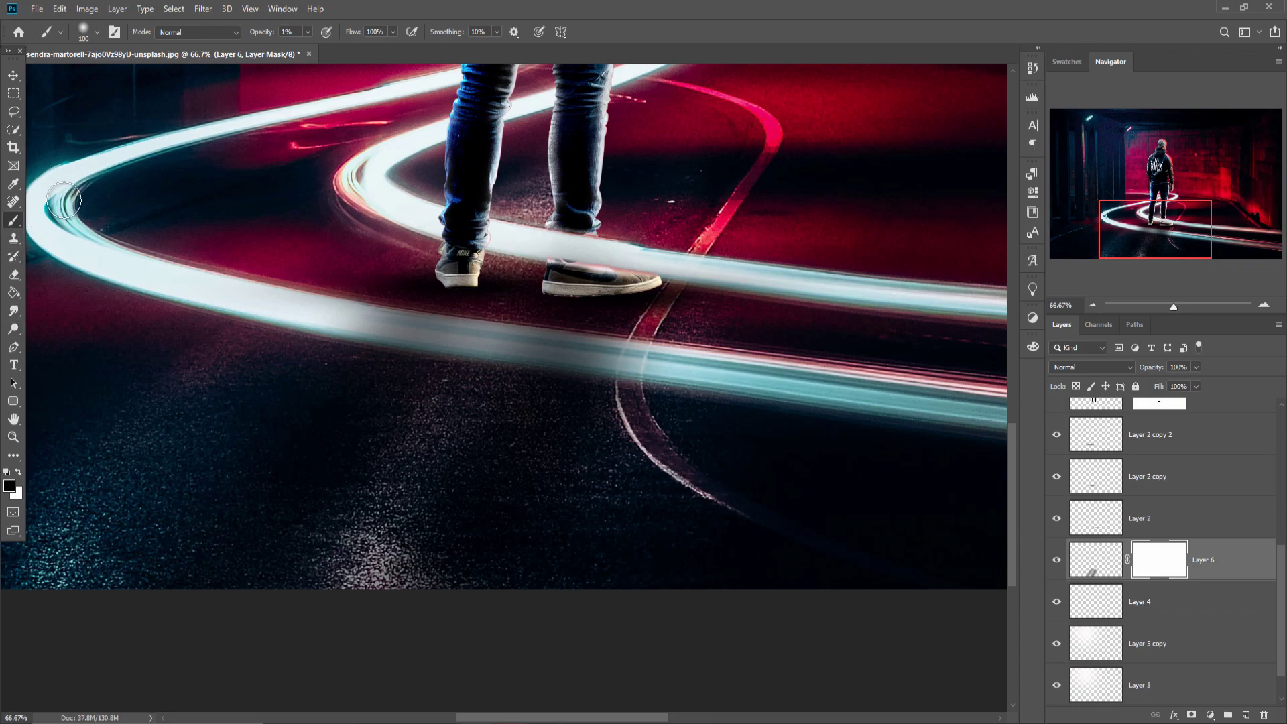
click(308, 32)
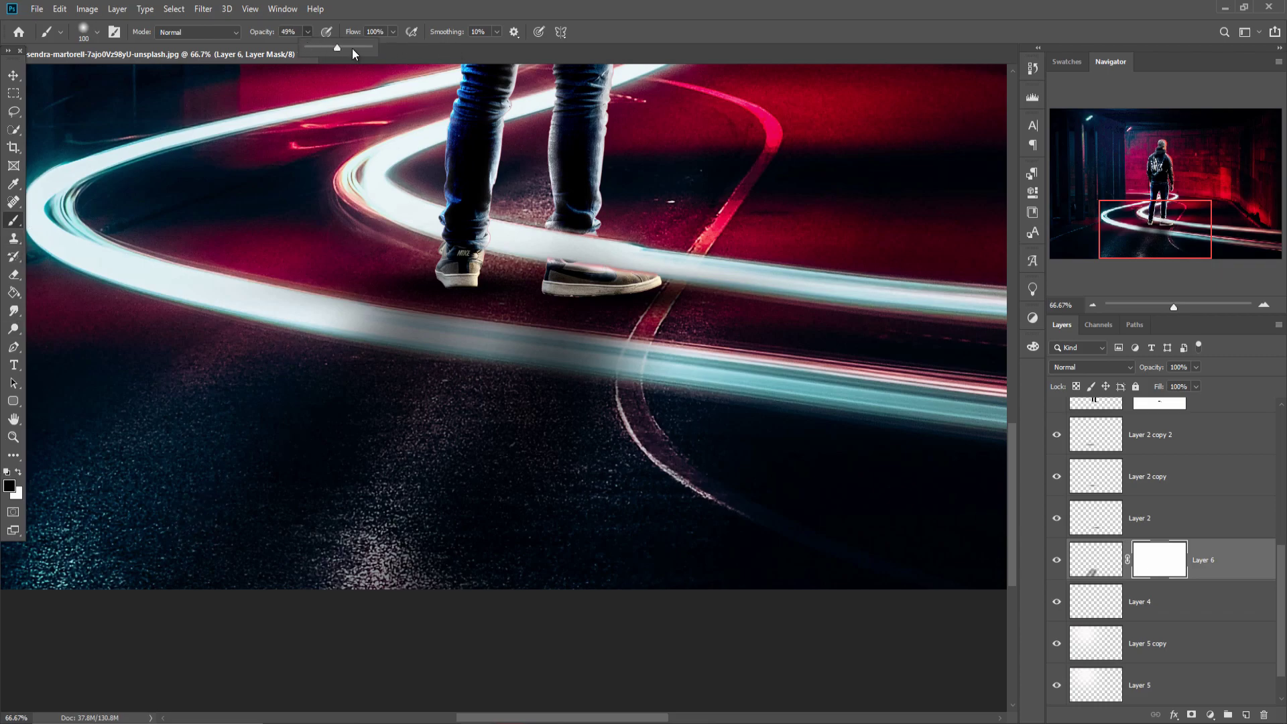
drag(344, 302, 681, 362)
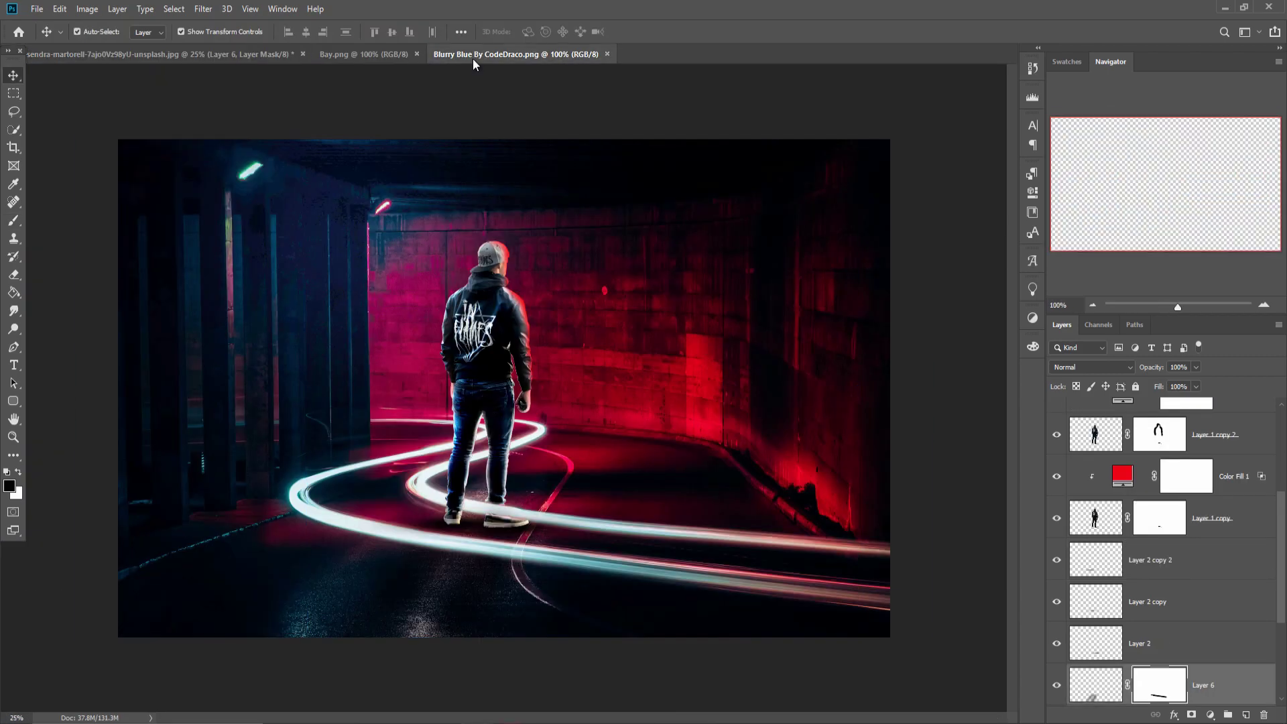
Step: Drag the Blurry Blue bokeh image into the tunnel document
click(473, 58)
drag(491, 59, 593, 114)
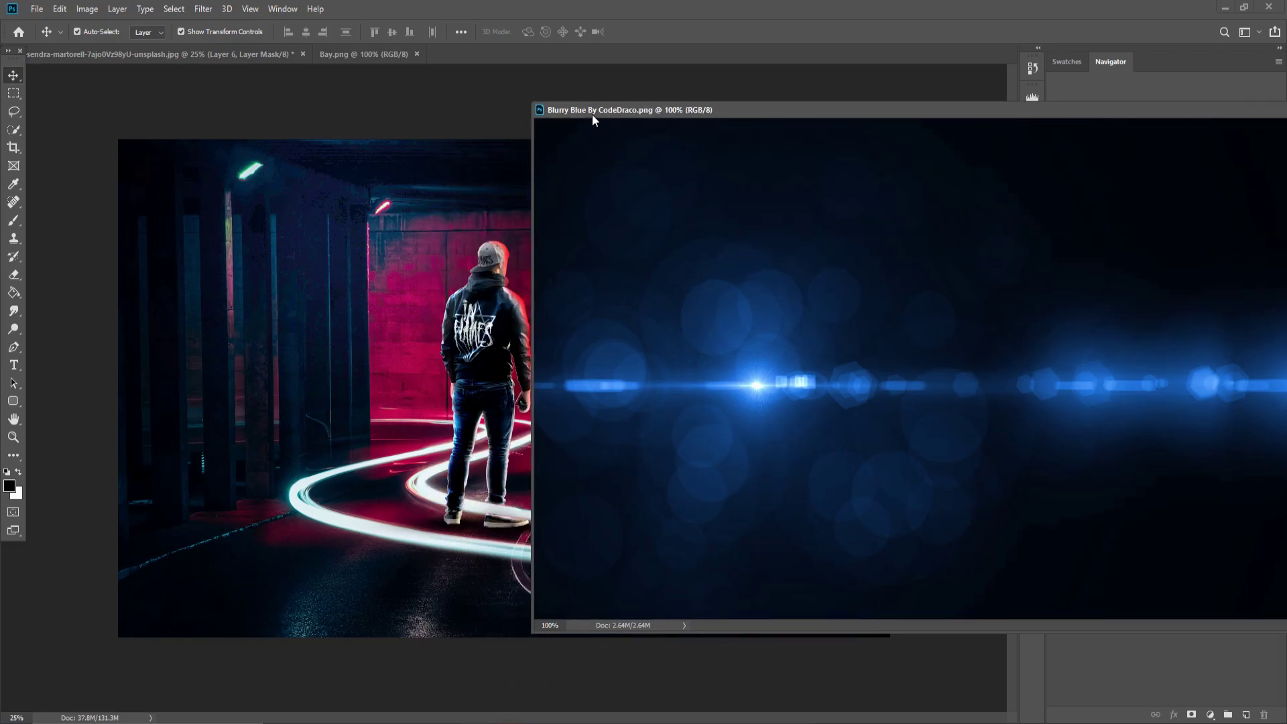
drag(727, 399, 441, 292)
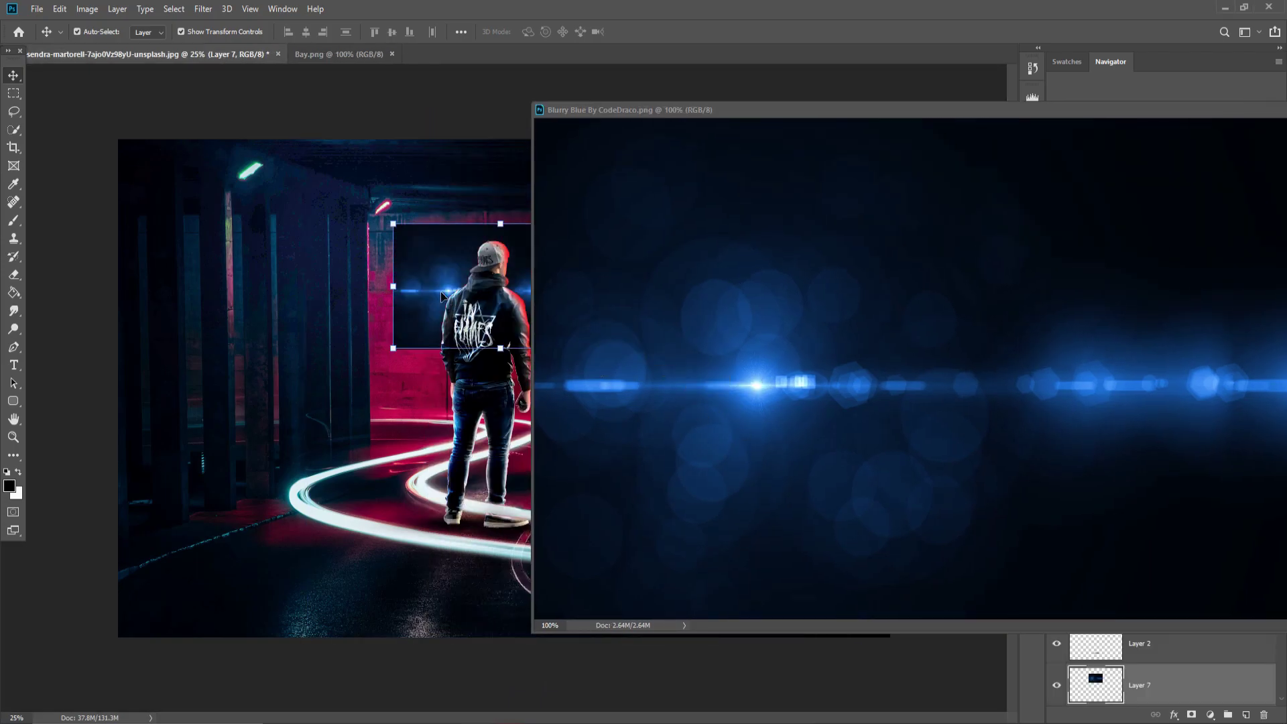
drag(1145, 110, 718, 409)
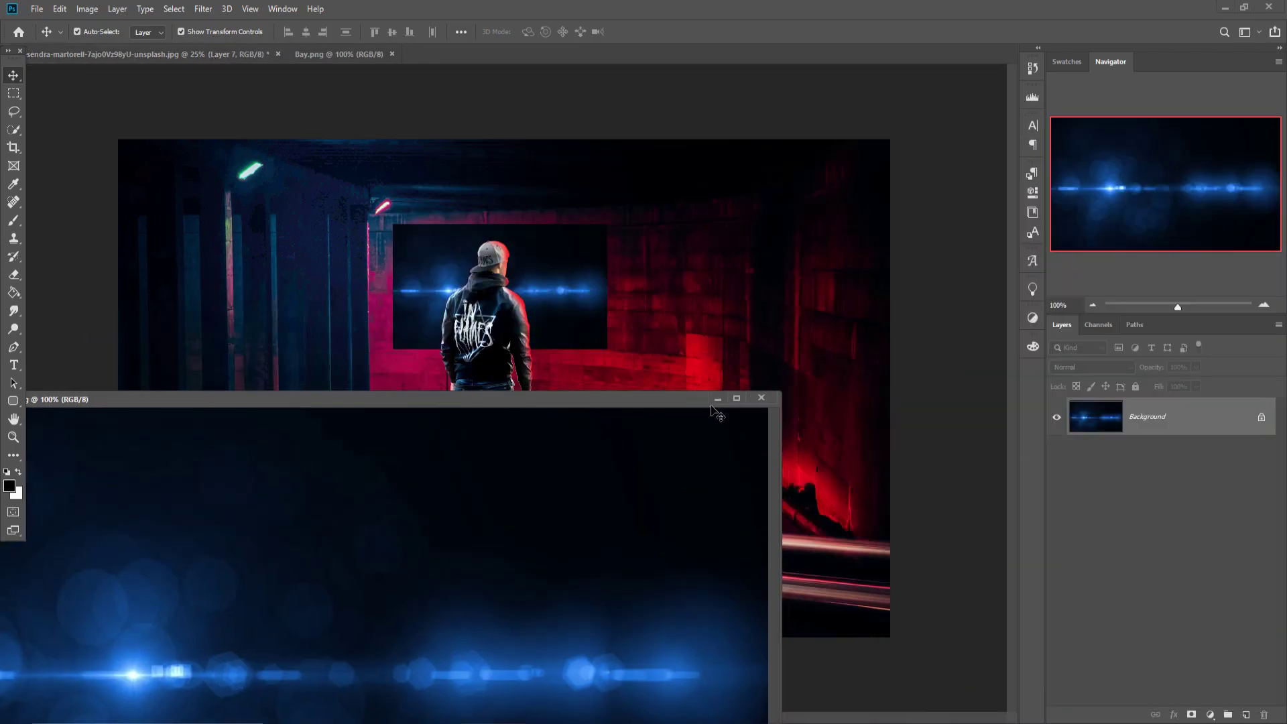
Step: Enlarge the bokeh layer over the upper scene and blend it in Screen mode
drag(605, 348, 1040, 598)
mouse_move(833, 445)
mouse_down()
mouse_move(609, 284)
mouse_move(655, 307)
mouse_up()
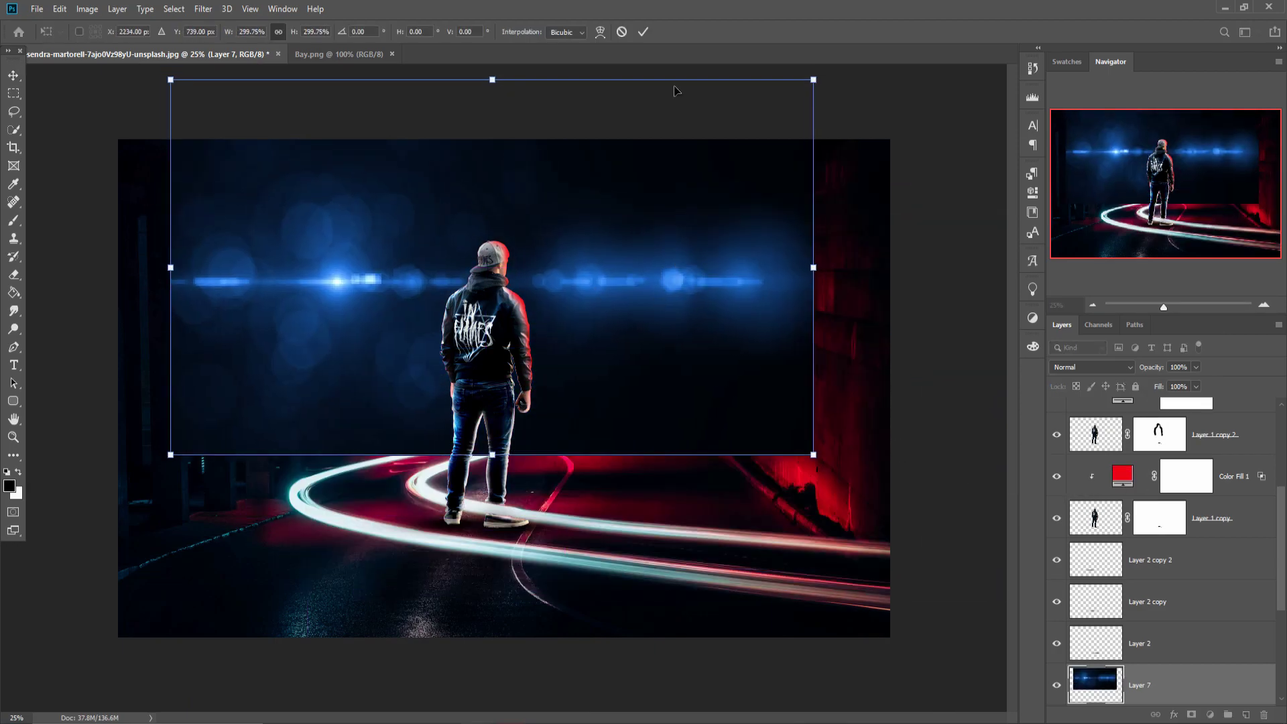
click(644, 35)
click(1121, 368)
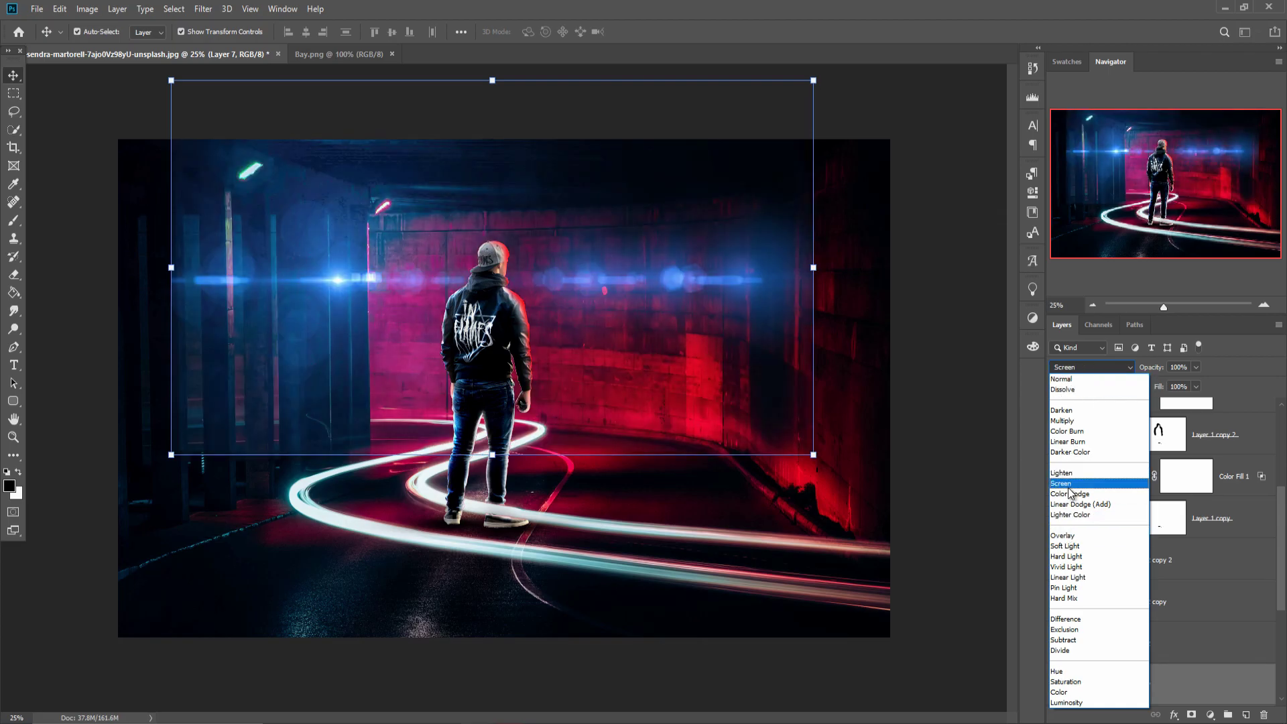
click(1069, 487)
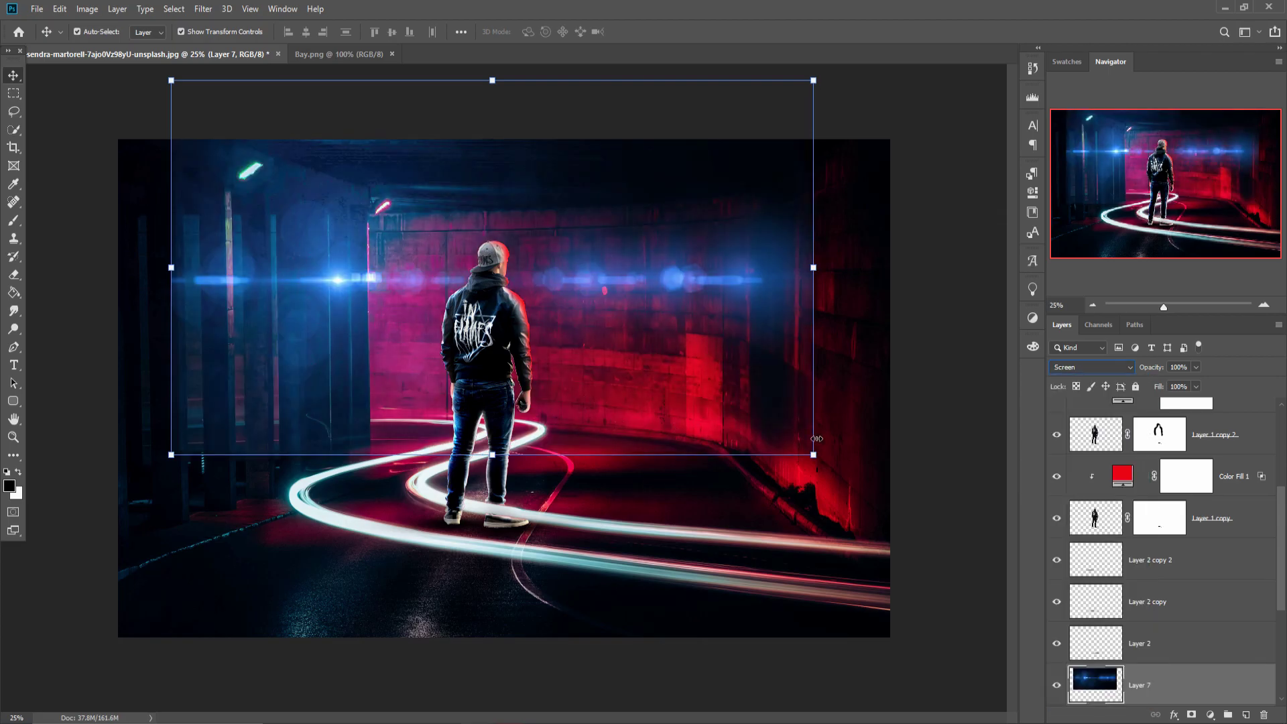
Step: Scale the bokeh further and position its band across the upper tunnel
drag(812, 455, 958, 529)
drag(792, 406, 725, 342)
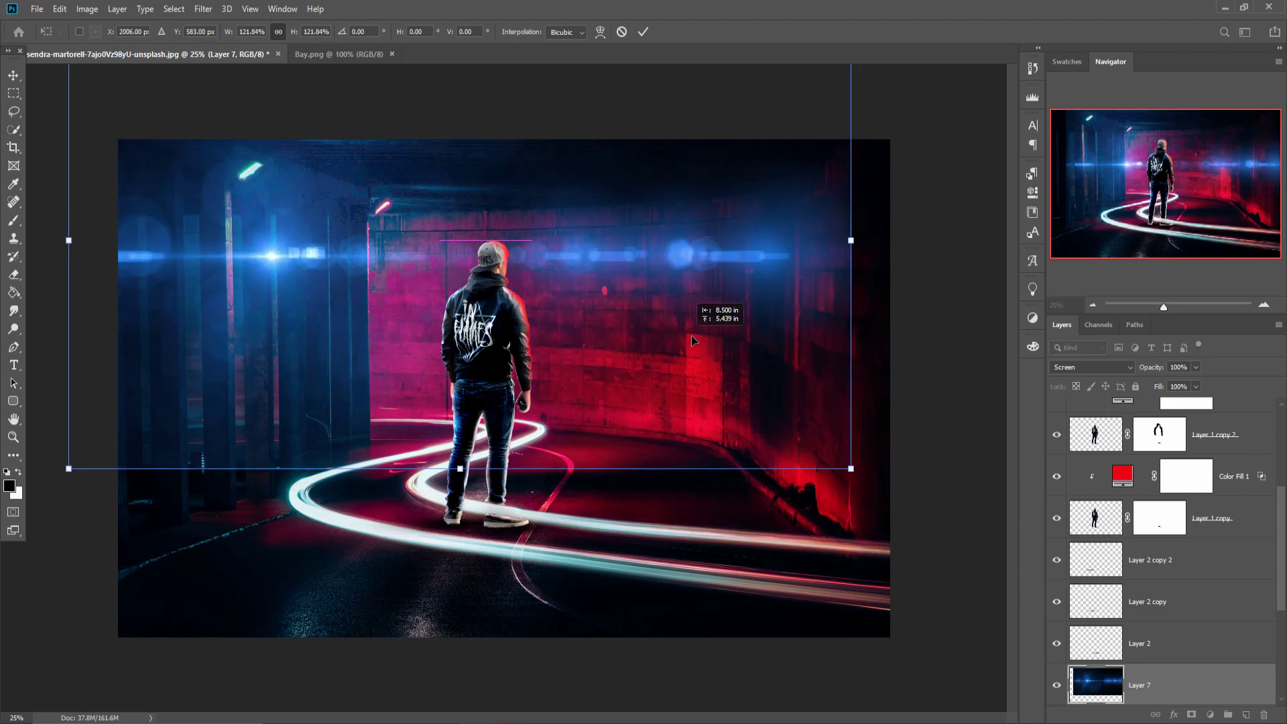
mouse_move(725, 342)
mouse_down()
mouse_move(682, 214)
mouse_move(698, 255)
mouse_up()
key(Return)
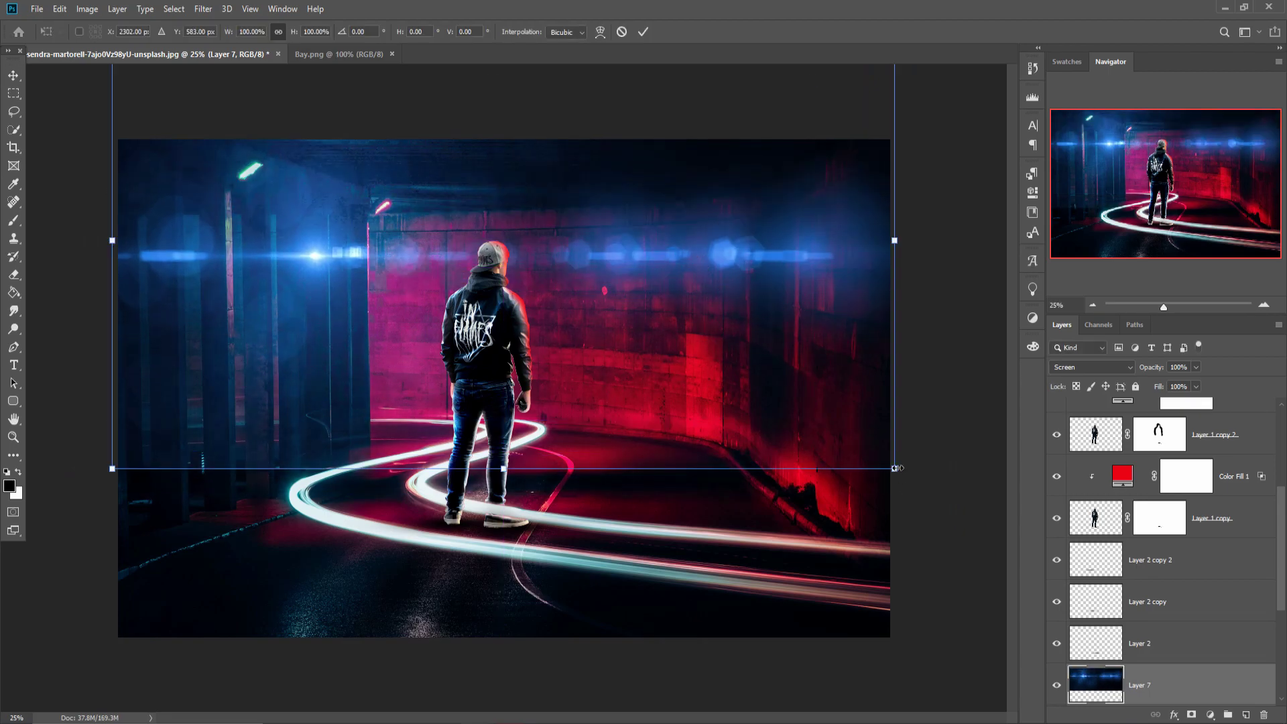
click(1127, 476)
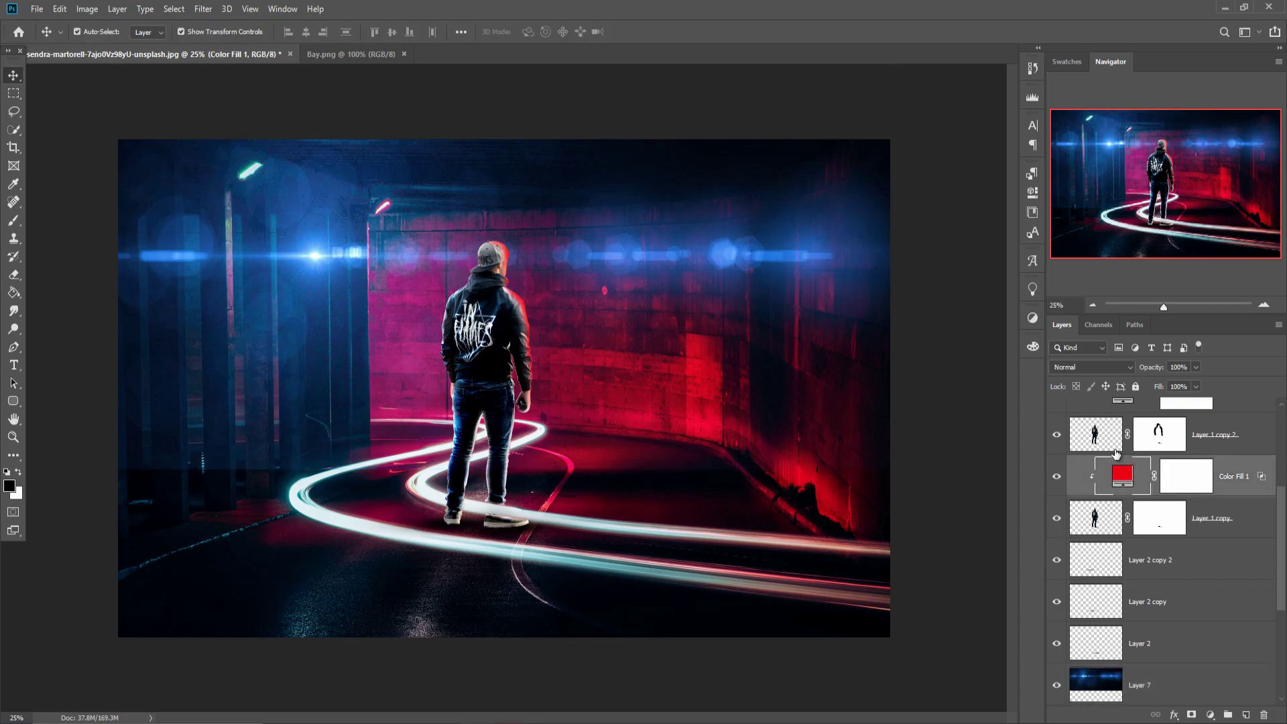
Step: Switch the red Color Fill 1 layer to Overlay, then select the man's Layer 1
click(1117, 369)
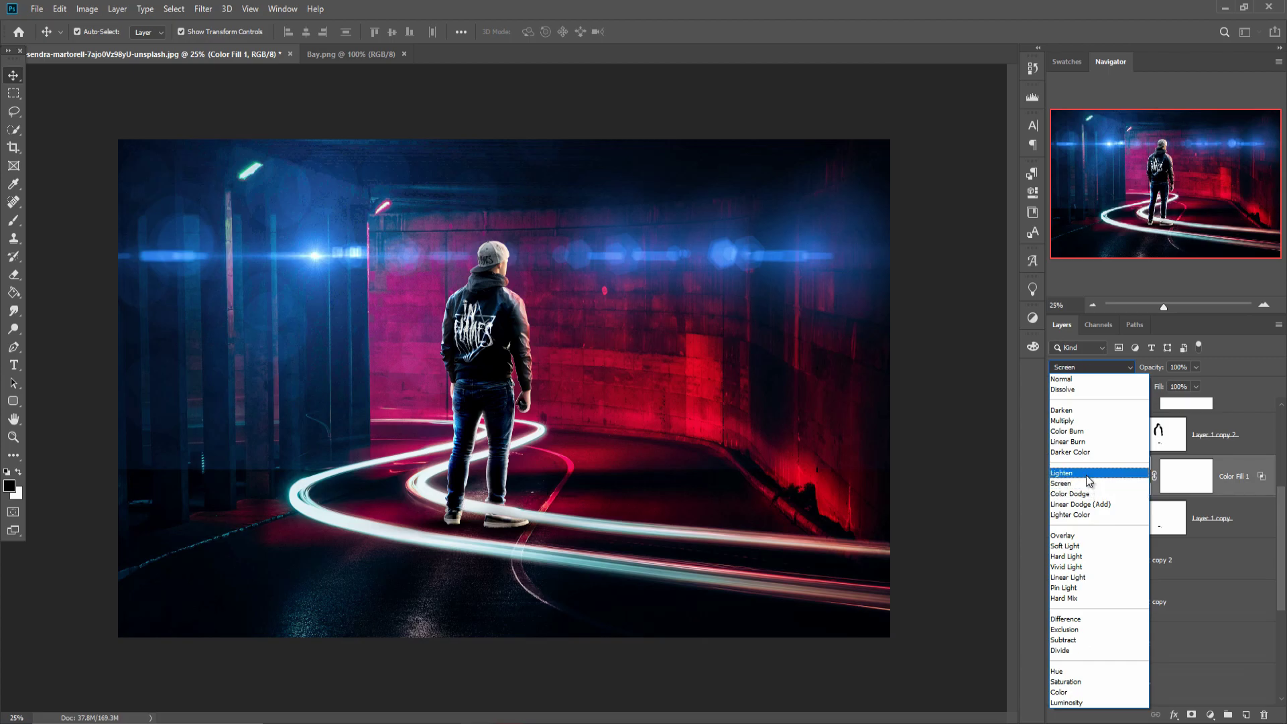
click(1083, 533)
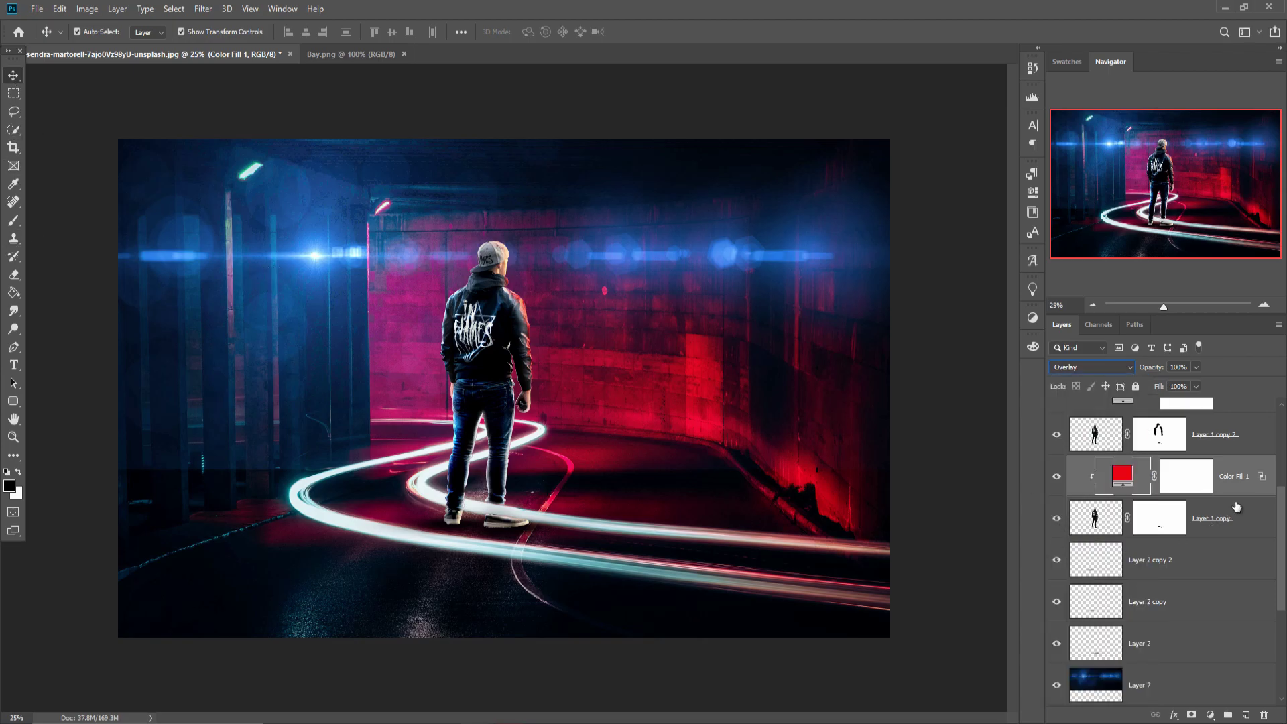
scroll(1238, 502, up, 5)
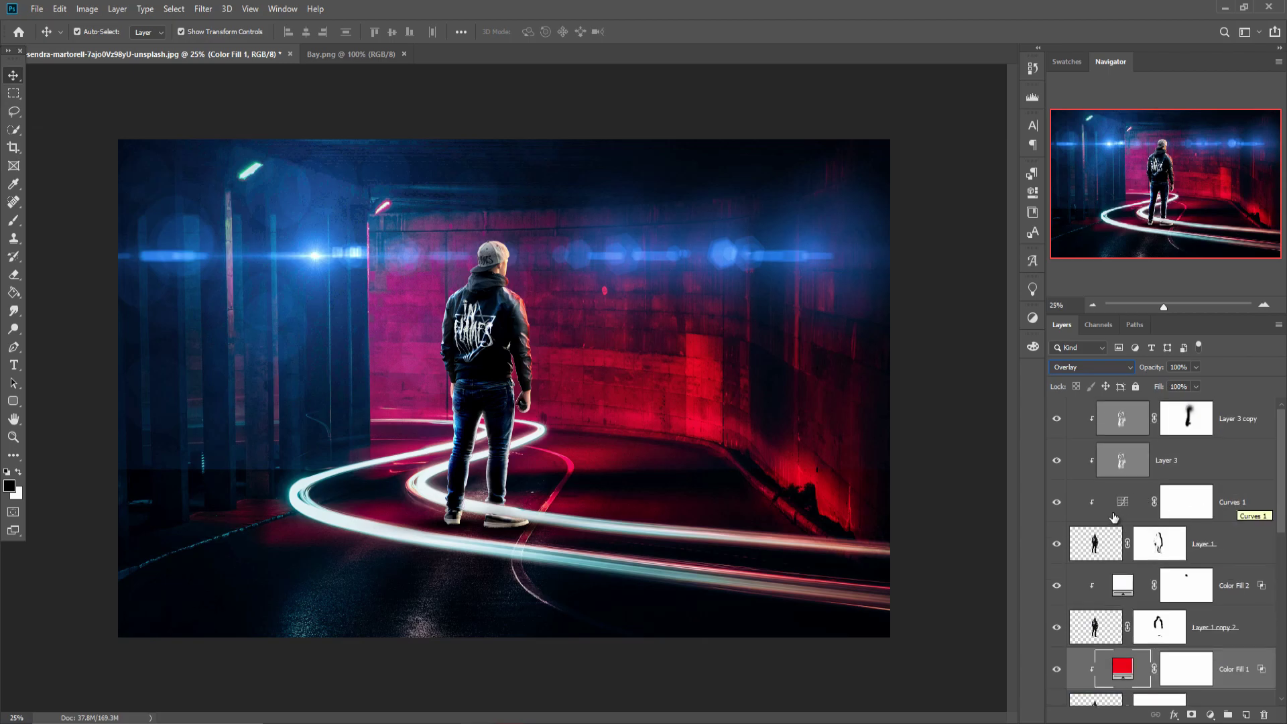
click(1089, 548)
click(204, 9)
Step: In Camera Raw, raise the man's exposure, highlights, whites and blacks
click(228, 88)
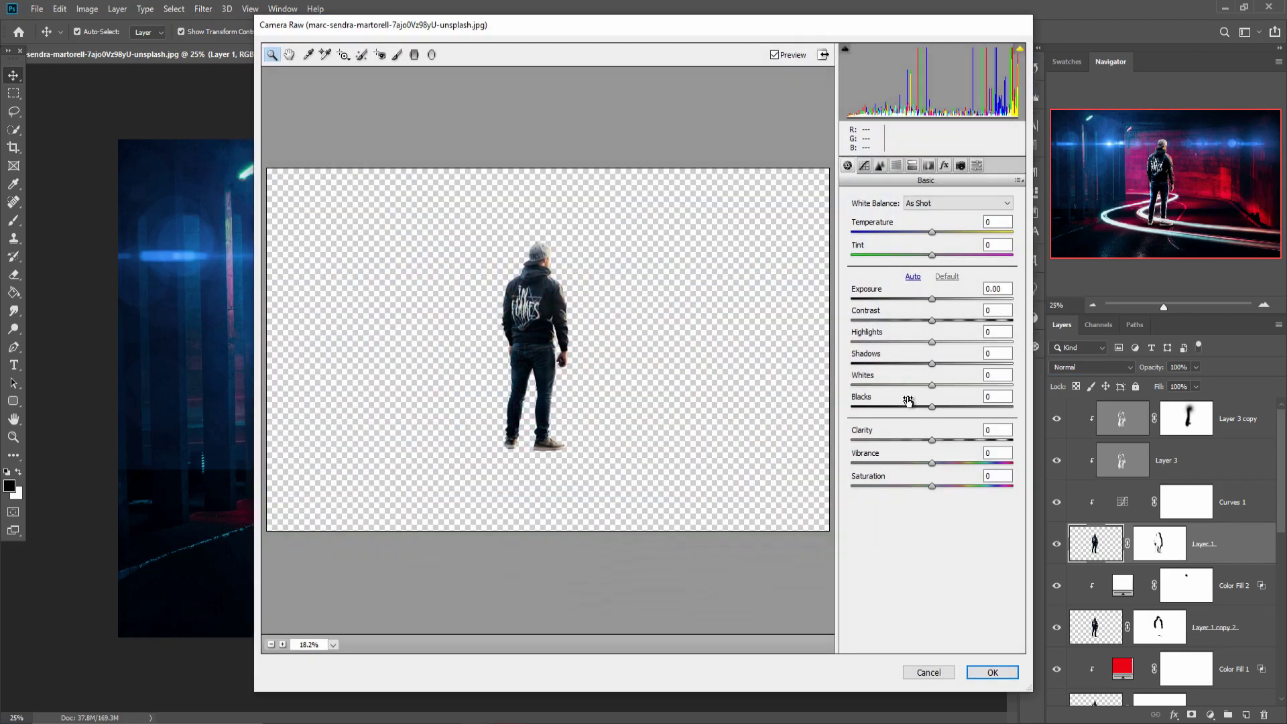
drag(934, 300, 942, 302)
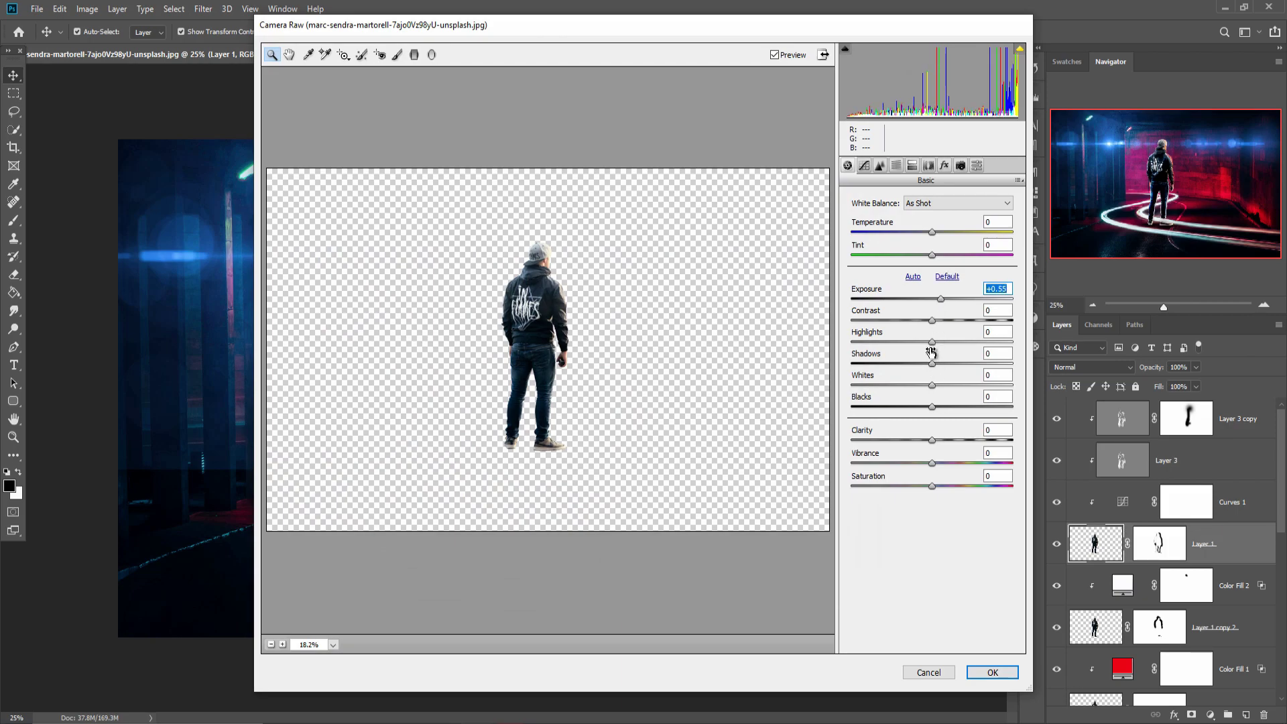
mouse_move(937, 347)
mouse_down()
mouse_move(974, 390)
mouse_move(946, 407)
mouse_up()
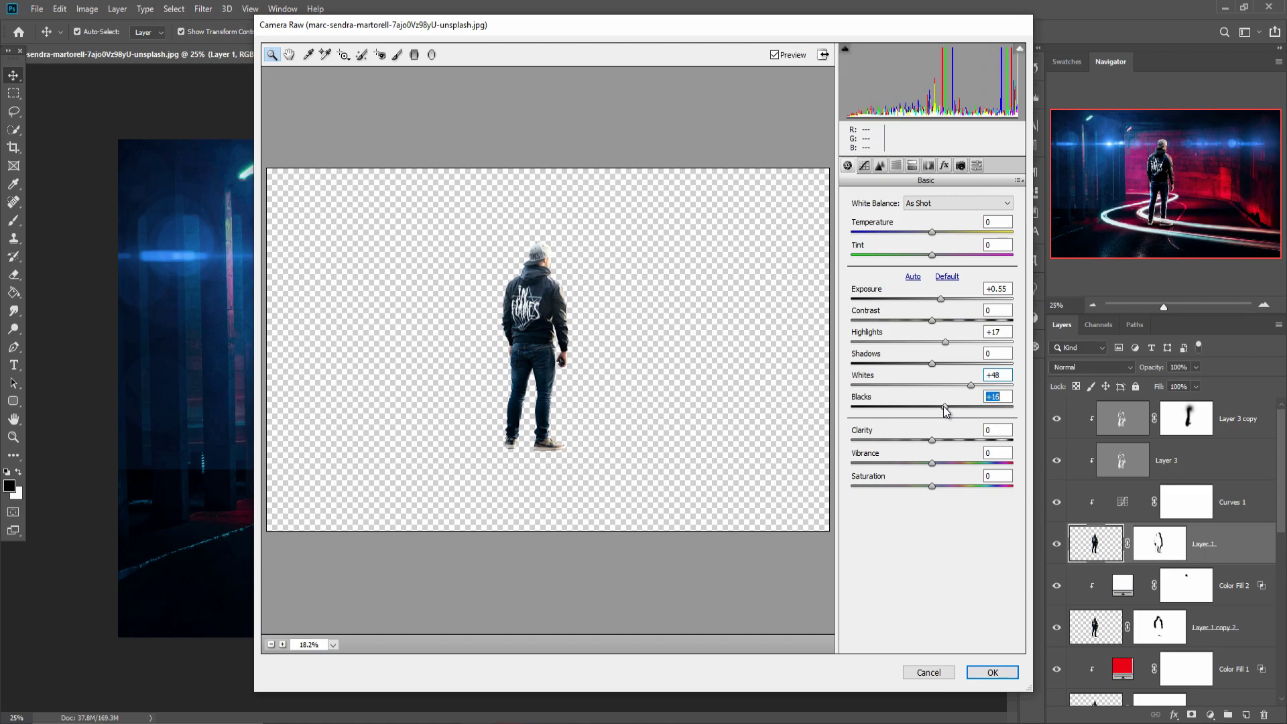
drag(932, 364, 944, 365)
click(989, 670)
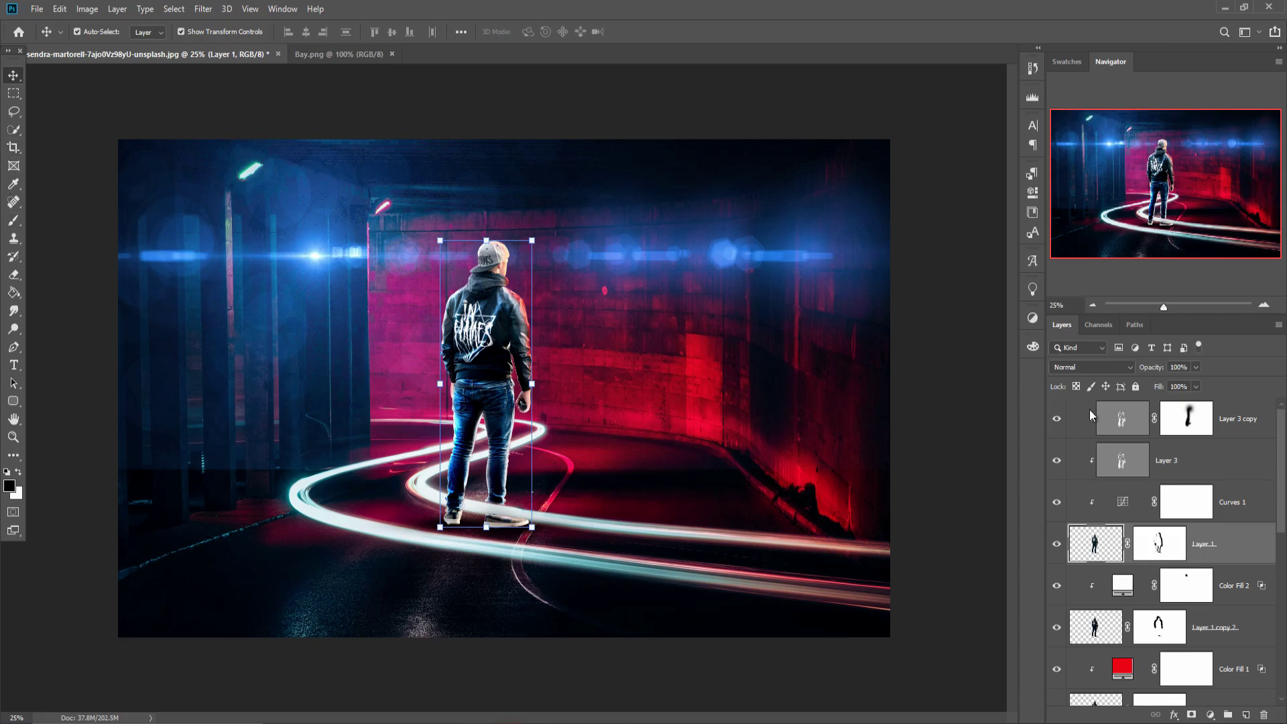
Step: Reapply Camera Raw to cool the man's temperature toward blue, about -22
click(204, 9)
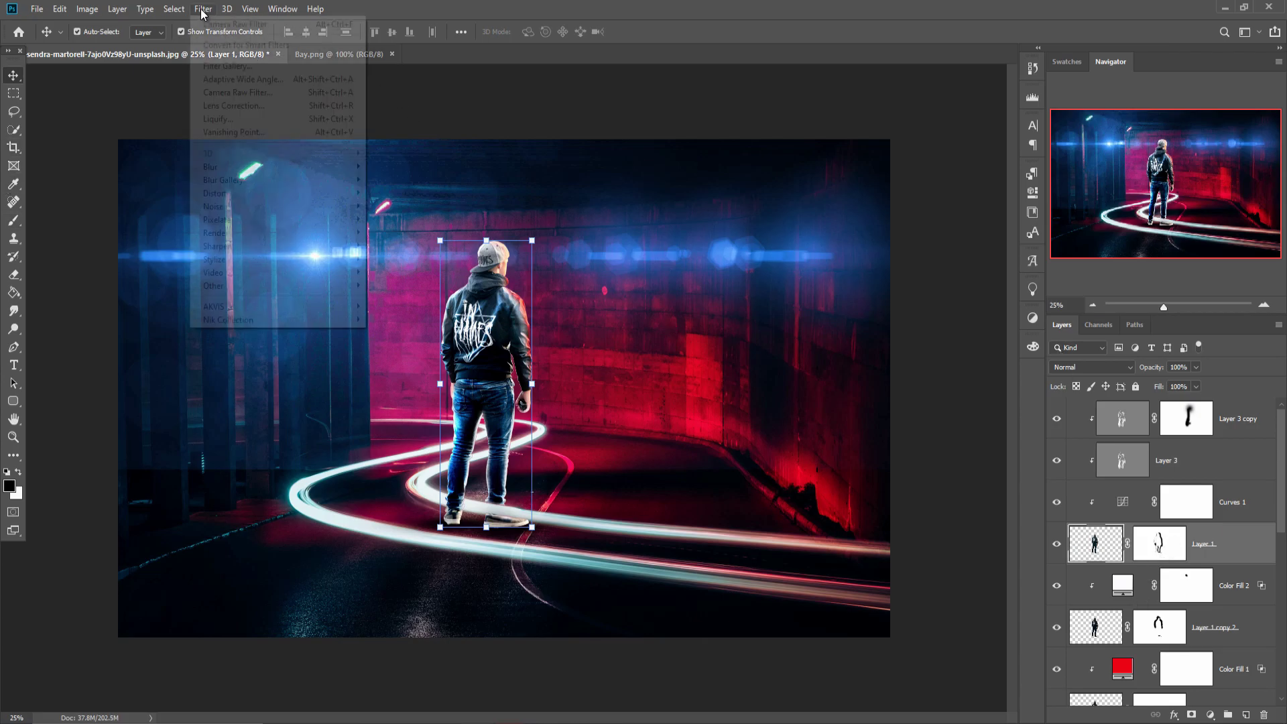
click(216, 94)
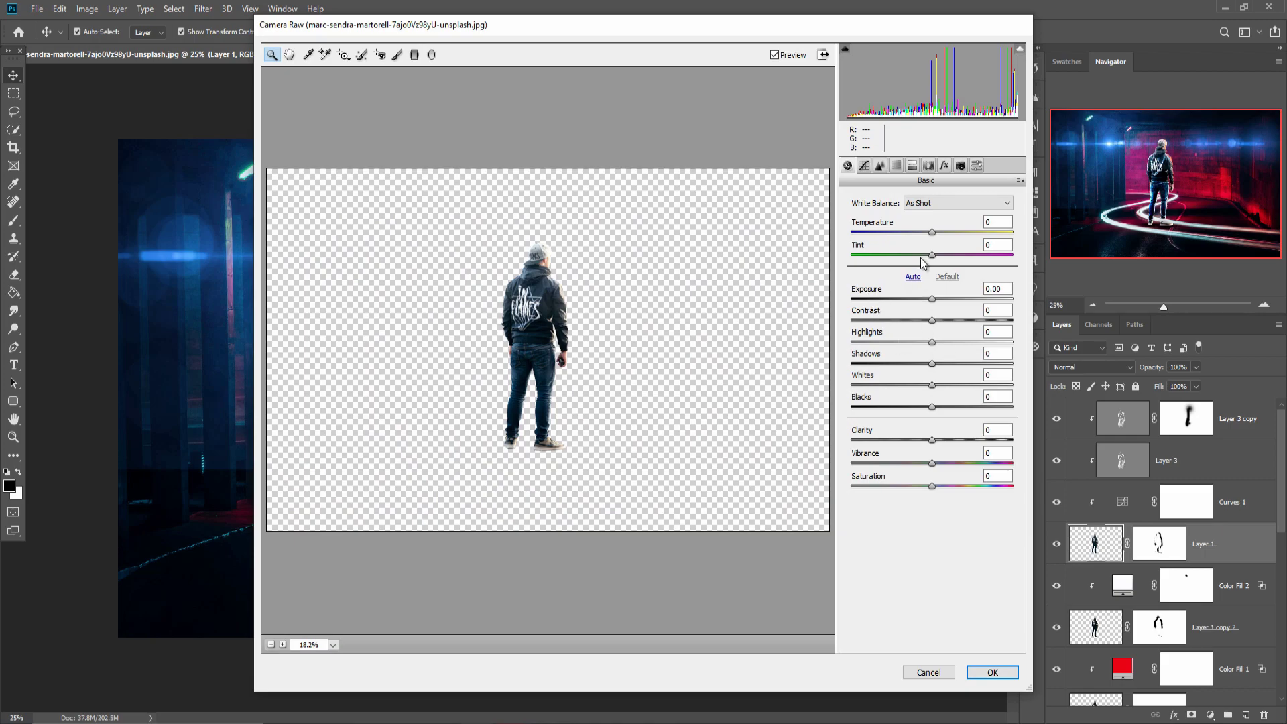
drag(932, 232, 915, 232)
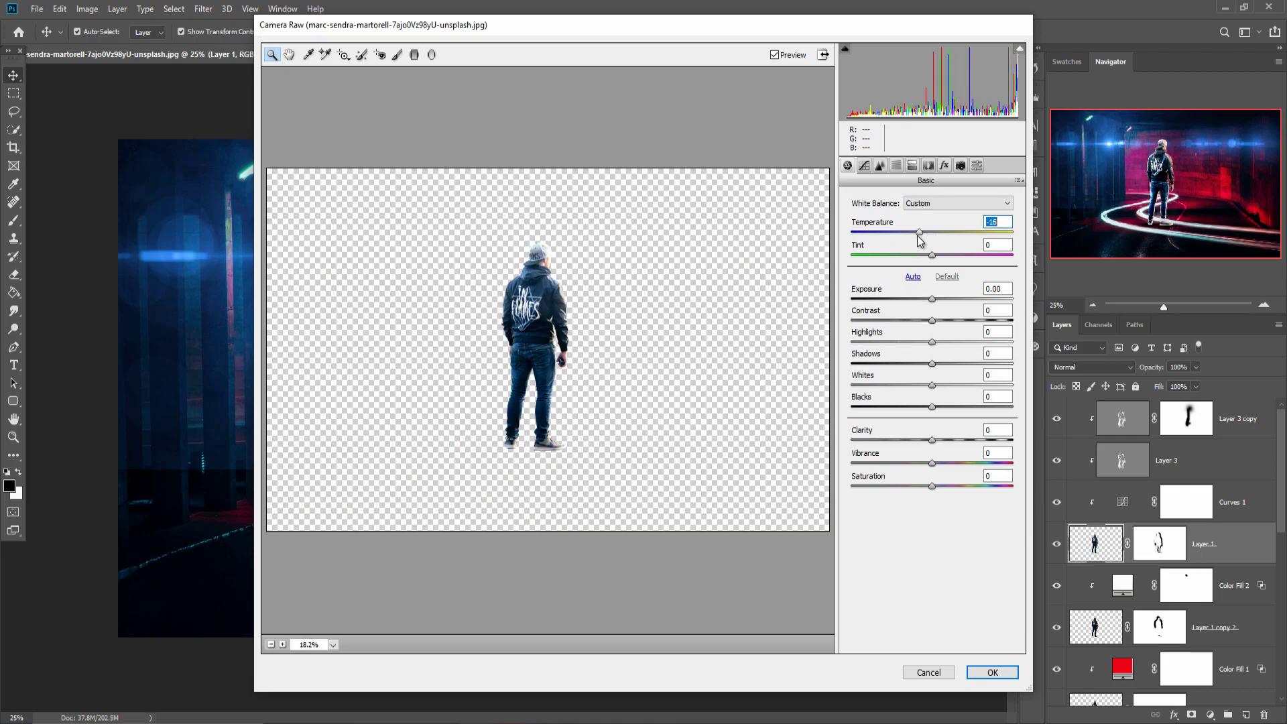
click(994, 671)
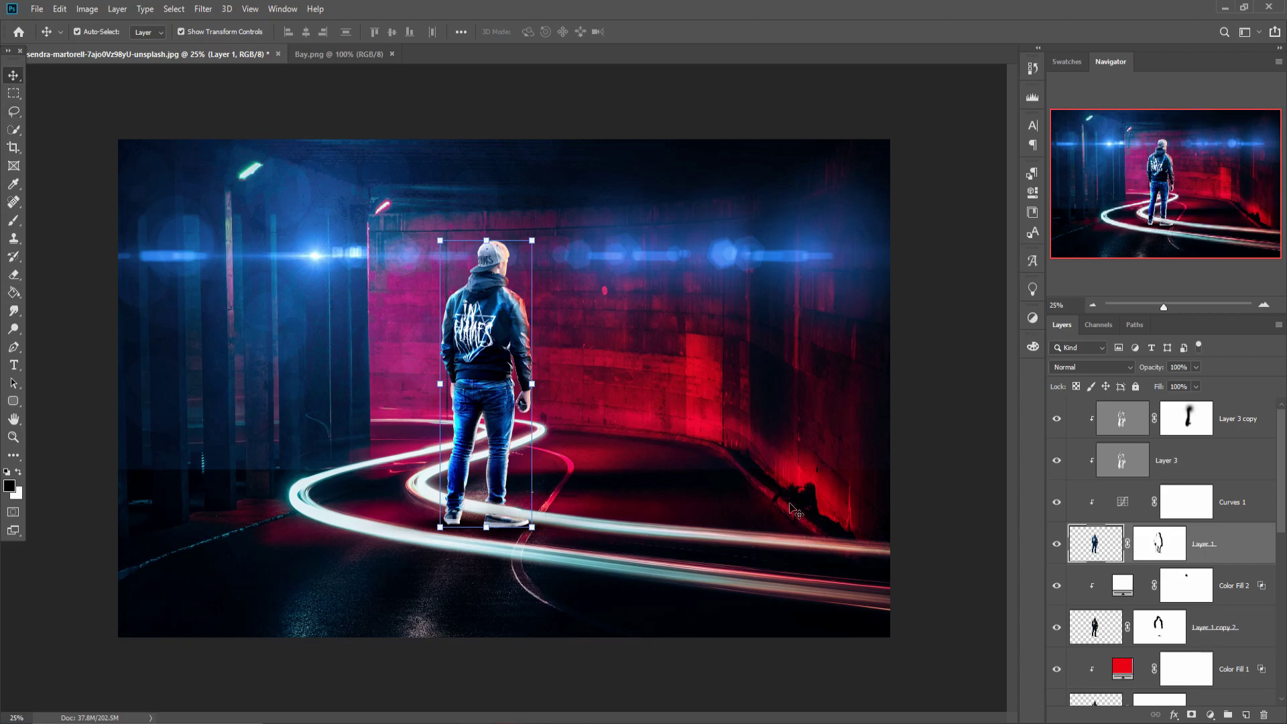
click(928, 374)
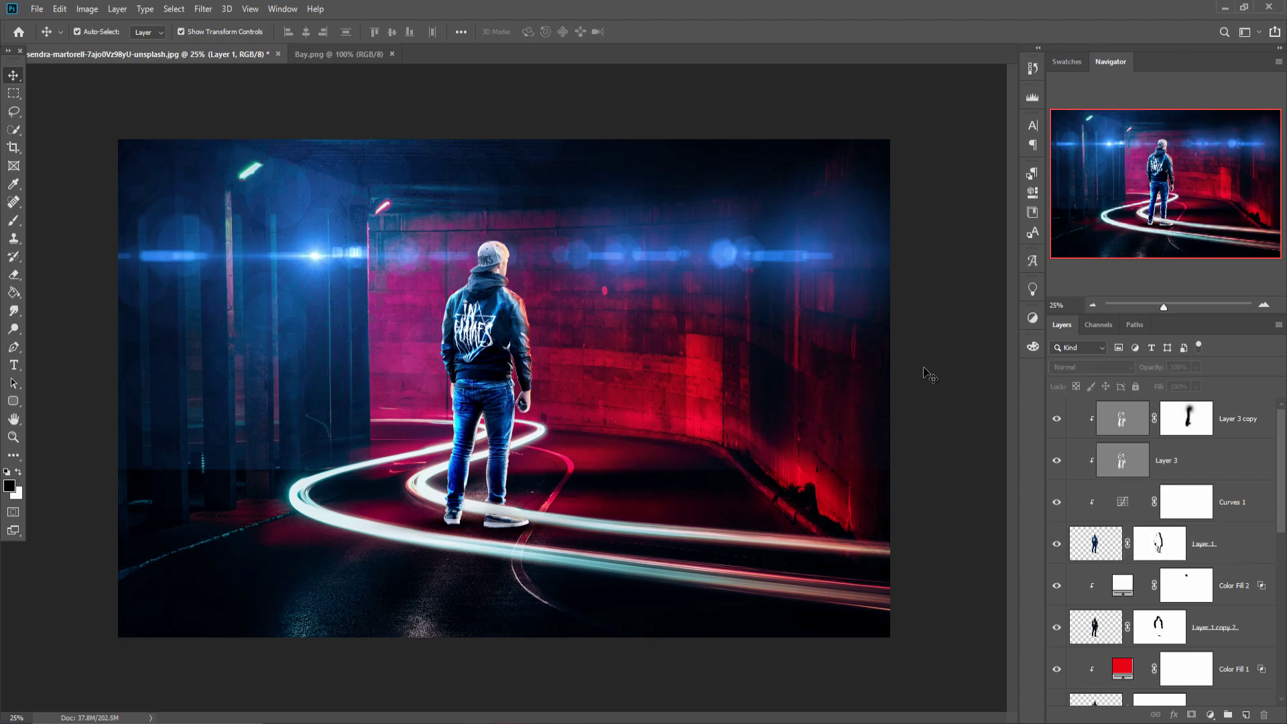
Step: Mask the bokeh Layer 7 and hide its blue glow along the lower floor
scroll(1209, 484, down, 3)
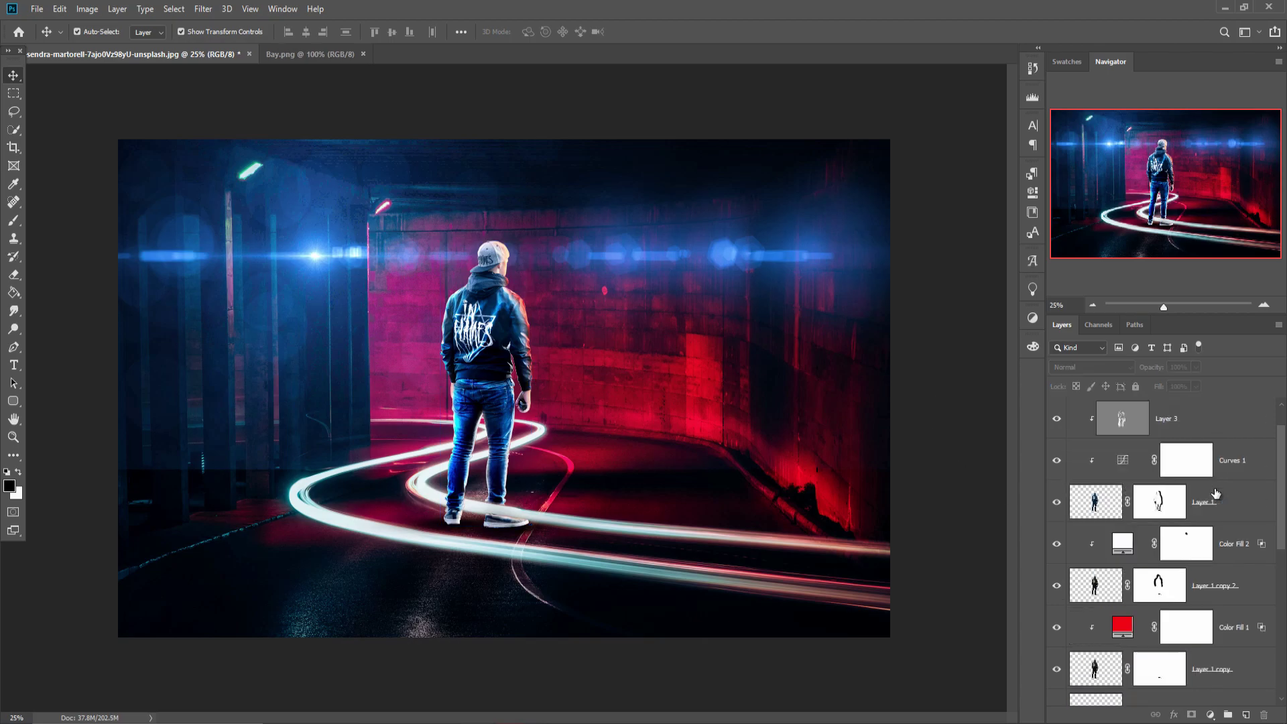
scroll(1203, 529, down, 3)
click(1183, 593)
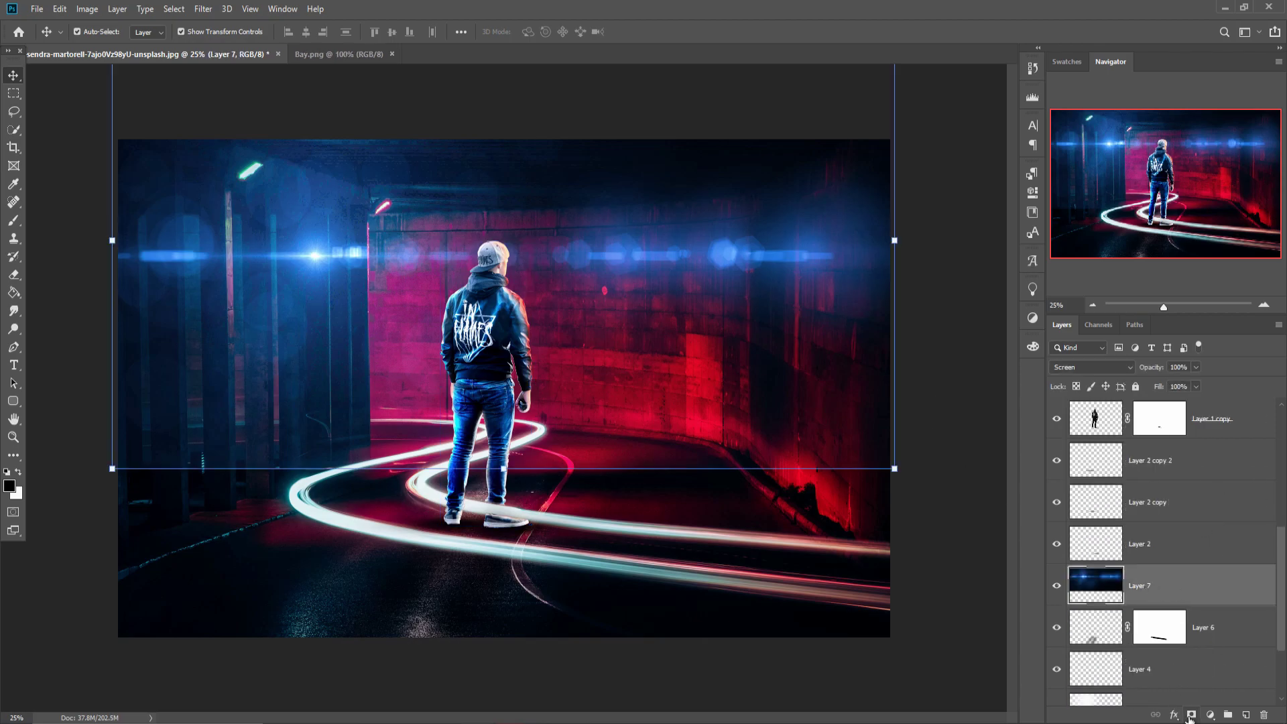
click(1190, 716)
click(14, 220)
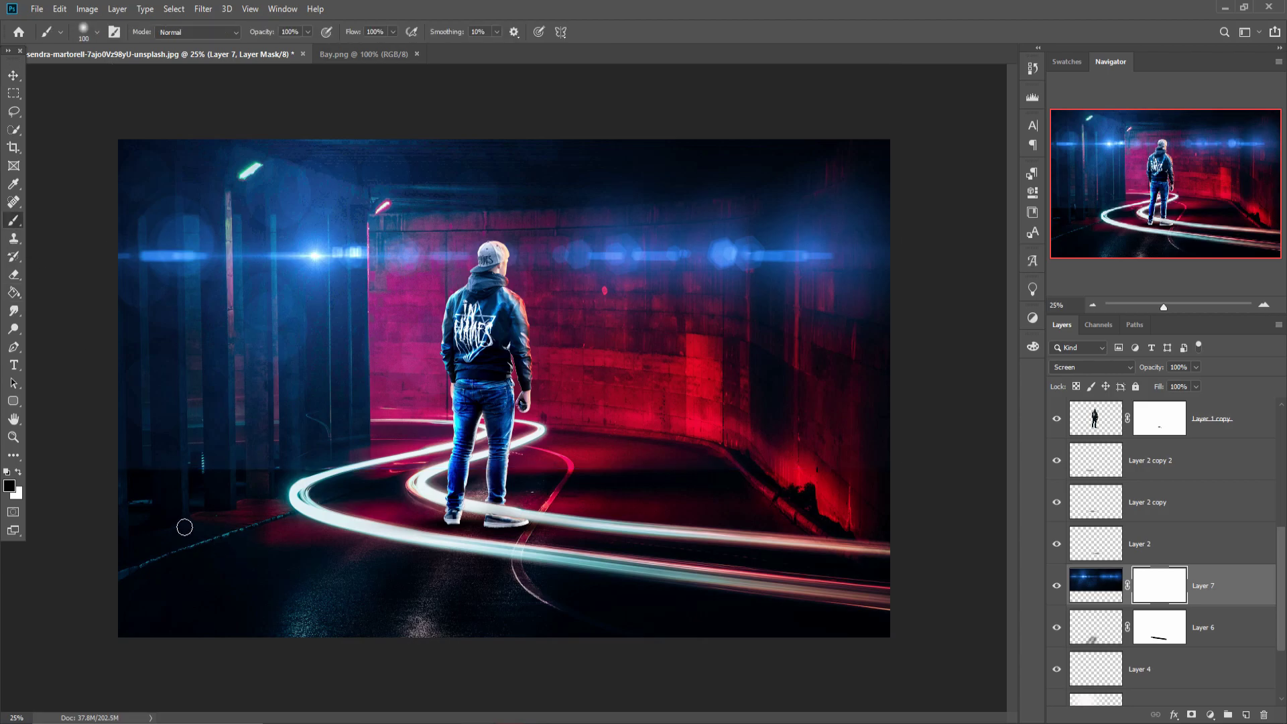
key(bracketright)
key(bracketright)
key(bracketright)
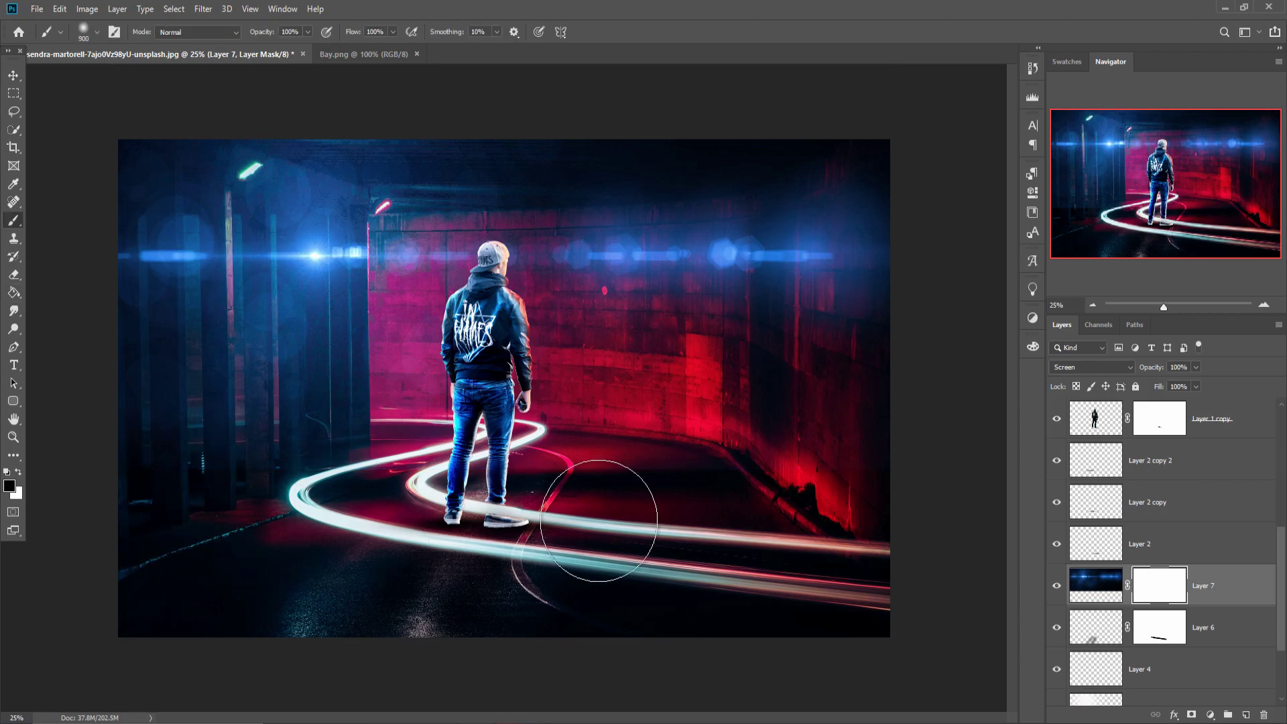
drag(35, 521, 979, 536)
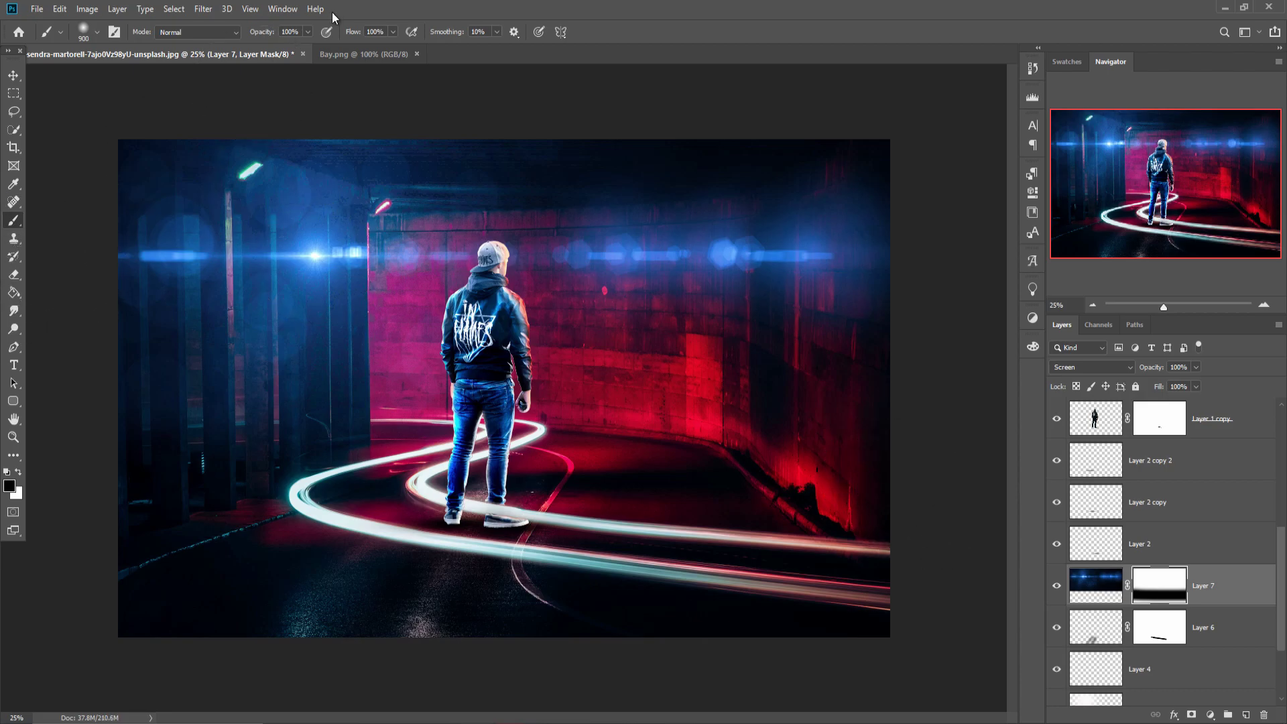
Step: Softly fade the bokeh's left side with a larger brush at about 31% opacity
click(307, 32)
drag(298, 51, 265, 50)
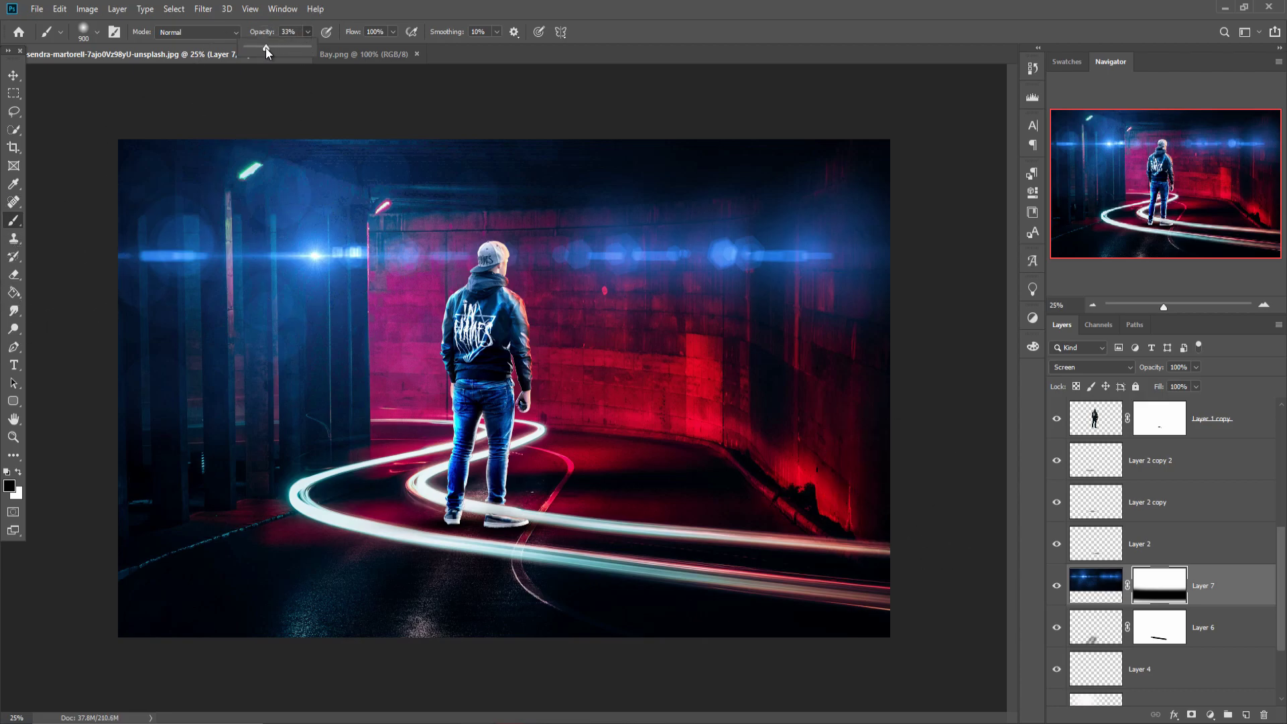
key(bracketright)
key(bracketright)
key(bracketright)
key(bracketright)
key(bracketright)
mouse_move(207, 489)
mouse_down()
mouse_move(359, 503)
mouse_move(675, 489)
mouse_move(416, 496)
mouse_up()
mouse_move(128, 375)
mouse_down()
mouse_move(89, 494)
mouse_move(397, 546)
mouse_move(400, 526)
mouse_up()
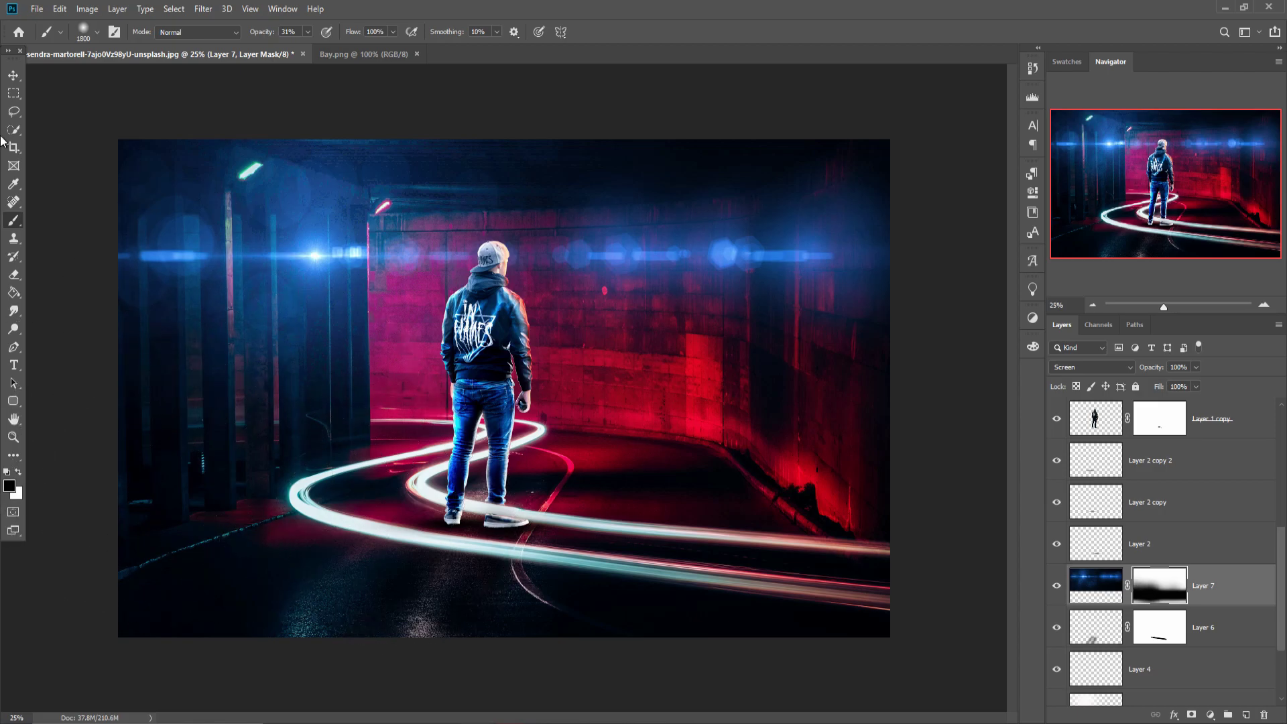
Step: Drop the Bay.png lens flare into the tunnel photo
key(v)
mouse_move(367, 58)
mouse_down()
mouse_move(373, 103)
mouse_move(550, 112)
mouse_up()
mouse_move(758, 278)
mouse_down()
mouse_move(376, 393)
mouse_move(403, 402)
mouse_up()
Step: Close the Bay.png window and move the flare layer to the top of the stack
drag(1249, 134, 670, 450)
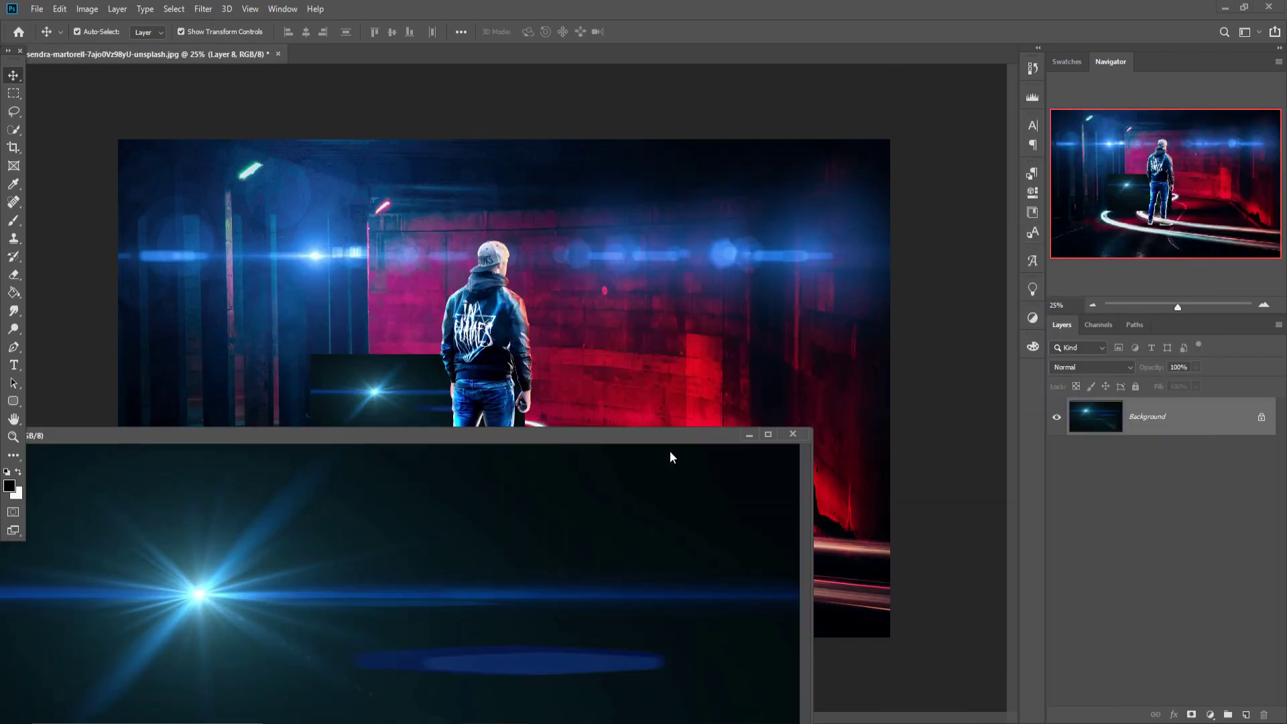
click(746, 449)
drag(1148, 690, 1170, 424)
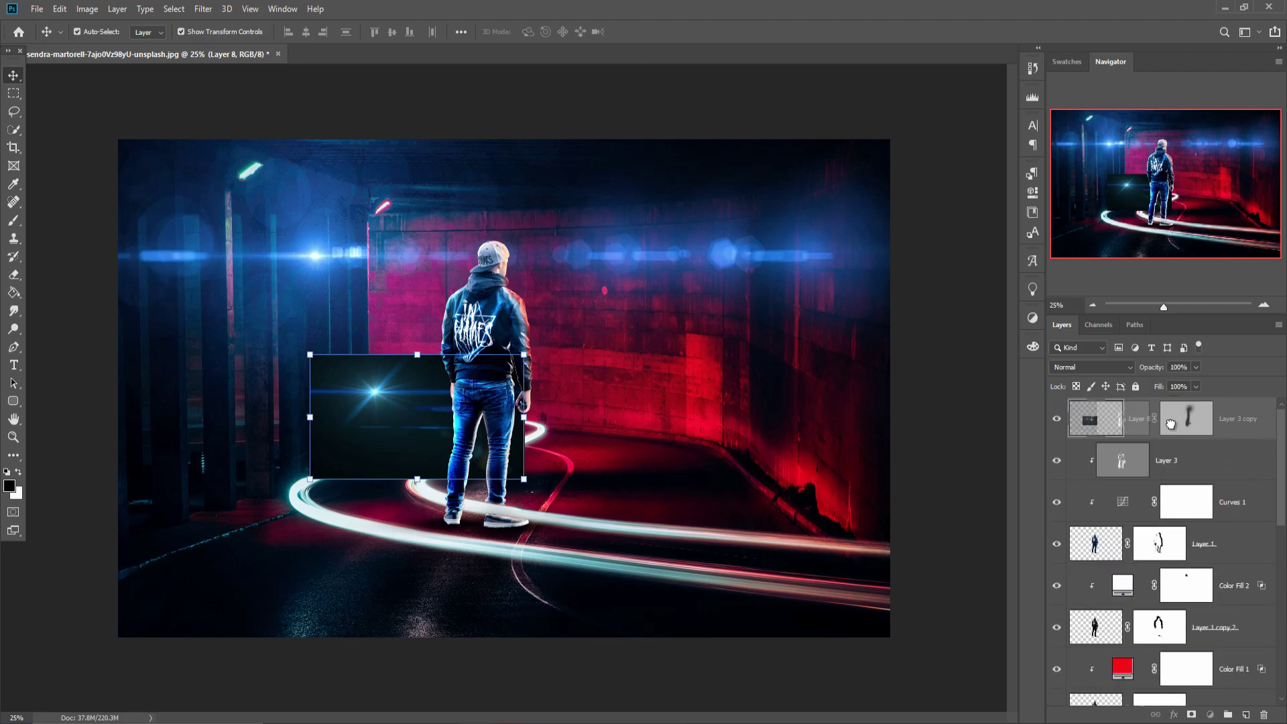
drag(1170, 424, 1170, 410)
Step: Enlarge the flare across the lower scene and blend it in Screen mode
key(ctrl+t)
drag(524, 479, 1060, 718)
drag(846, 552, 736, 554)
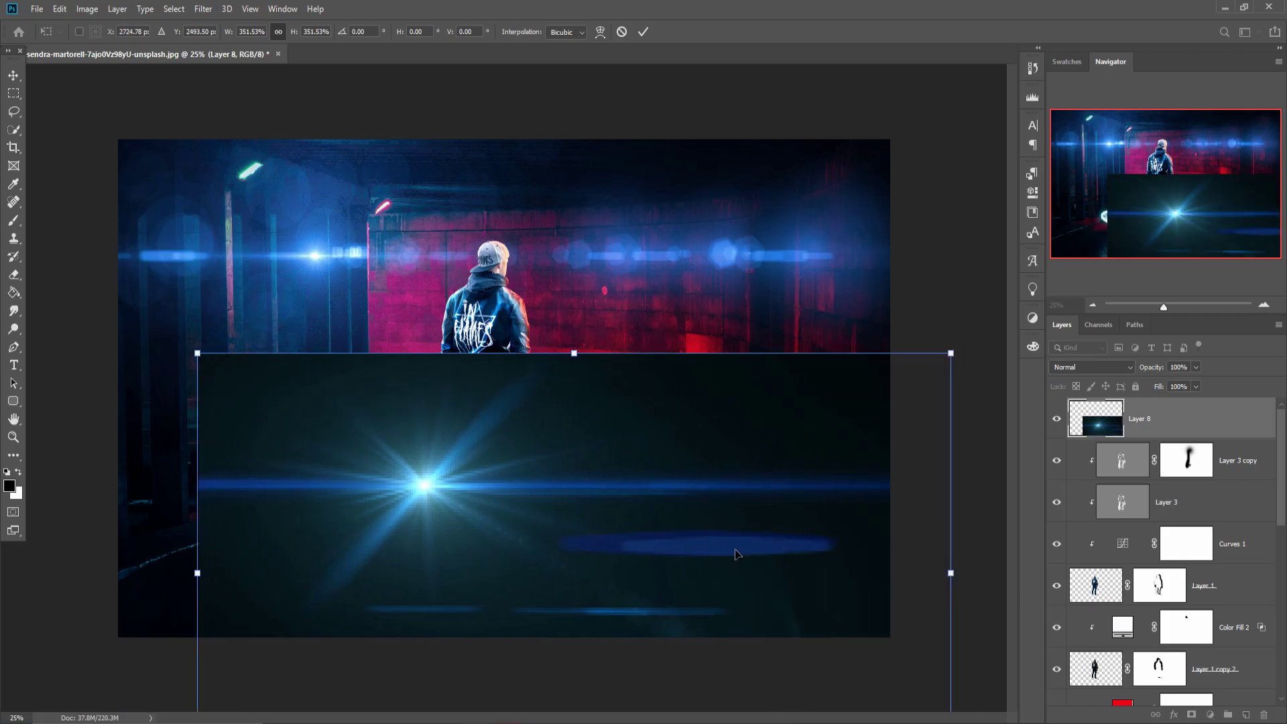
click(643, 31)
click(1091, 366)
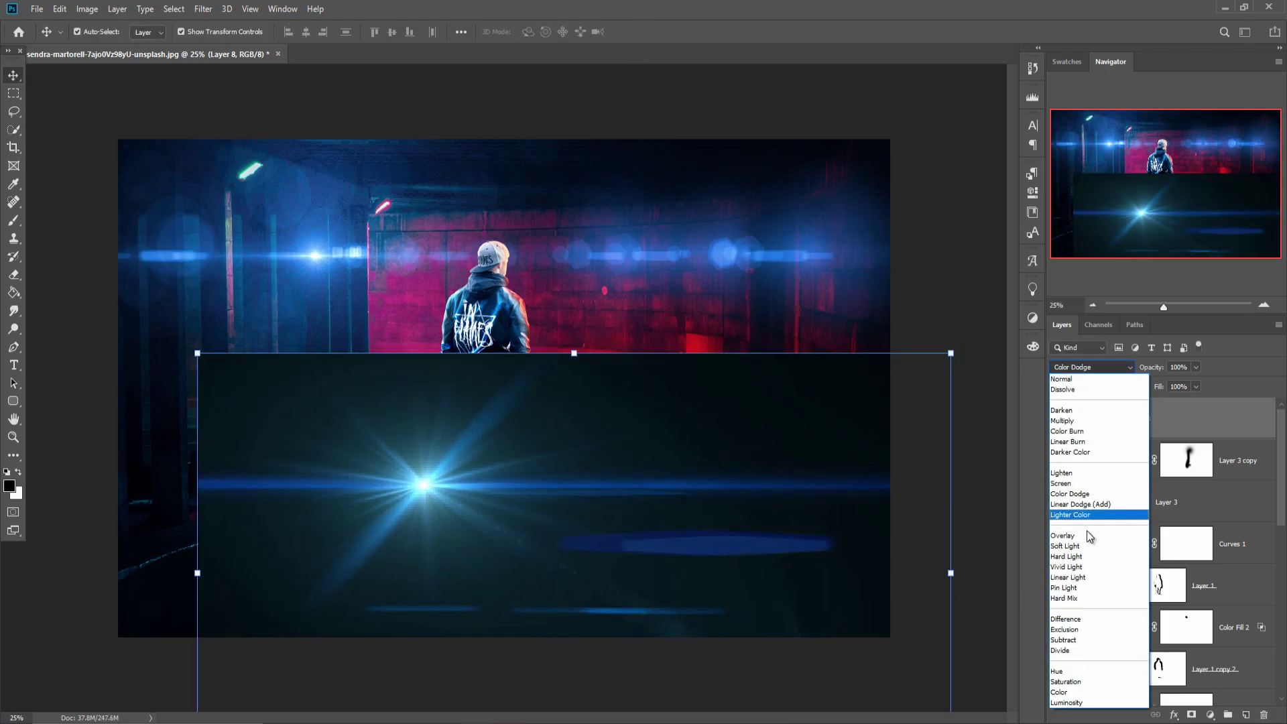
click(1077, 484)
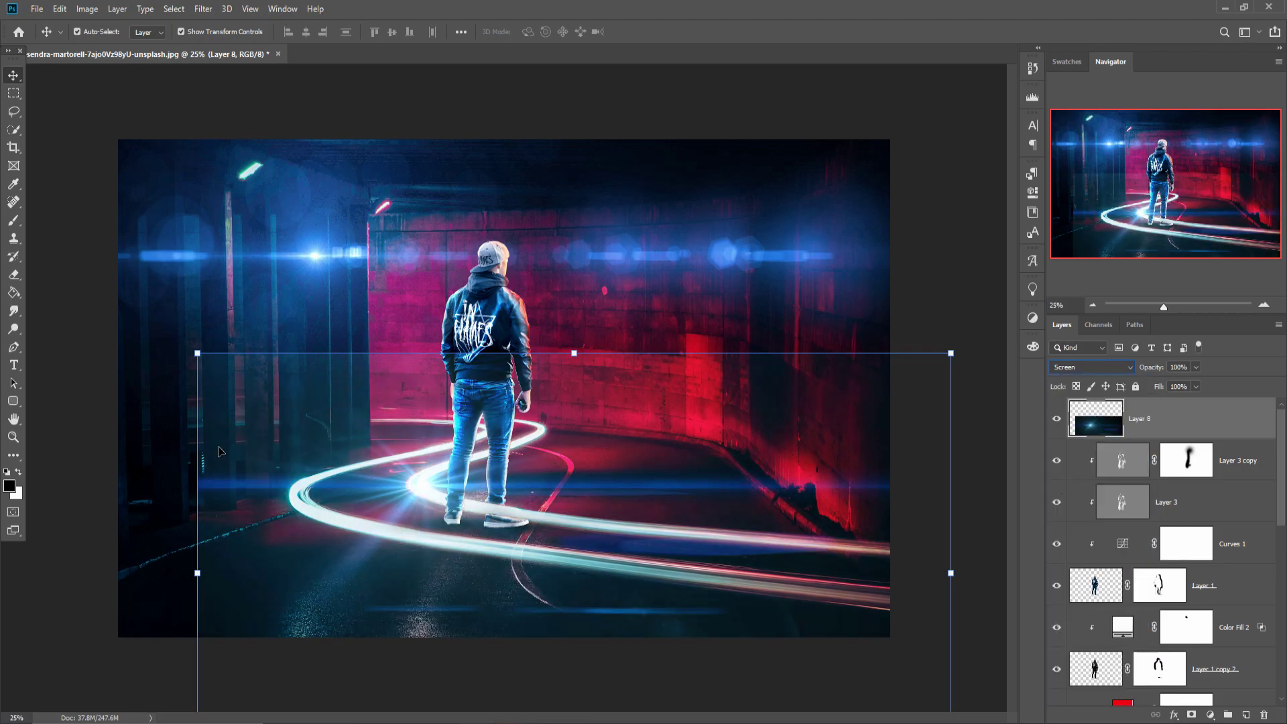
Step: Scale the flare to about 143% and place its burst at the man's feet
drag(422, 484, 423, 487)
drag(193, 575, 11, 574)
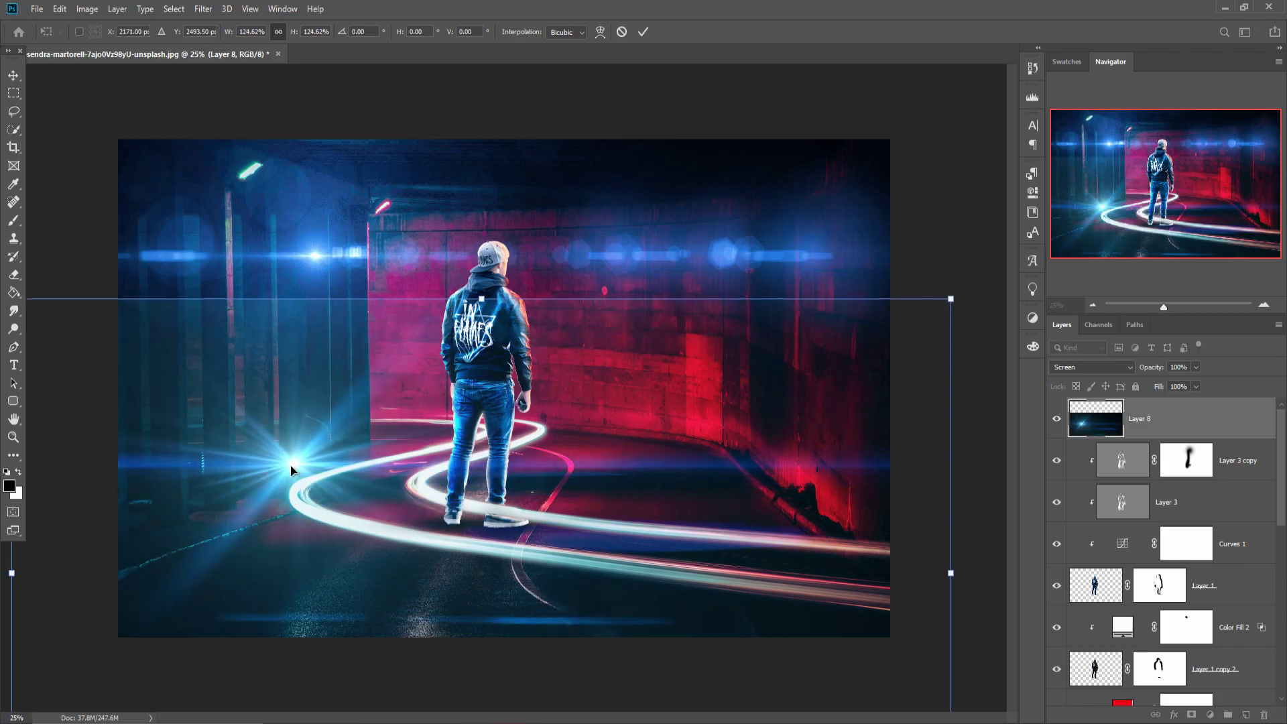
drag(291, 469, 419, 492)
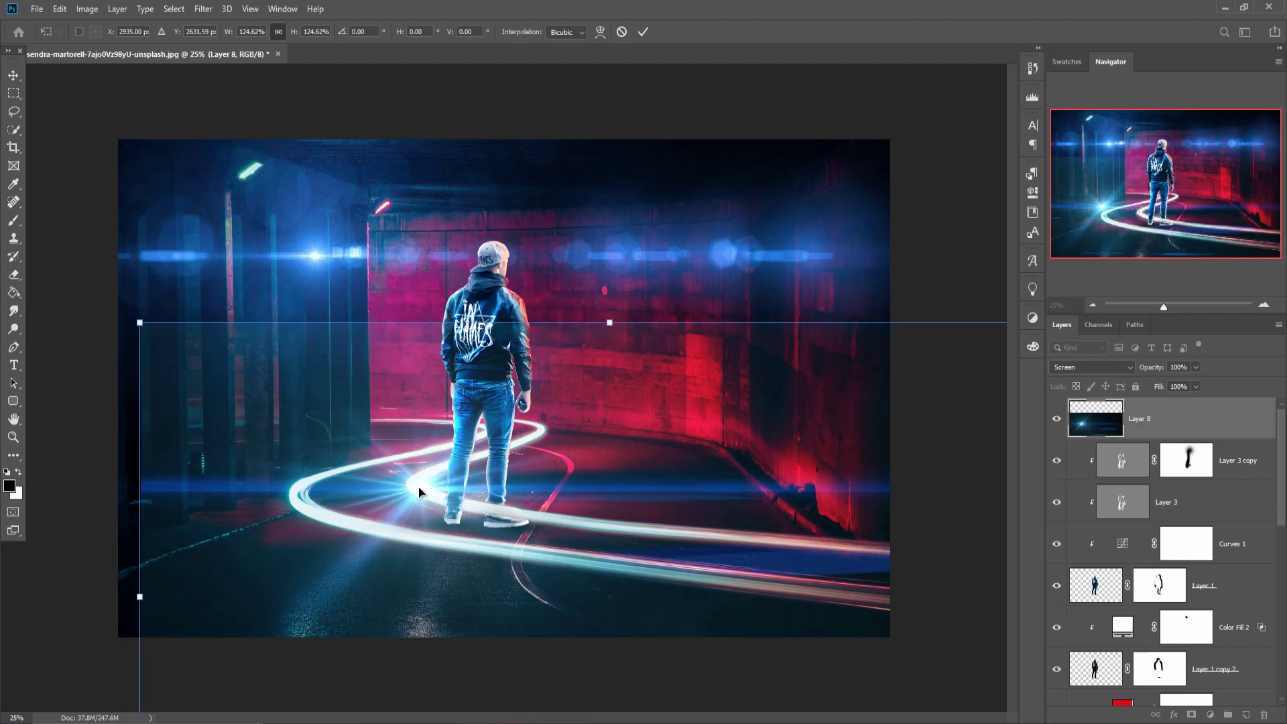
drag(138, 600, 52, 596)
drag(324, 460, 416, 471)
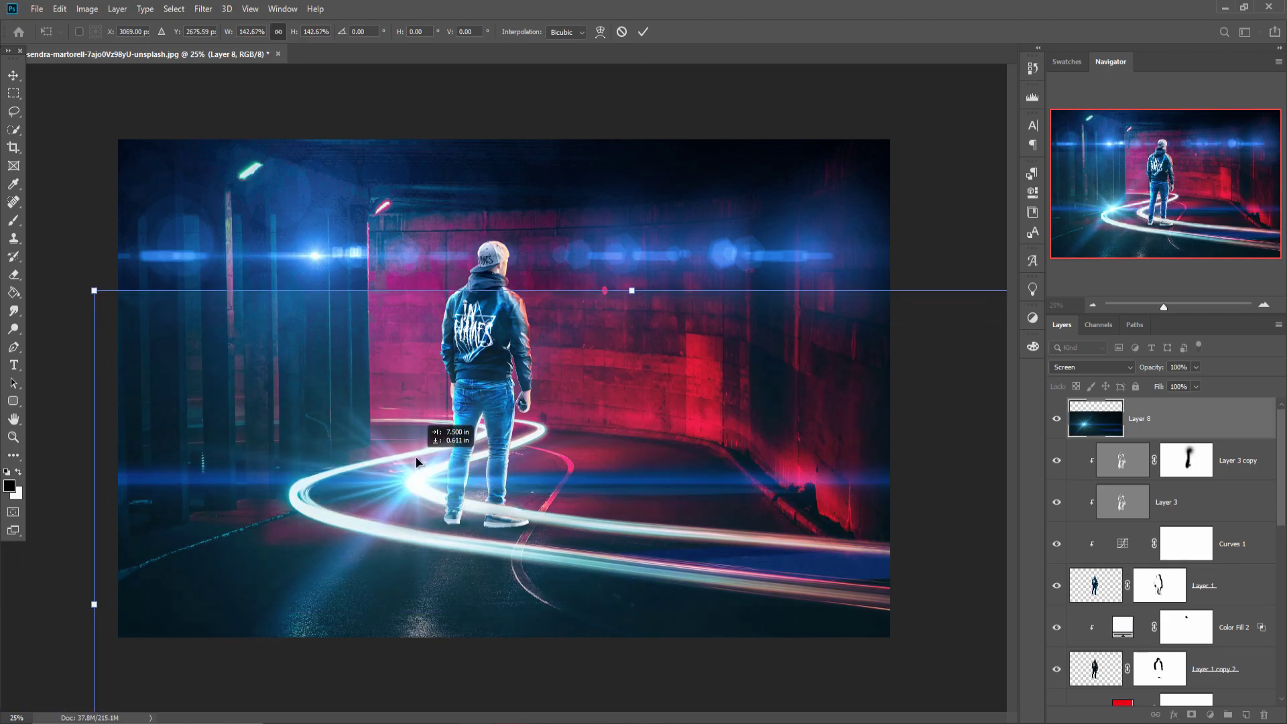
click(643, 32)
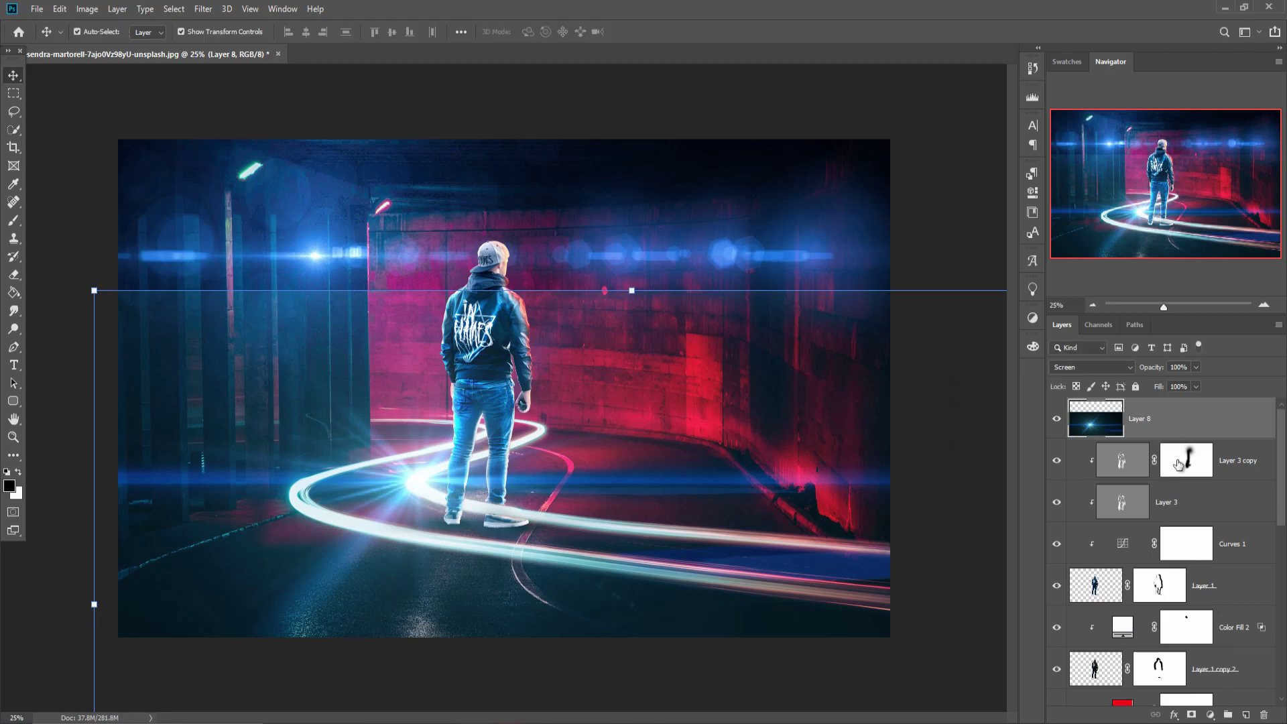
Step: Mask Layer 8 and paint out the flare's upper part with a large soft black brush at 100% opacity
click(1191, 716)
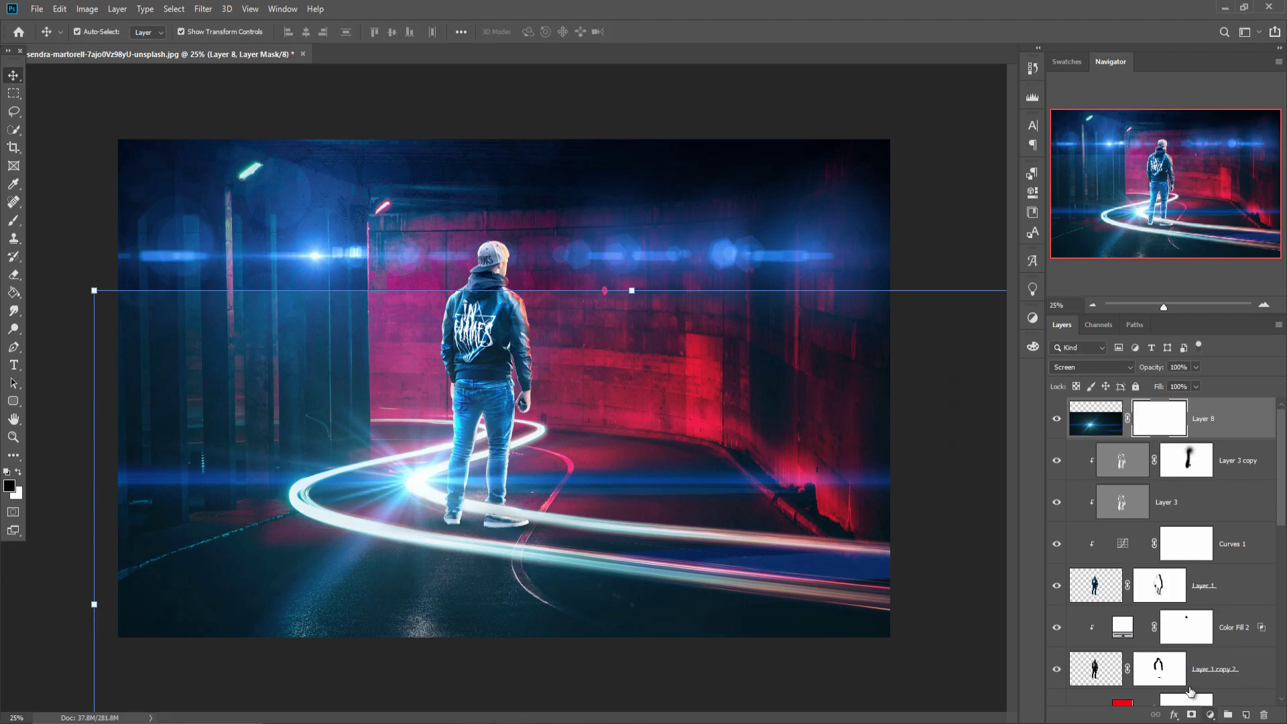
click(13, 221)
drag(114, 248, 818, 252)
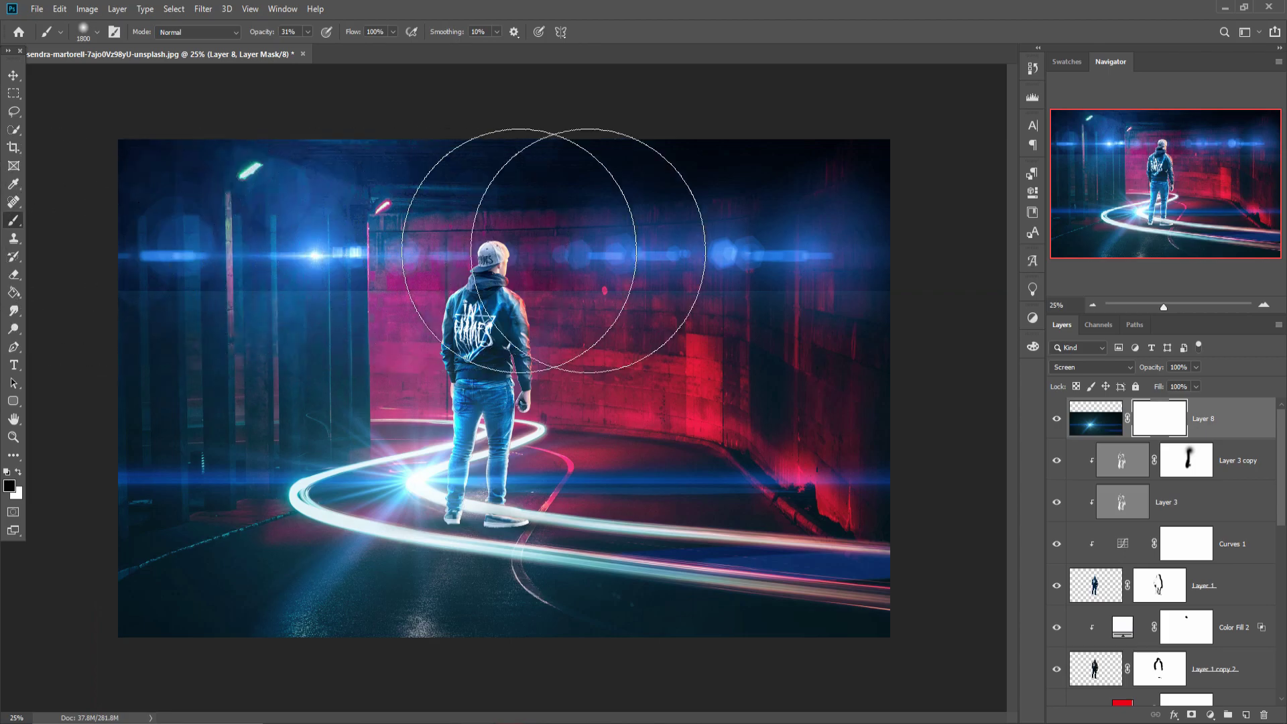
mouse_move(307, 31)
mouse_down()
mouse_move(318, 56)
mouse_move(354, 51)
mouse_up()
drag(546, 161, 647, 171)
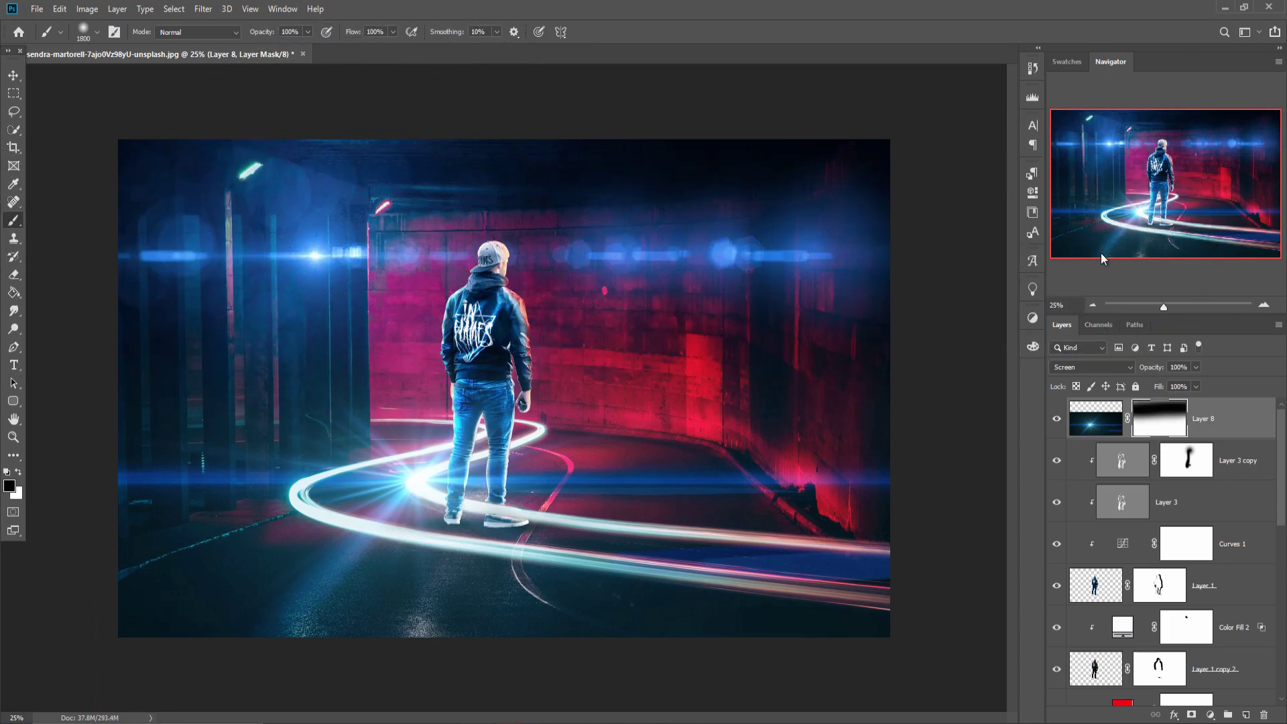
click(14, 75)
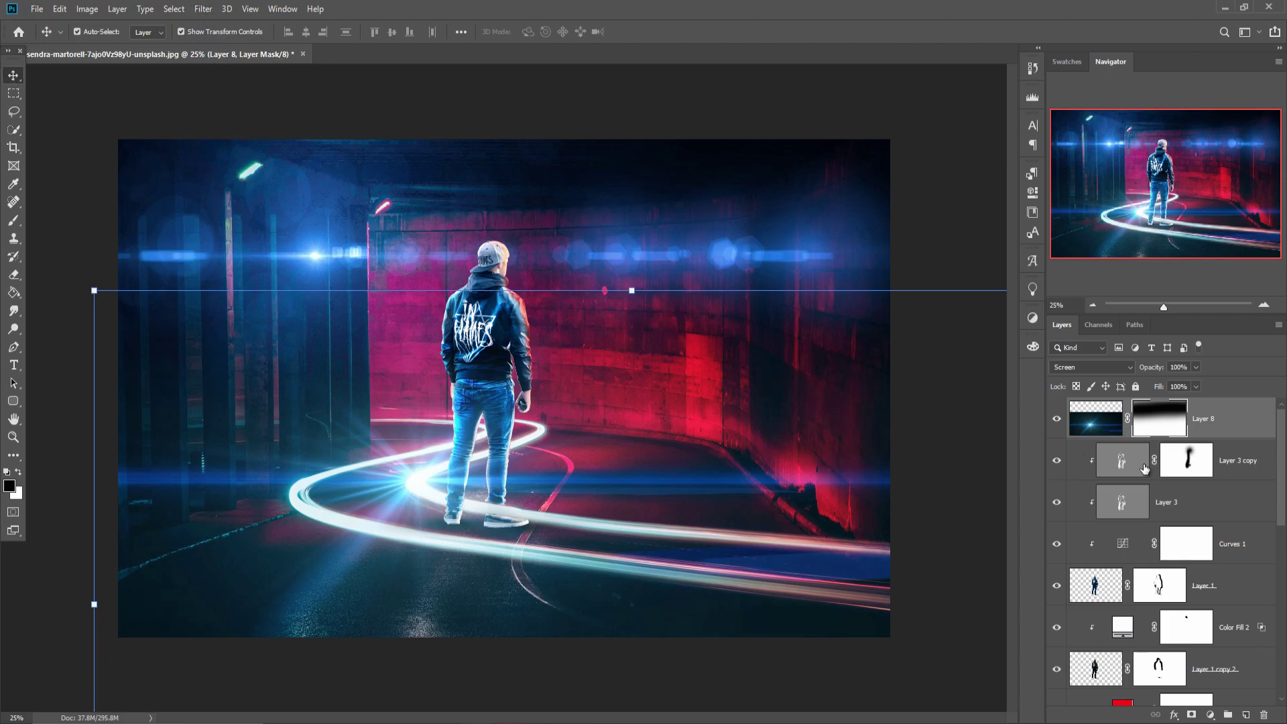
key(ctrl+2)
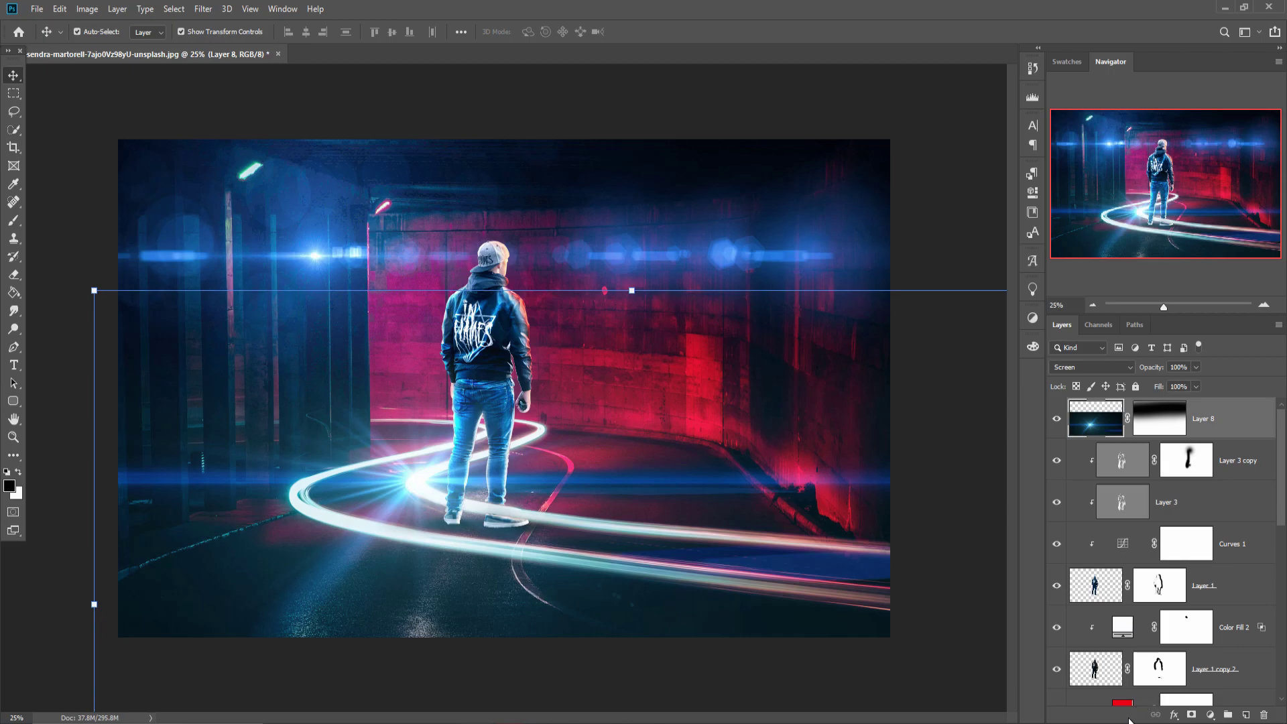
Step: Polygonal-lasso a triangular shadow shape from the man's shoe down across the floor
click(1180, 602)
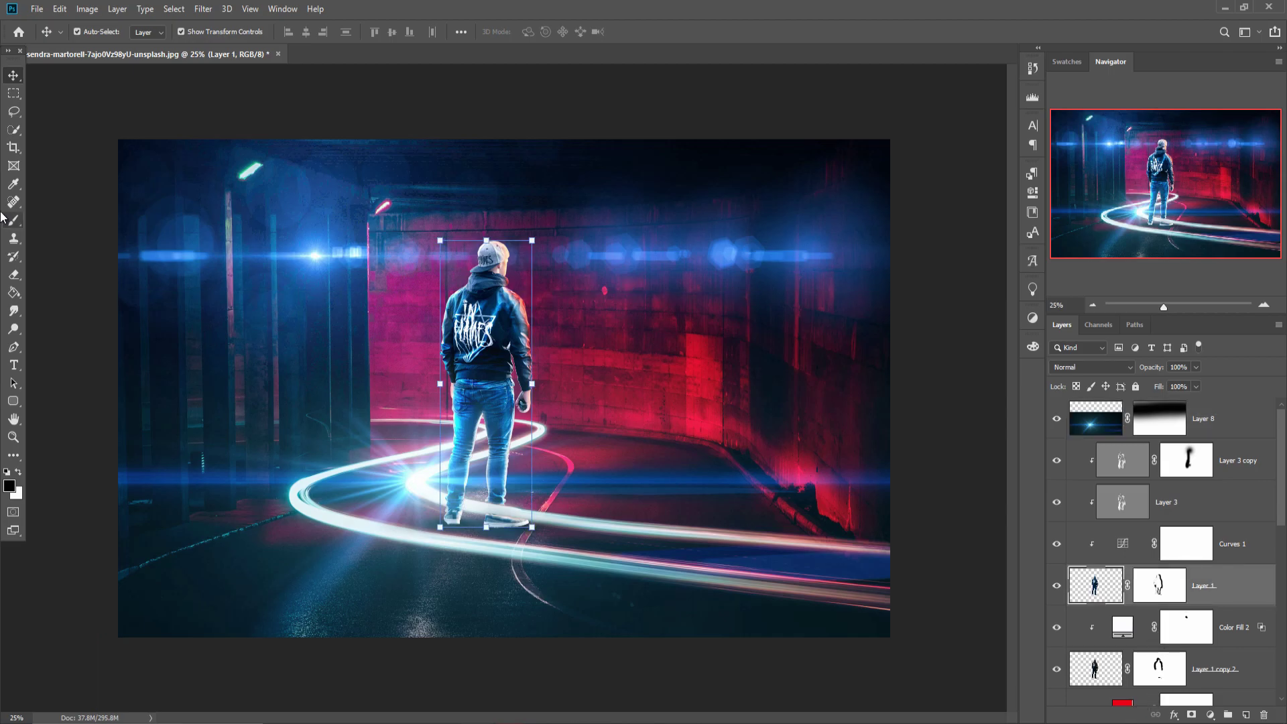
click(14, 112)
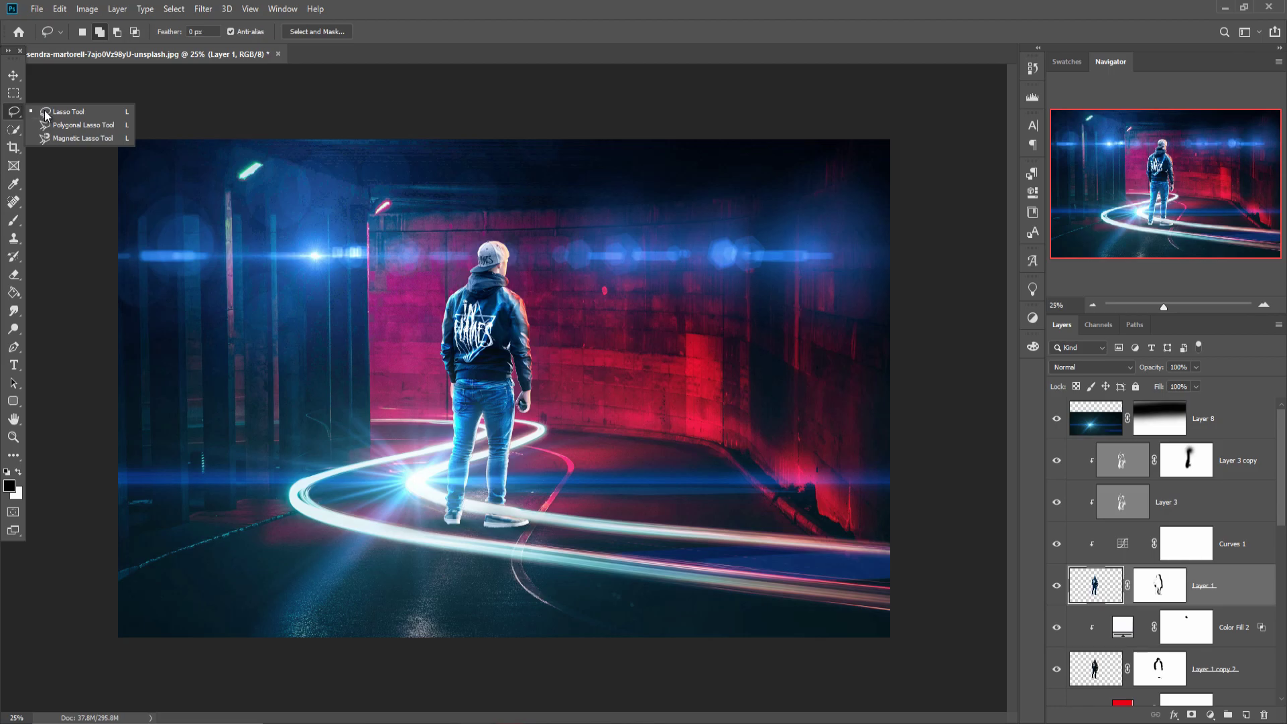
click(50, 126)
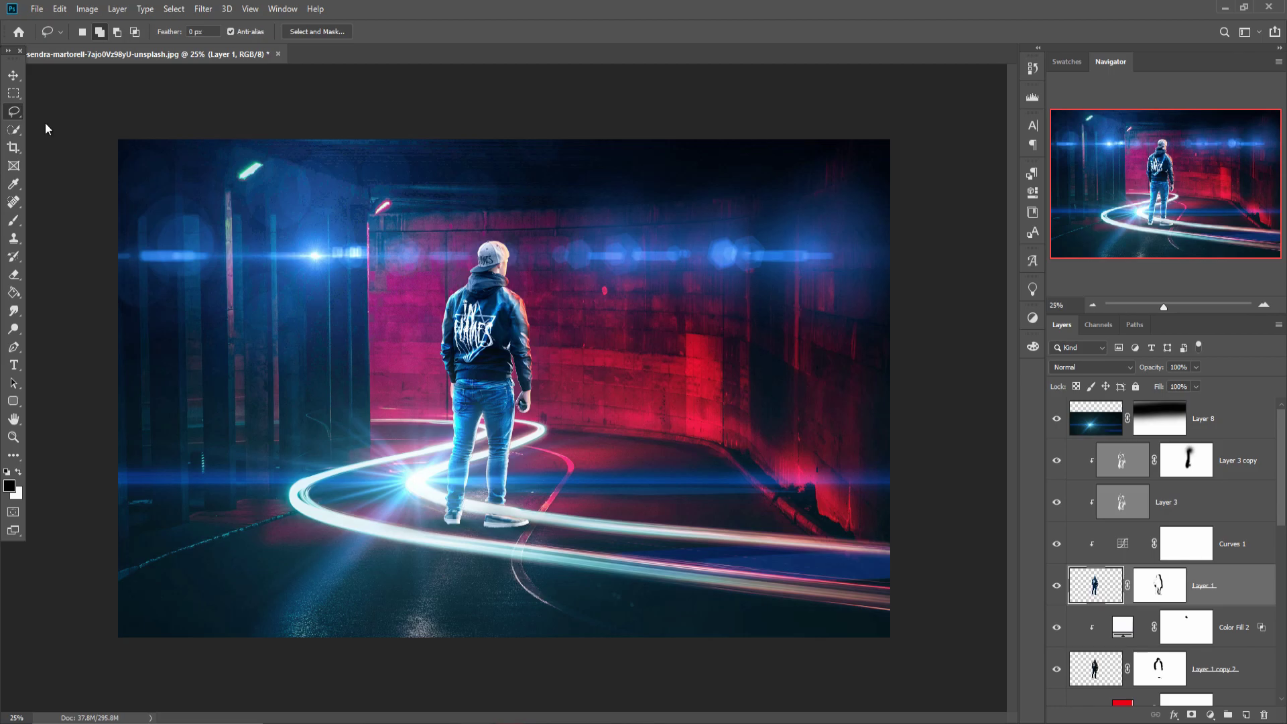
click(485, 527)
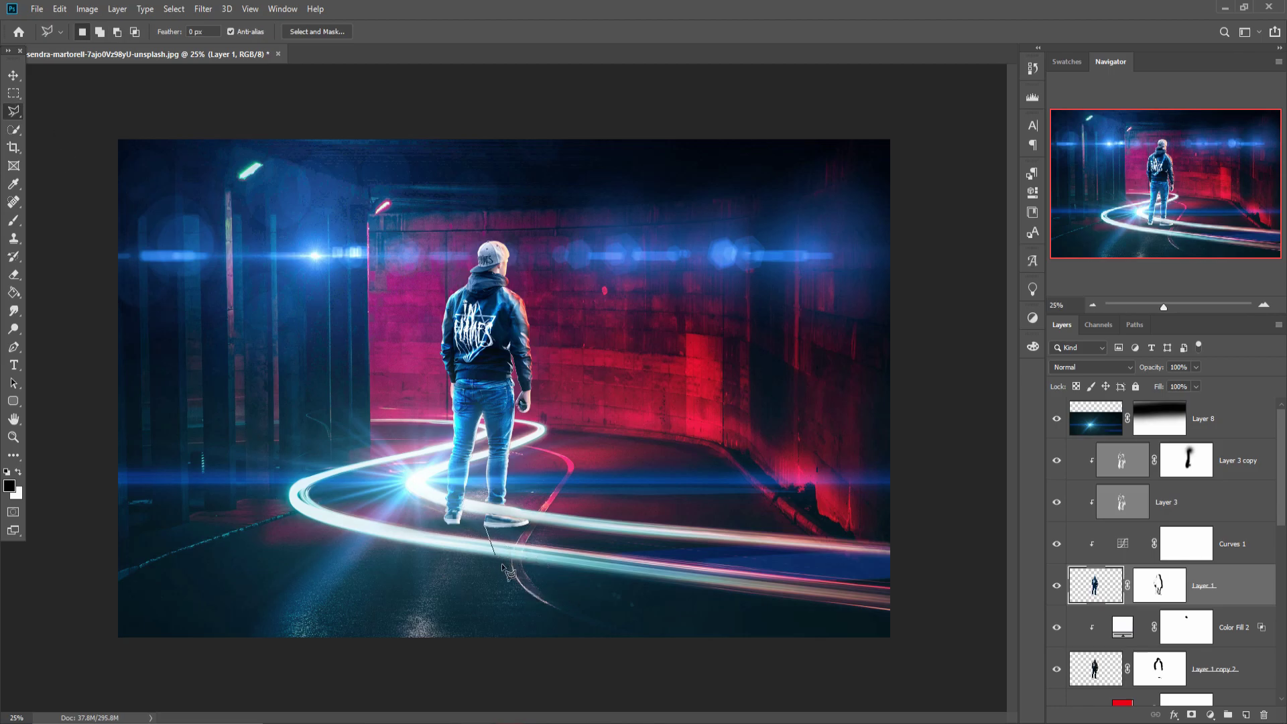
click(449, 602)
click(525, 525)
click(485, 528)
Step: Fill the selection with a #010101 Solid Color layer above Layer 4
scroll(1227, 597, down, 3)
scroll(1222, 585, down, 3)
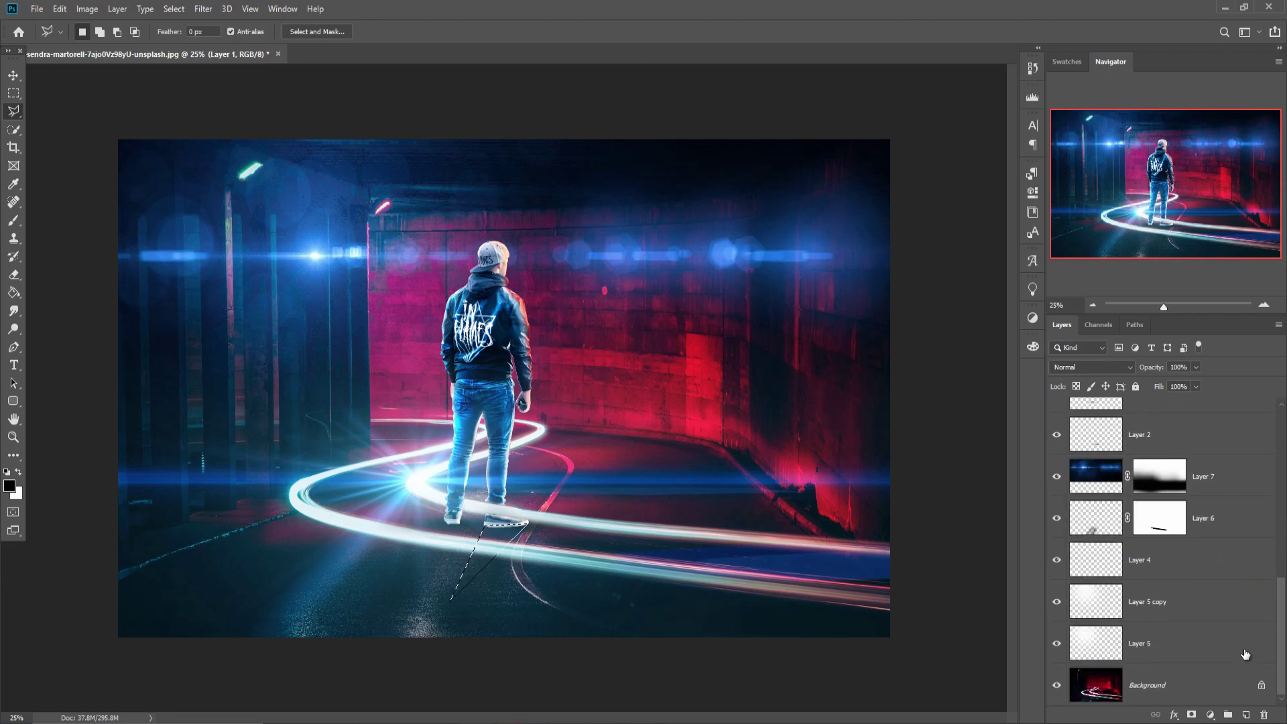
click(1220, 567)
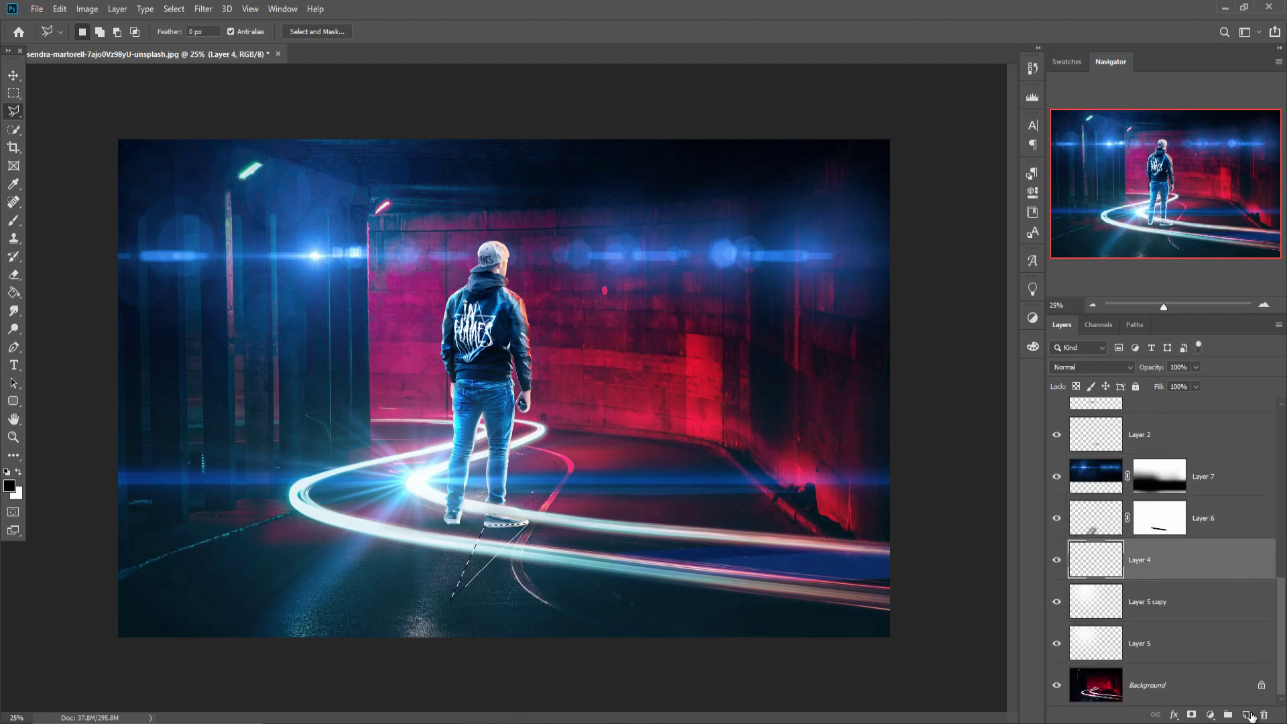
click(1246, 714)
click(1210, 715)
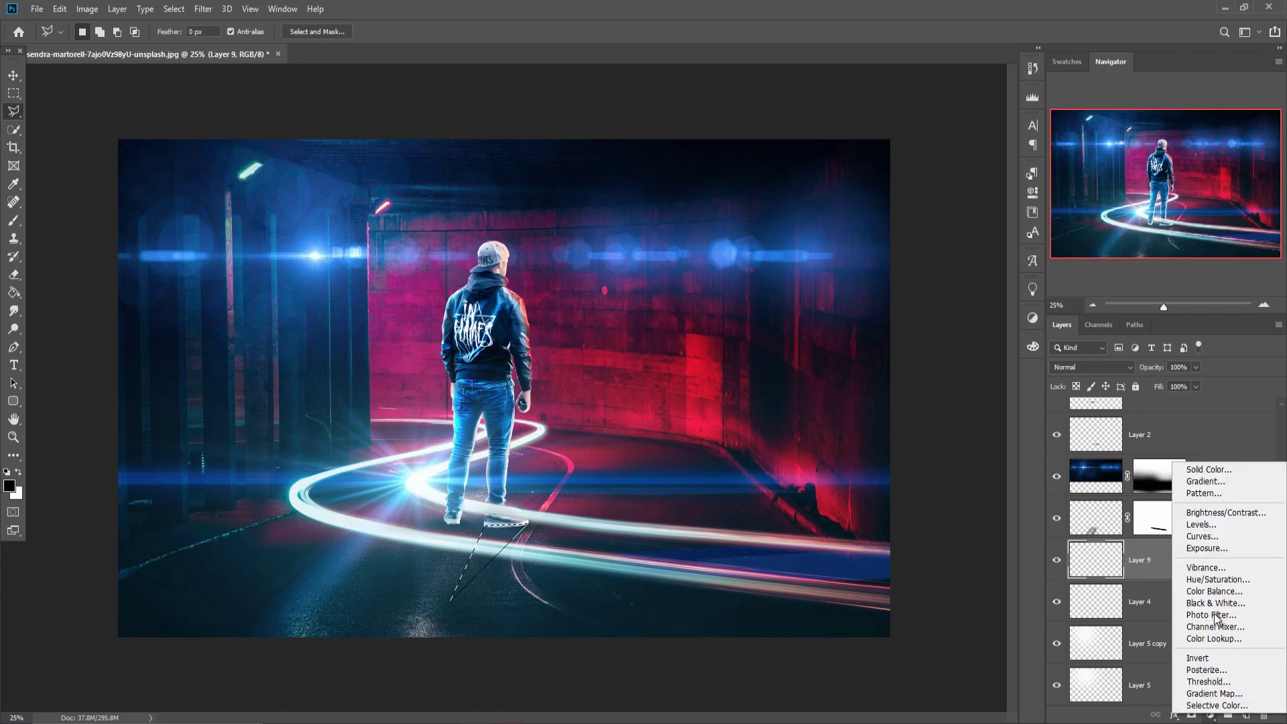
click(1194, 467)
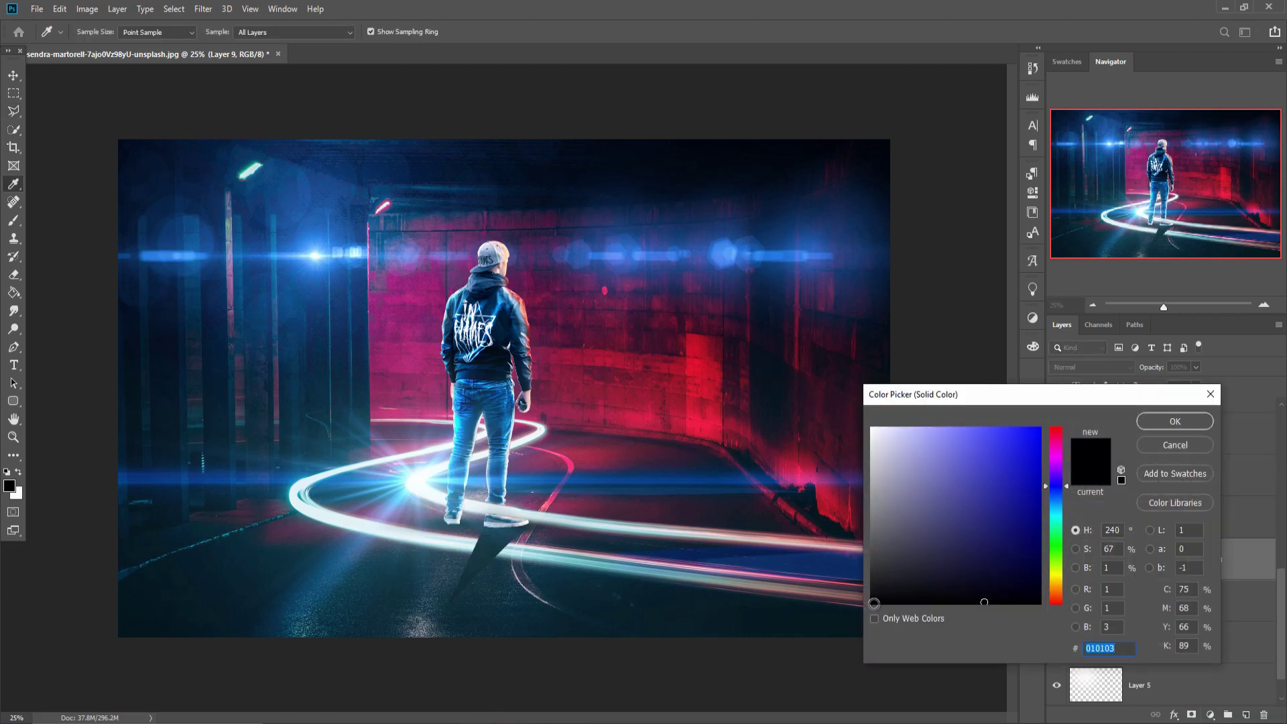
click(875, 603)
click(1164, 423)
click(204, 8)
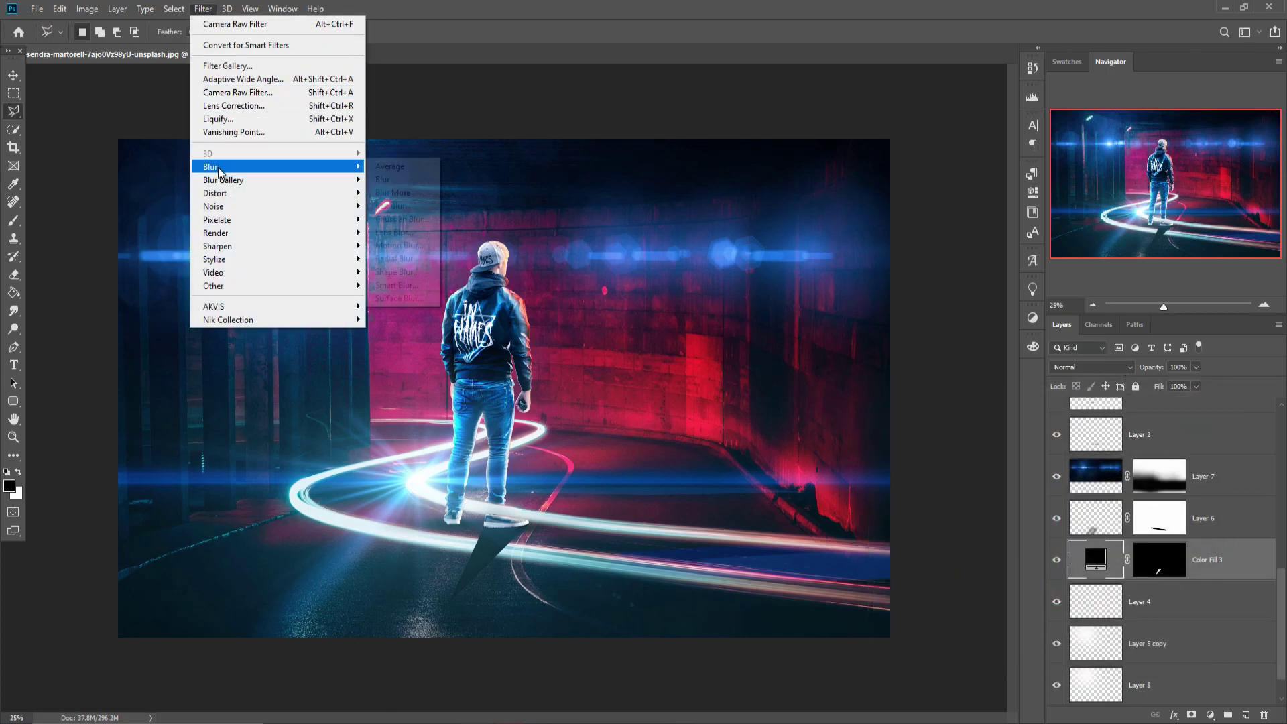
Step: Convert the shadow fill to a smart object and apply a Gaussian Blur
click(404, 221)
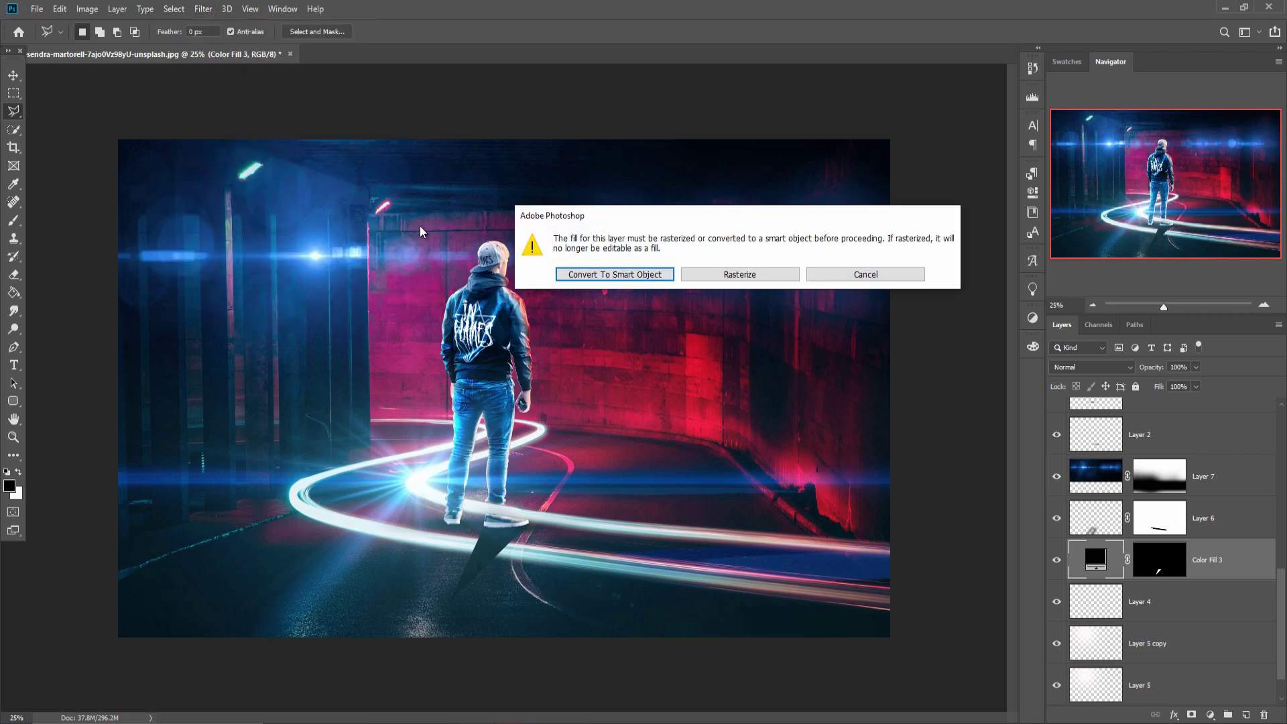
click(611, 280)
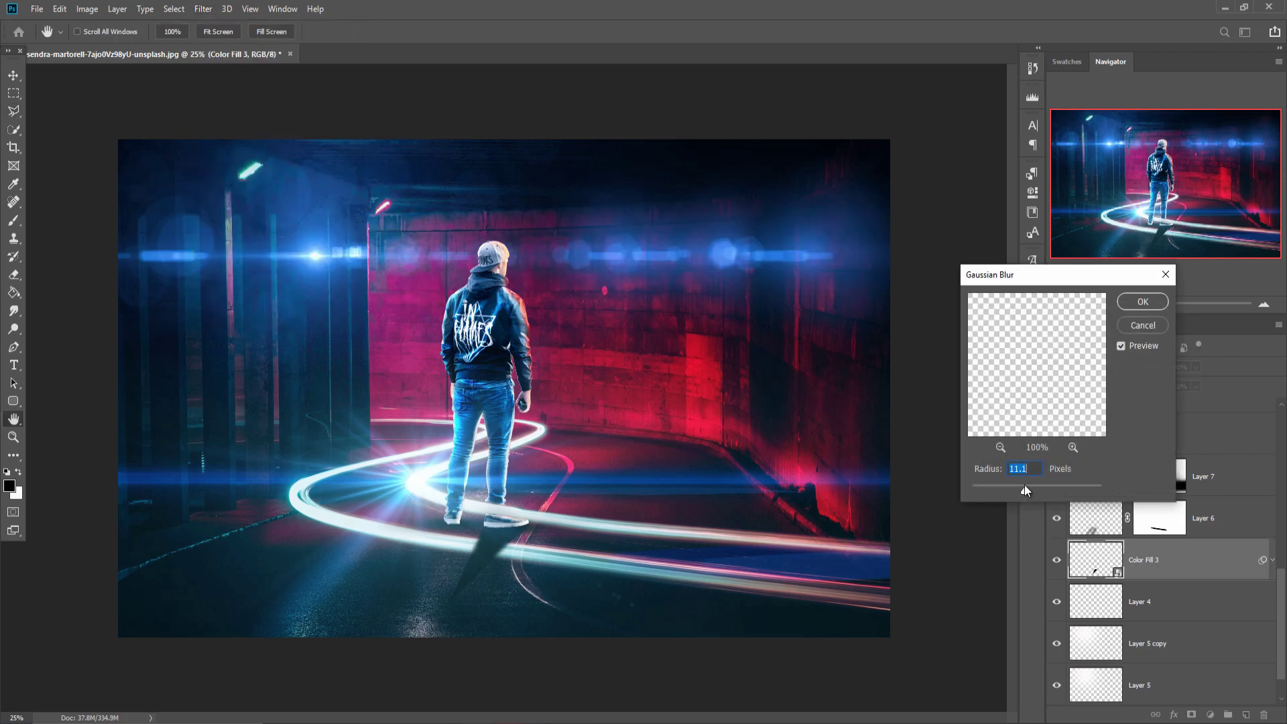
click(1143, 302)
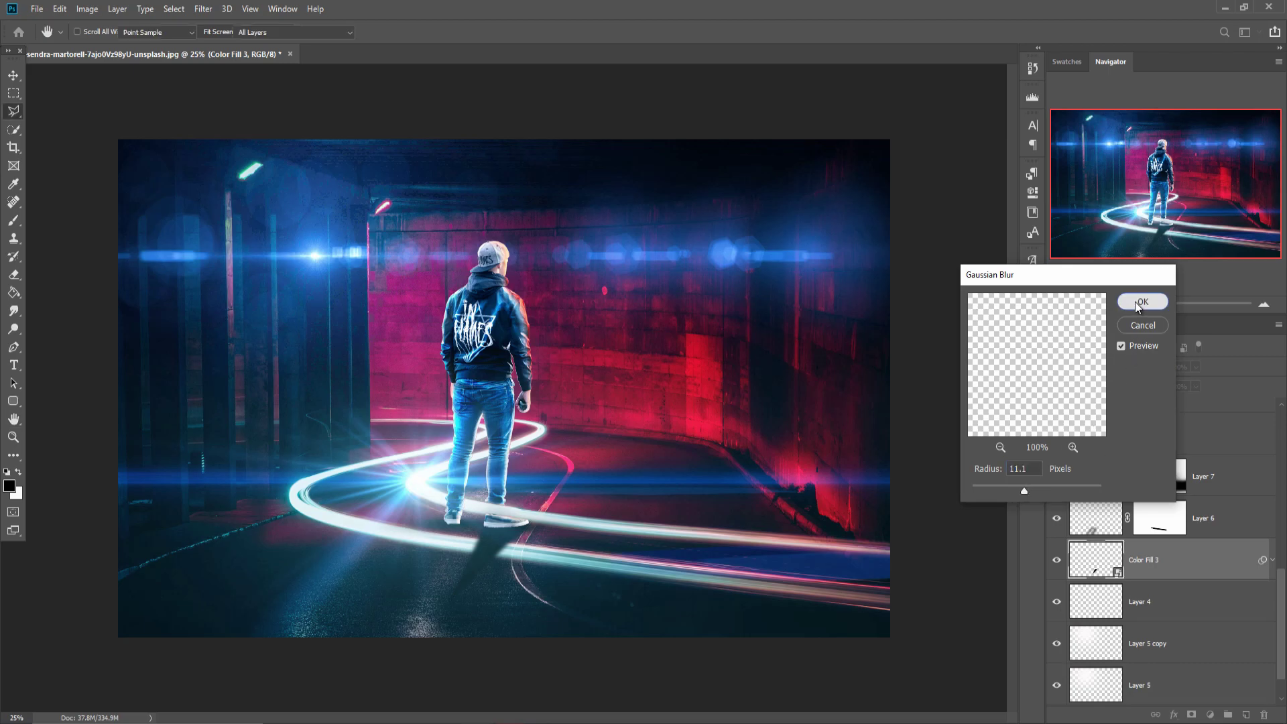
Step: Mask the shadow and fade its far end with a 48% opacity soft black brush
click(1190, 716)
click(13, 220)
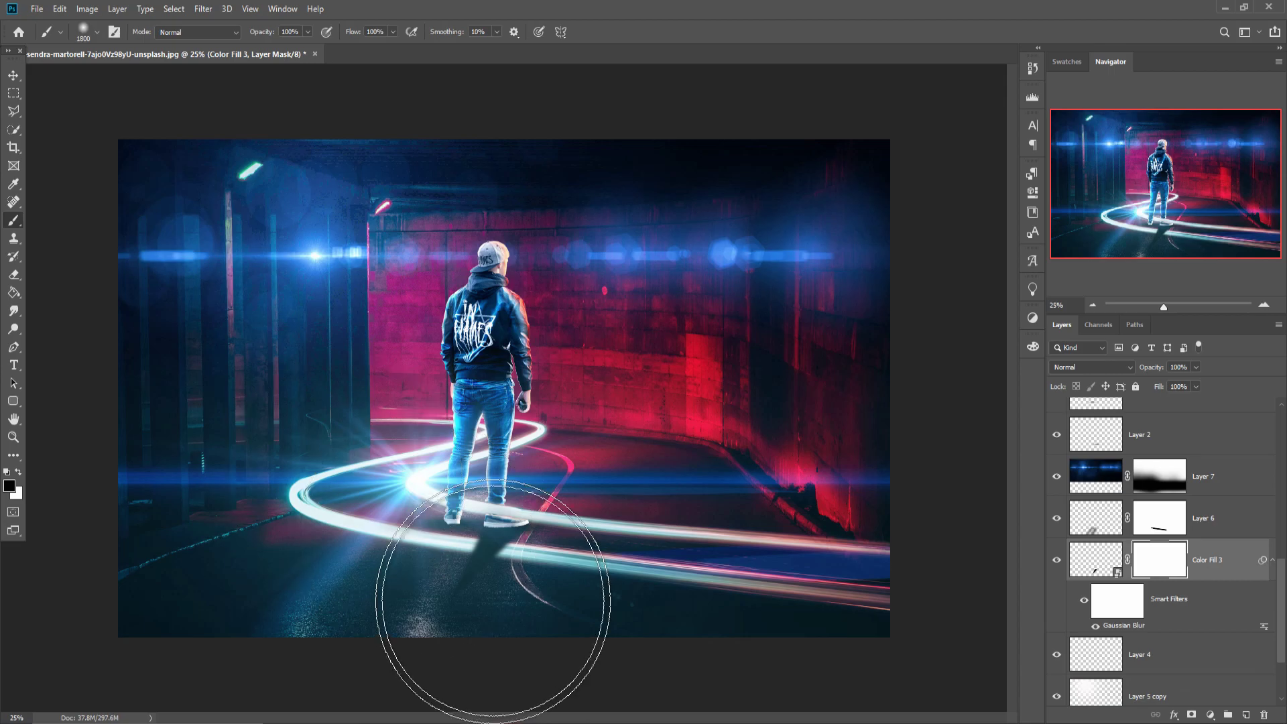
key(bracketleft)
key(bracketleft)
key(bracketleft)
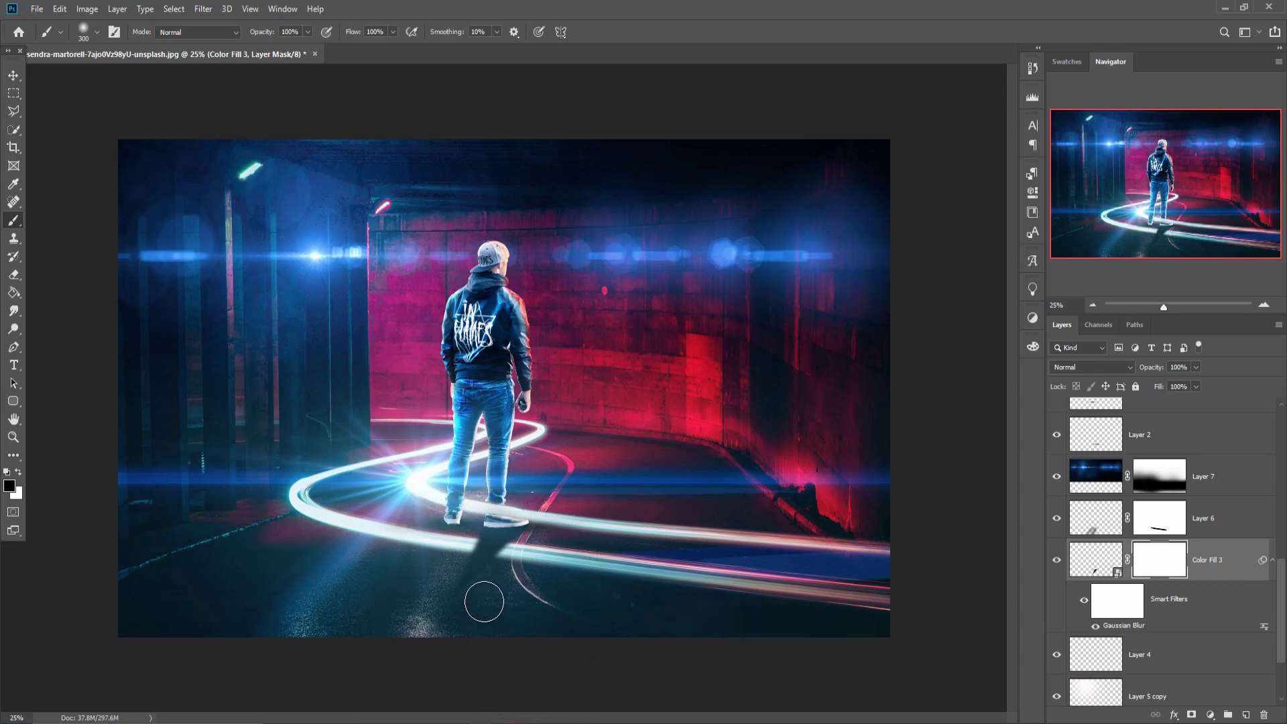
click(307, 32)
drag(311, 48, 274, 69)
key(bracketright)
key(bracketright)
click(487, 595)
drag(465, 599, 489, 595)
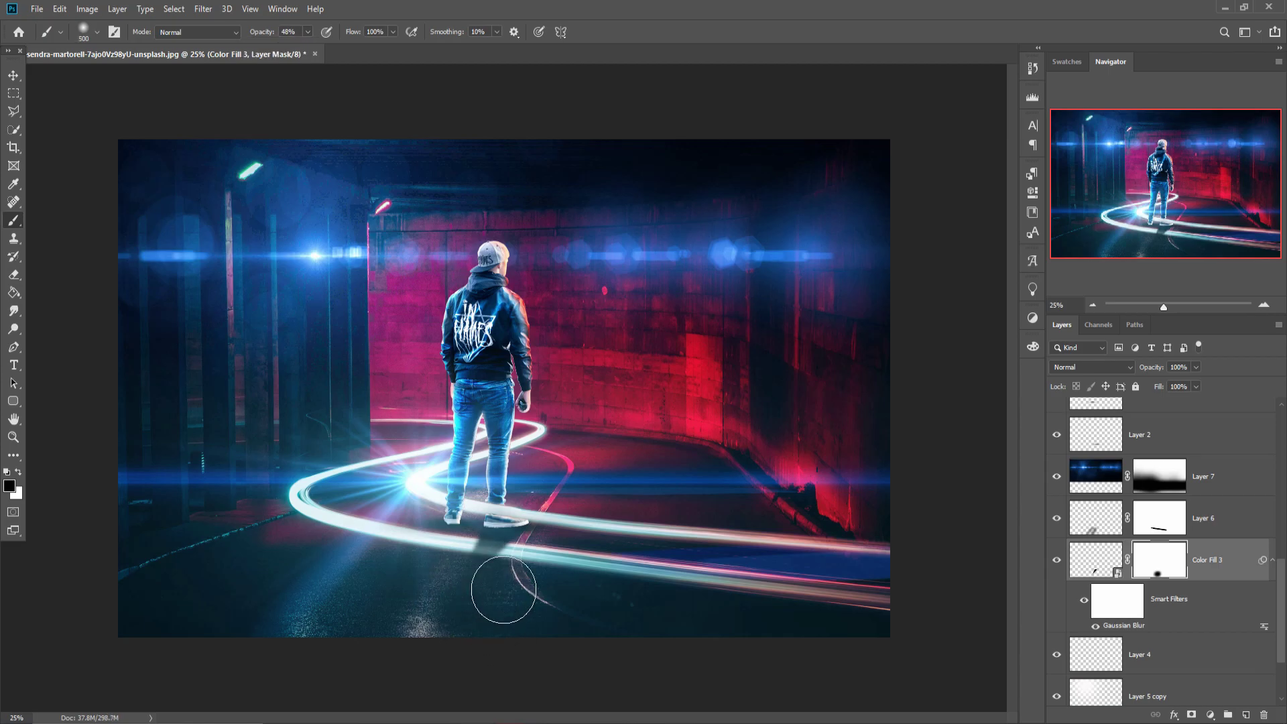
key(bracketleft)
key(bracketleft)
key(bracketleft)
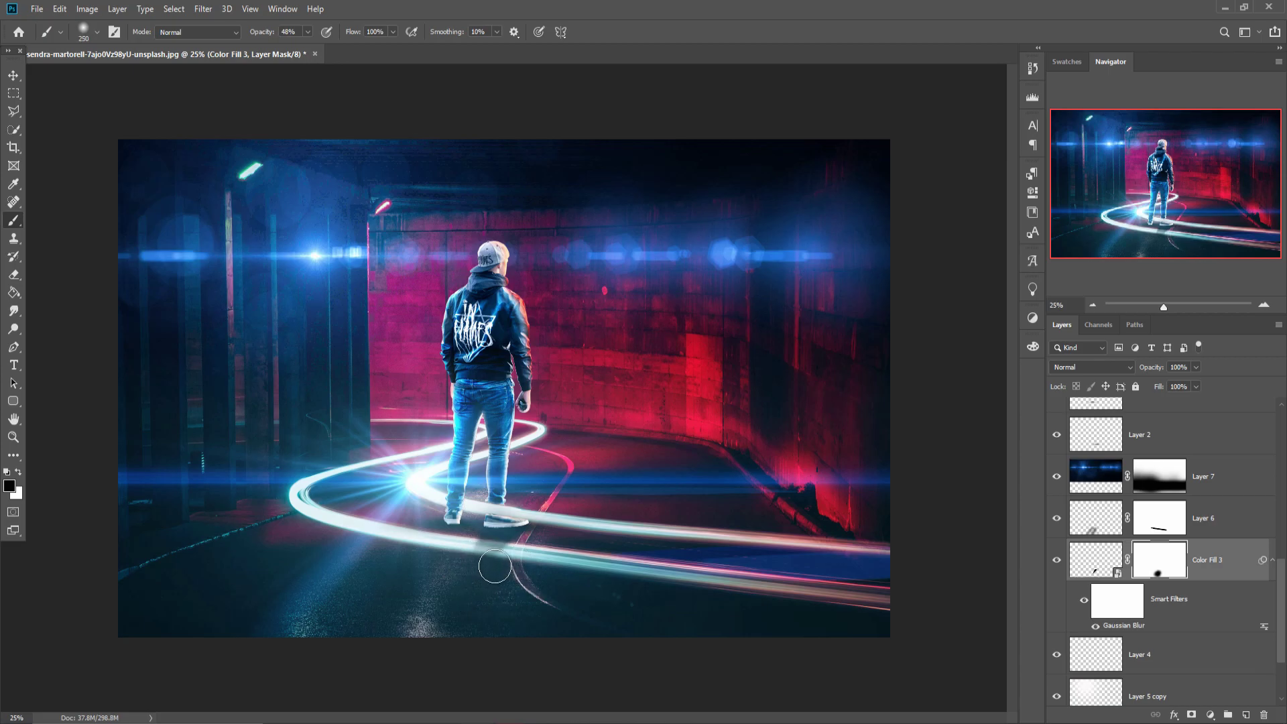
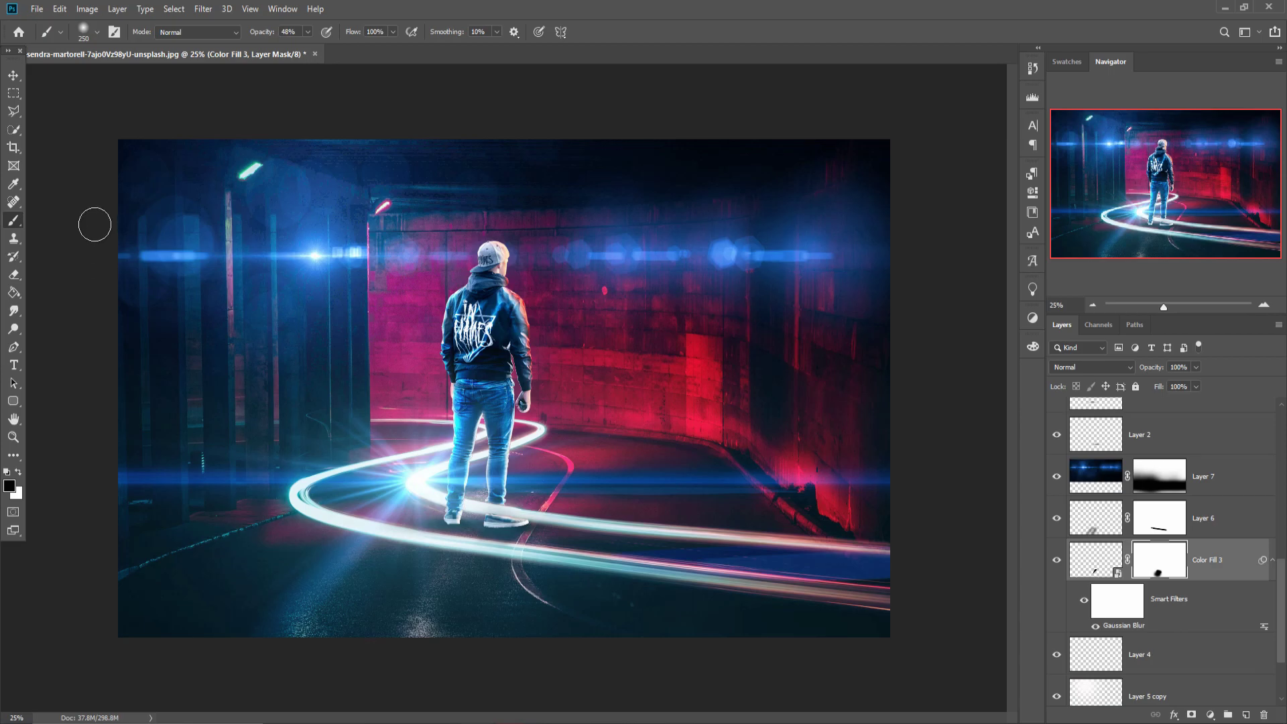
Step: Drag the smoke photo into the tunnel composite as a new layer
click(9, 85)
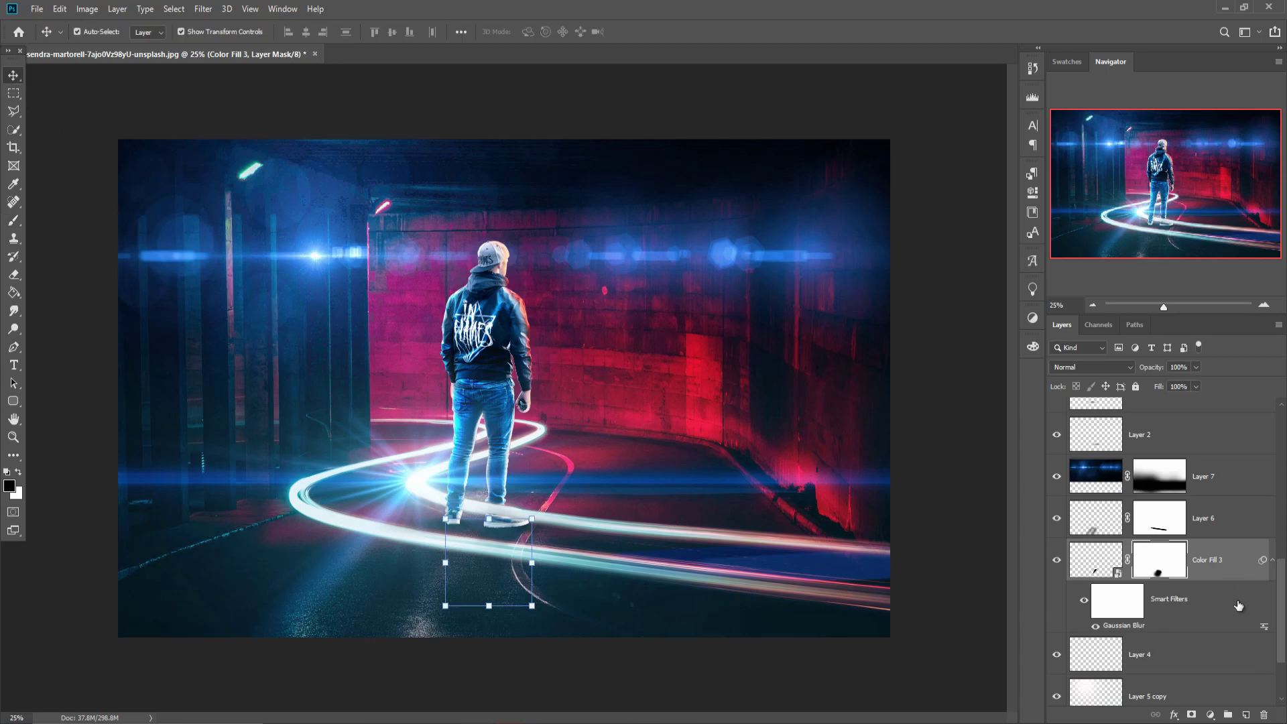
scroll(1238, 606, up, 3)
scroll(1238, 606, up, 2)
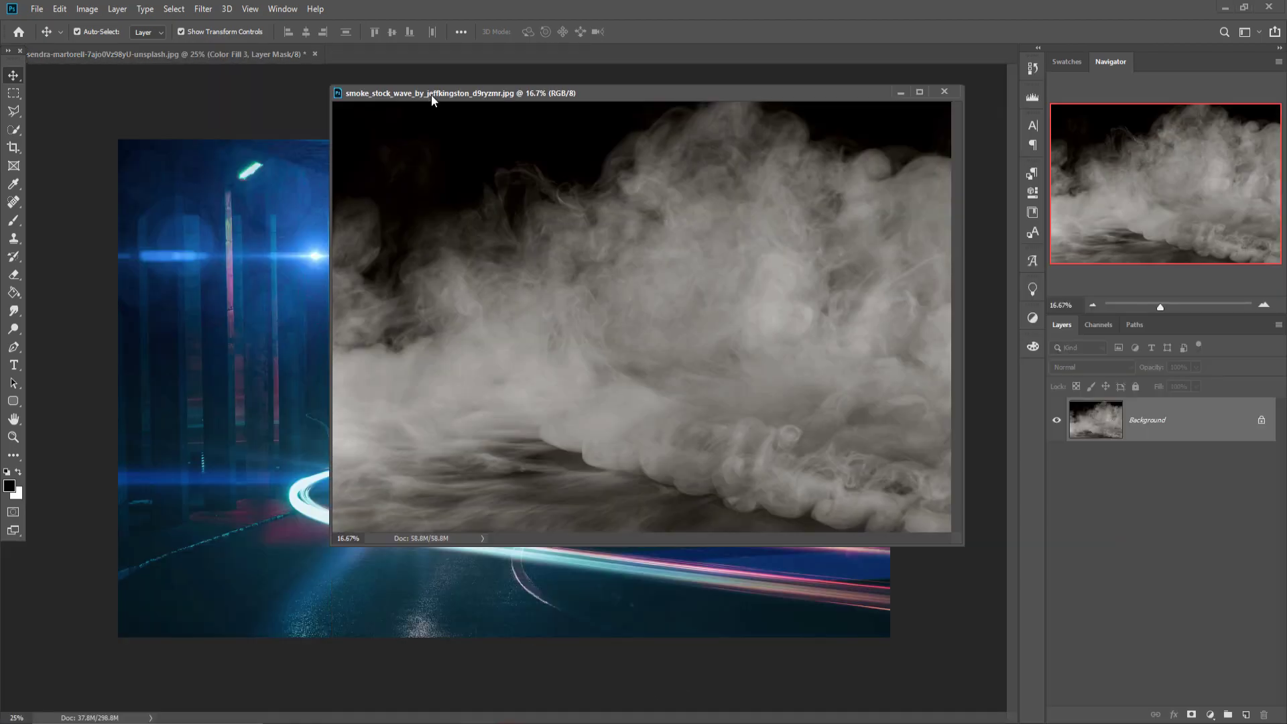
drag(420, 54, 834, 114)
drag(899, 302, 701, 359)
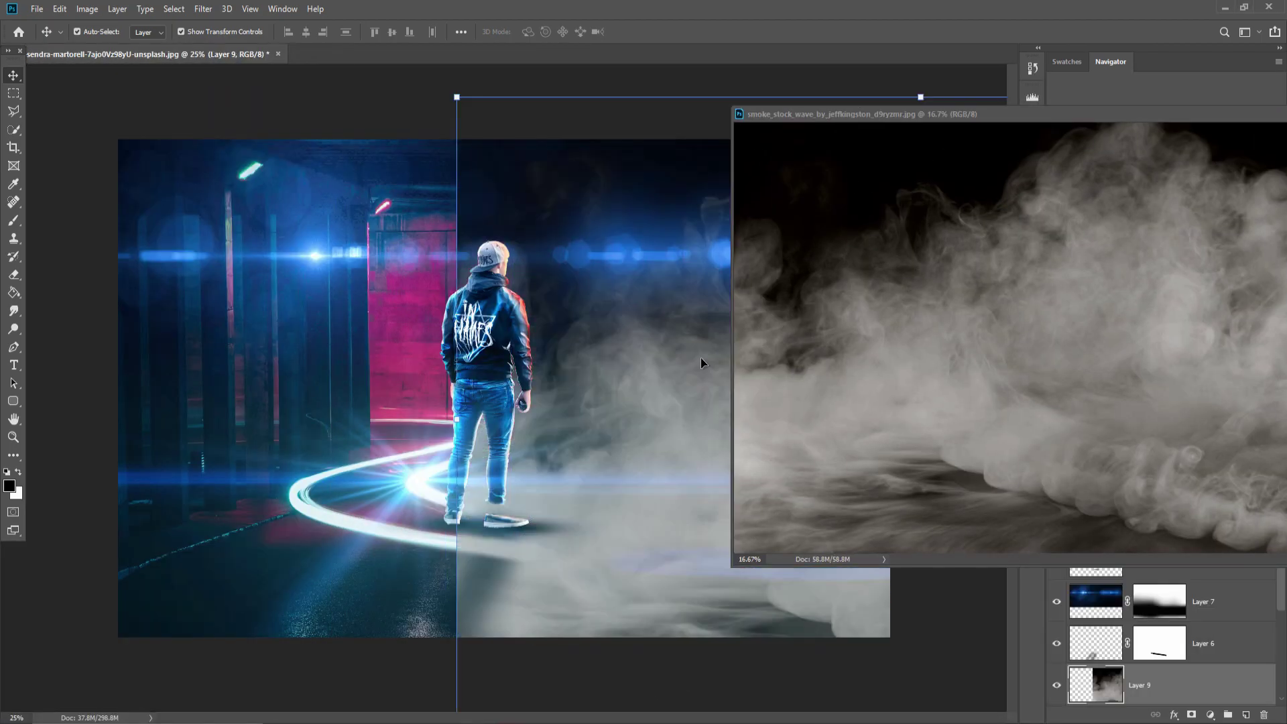
drag(1197, 119, 1177, 143)
drag(1104, 221, 917, 562)
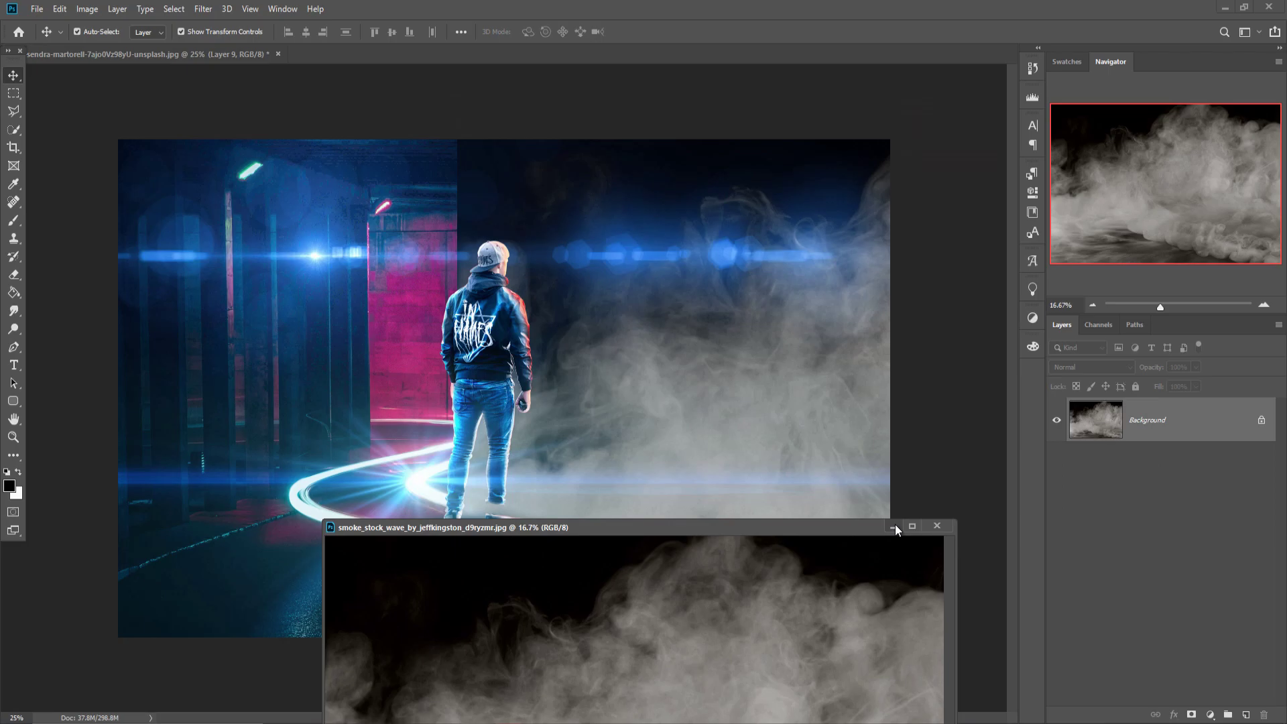
click(893, 526)
Step: Fit the smoke over the scene's right half and set its blend mode to Screen
drag(457, 97, 474, 109)
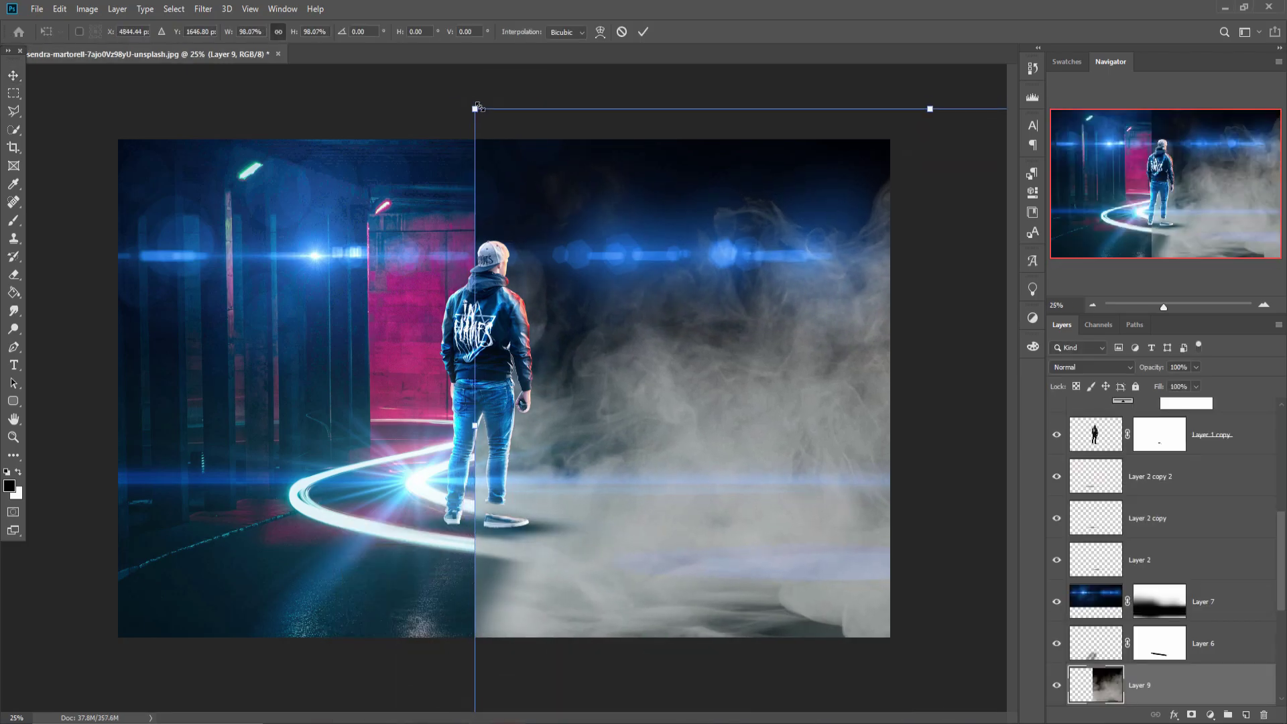
mouse_move(581, 176)
mouse_down()
mouse_move(426, 238)
mouse_move(612, 207)
mouse_up()
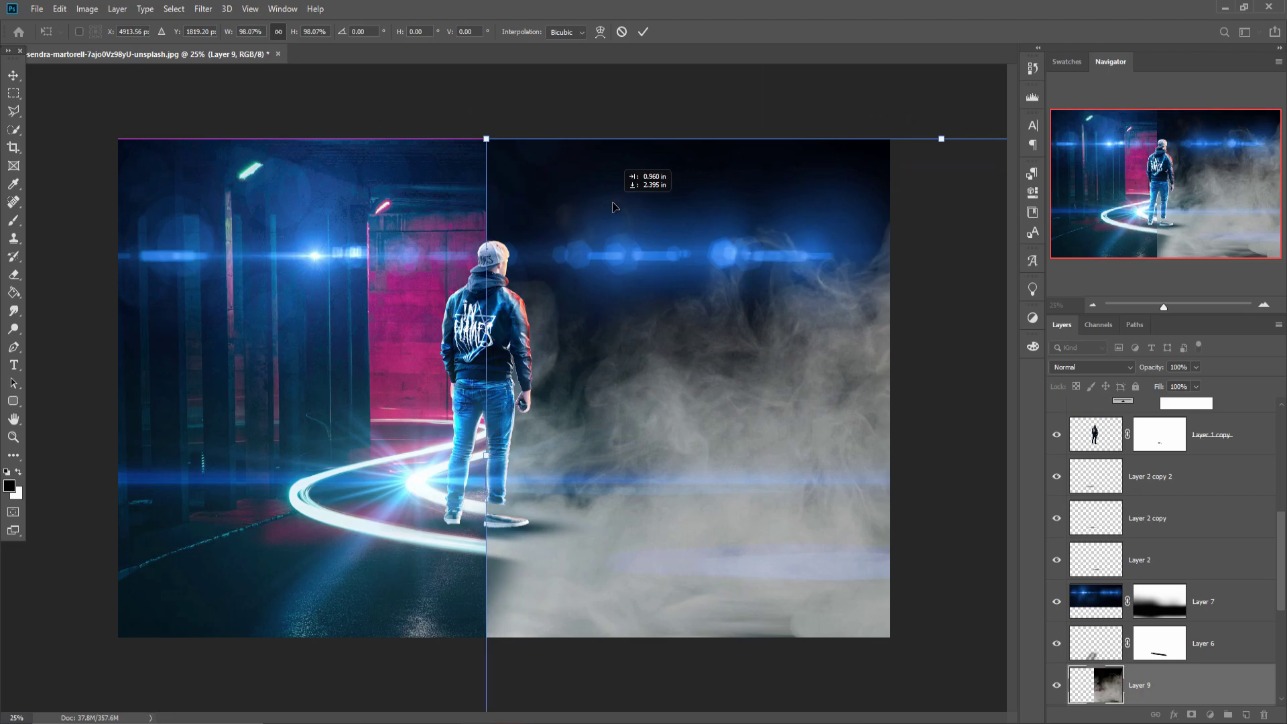
key(Return)
click(1115, 368)
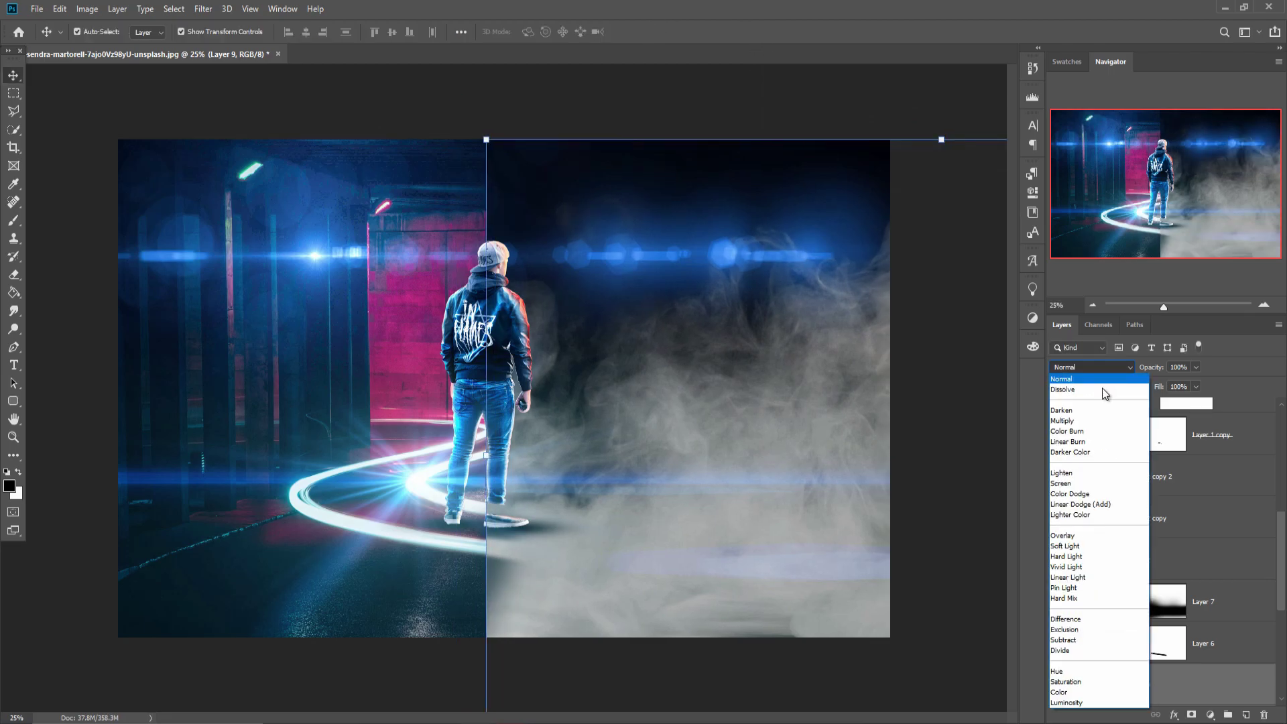
click(1074, 485)
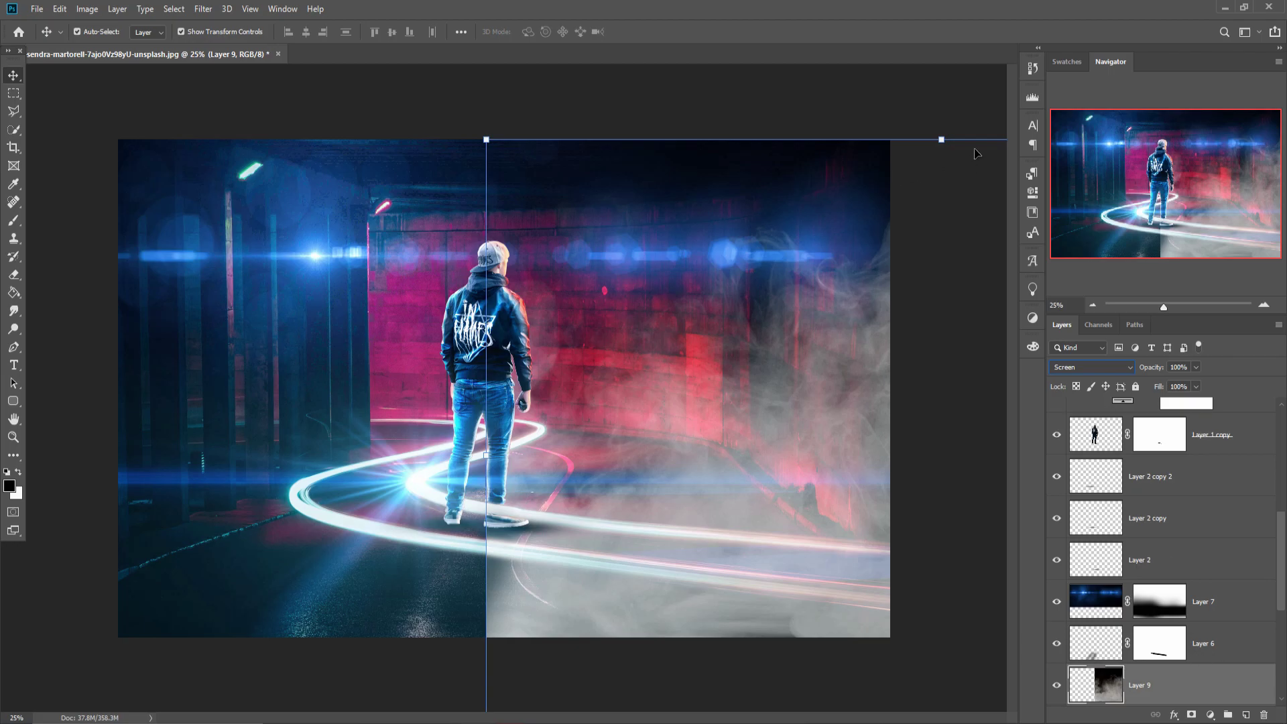
drag(940, 138, 941, 388)
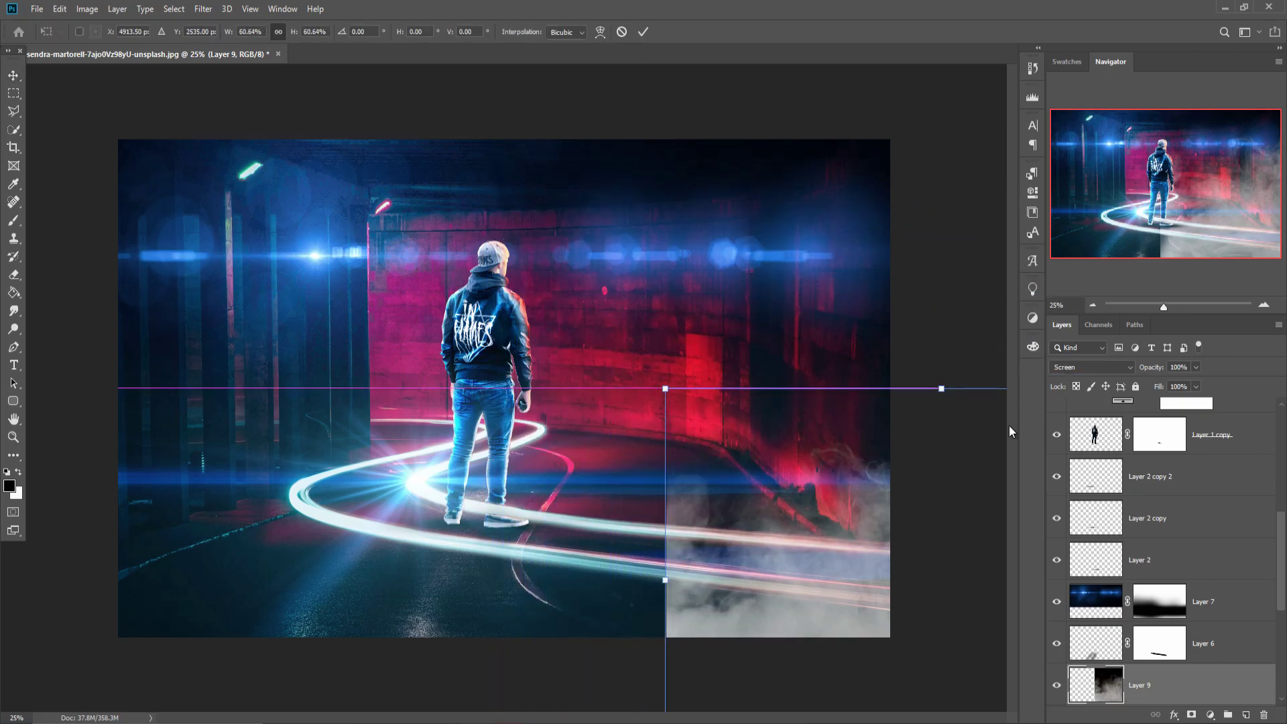
Step: Scale the smoke to about 60% and settle it along the lower-left ground by the man's feet
drag(888, 434, 644, 470)
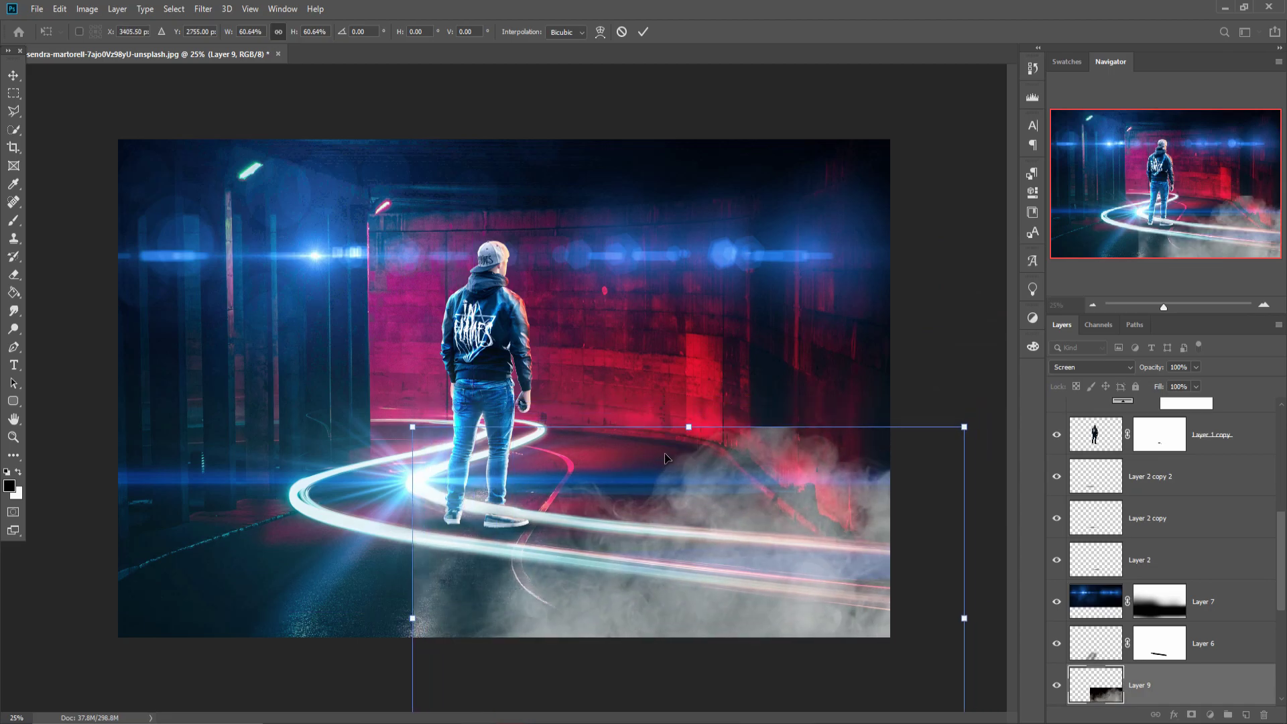
drag(765, 455, 441, 385)
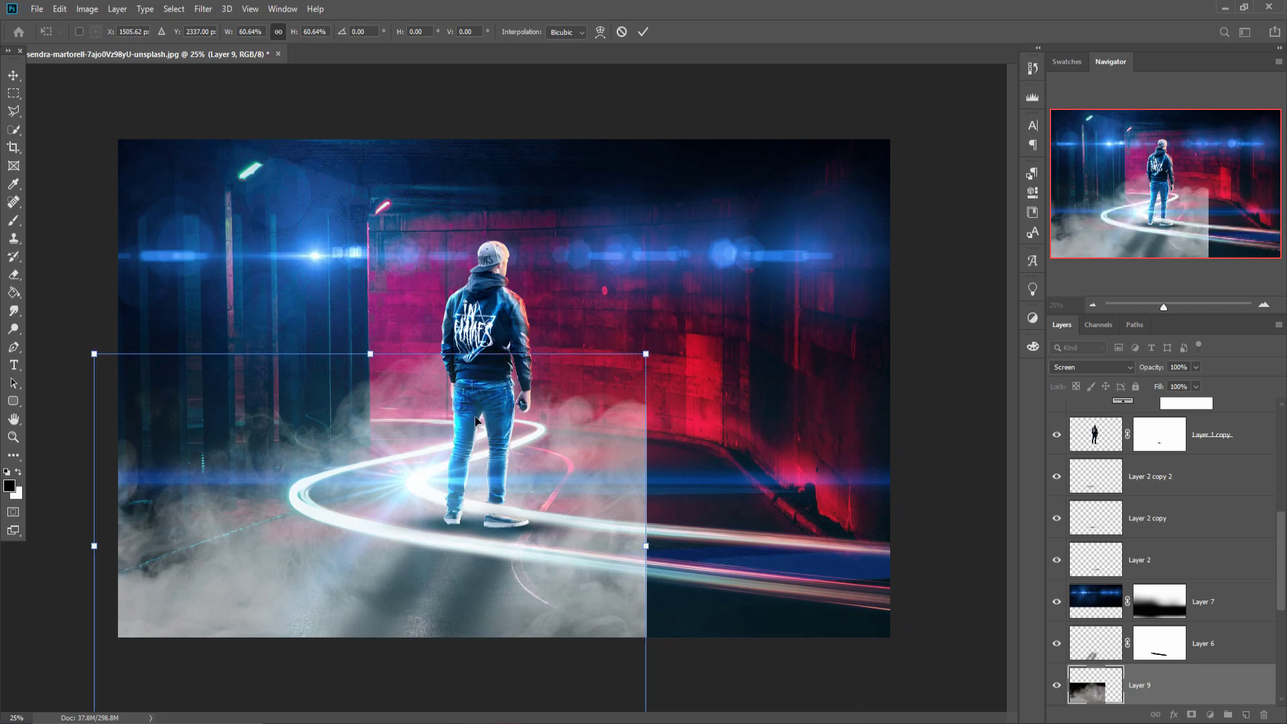
drag(399, 396, 392, 427)
click(644, 32)
click(1210, 716)
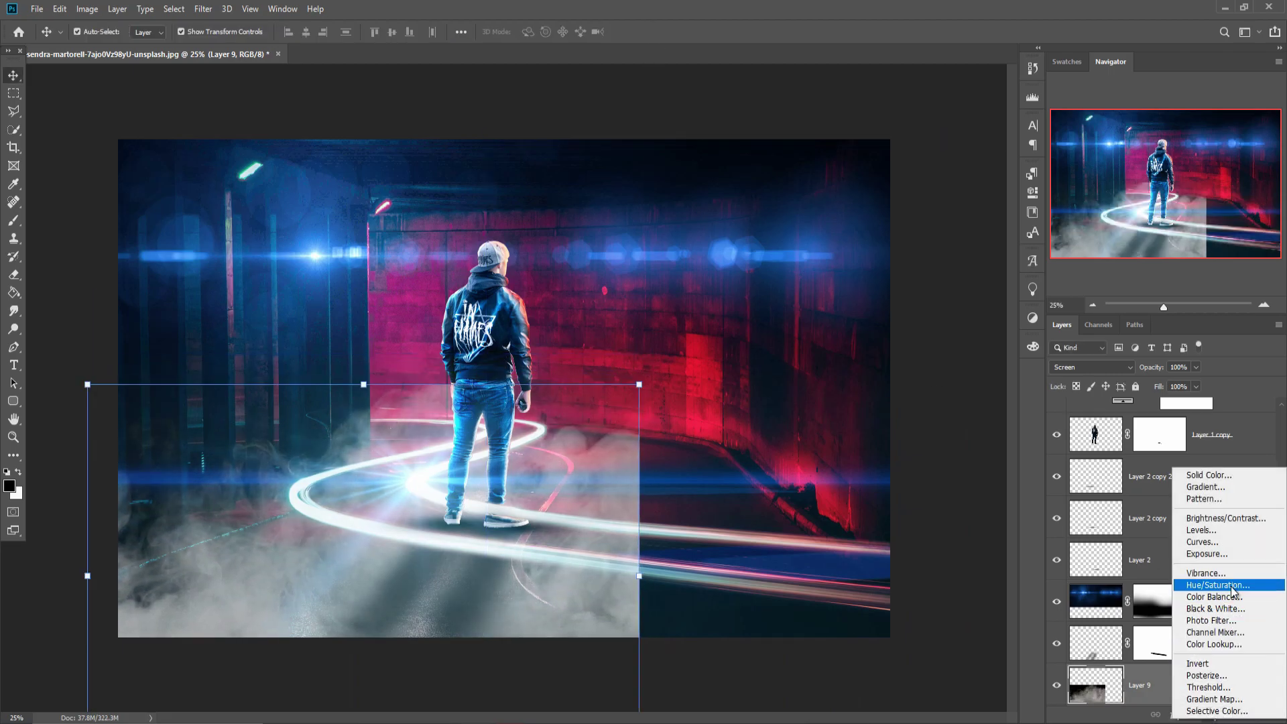
Step: Add a clipped Hue/Saturation colorize on the smoke: Hue ~190, Saturation 32, Lightness -27
click(1201, 585)
click(916, 476)
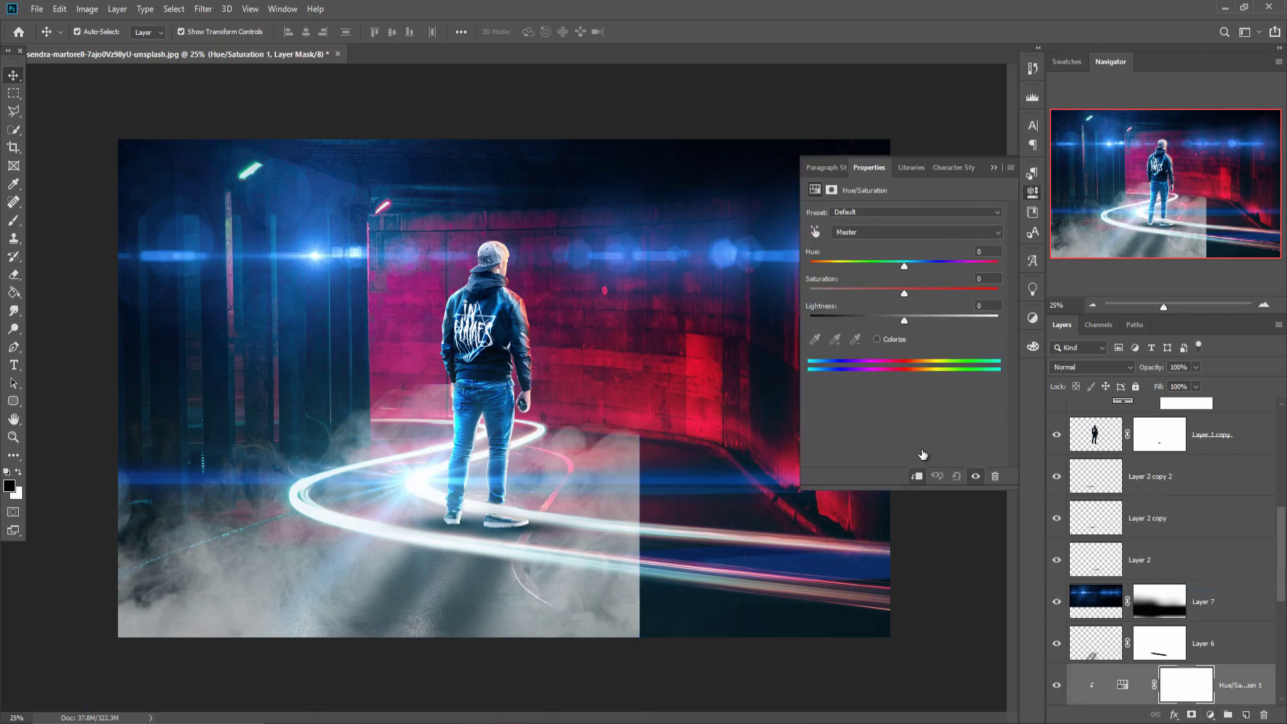
click(877, 339)
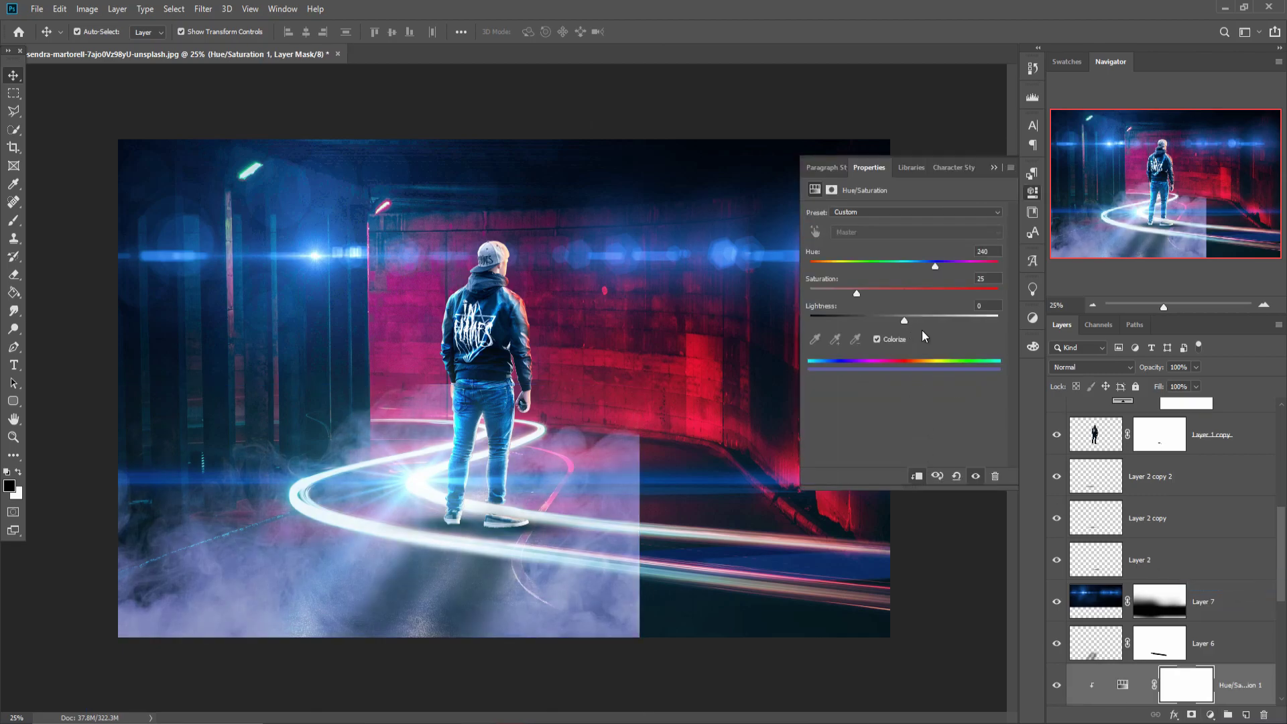
drag(932, 267, 915, 268)
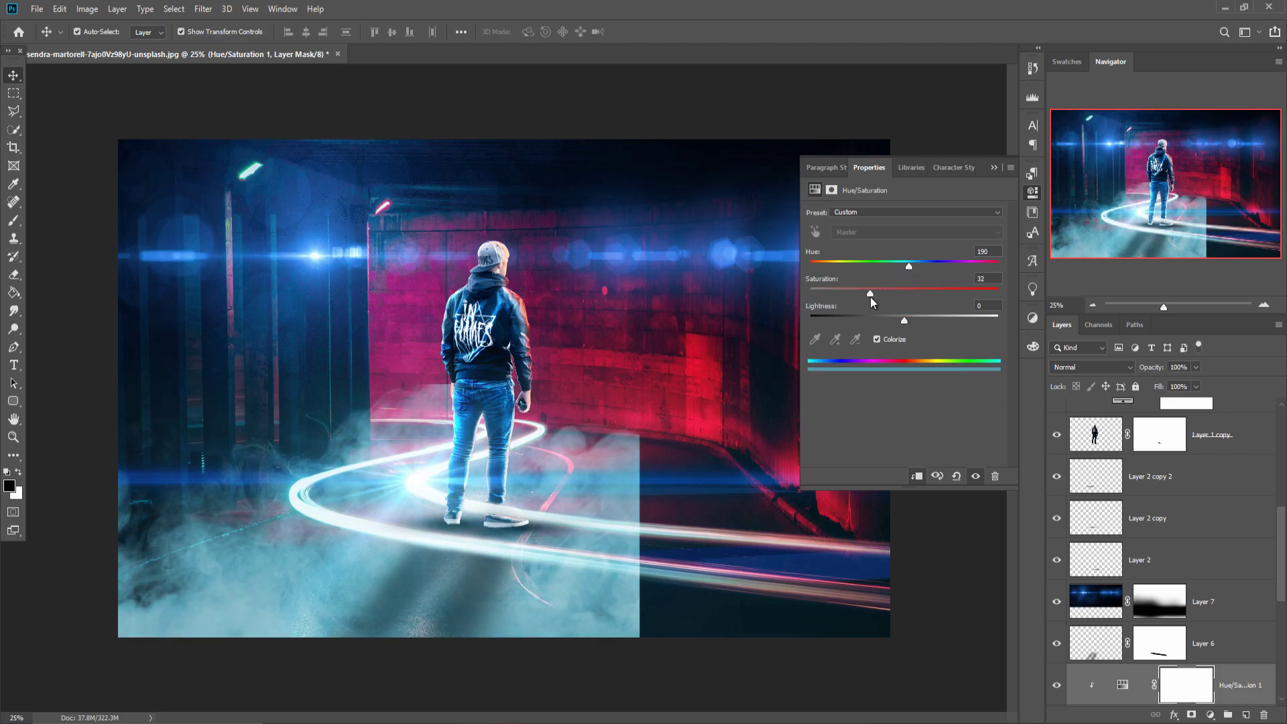
drag(904, 320, 879, 325)
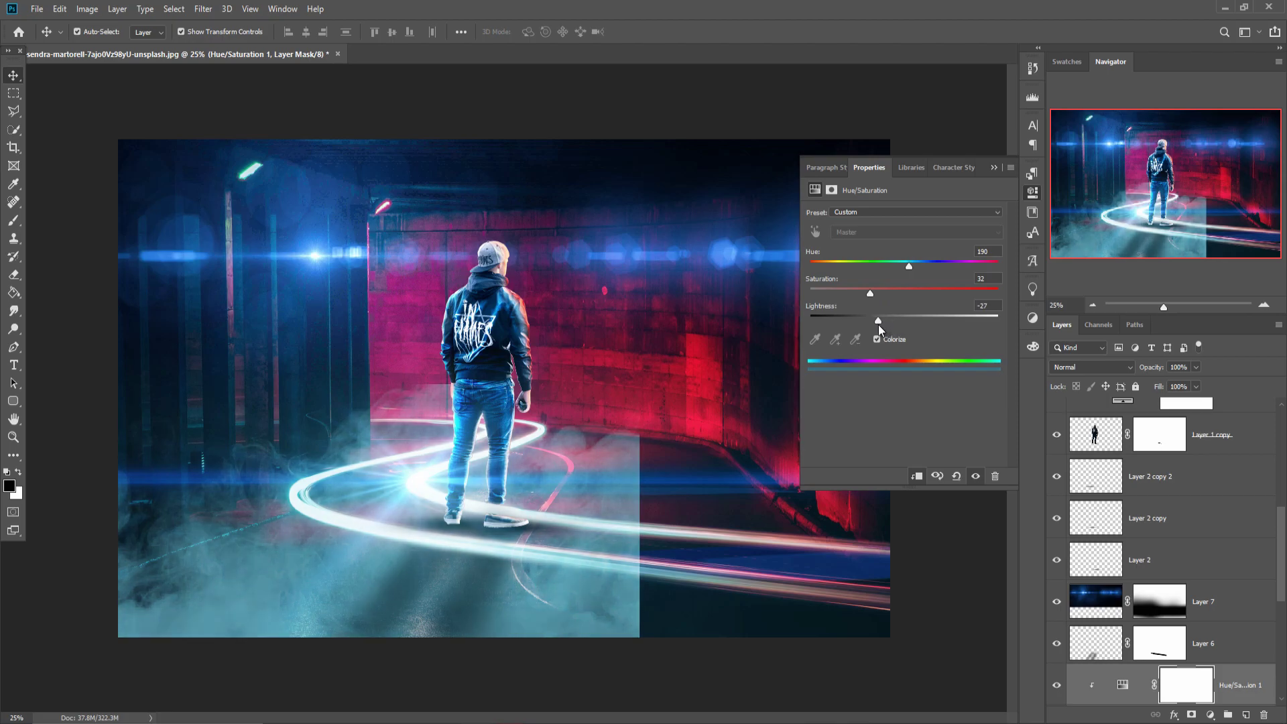
click(994, 167)
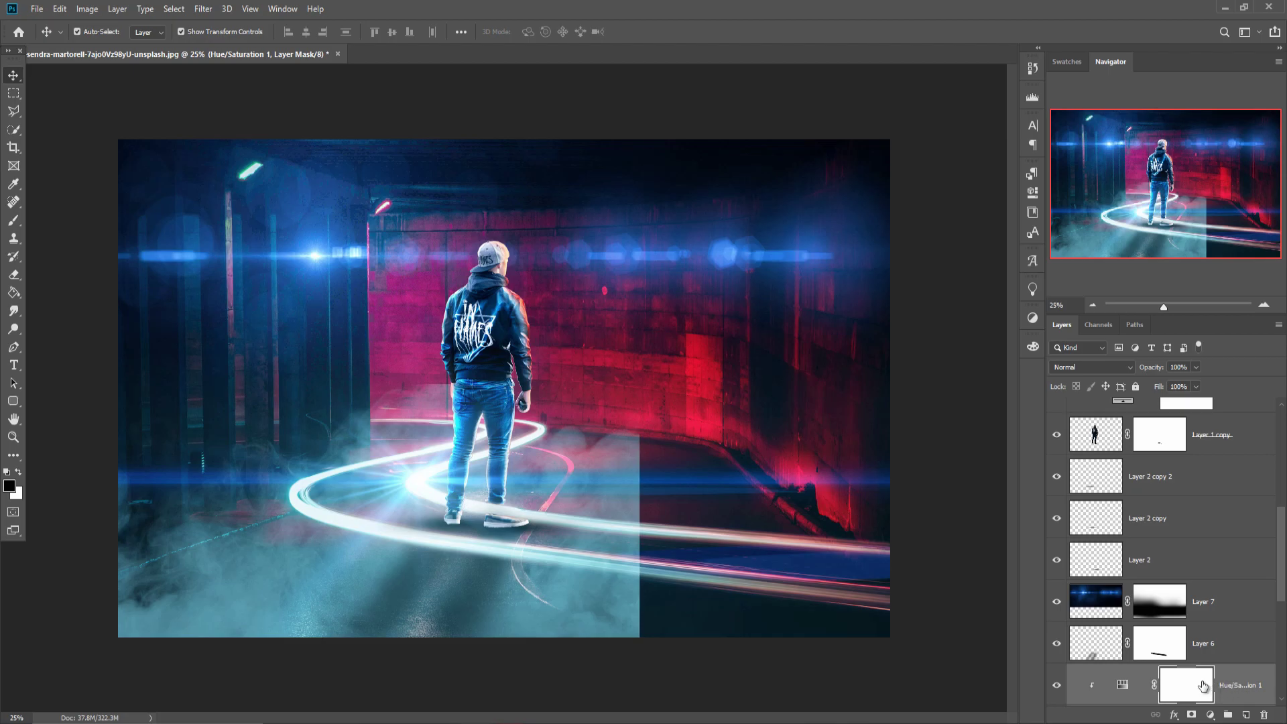
Step: Add a layer mask to the smoke layer, Layer 9
scroll(1200, 682, down, 3)
click(1154, 527)
click(1192, 714)
click(13, 222)
Step: Paint out the smoke right of and below the man with a large soft black brush
key(bracketright)
key(bracketright)
key(bracketright)
key(bracketright)
key(bracketright)
key(bracketright)
key(bracketright)
key(bracketright)
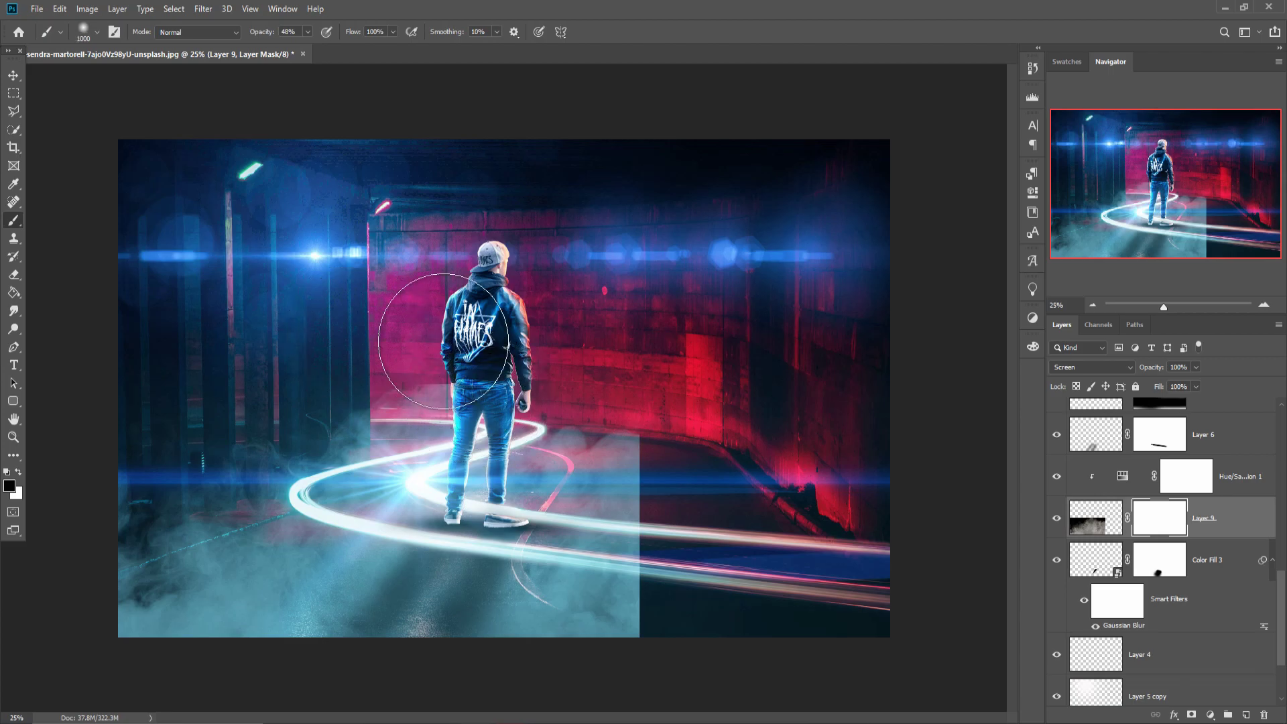
drag(603, 395, 771, 483)
mouse_move(637, 445)
mouse_down()
mouse_move(690, 561)
mouse_move(619, 466)
mouse_move(690, 590)
mouse_move(700, 637)
mouse_up()
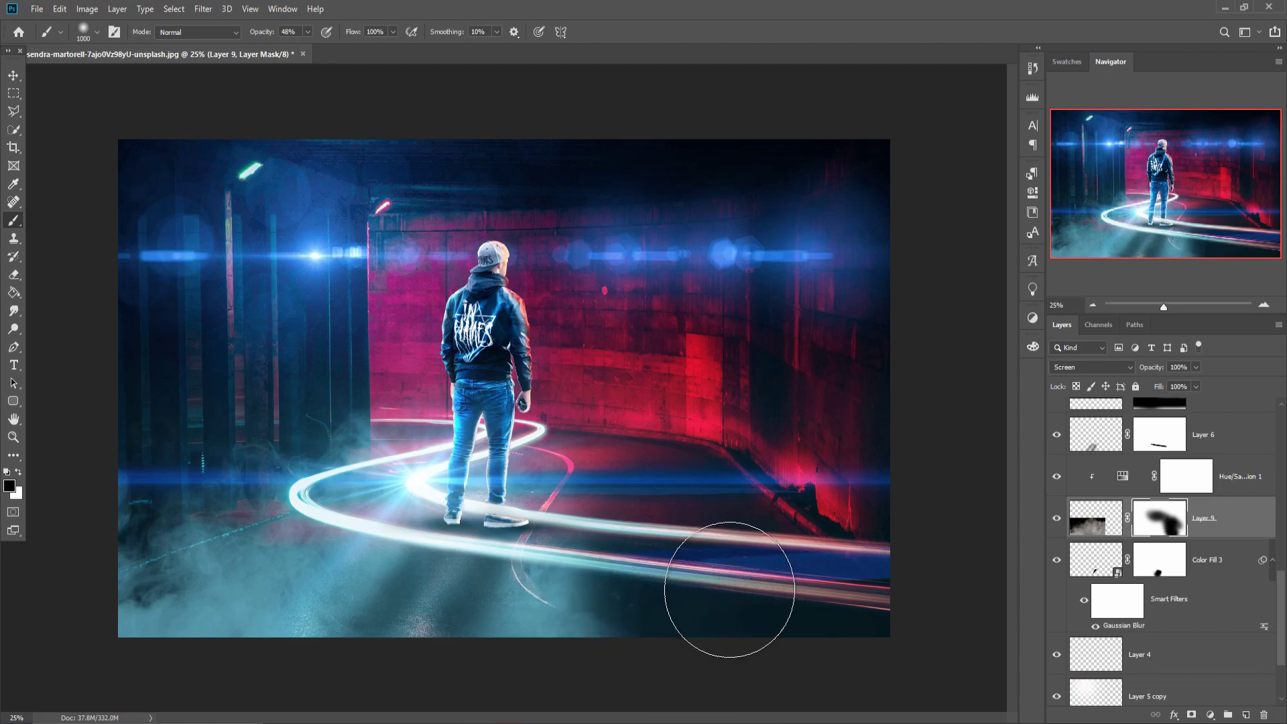
Step: Rescale the smoke down into the bottom-left corner of the scene
click(13, 75)
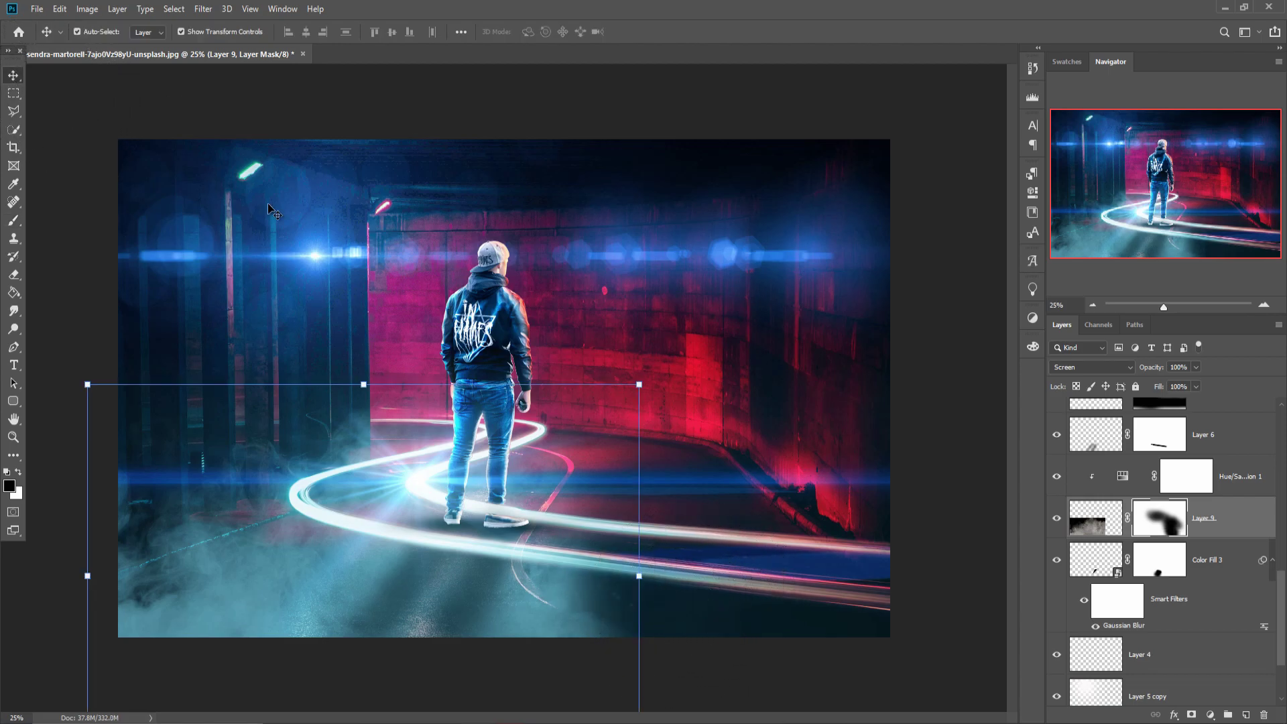
key(ctrl+minus)
mouse_move(434, 578)
mouse_down()
mouse_move(400, 502)
mouse_move(431, 497)
mouse_up()
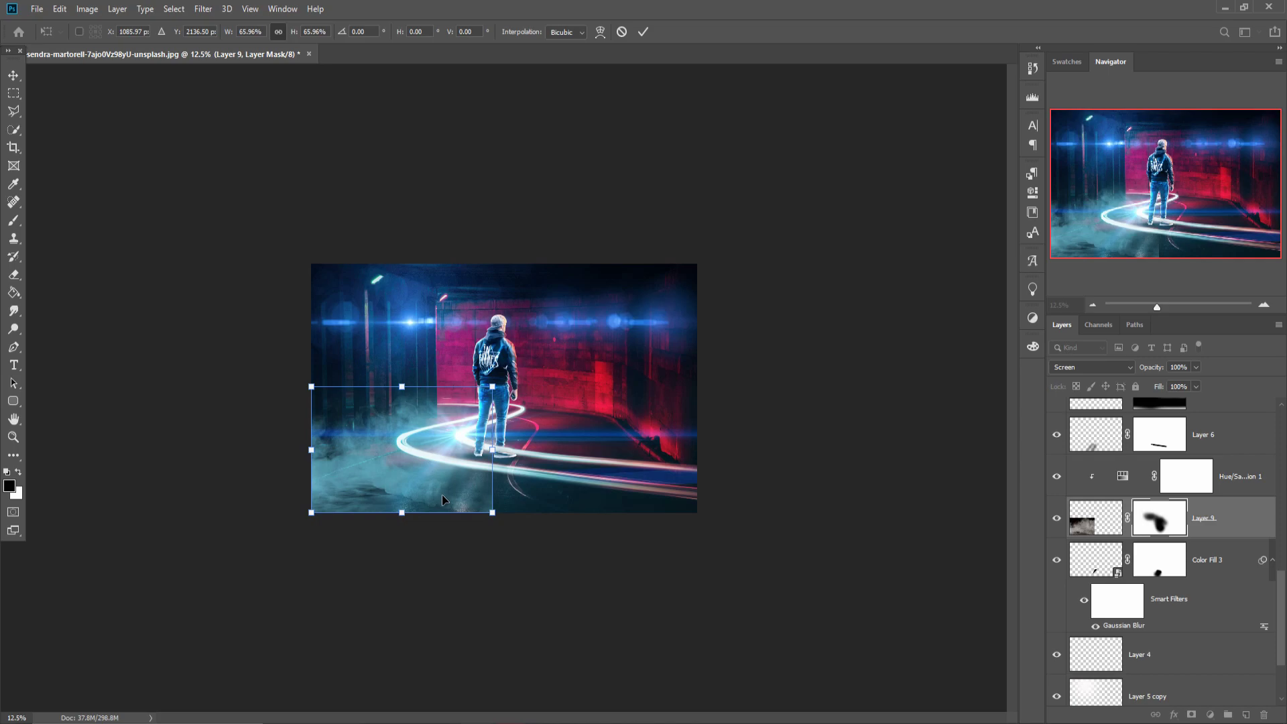
key(Return)
Step: Touch up the smoke mask to reveal more smoke along the bottom edge
key(b)
mouse_move(546, 509)
mouse_down()
mouse_move(512, 495)
mouse_move(601, 509)
mouse_move(580, 511)
mouse_move(565, 444)
mouse_up()
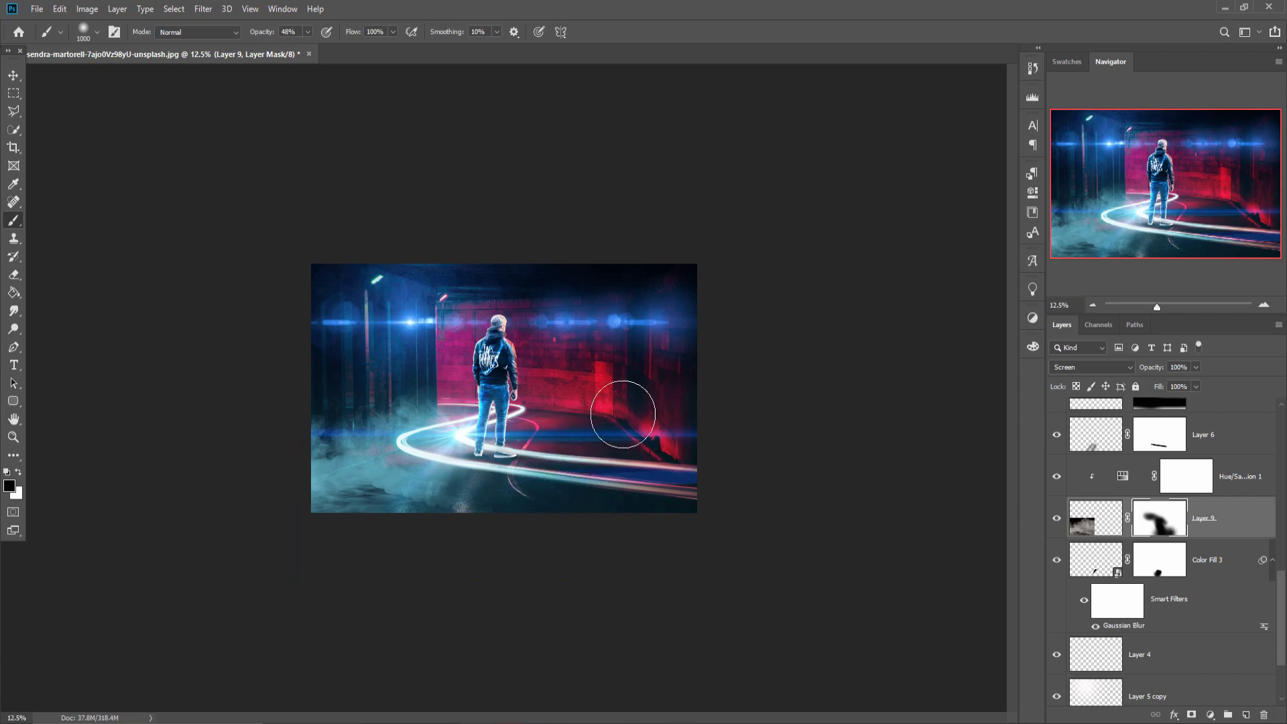
key(v)
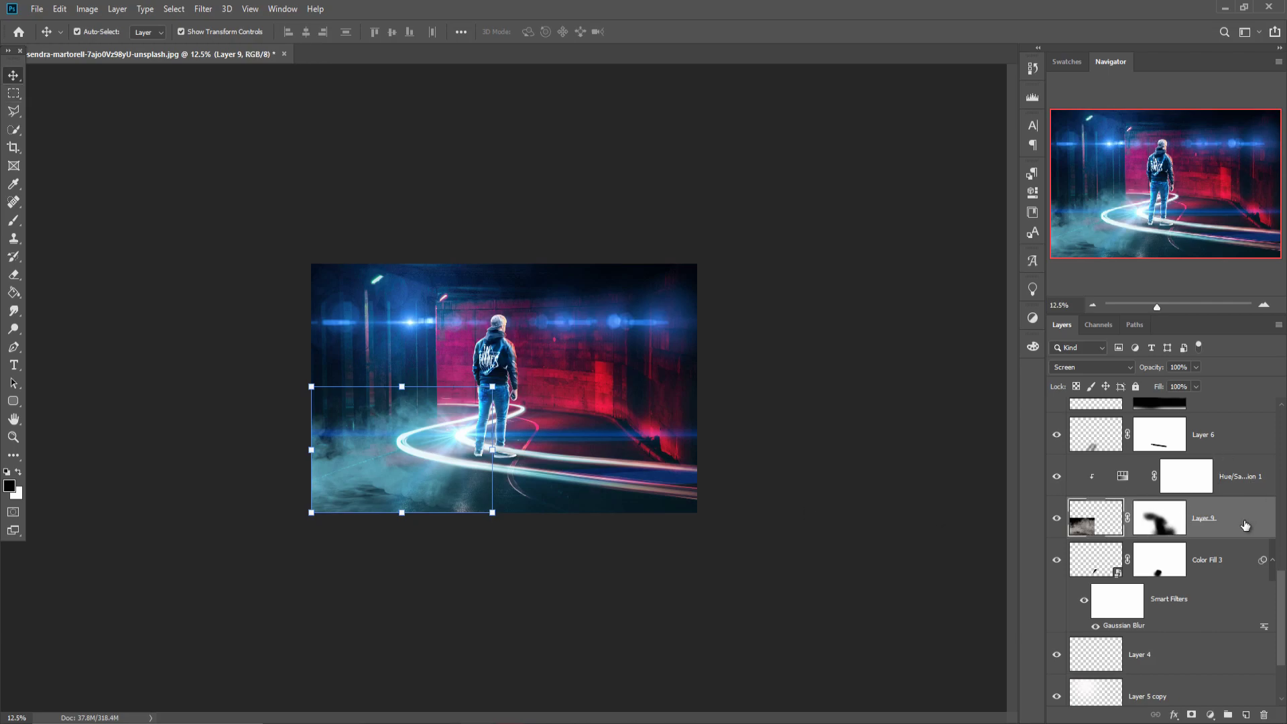
scroll(1245, 525, up, 2)
scroll(1245, 525, up, 2)
scroll(1246, 525, up, 2)
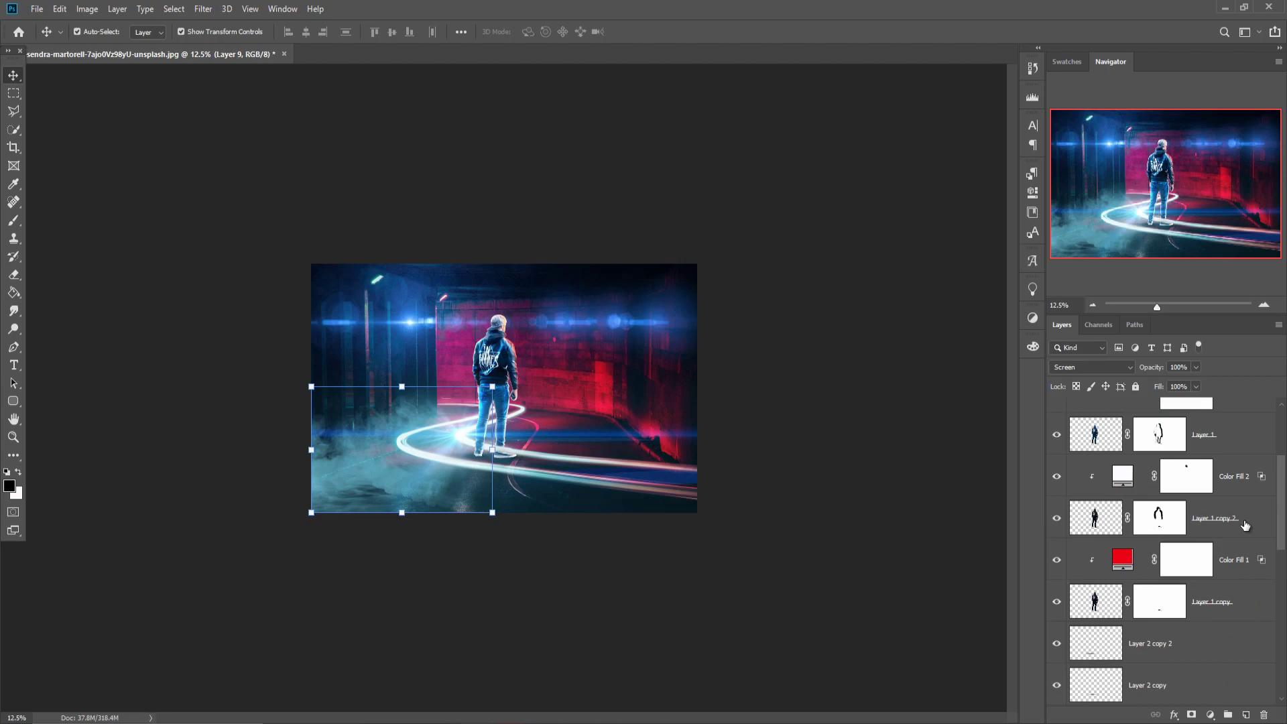
scroll(1246, 527, down, 2)
scroll(1241, 543, down, 2)
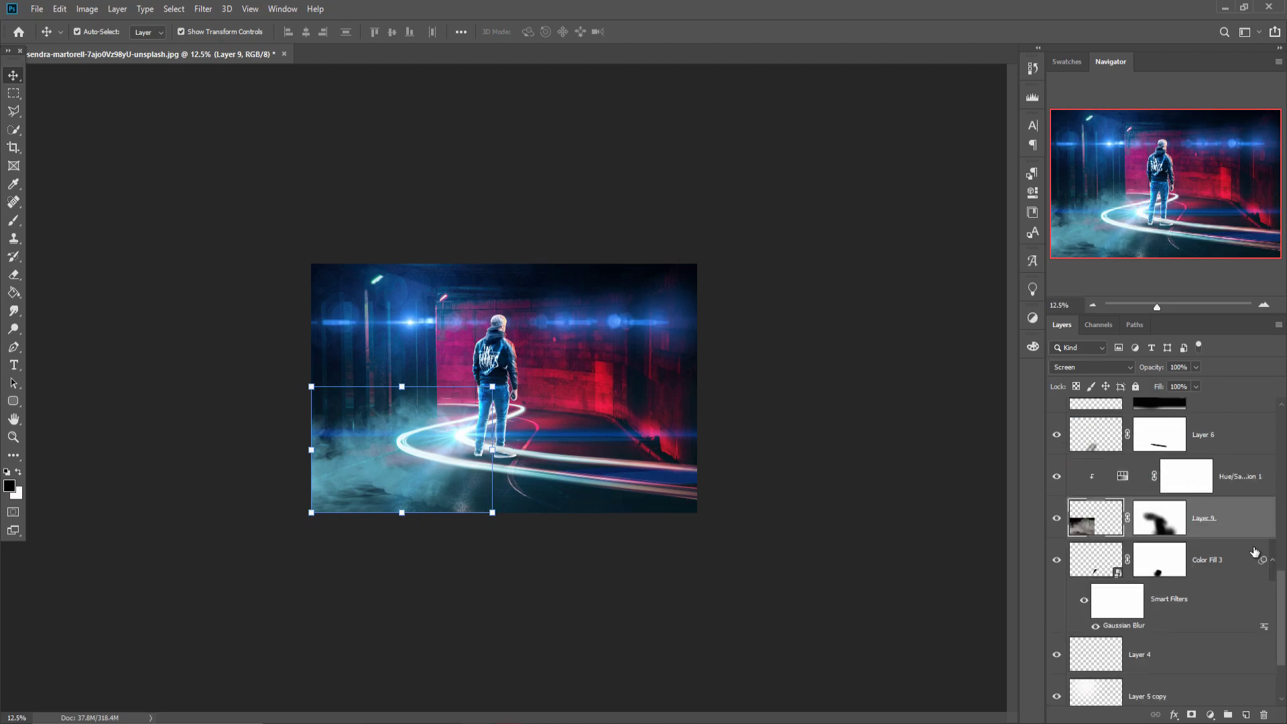
scroll(1231, 568, down, 2)
Step: Add an empty layer above Layer 5 copy and set a large soft brush at 11% opacity
click(1200, 676)
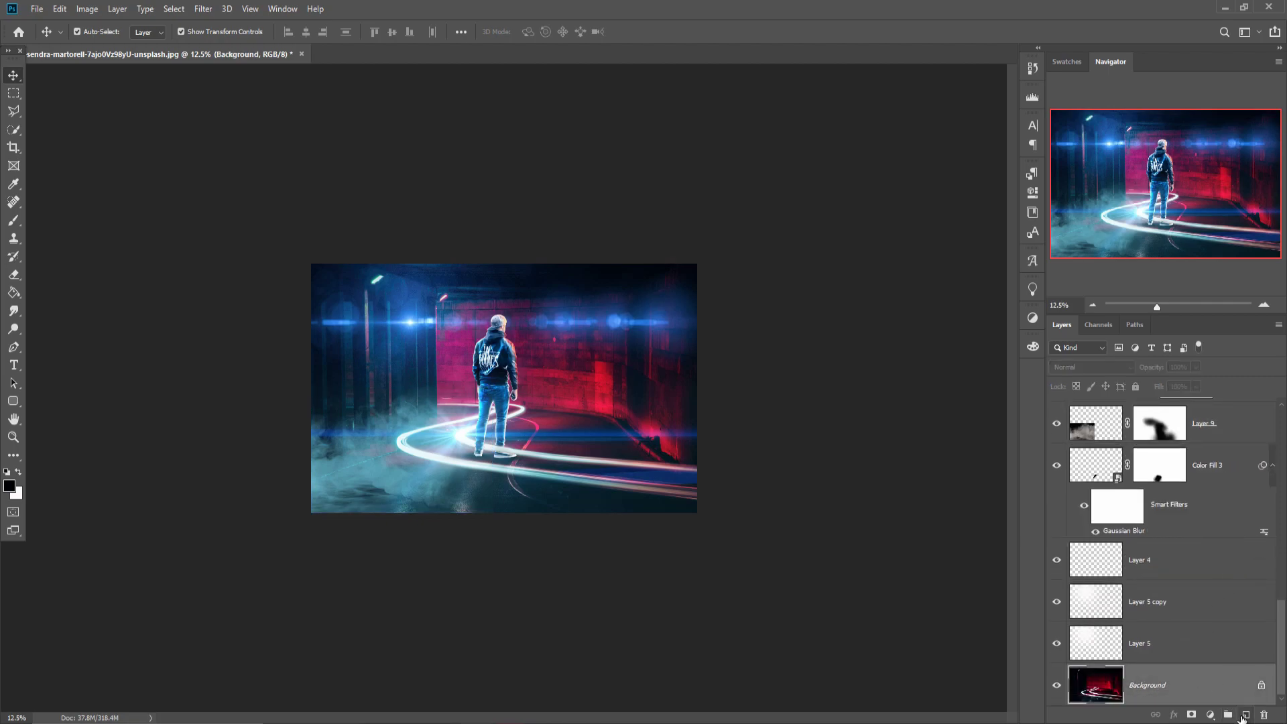
click(1144, 605)
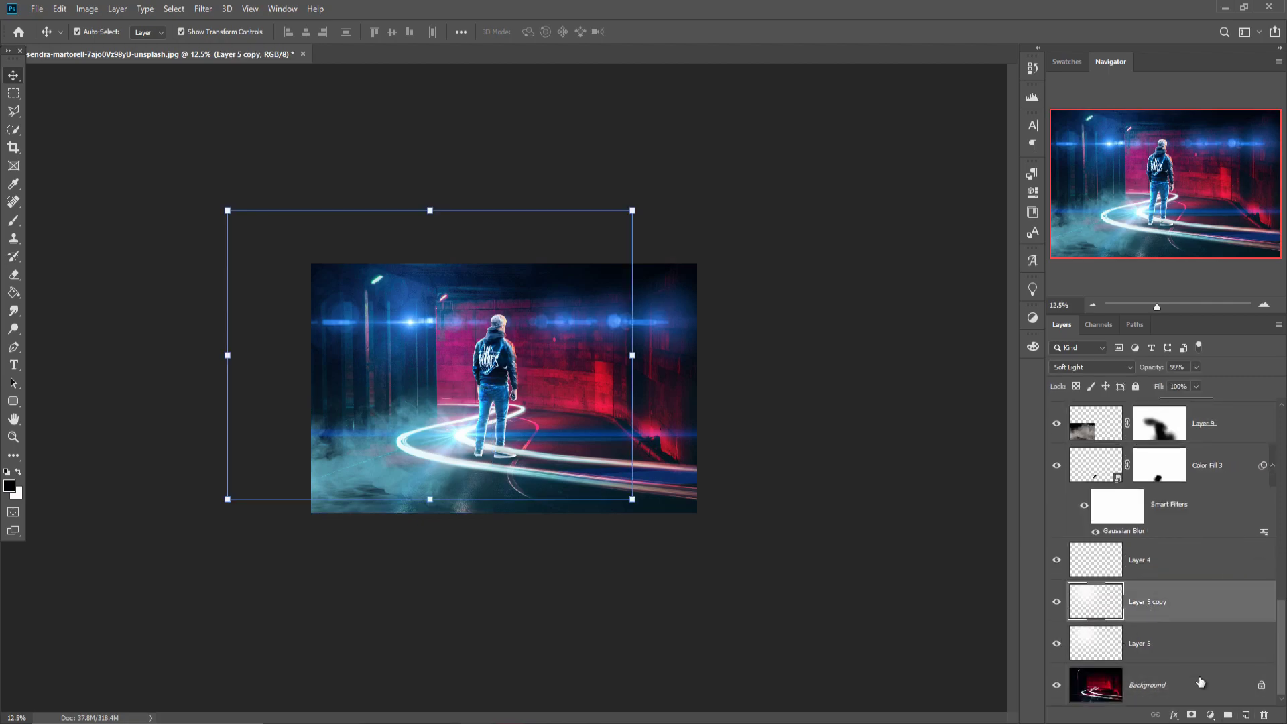
click(1245, 714)
click(13, 223)
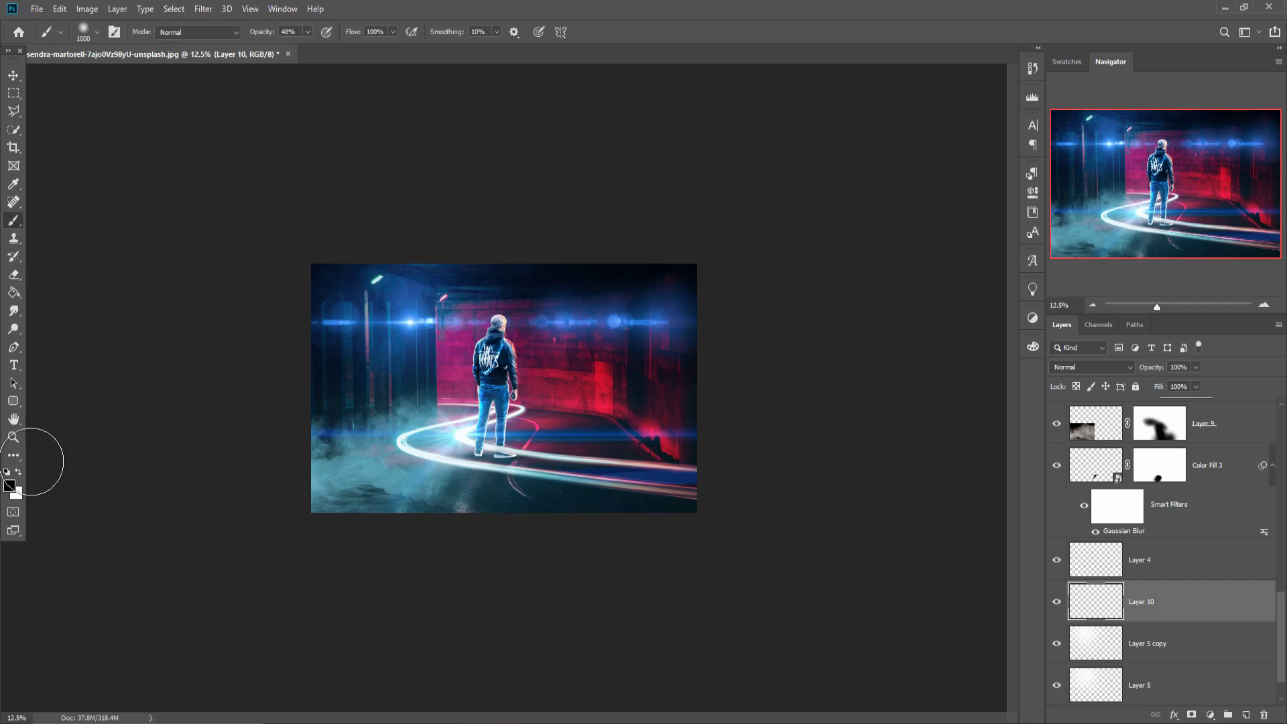
click(307, 32)
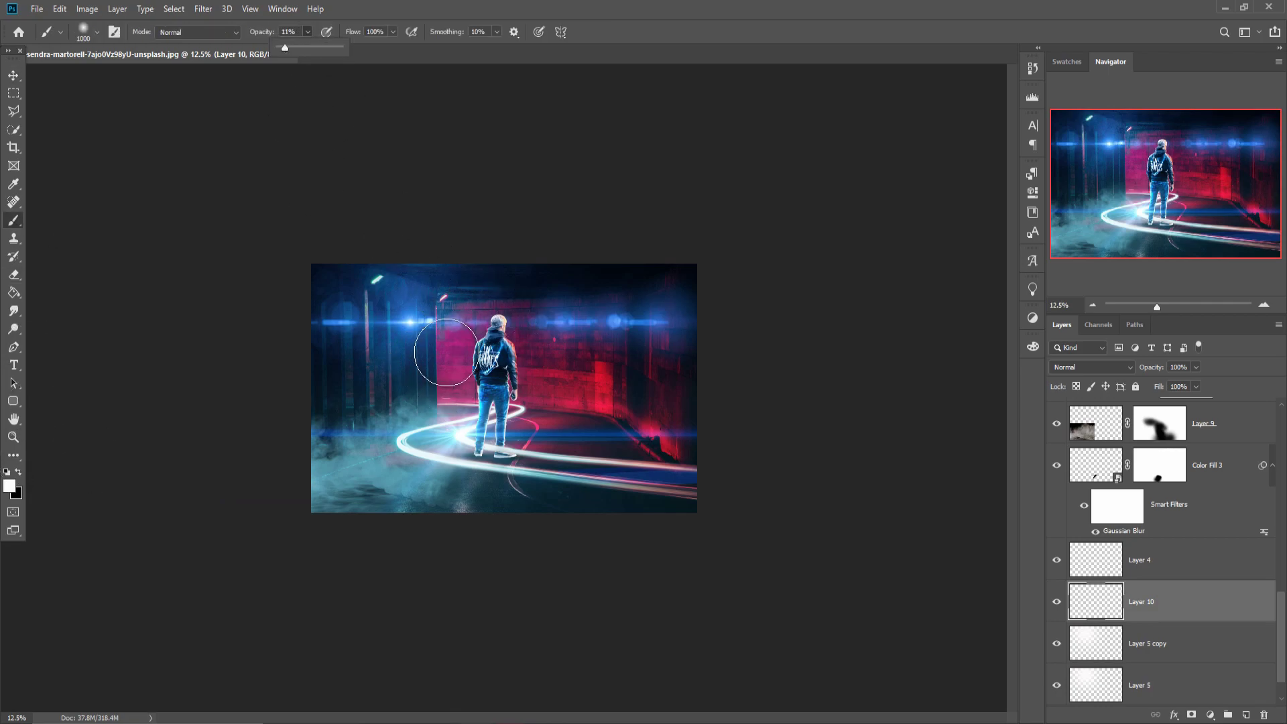
key(bracketright)
key(bracketright)
key(bracketright)
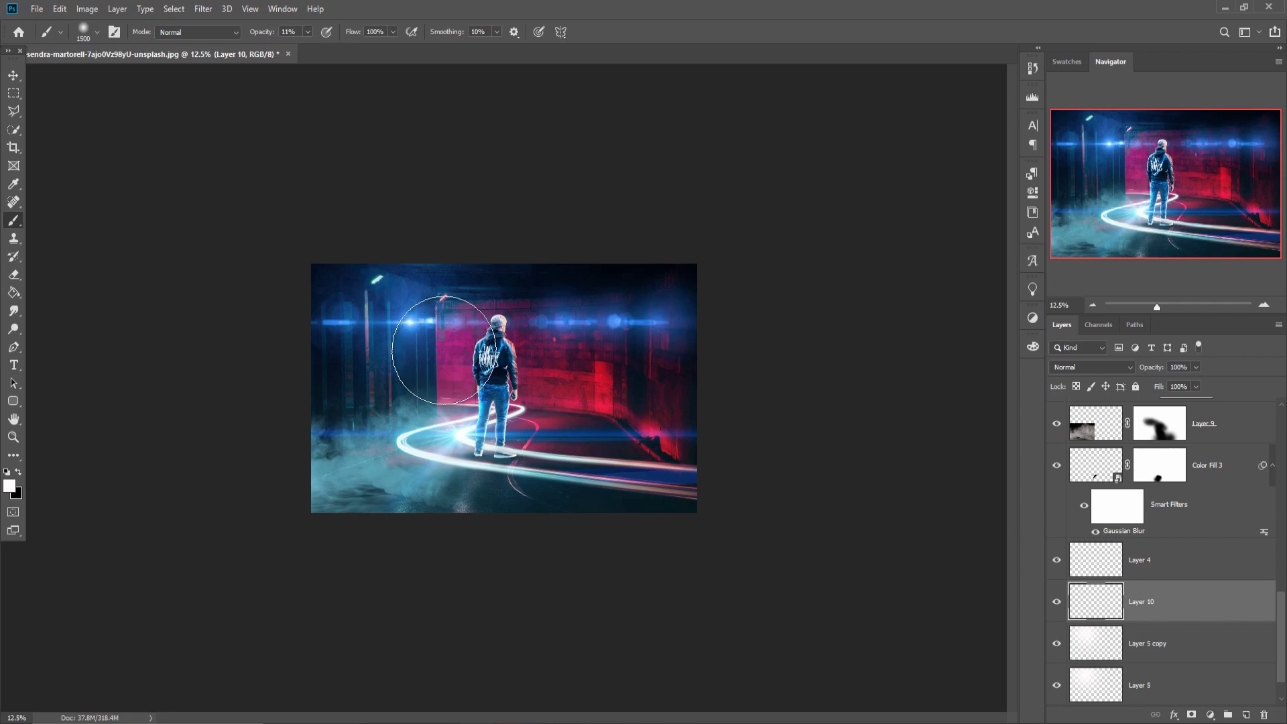
key(bracketright)
key(bracketright)
key(bracketright)
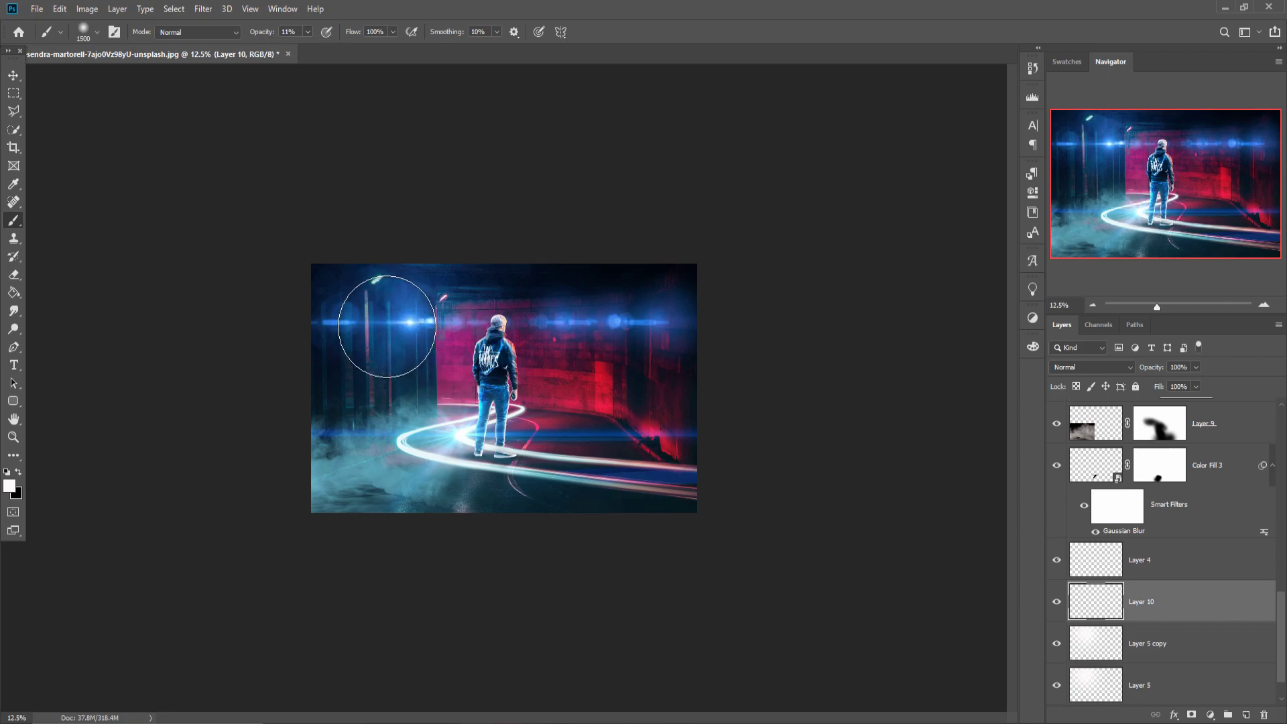
Step: Test soft haze dabs across the image's left side
click(373, 319)
key(bracketleft)
key(bracketleft)
key(bracketleft)
click(463, 309)
click(486, 315)
click(410, 373)
click(416, 412)
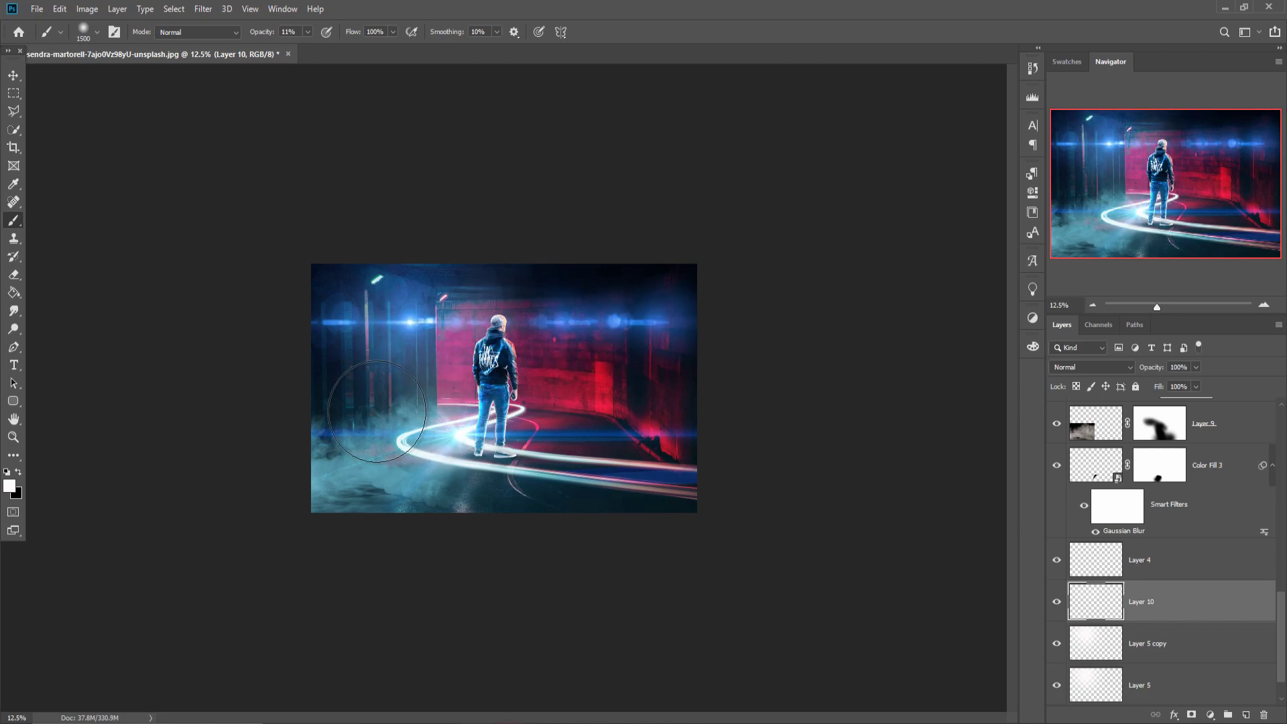
click(366, 423)
click(341, 413)
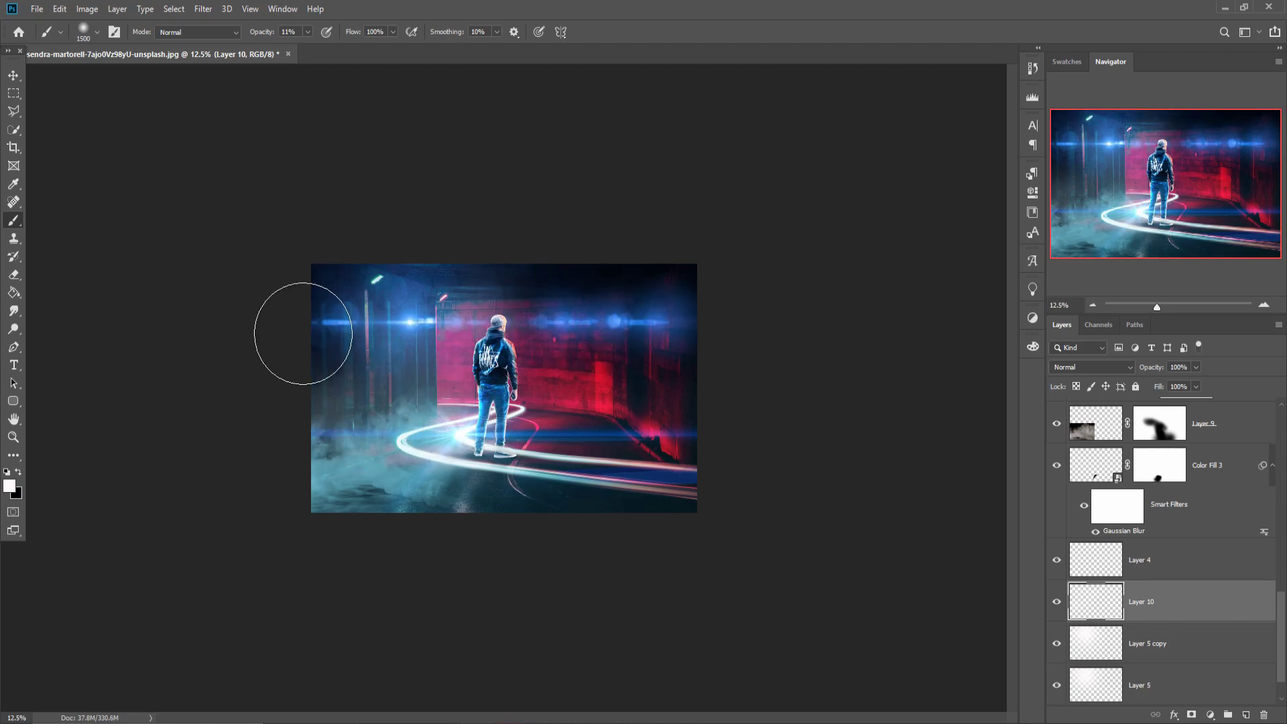
click(300, 331)
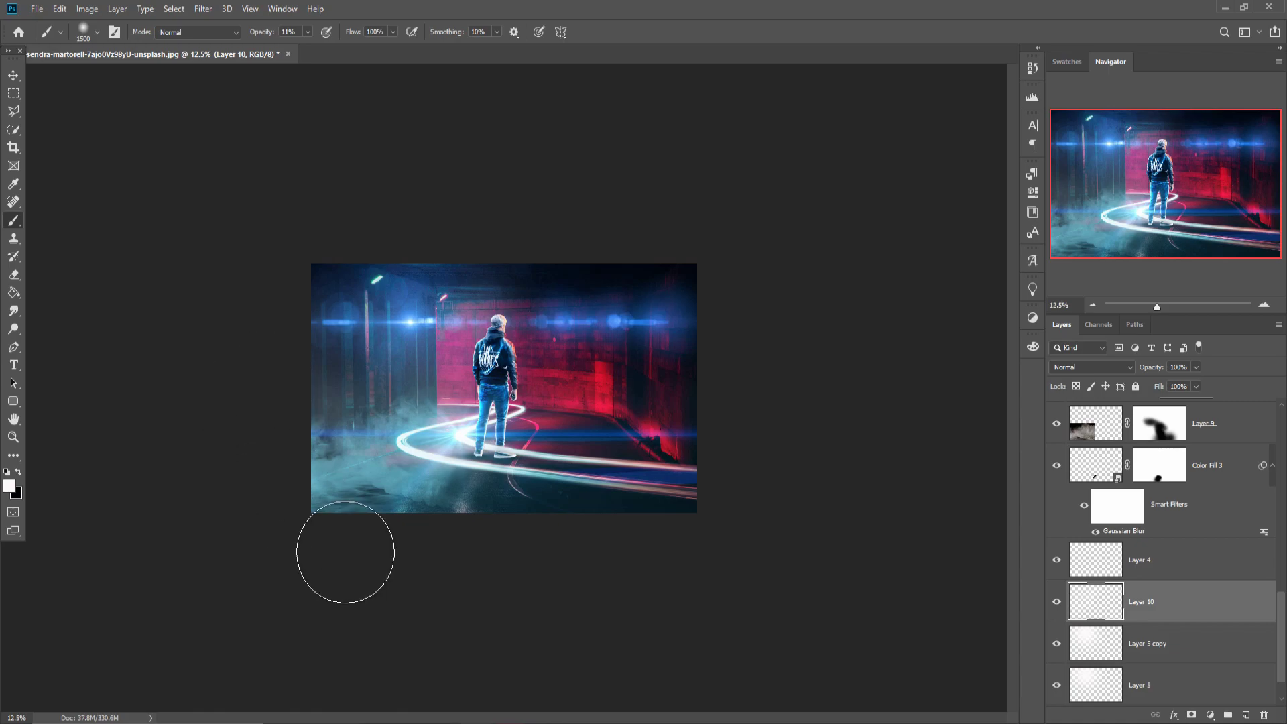
Step: Undo the test haze strokes and sample a mid blue from the image's lights
key(ctrl+z)
key(ctrl+z)
key(ctrl+z)
key(ctrl+z)
key(ctrl+z)
key(ctrl+z)
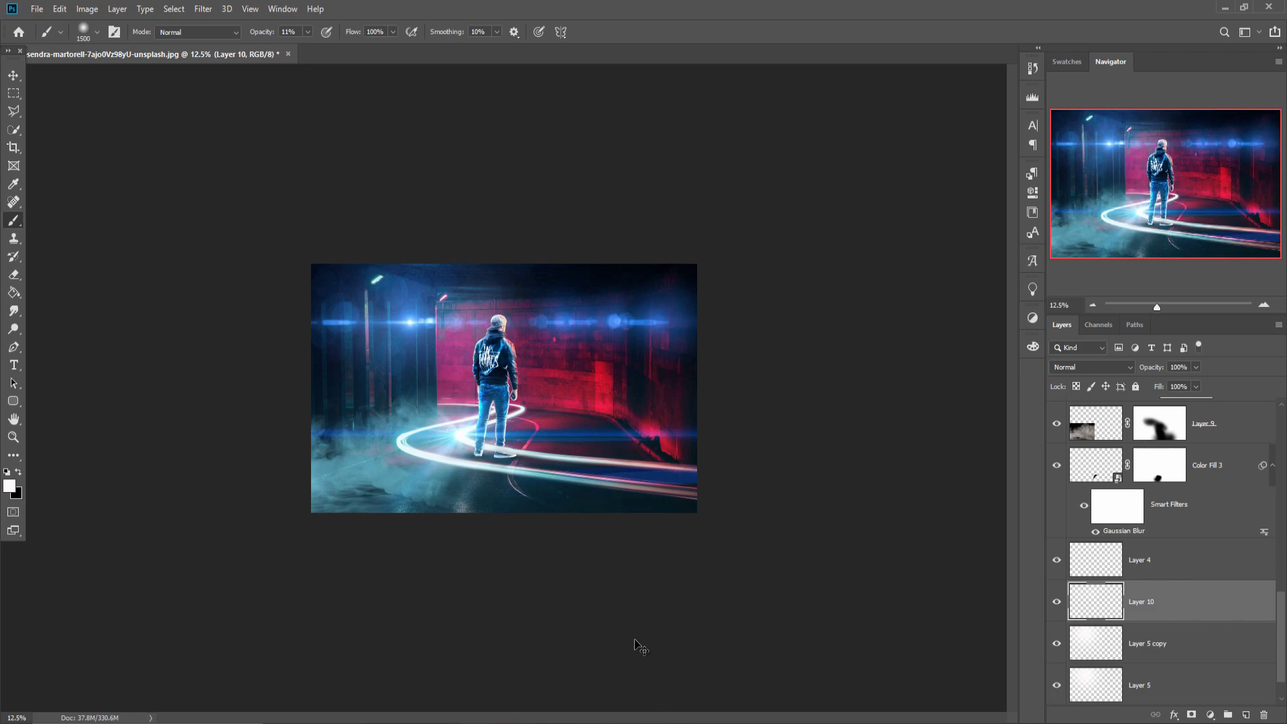
key(ctrl+z)
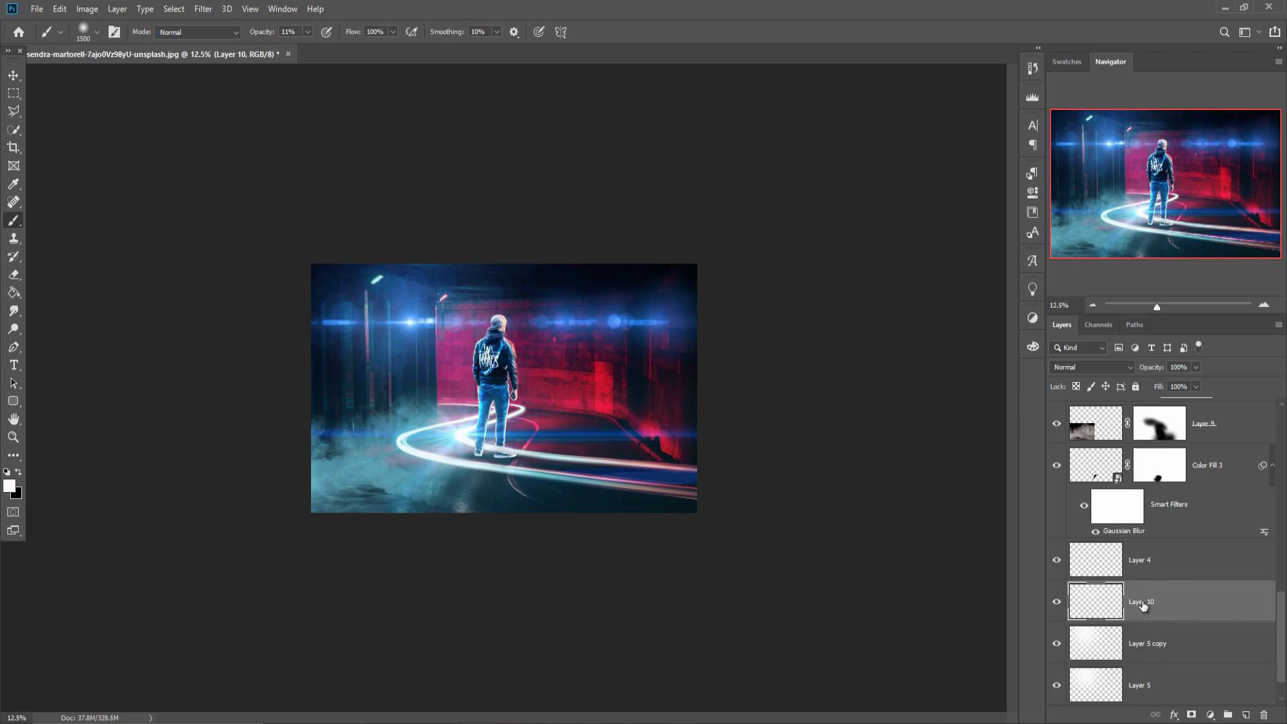
click(13, 489)
click(413, 309)
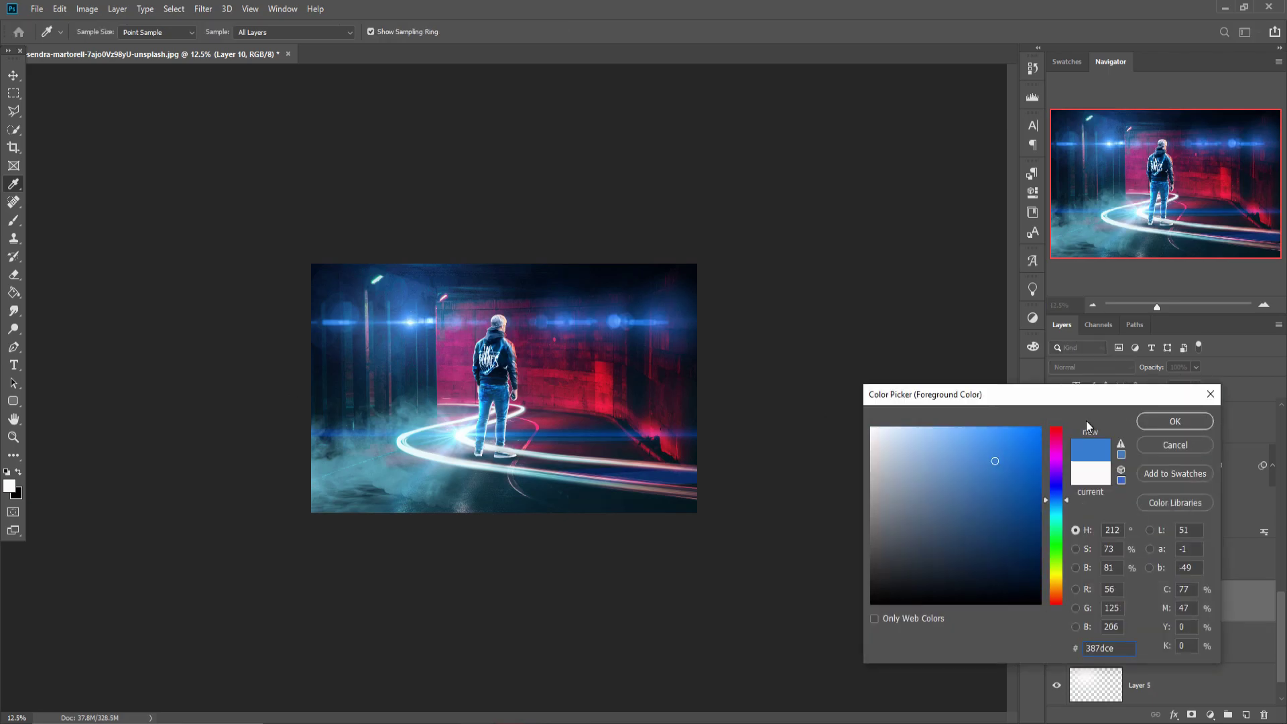
Step: Brush the sampled blue along the left edge and over the lower-left smoke on Layer 10
click(1142, 424)
key(b)
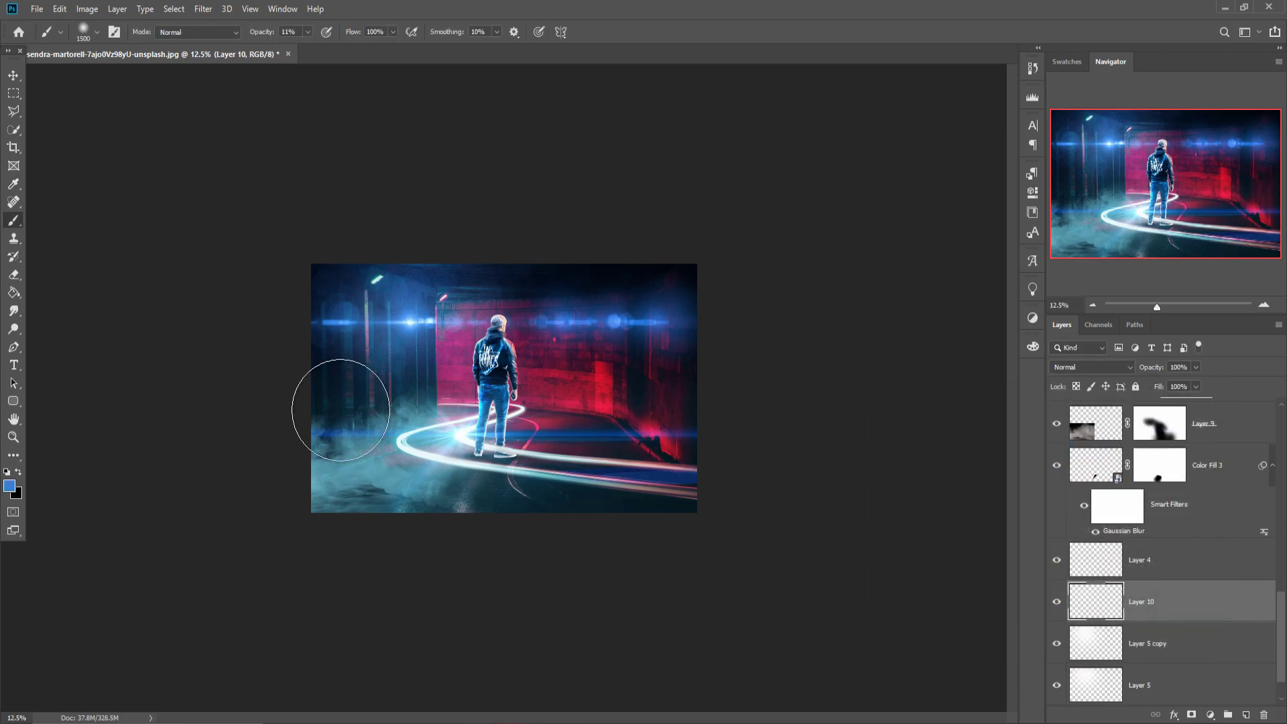
key(ctrl+plus)
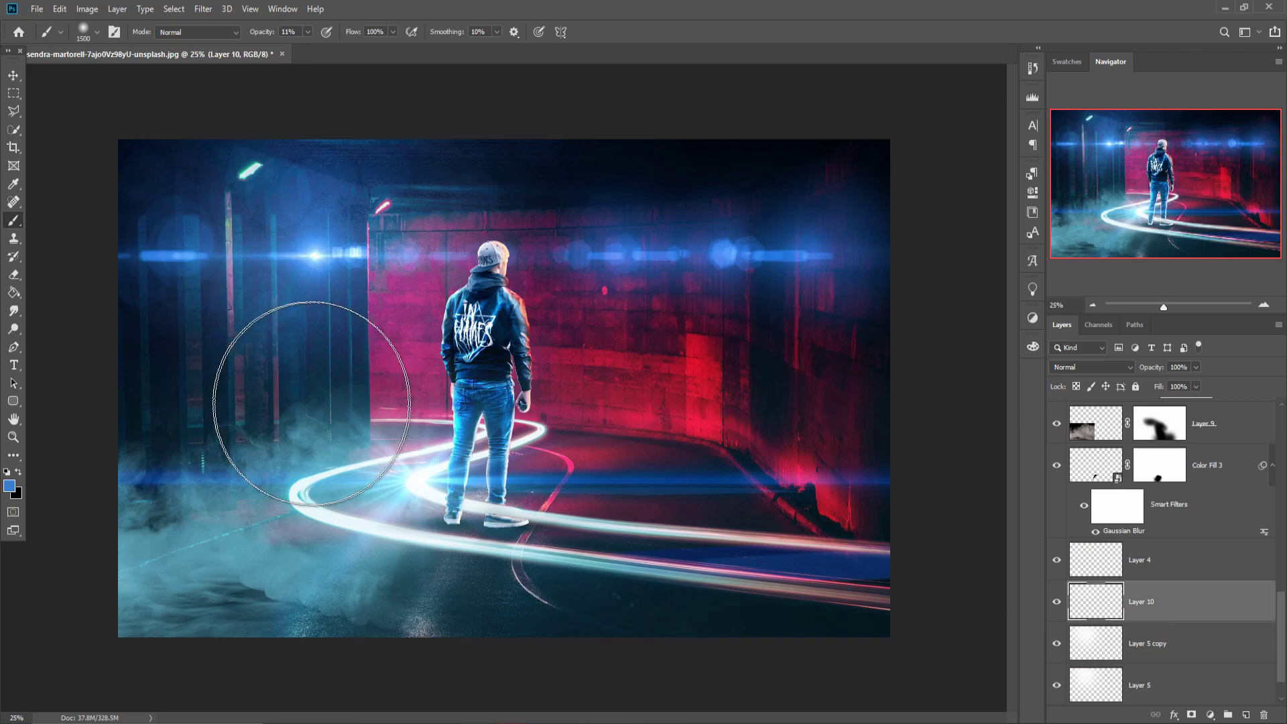
mouse_move(143, 460)
mouse_down()
mouse_move(129, 460)
mouse_move(168, 335)
mouse_up()
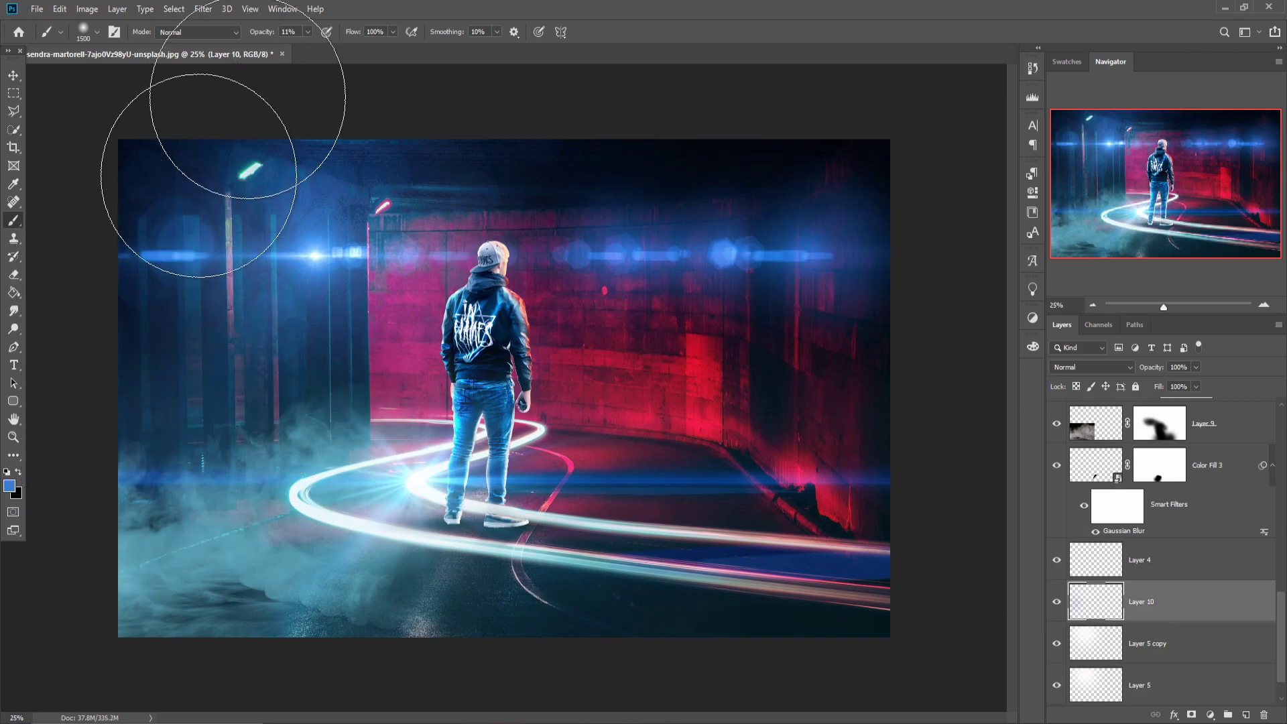
drag(114, 302, 134, 436)
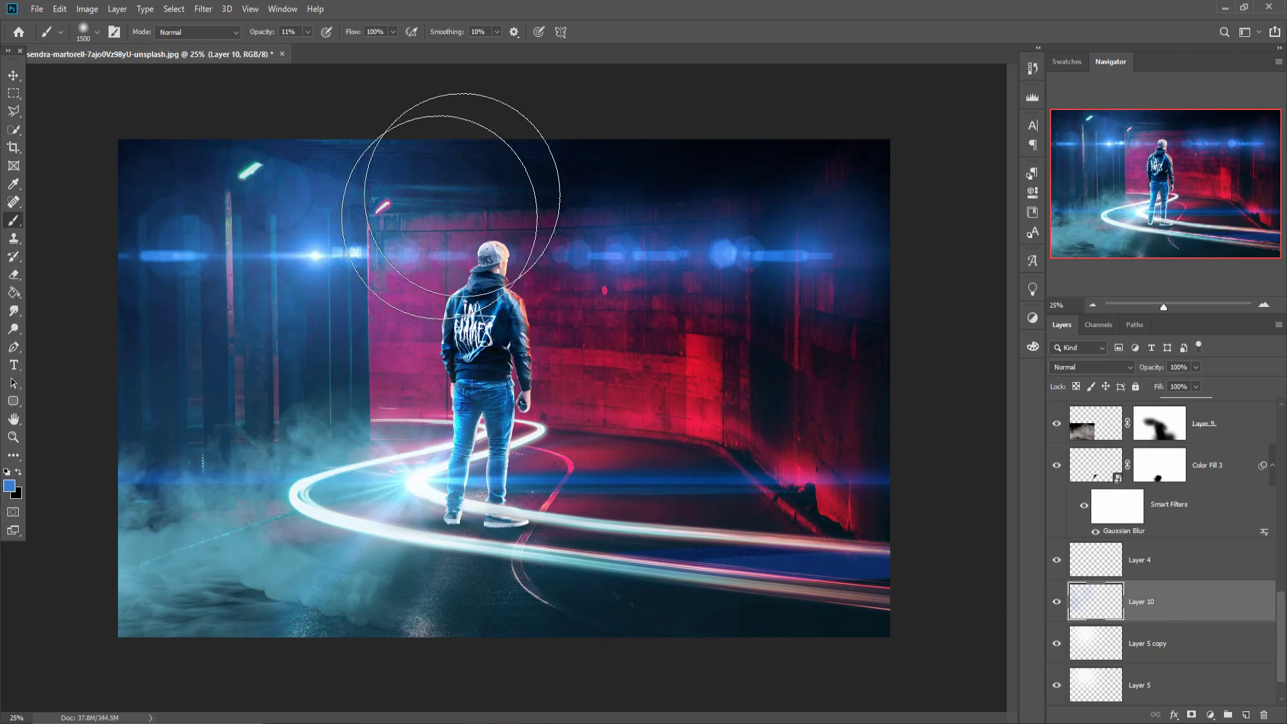
drag(524, 213, 309, 525)
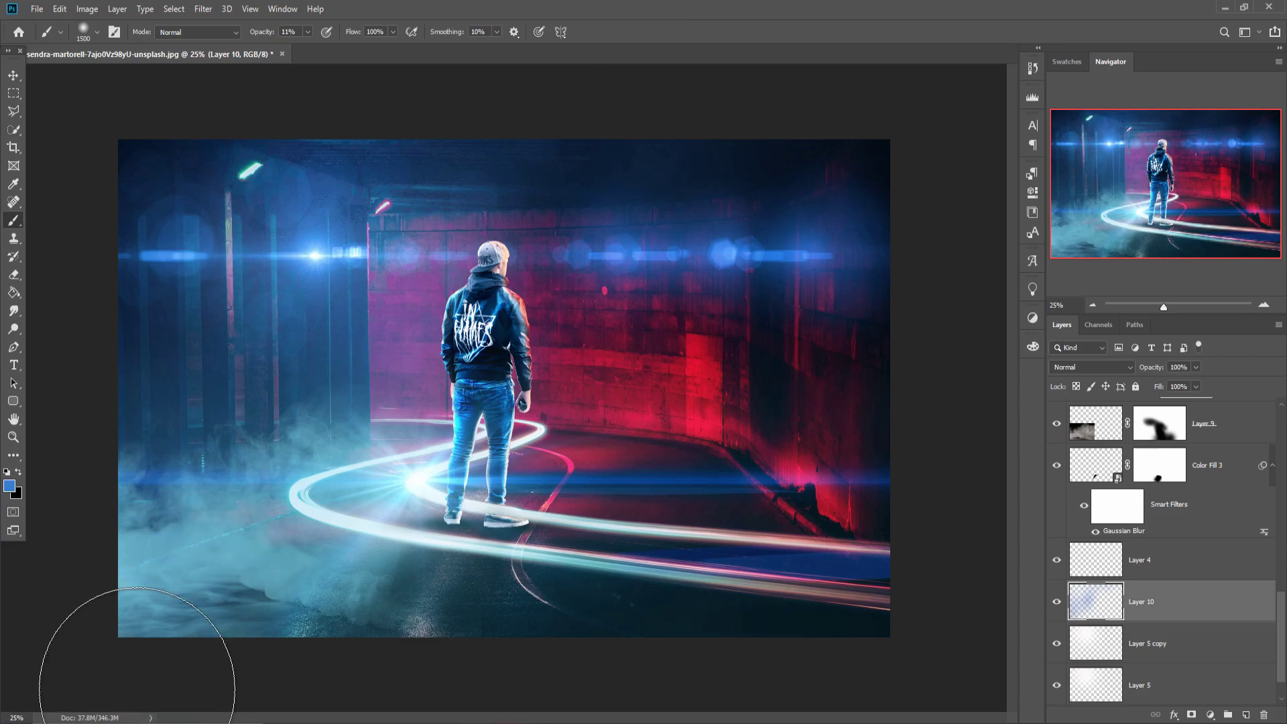
scroll(1158, 648, up, 5)
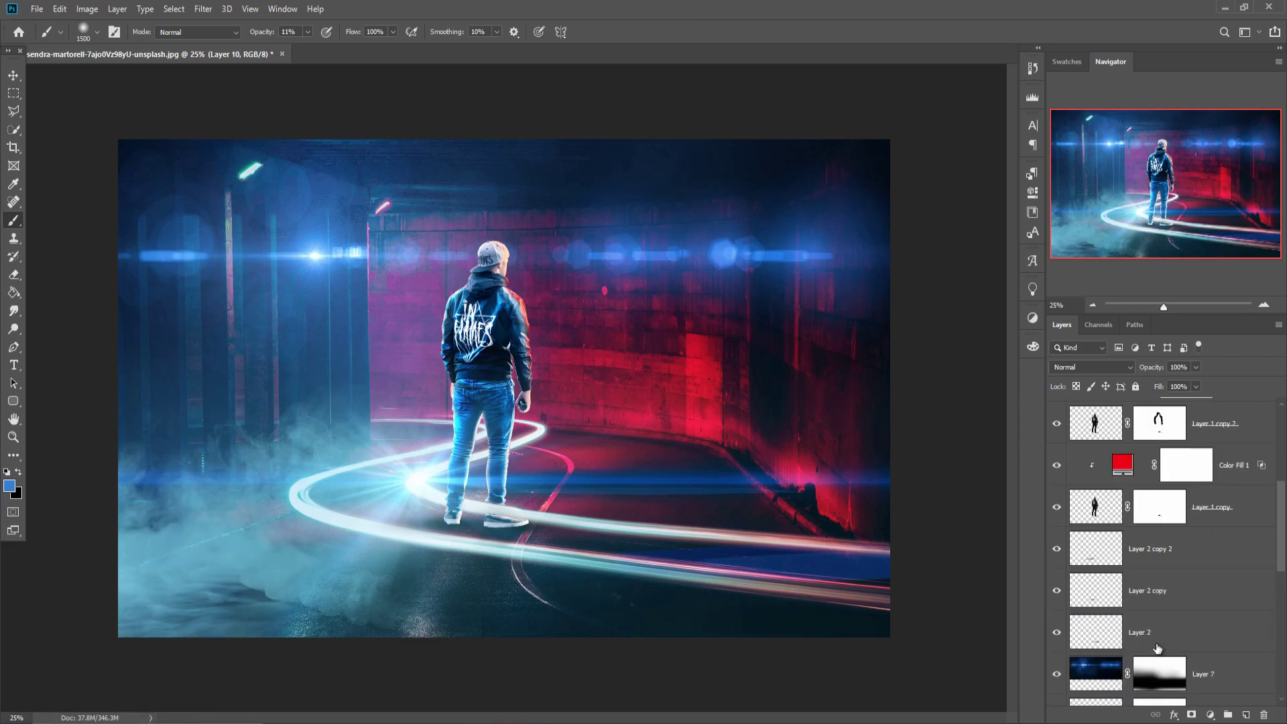
Step: Add Layer 11 above Layer 8 with faint lower-left blue fog, plus an empty Layer 12
scroll(1158, 647, up, 5)
scroll(1165, 562, up, 5)
click(1223, 424)
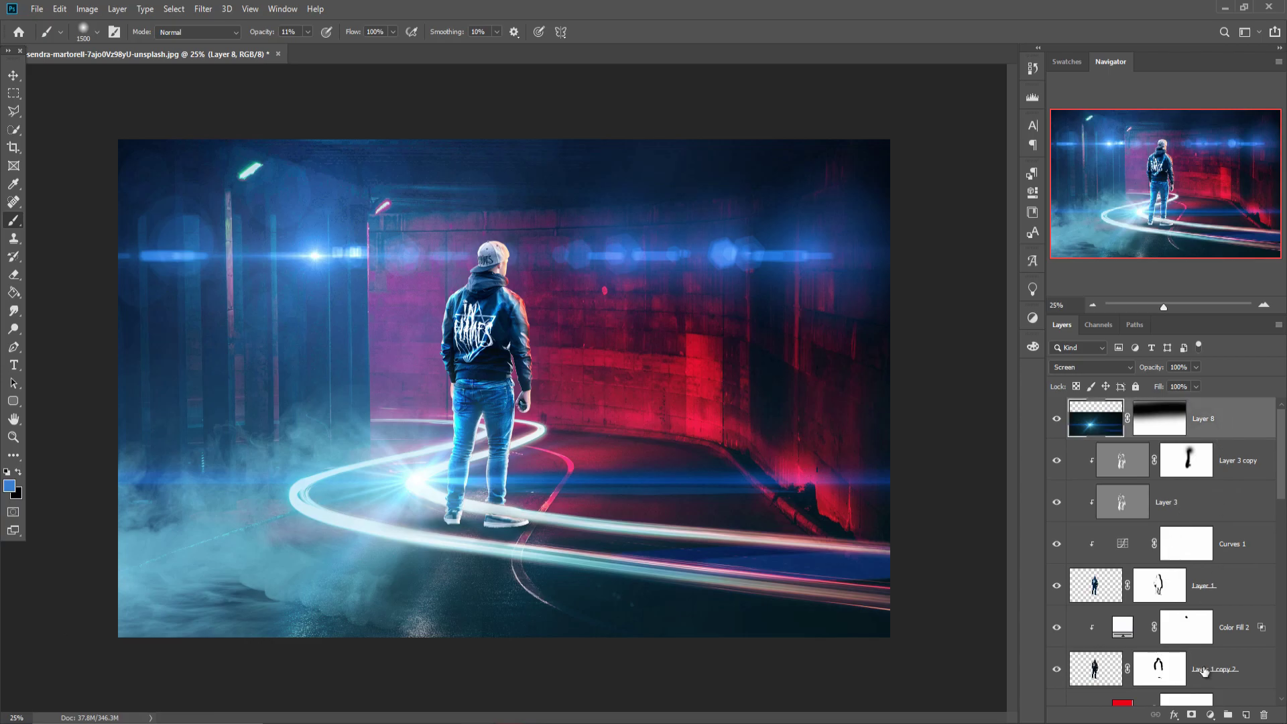
click(1245, 716)
mouse_move(295, 509)
mouse_down()
mouse_move(342, 394)
mouse_move(267, 447)
mouse_up()
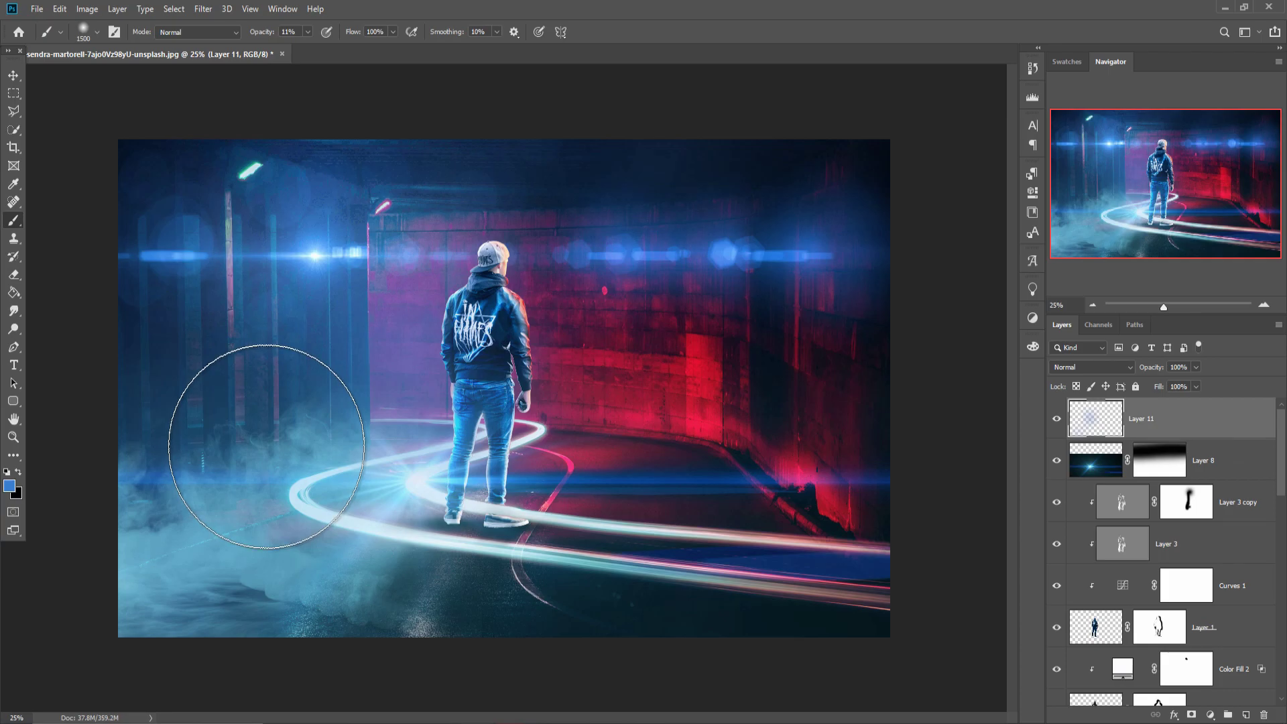
drag(267, 448, 301, 484)
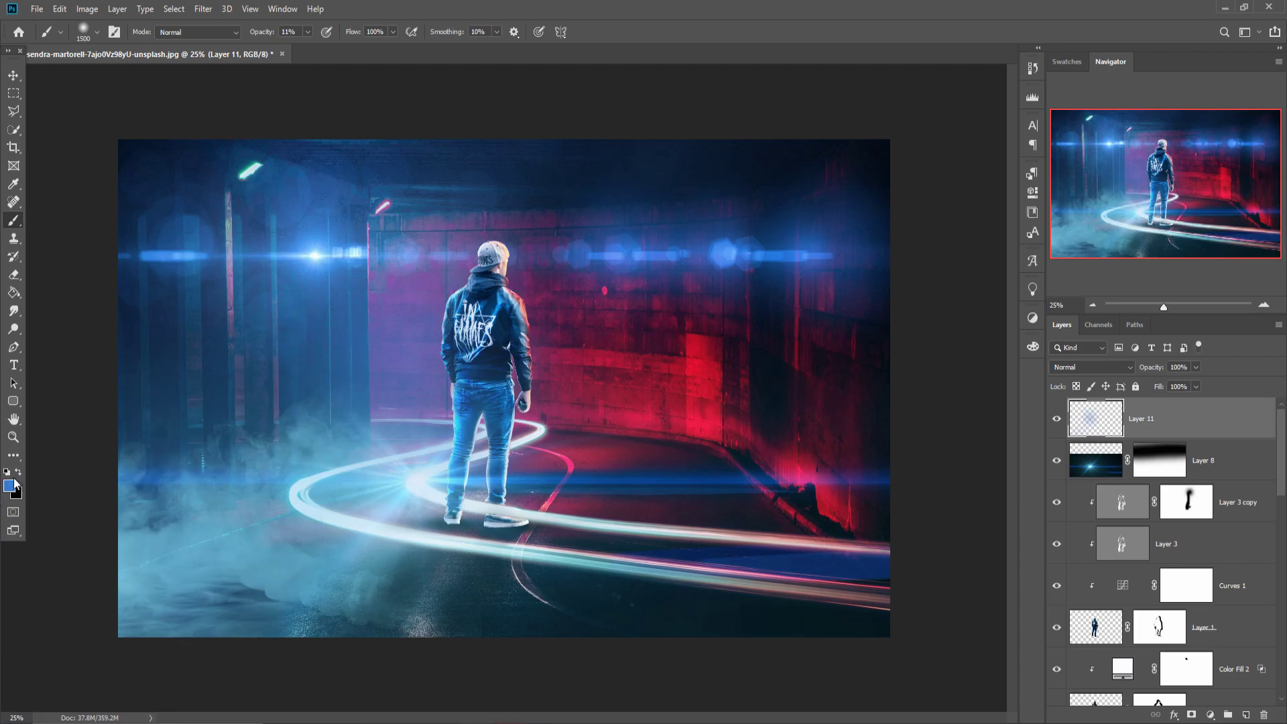
click(1249, 715)
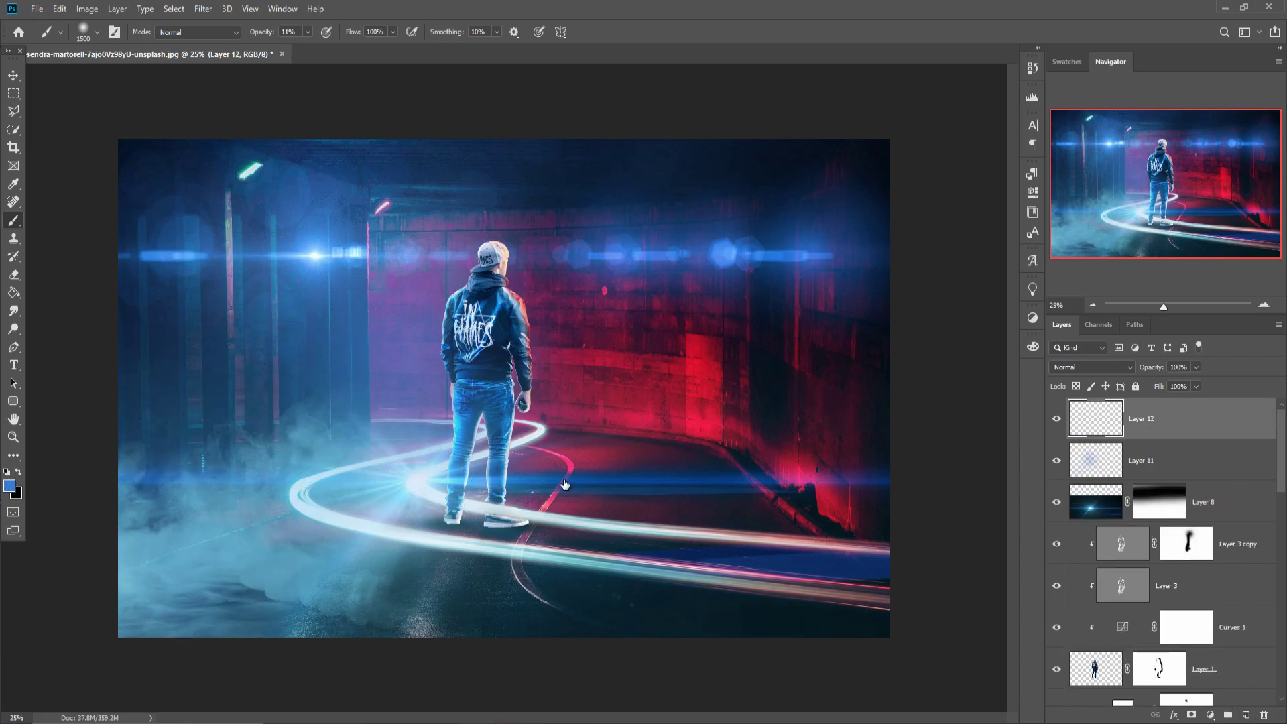
Step: Sample the wall's deep red #a3172b and brush a red glow over the upper right on Layer 12
click(14, 484)
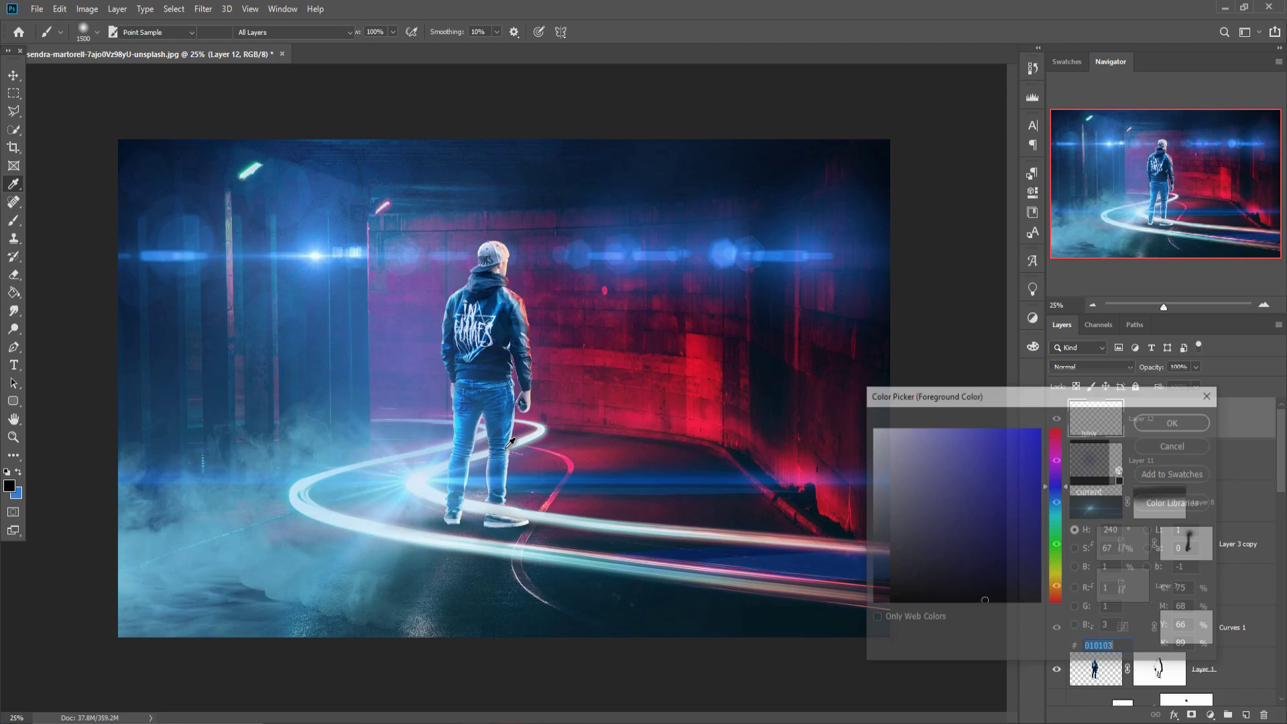
click(715, 407)
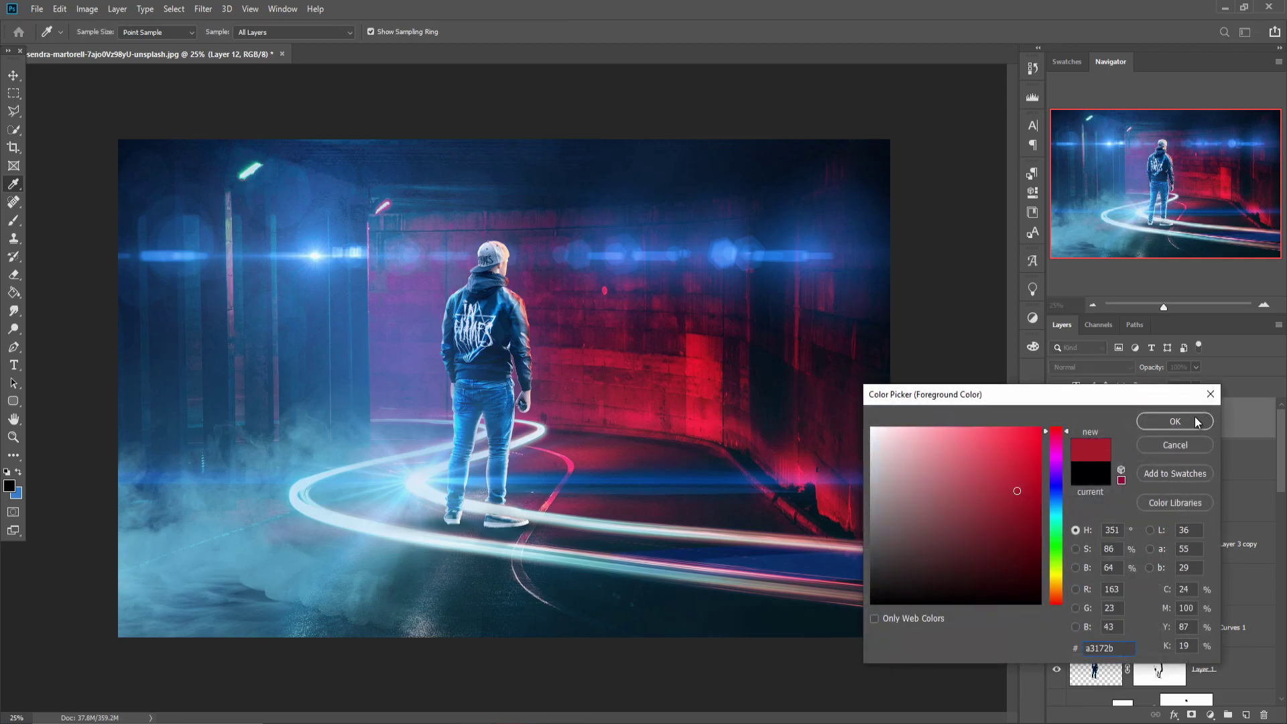
click(1175, 421)
key(b)
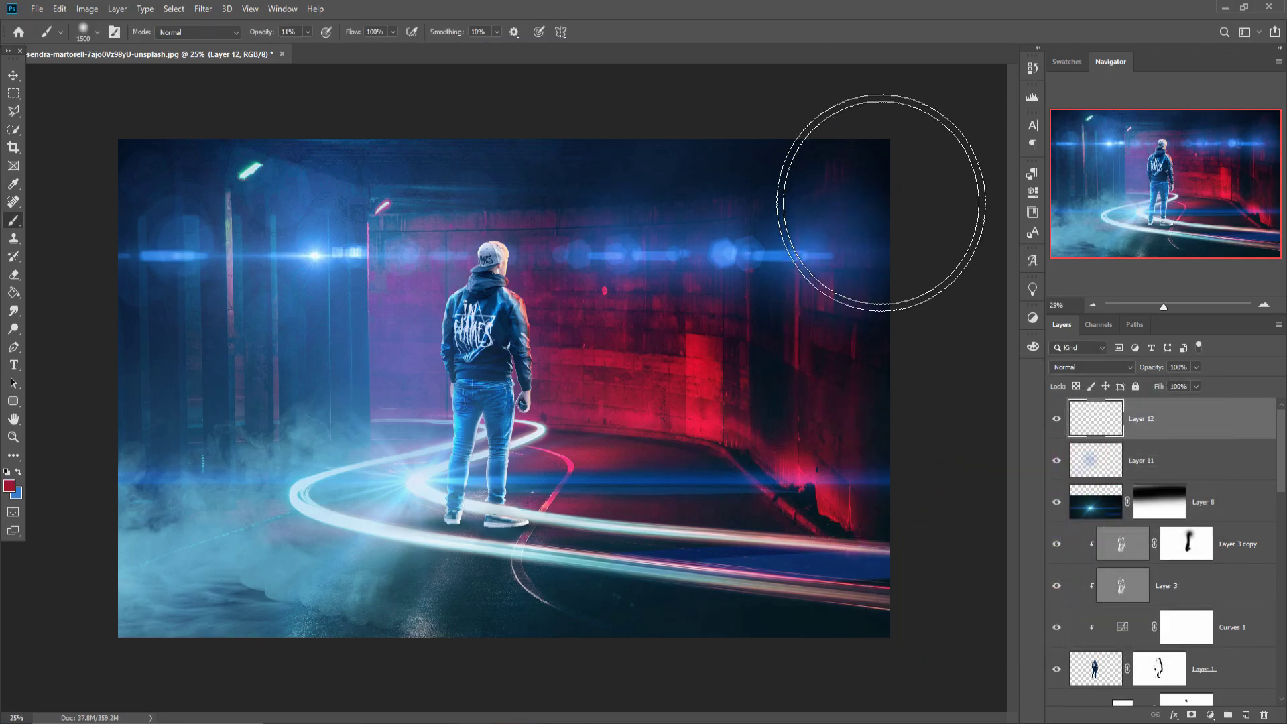
drag(891, 301, 862, 230)
key(bracketright)
key(bracketright)
key(bracketright)
mouse_move(740, 236)
mouse_down()
mouse_move(622, 413)
mouse_move(936, 623)
mouse_move(876, 633)
mouse_move(818, 617)
mouse_move(838, 629)
mouse_move(833, 575)
mouse_move(661, 646)
mouse_move(833, 618)
mouse_move(983, 624)
mouse_up()
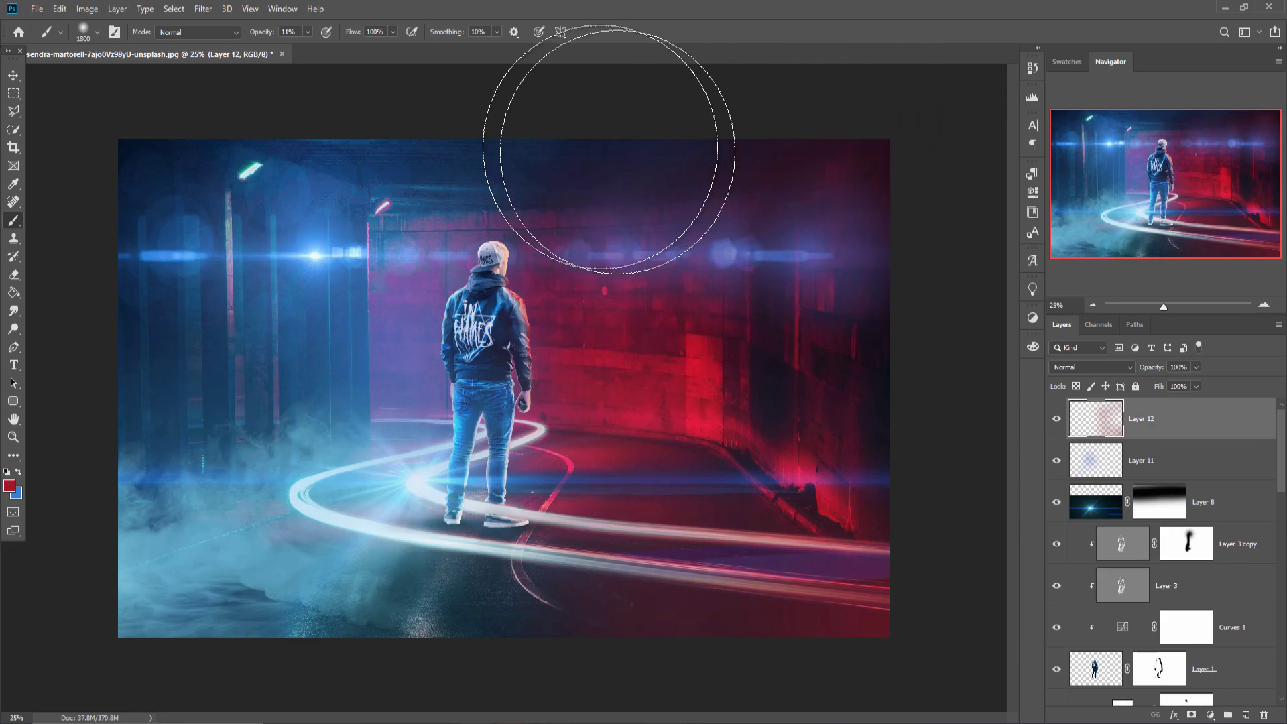
click(13, 75)
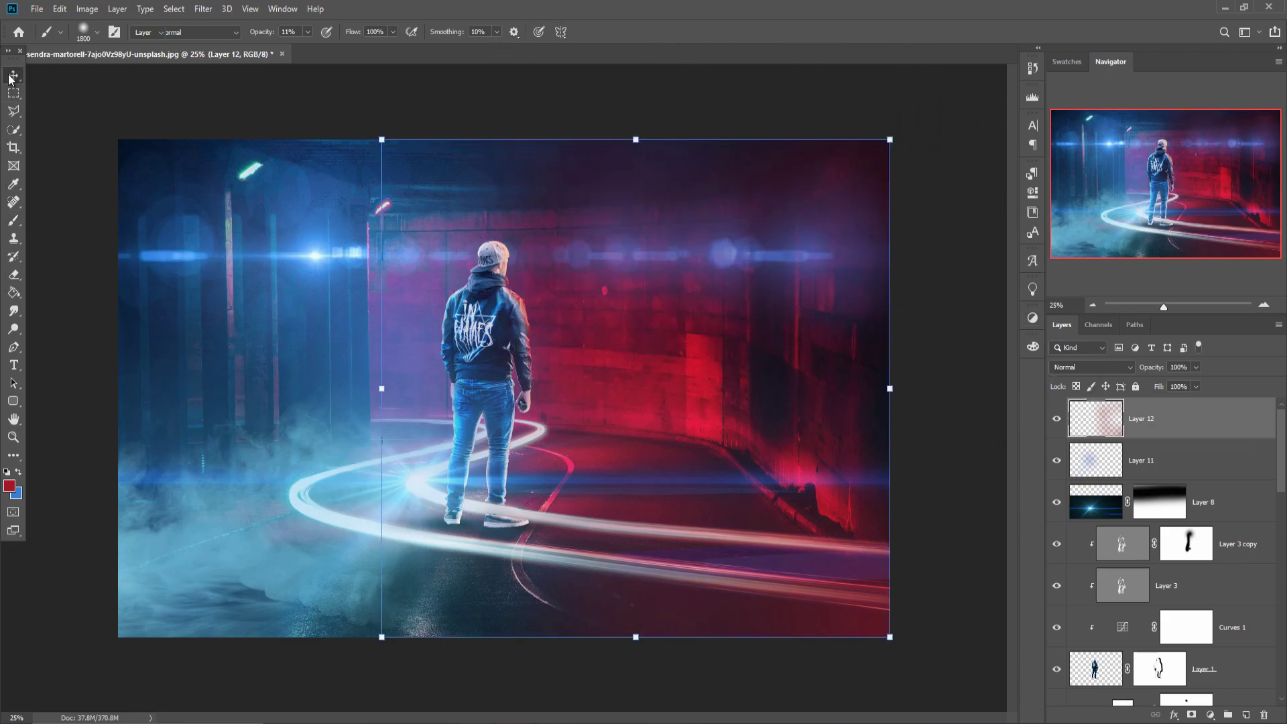
Step: Add a Color Balance layer above Layer 12 with midtones pushed to about +50 blue
click(949, 266)
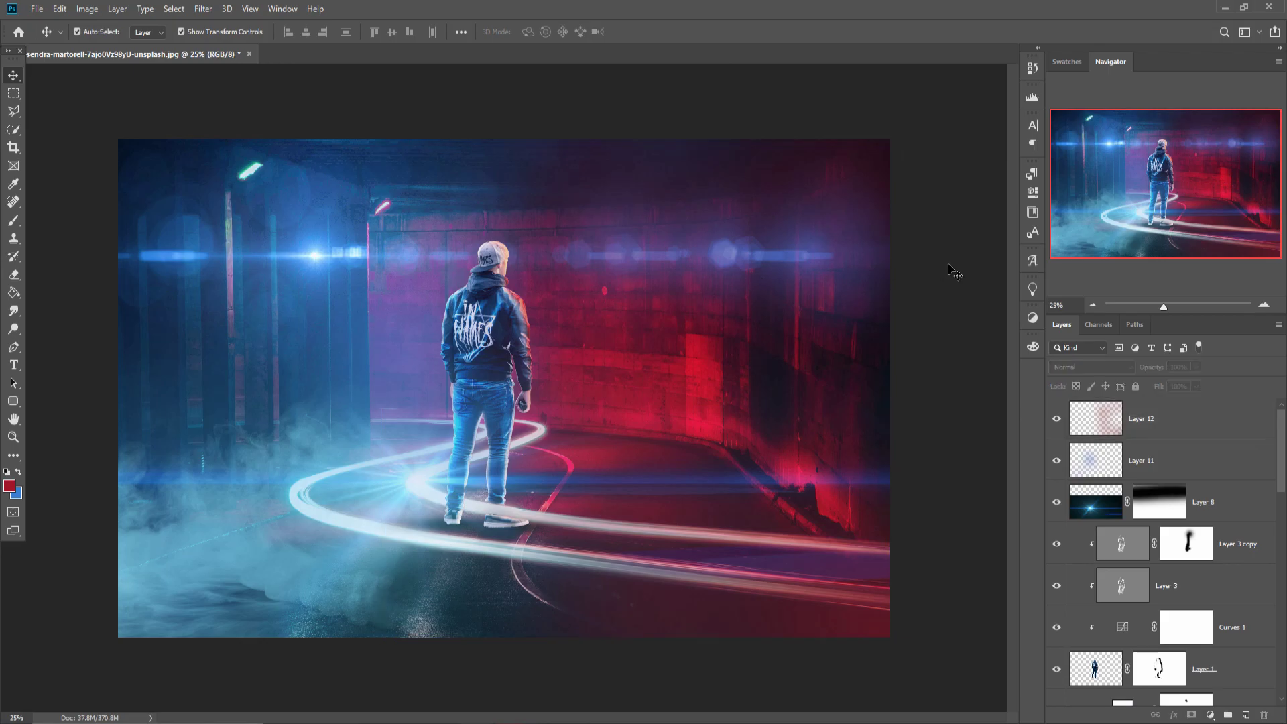
click(1178, 424)
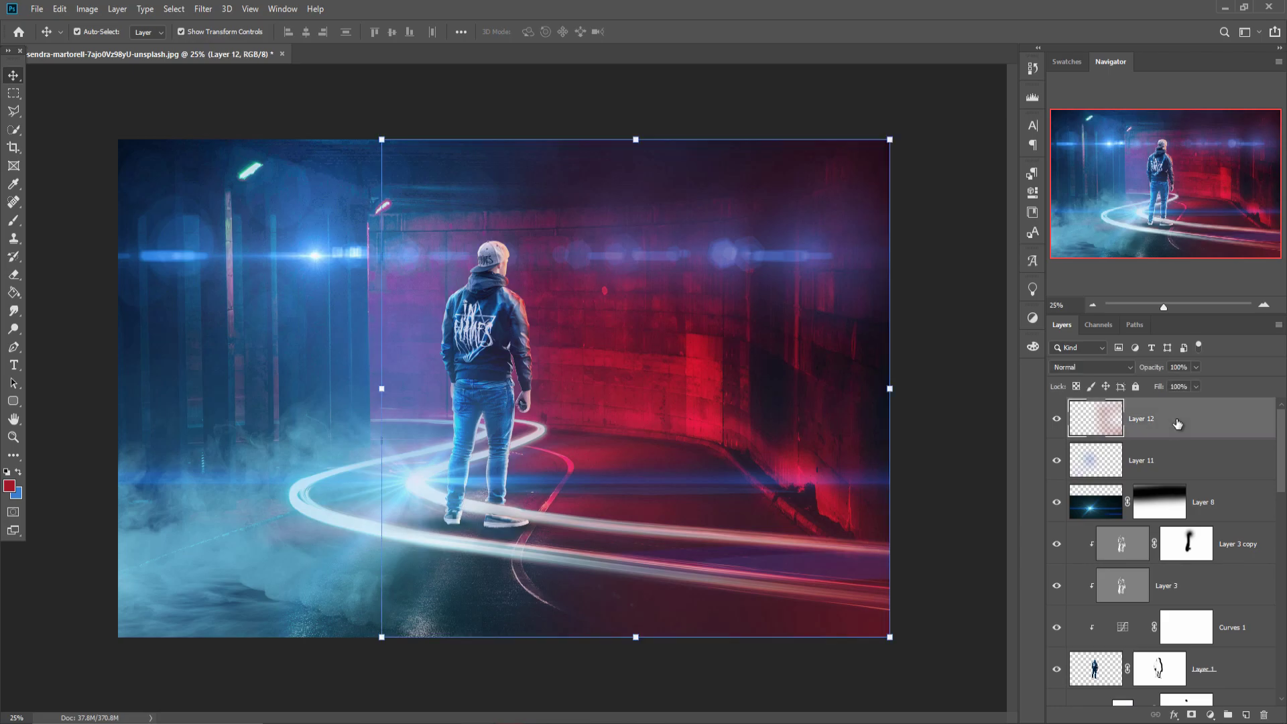
click(1211, 715)
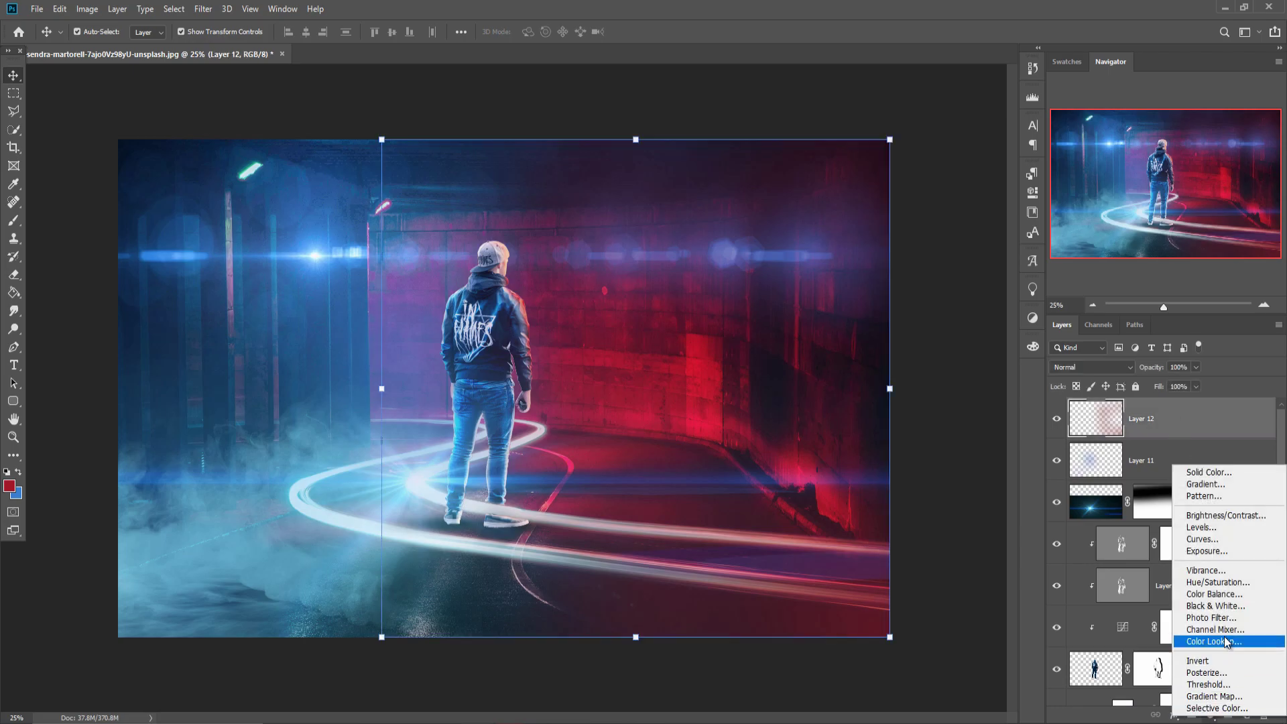
click(1226, 599)
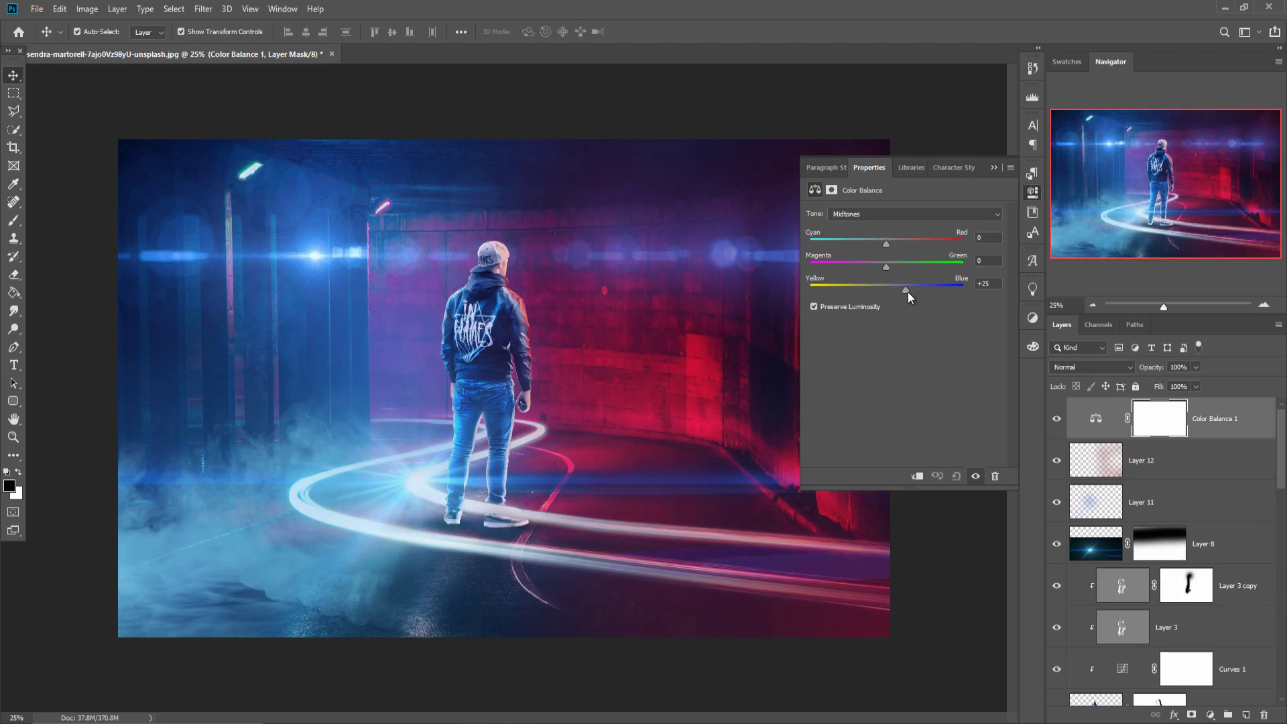
drag(908, 293, 909, 292)
drag(922, 291, 926, 291)
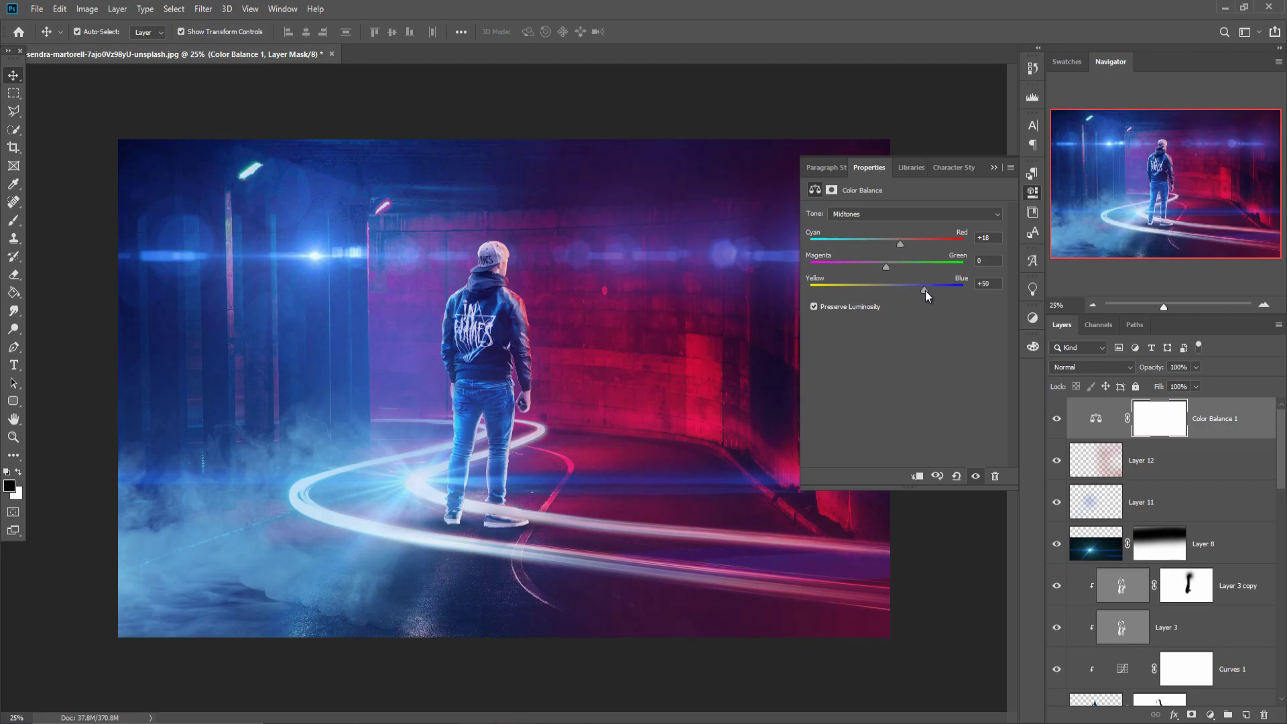
click(993, 169)
Step: Stamp all visible layers into a merged layer, then delete it
click(1222, 429)
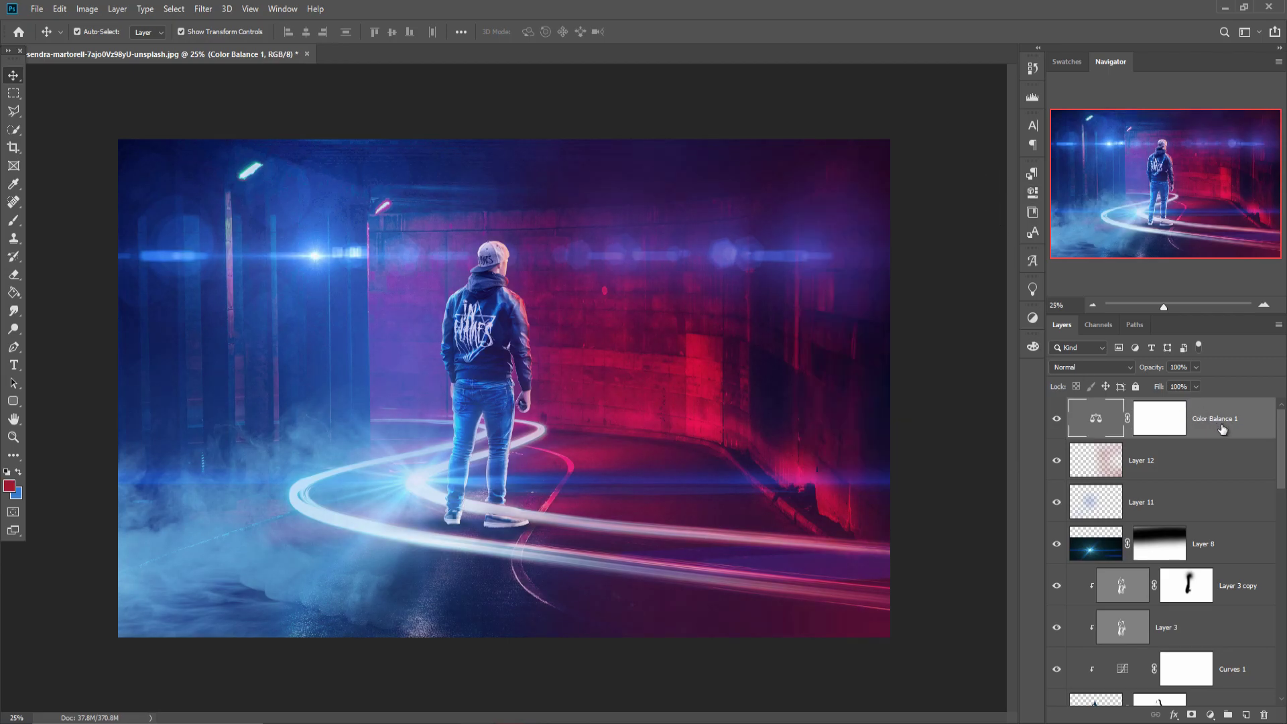
key(ctrl+shift+alt+e)
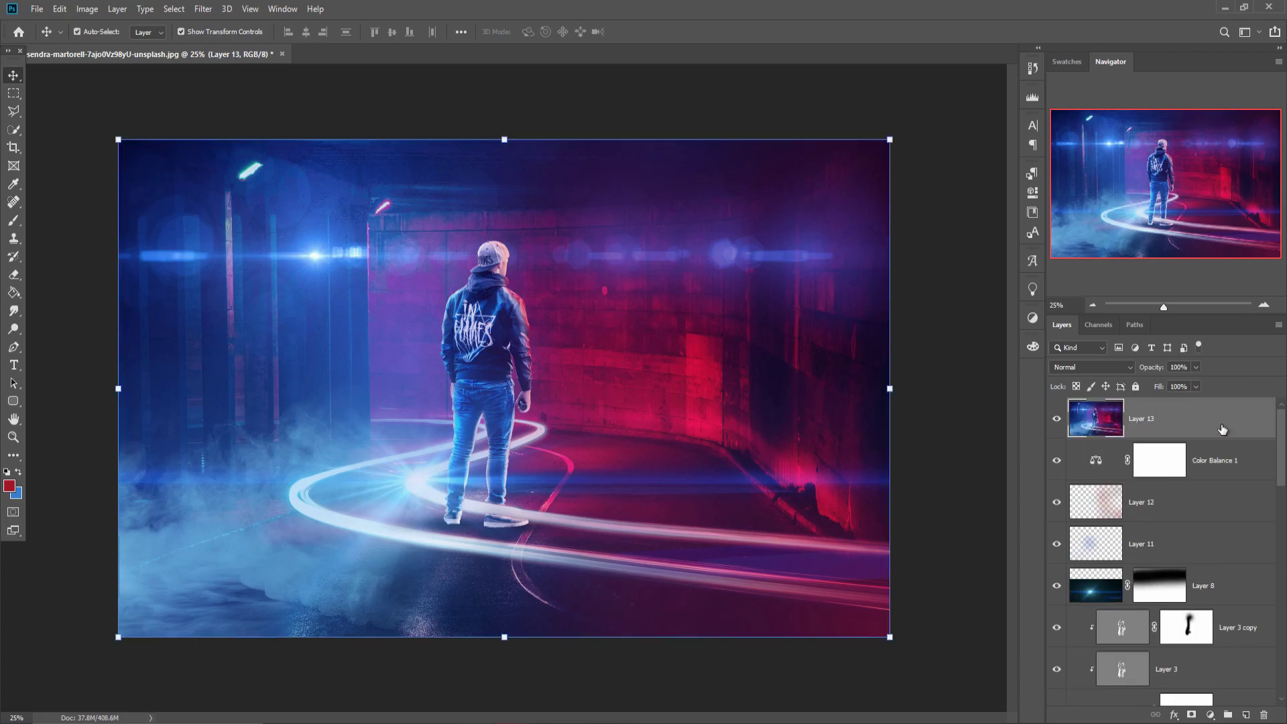
key(Delete)
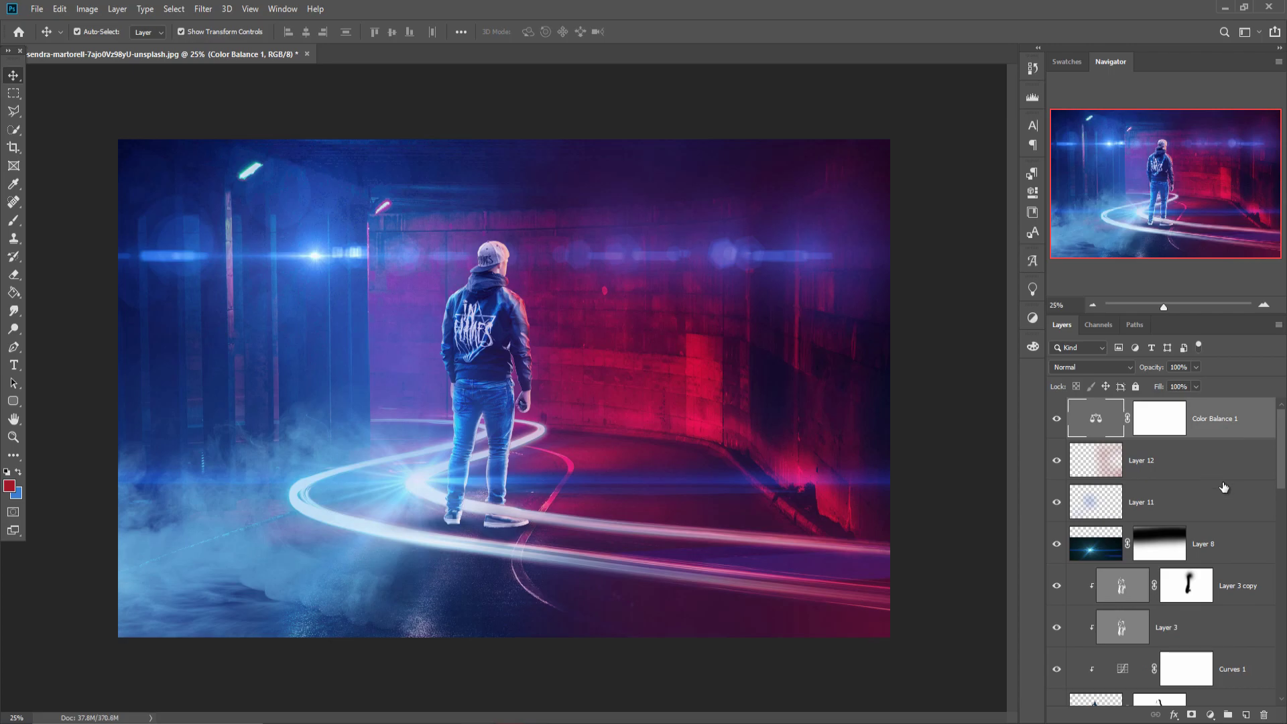
Step: Target the Layer 3 copy overlay layer and choose the Burn tool (Midtones, 50%)
scroll(1226, 489, down, 5)
click(1220, 465)
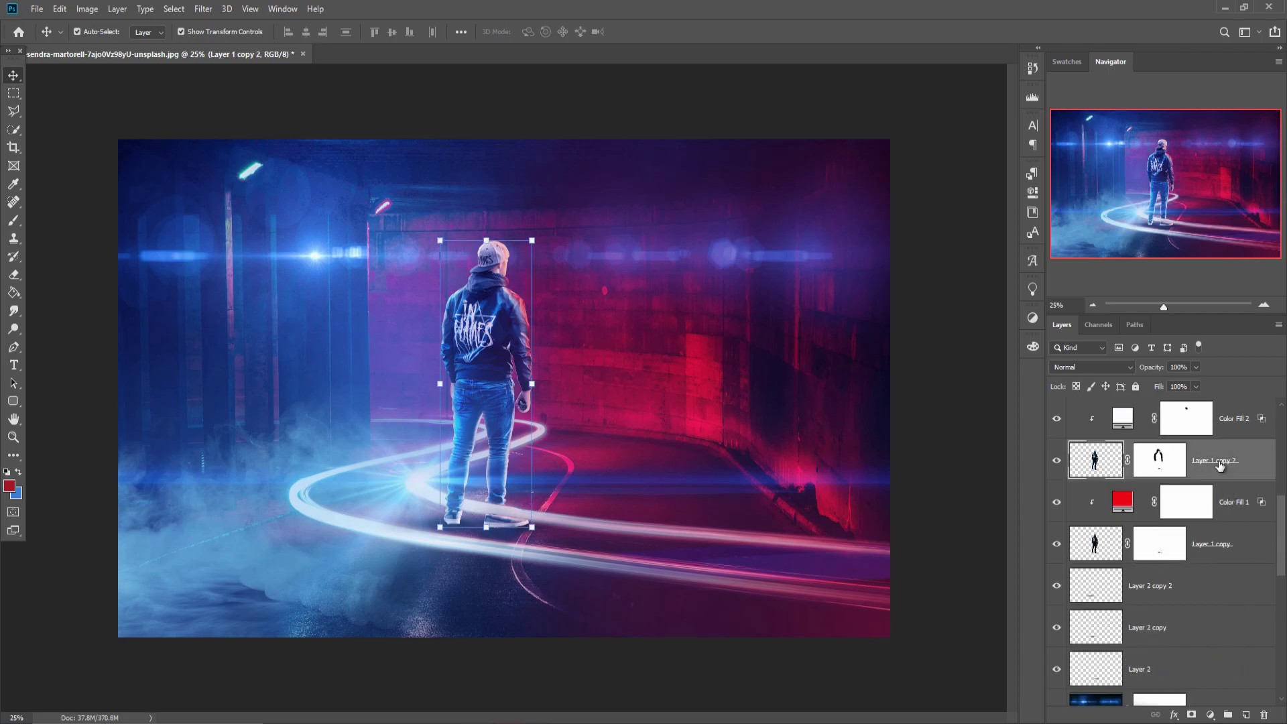
scroll(1221, 465, up, 2)
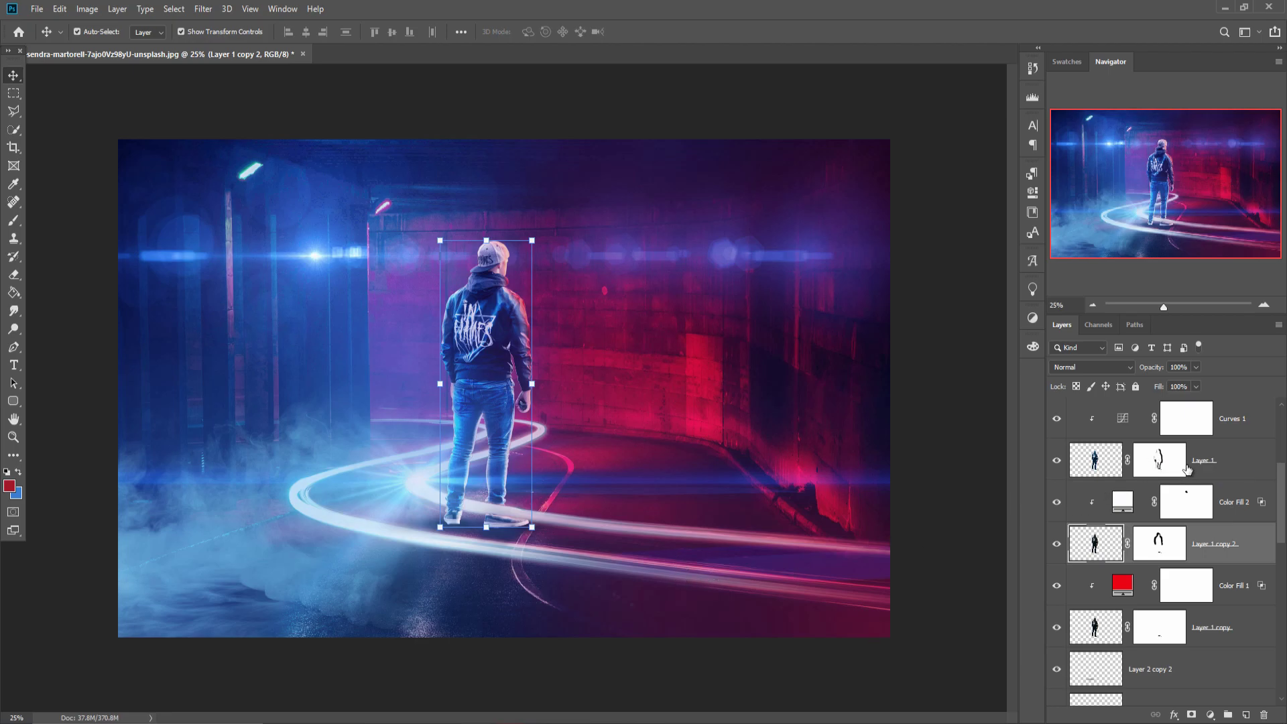
scroll(1189, 470, up, 4)
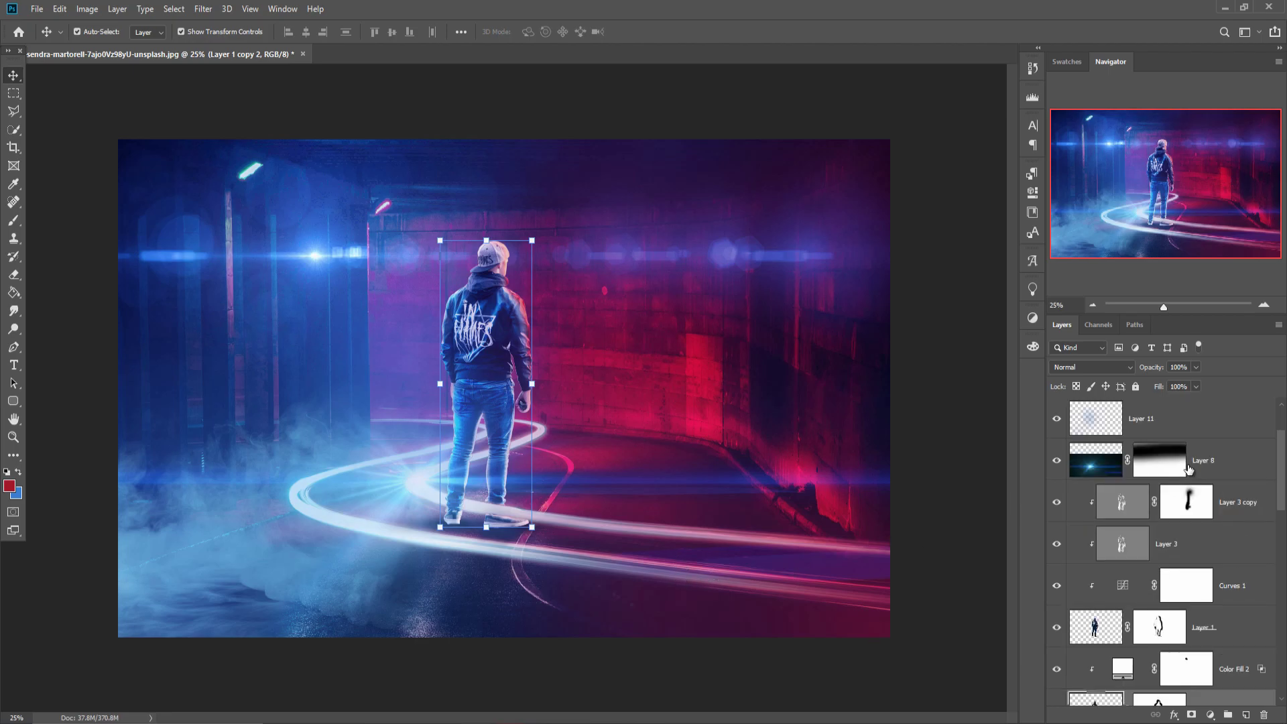
click(1239, 590)
click(1237, 502)
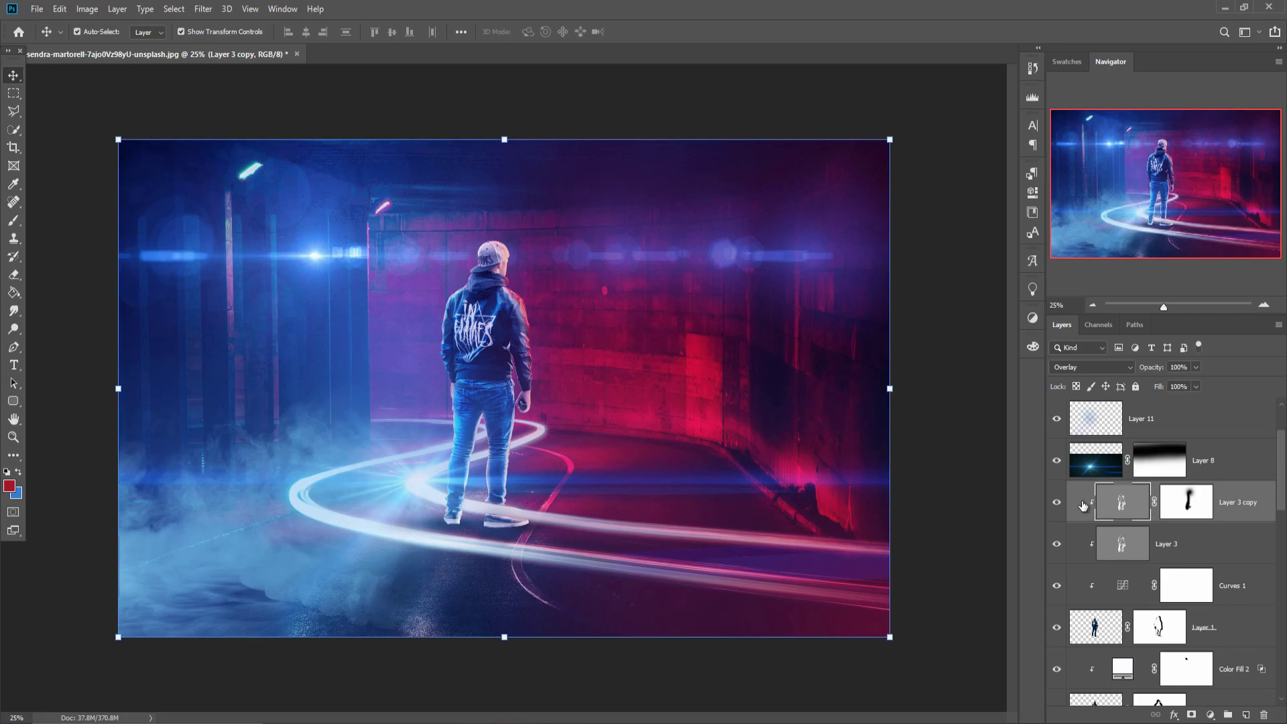
right_click(14, 328)
click(58, 344)
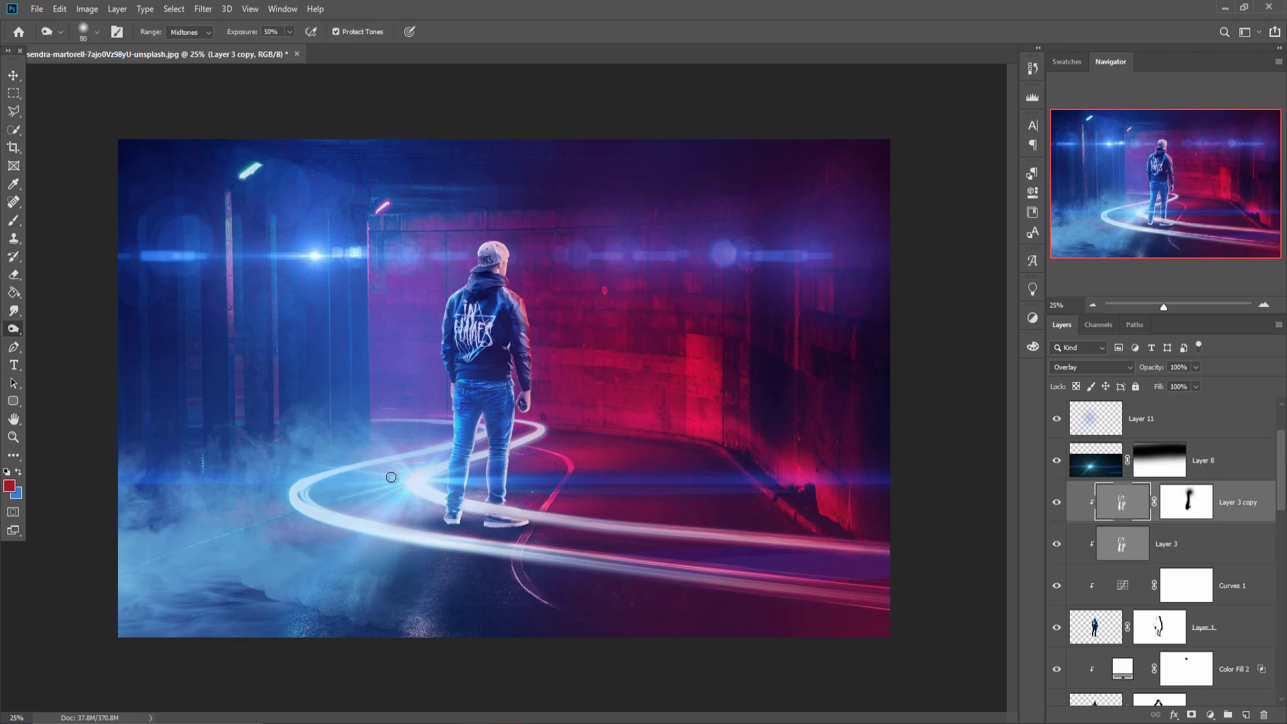
Step: Burn down the man's white sneaker soles and heels on Layer 3 copy and Layer 3
scroll(472, 543, up, 1)
scroll(471, 543, up, 2)
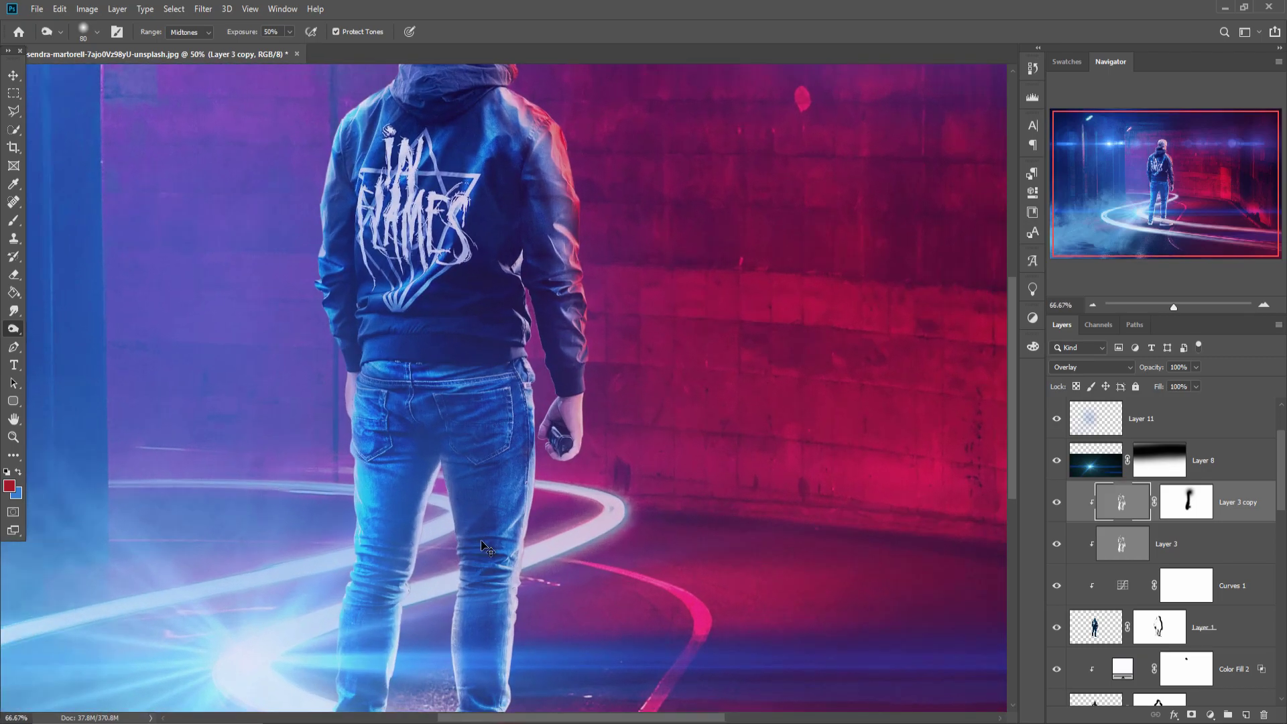
scroll(471, 544, up, 1)
mouse_move(597, 595)
mouse_down()
mouse_move(575, 530)
mouse_move(571, 322)
mouse_up()
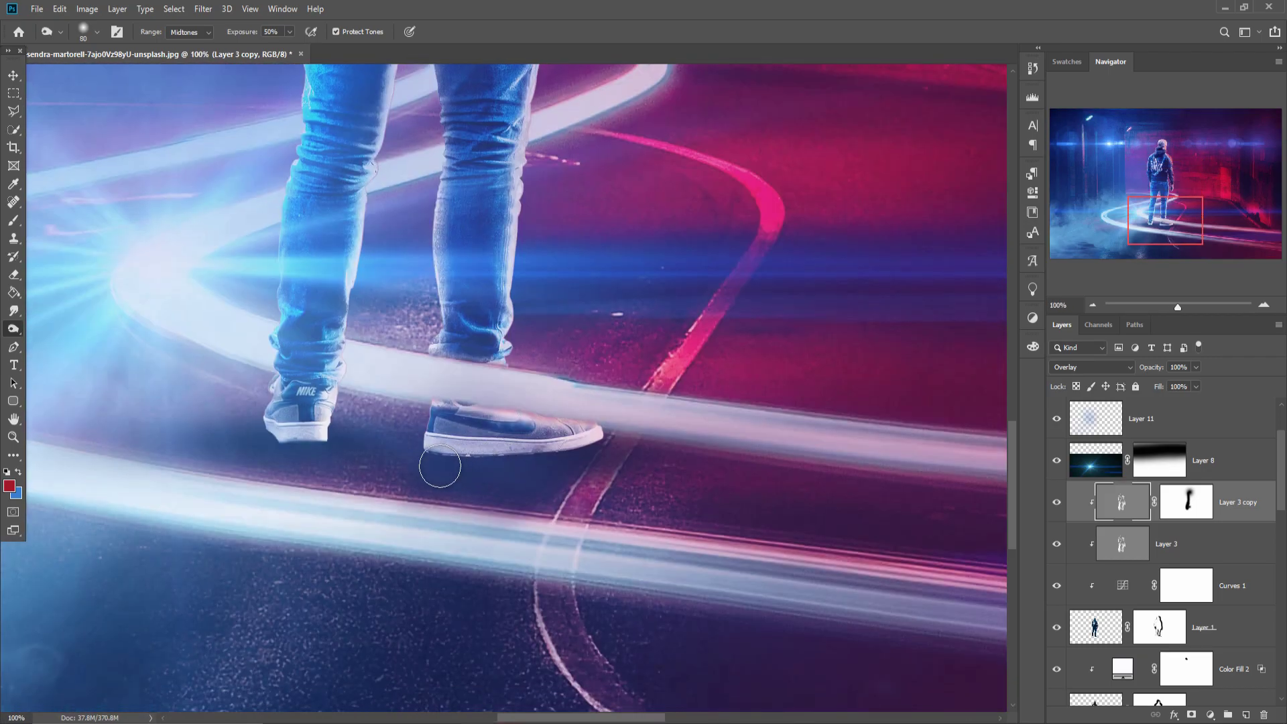
drag(467, 461, 579, 443)
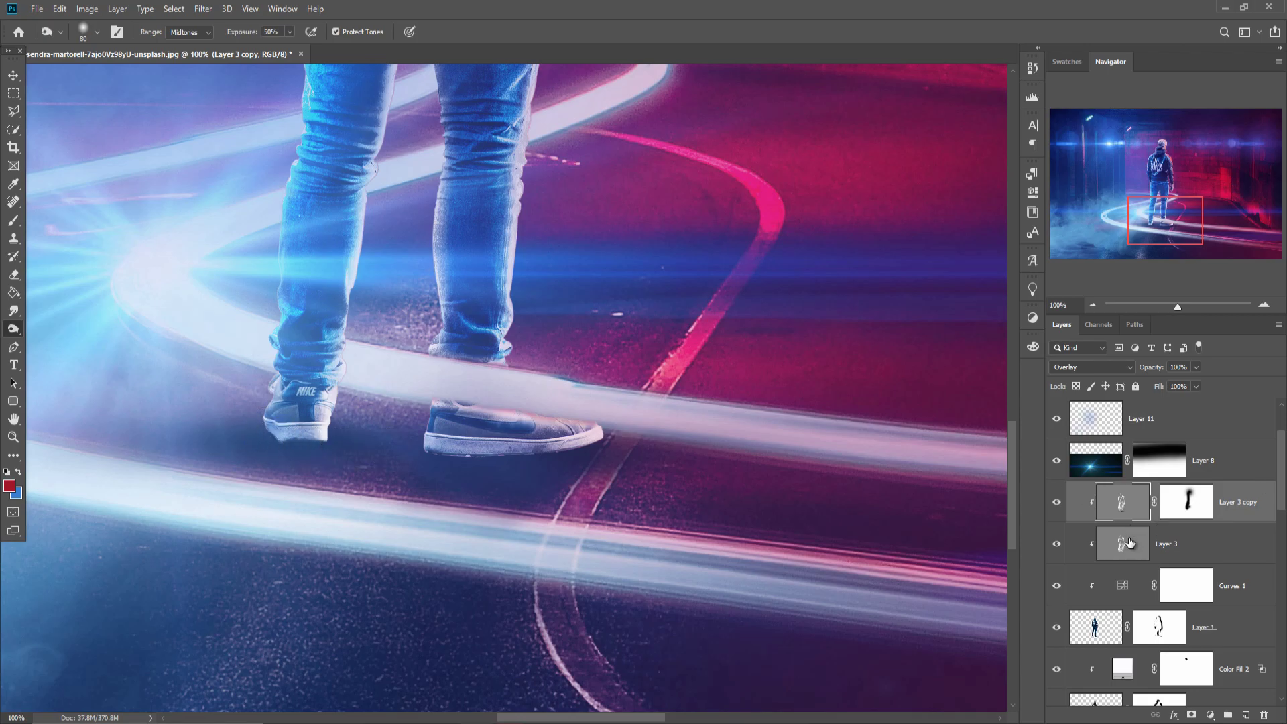
key(alt+bracketleft)
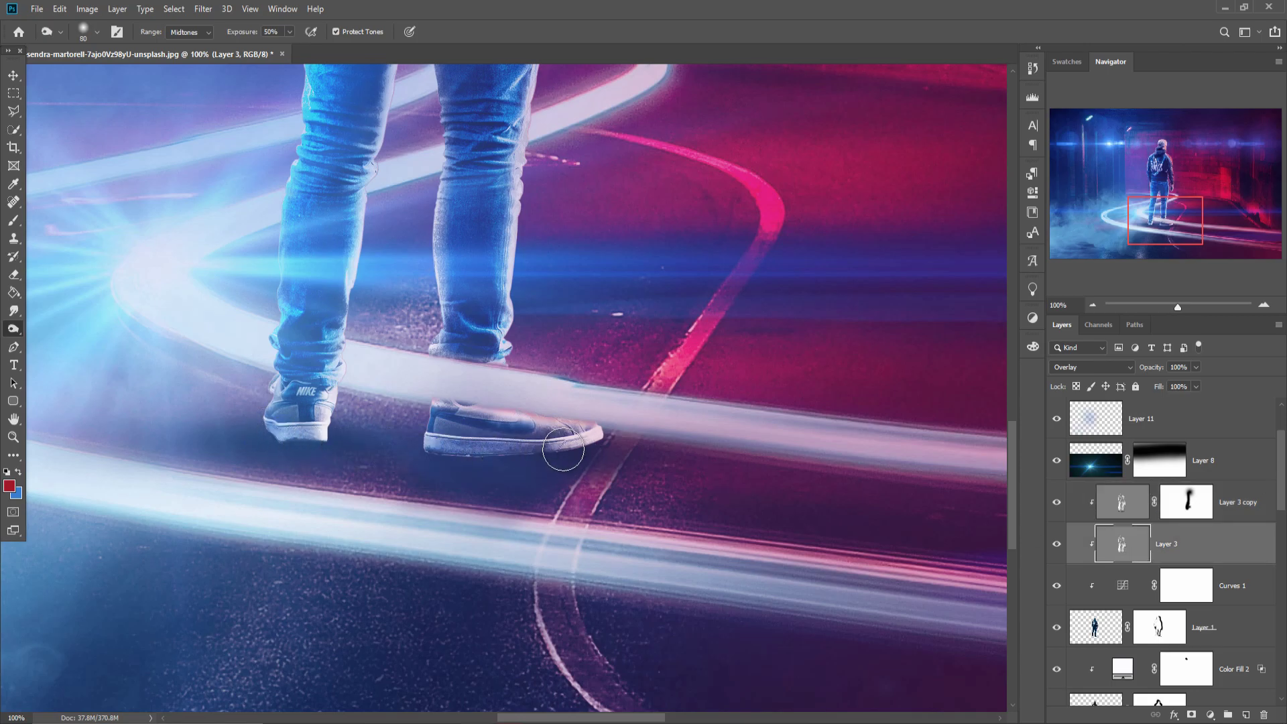
drag(469, 453, 597, 435)
drag(268, 433, 325, 452)
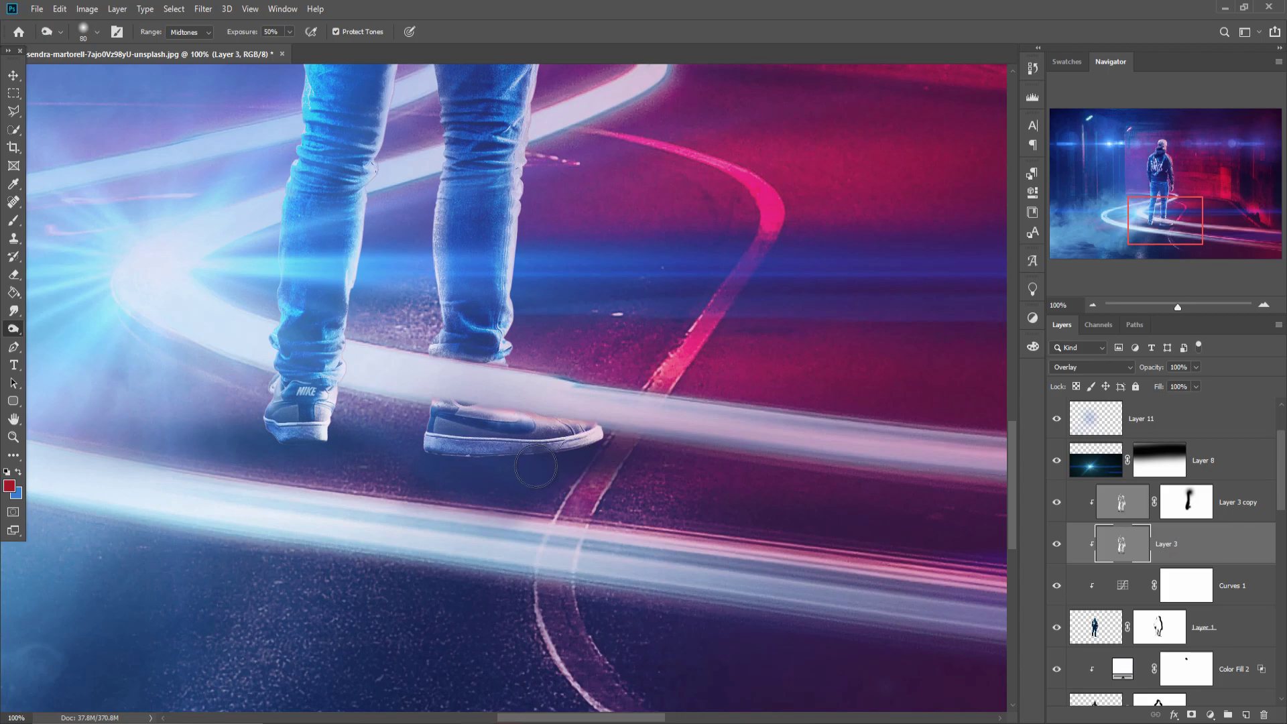
Step: Stamp all visible layers into a new Layer 13 above Color Balance 1
click(14, 76)
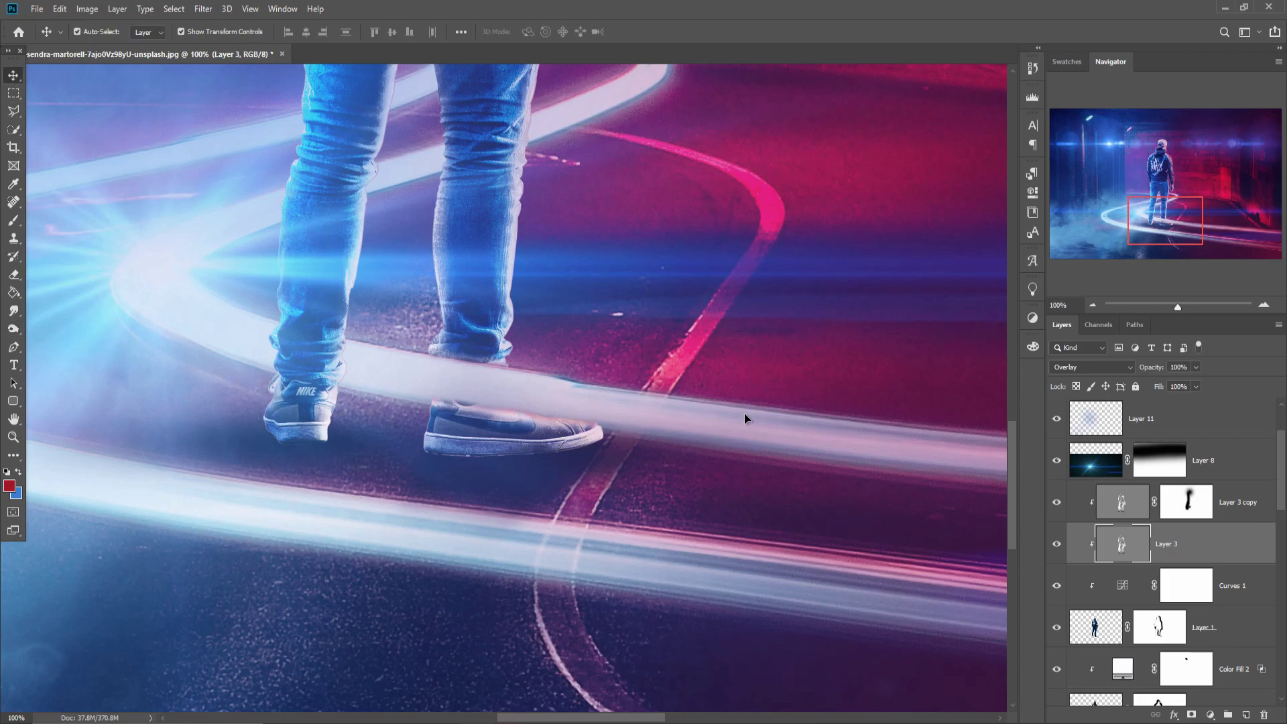
key(ctrl+minus)
key(ctrl+minus)
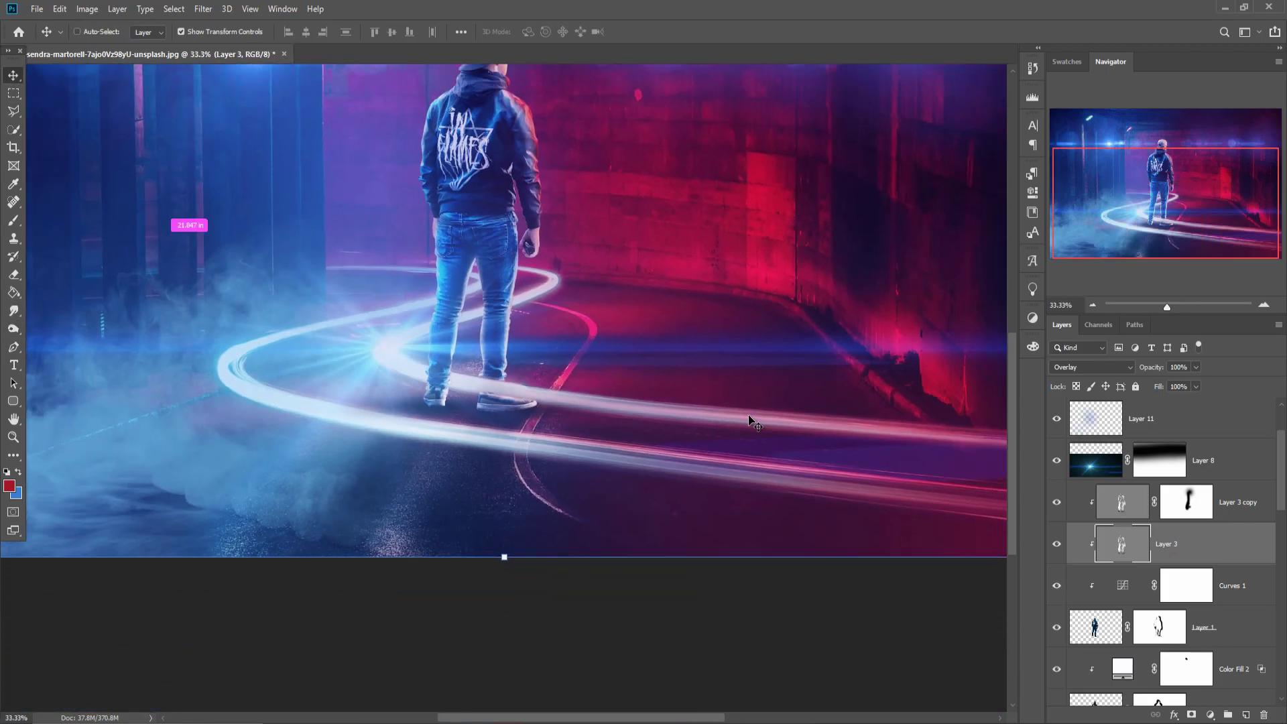
key(ctrl+minus)
key(ctrl+minus)
scroll(1237, 429, up, 2)
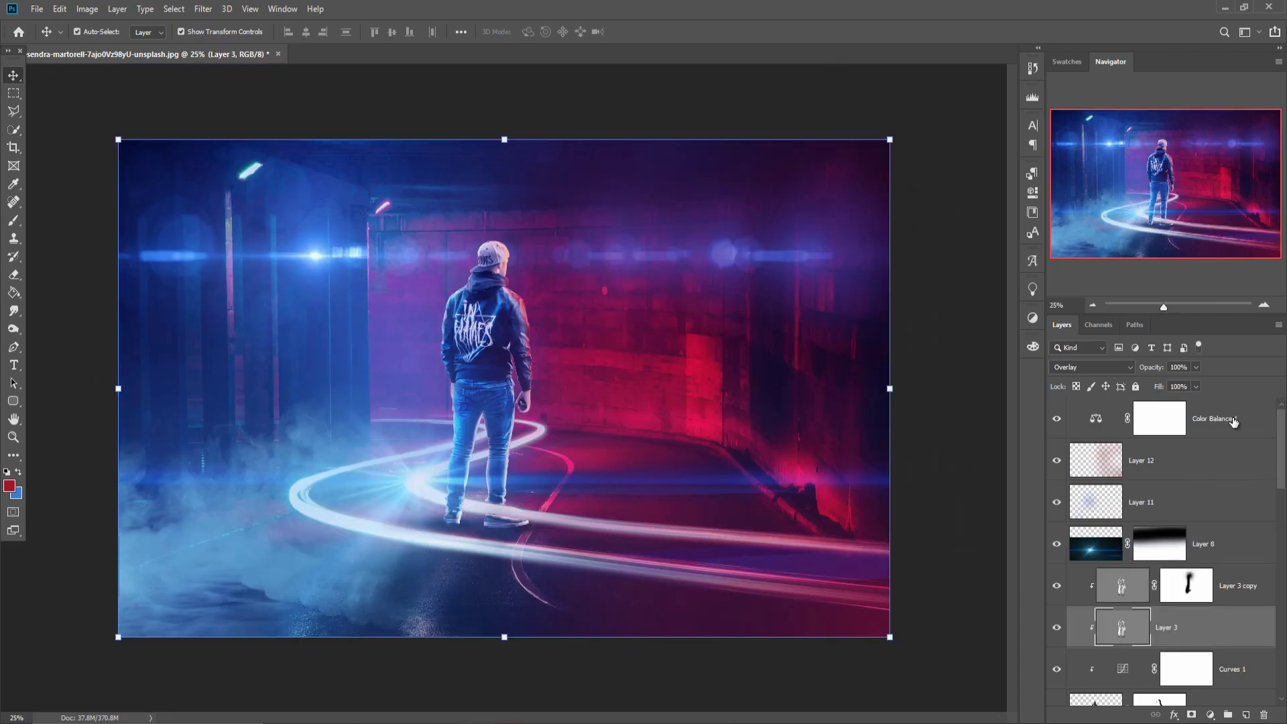
click(1270, 429)
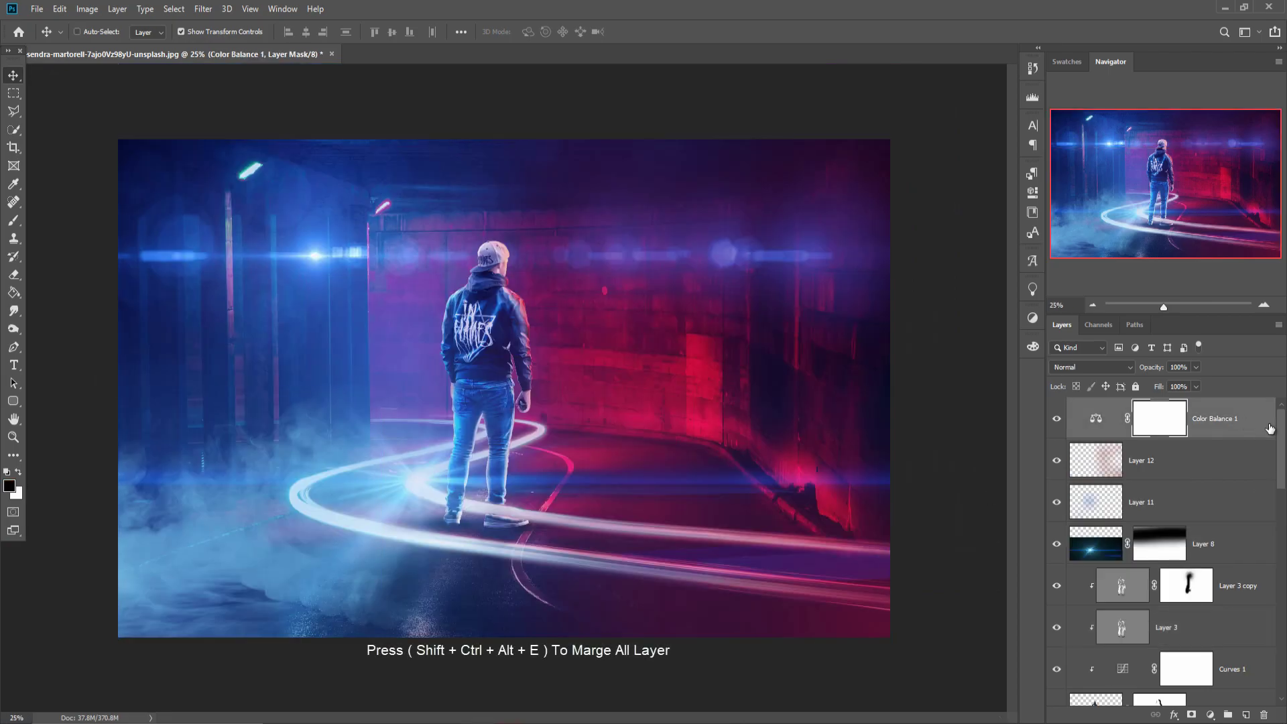
key(ctrl+shift+alt+e)
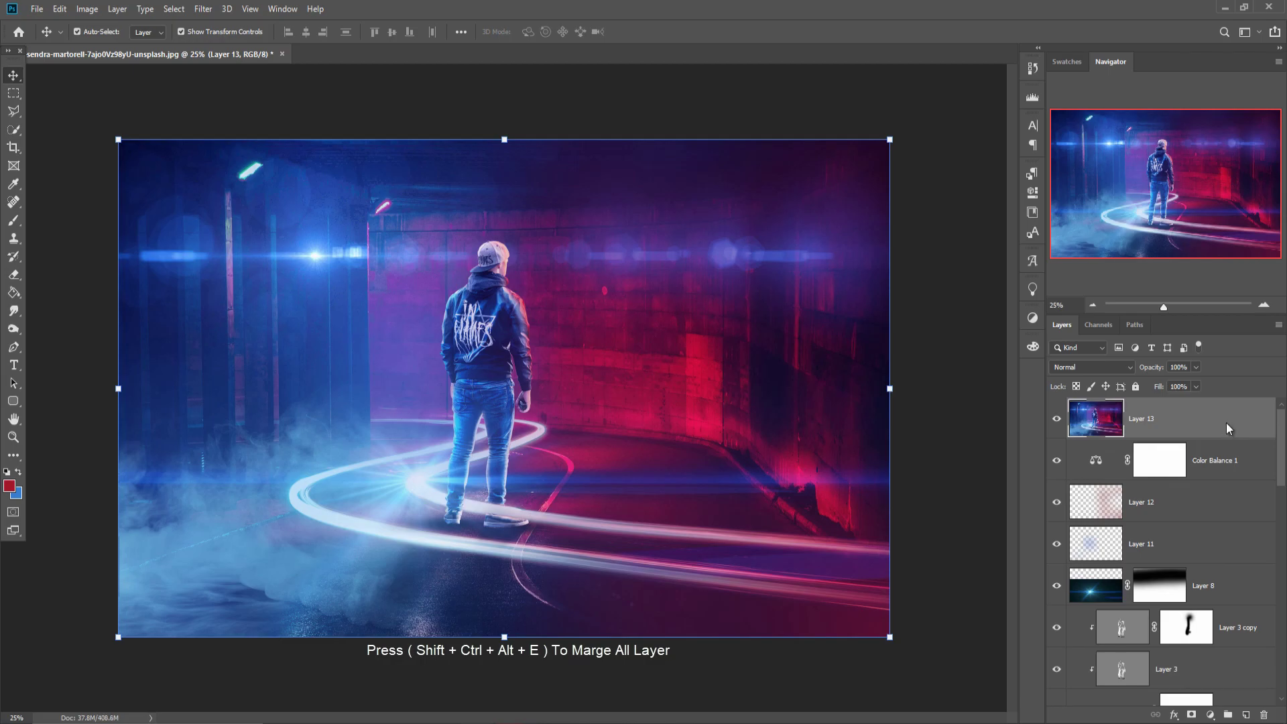
Step: Make Layer 13 a smart object; in Camera Raw, set highlights +29, raise whites, deepen shadows, boost saturation
right_click(1227, 427)
click(1094, 327)
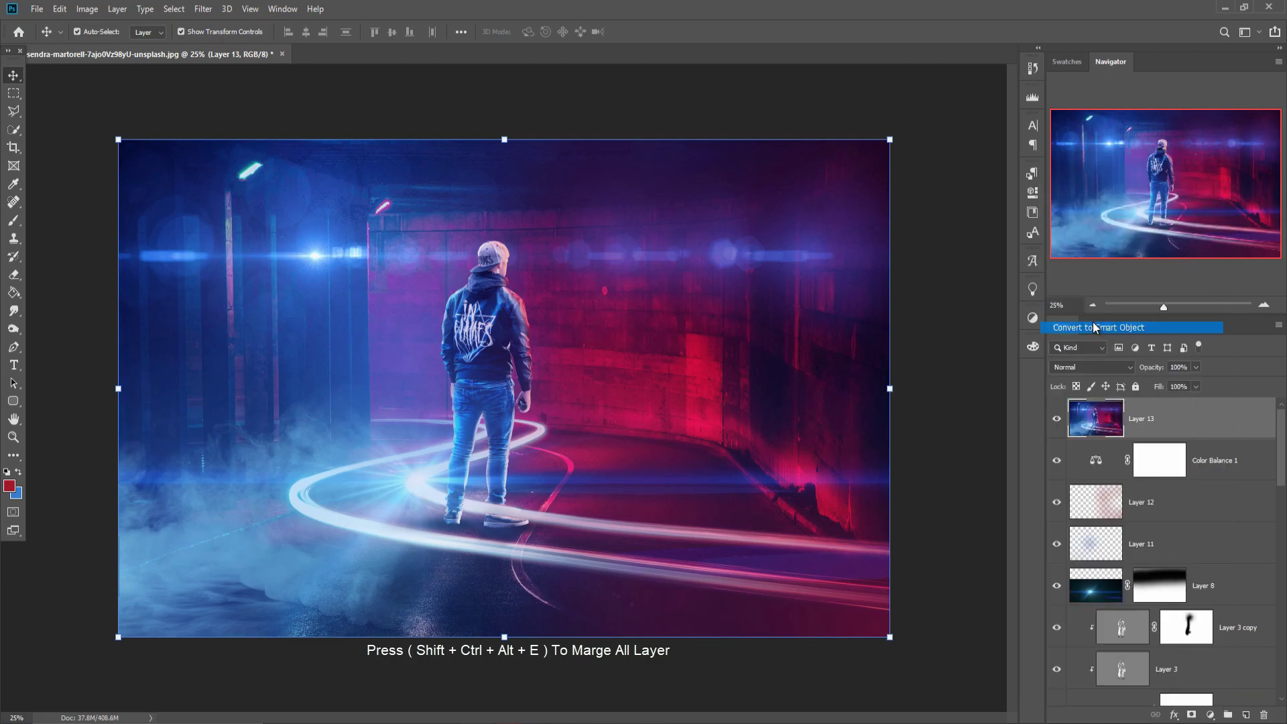
click(204, 9)
click(222, 92)
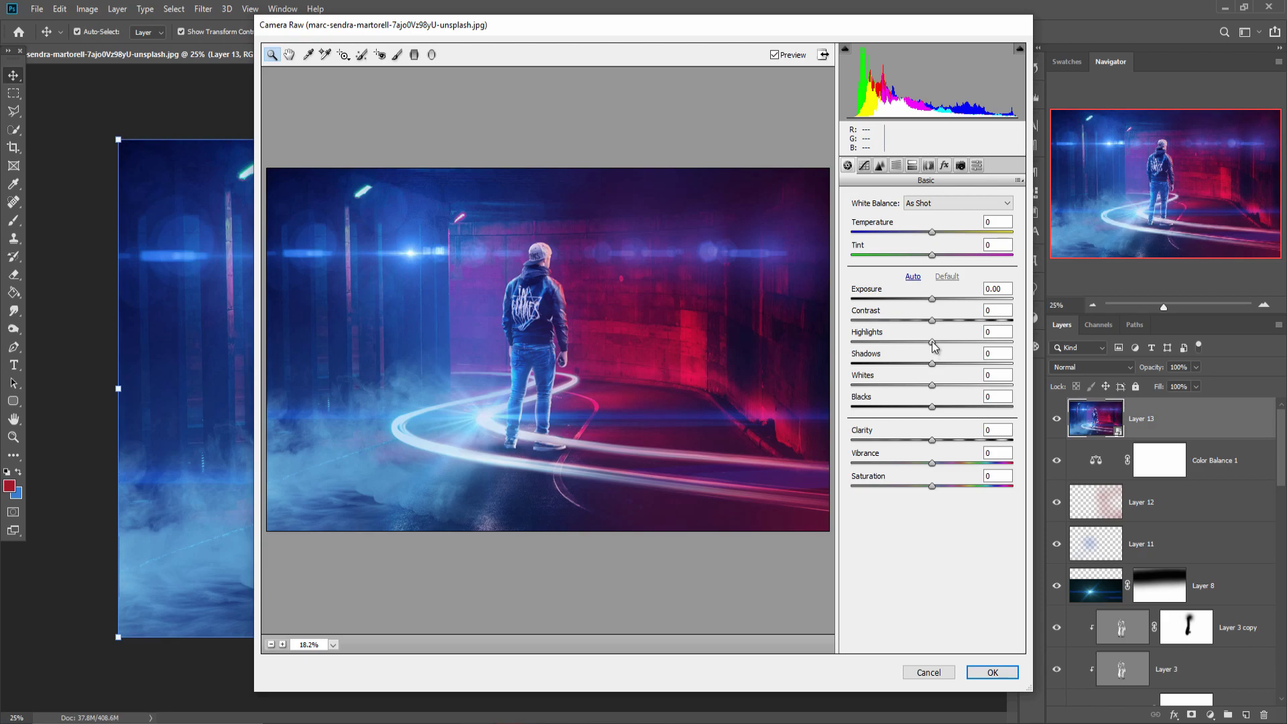
drag(932, 342, 955, 342)
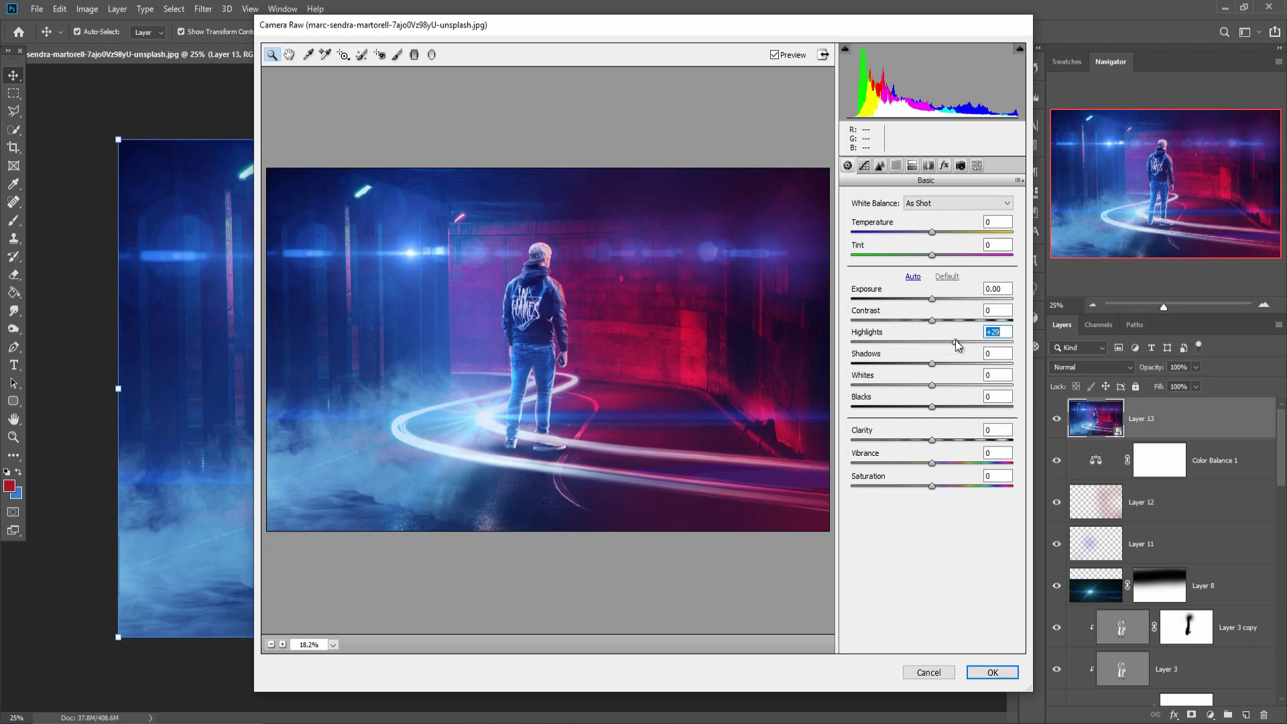
mouse_move(936, 391)
mouse_down()
mouse_move(948, 390)
mouse_move(927, 407)
mouse_up()
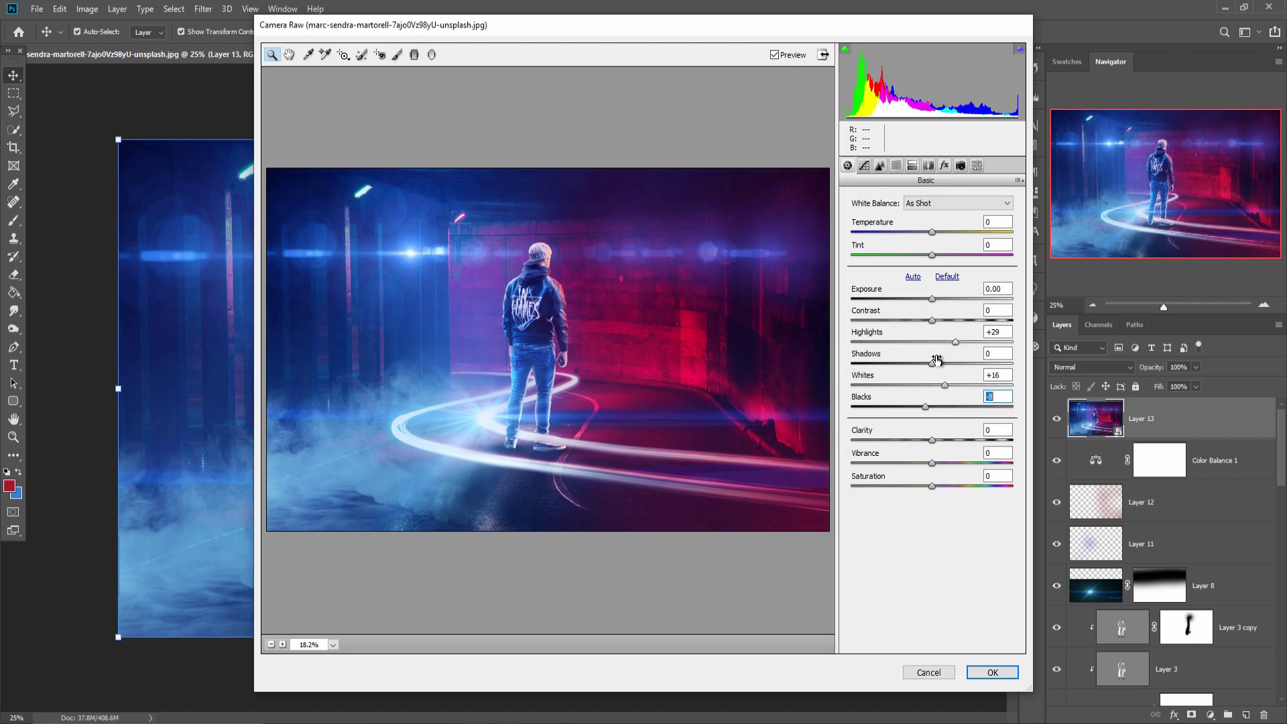
drag(932, 362, 928, 364)
drag(932, 487, 935, 486)
Step: Increase sharpening and split-tone highlights at hue 47 and shadows at hue 194 with added saturation
click(880, 166)
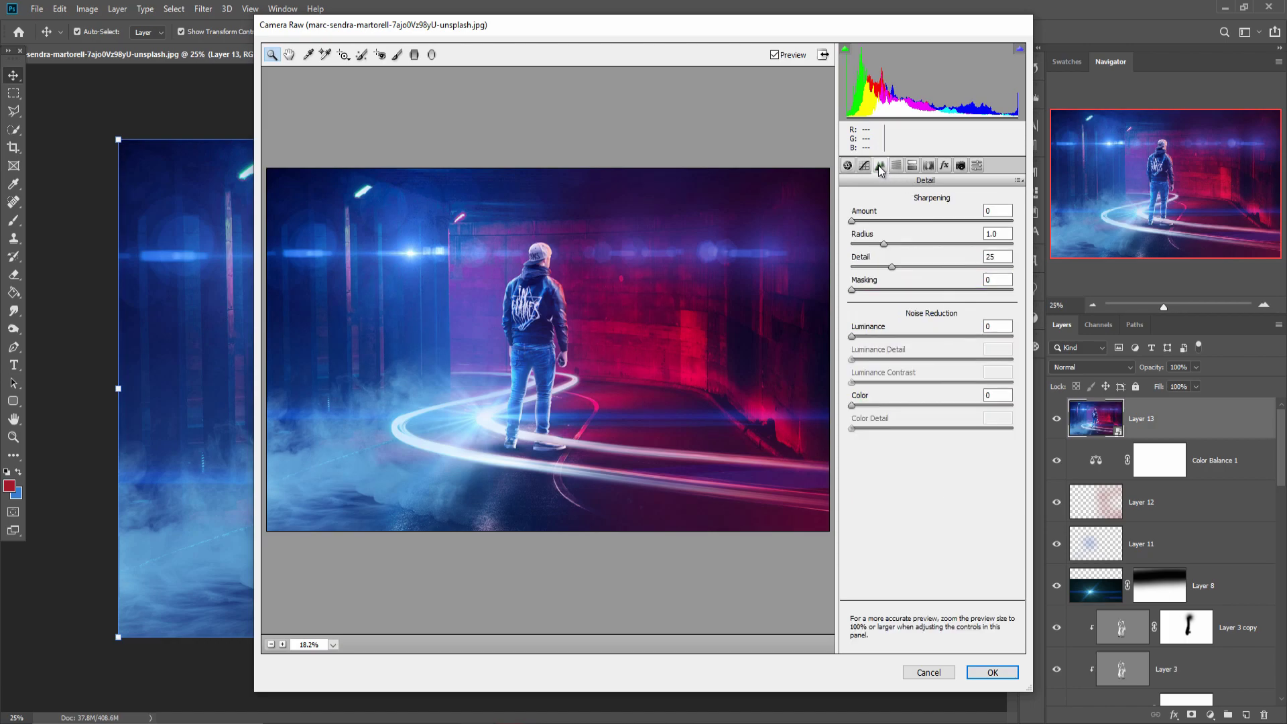
drag(857, 222, 865, 220)
click(912, 165)
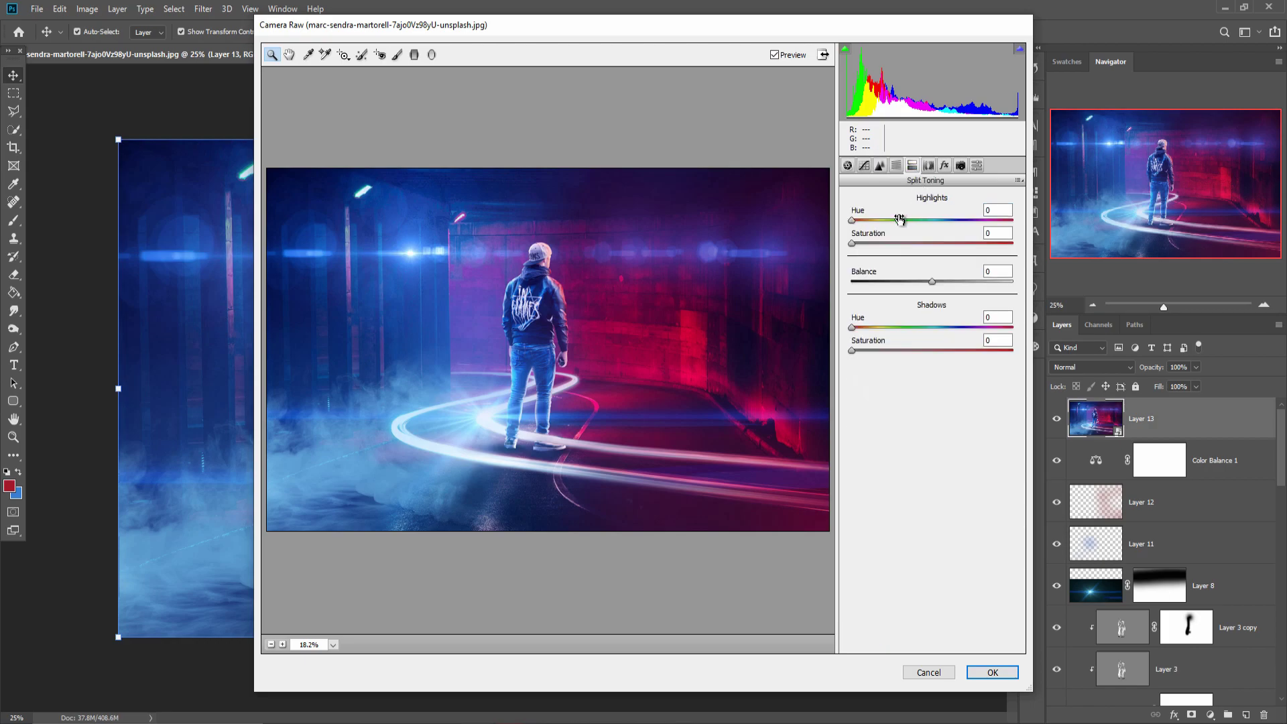
mouse_move(899, 219)
mouse_down()
mouse_move(875, 221)
mouse_move(874, 244)
mouse_up()
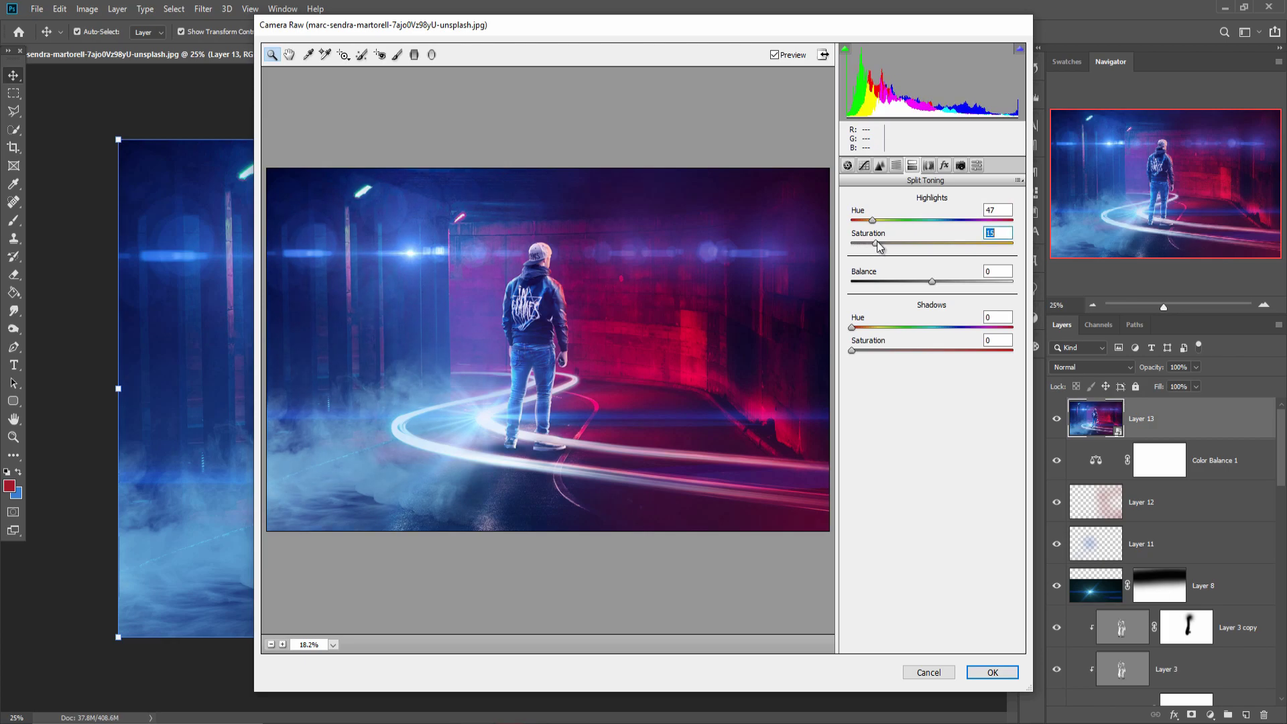
drag(860, 331, 924, 334)
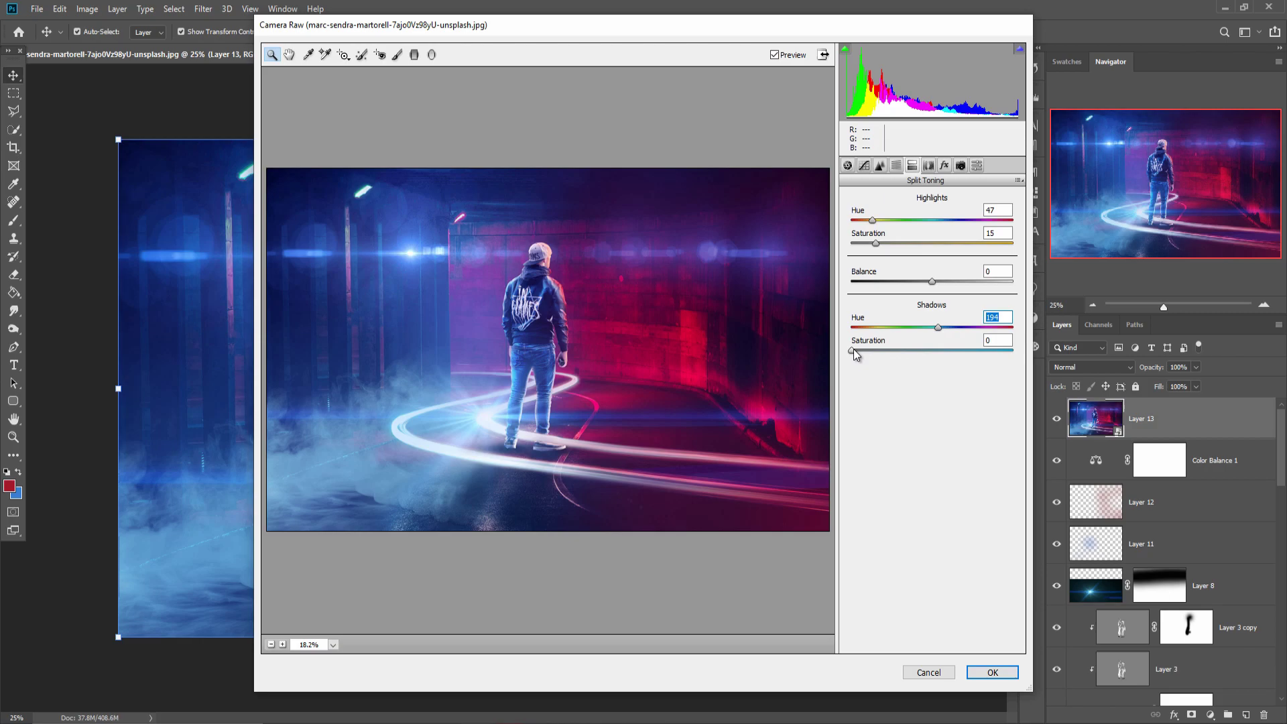
drag(852, 350, 880, 348)
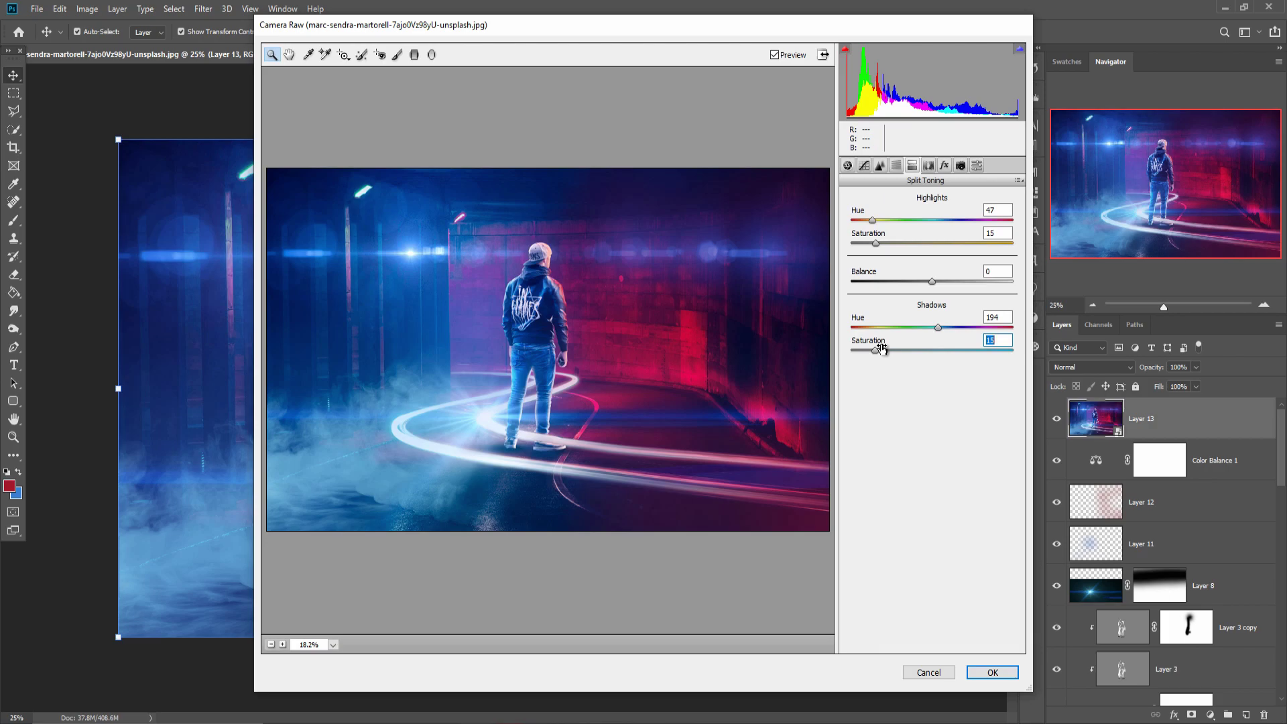
click(989, 674)
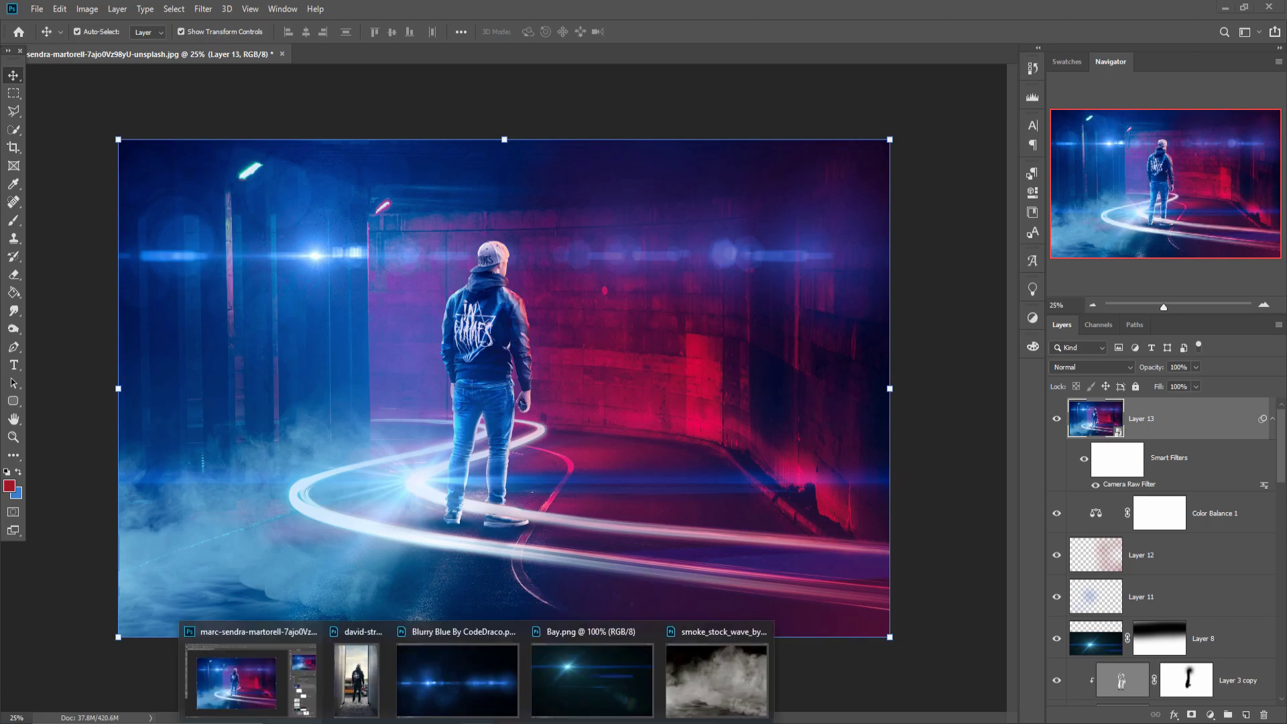
Step: Copy the lens-flare image into the composite, enlarged to about 246% and moved up-left
click(584, 694)
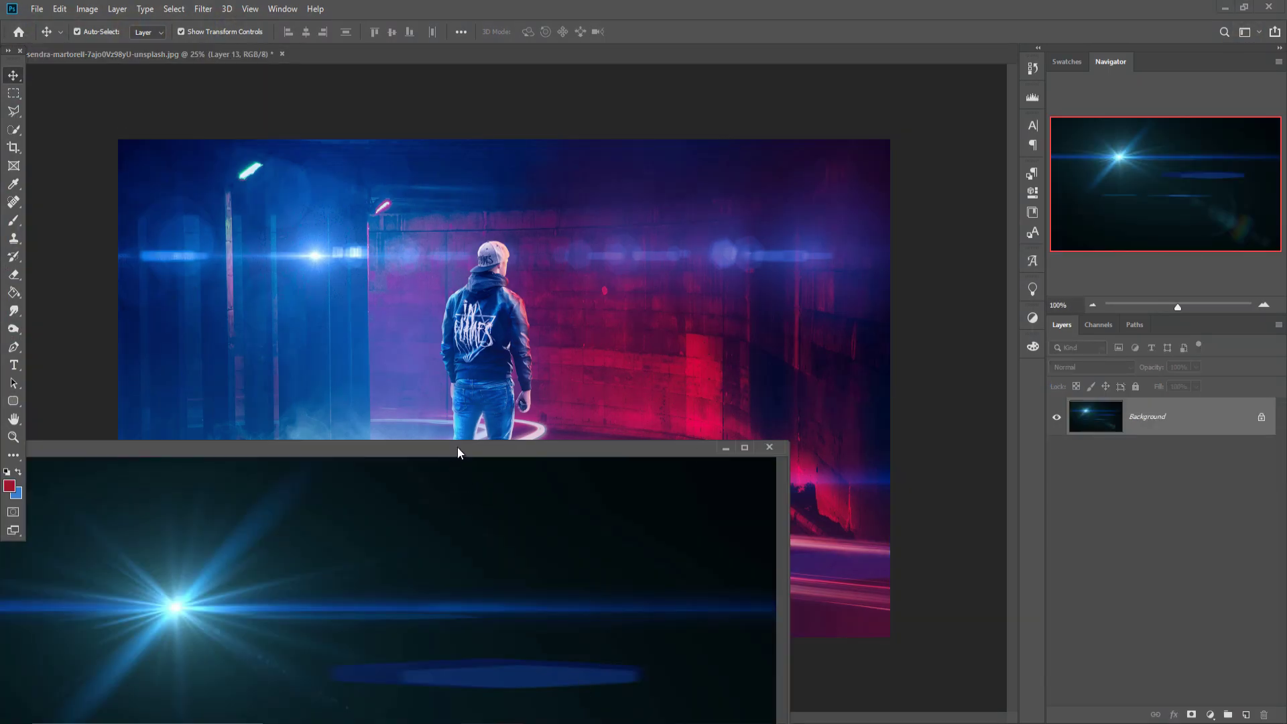
drag(458, 450, 926, 355)
drag(652, 515, 525, 340)
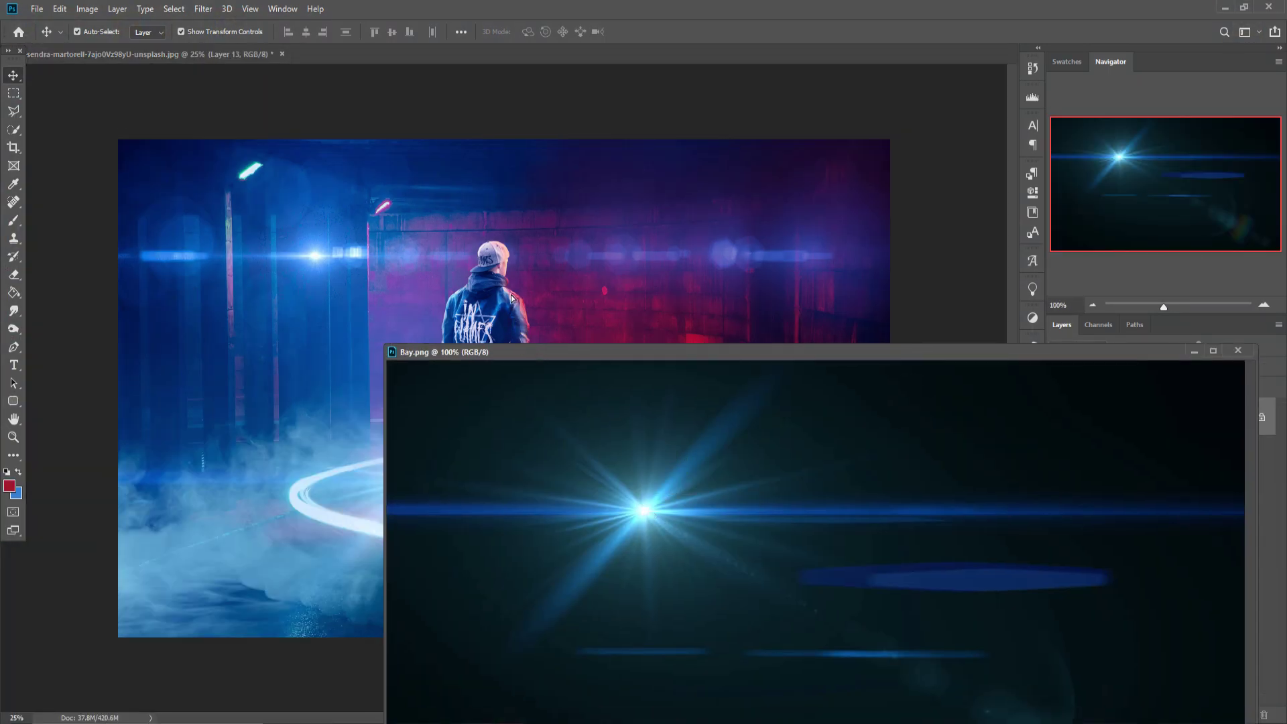
click(1194, 351)
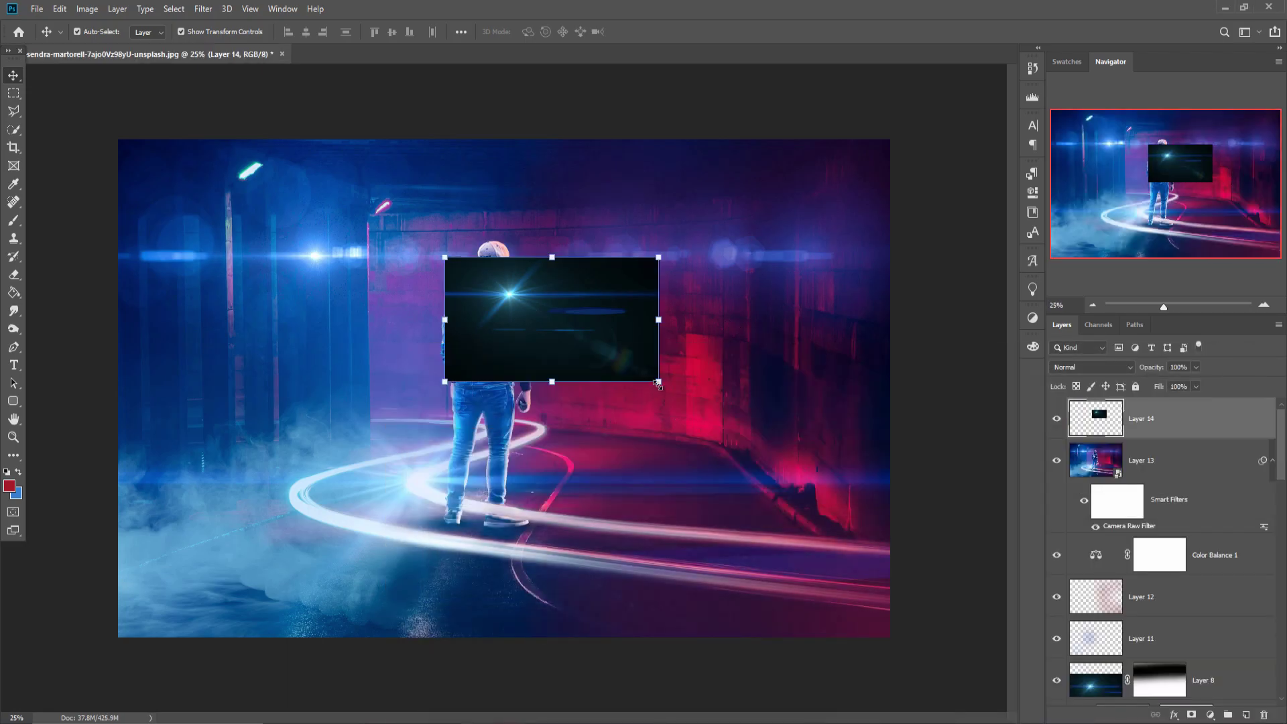
drag(659, 382, 971, 564)
drag(608, 362, 506, 315)
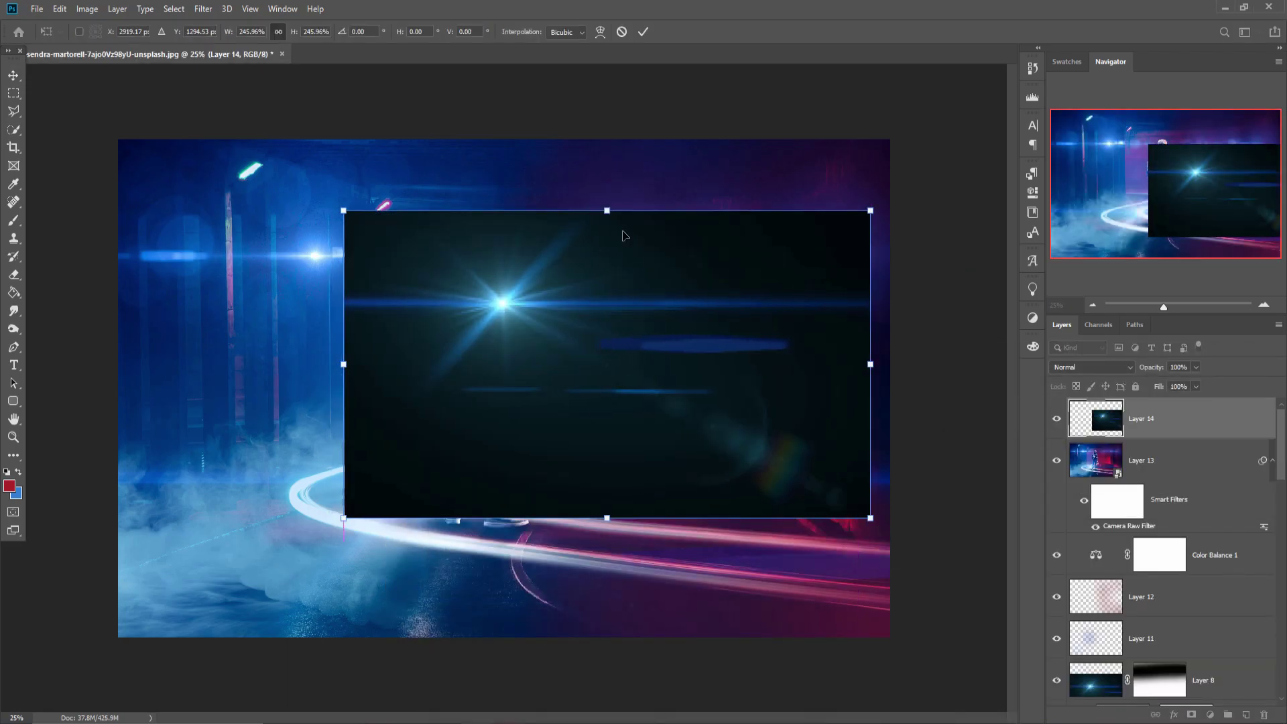
click(643, 32)
Step: Set the flare layer to Screen and transform it so the burst glows at the tunnel's left side
click(1093, 367)
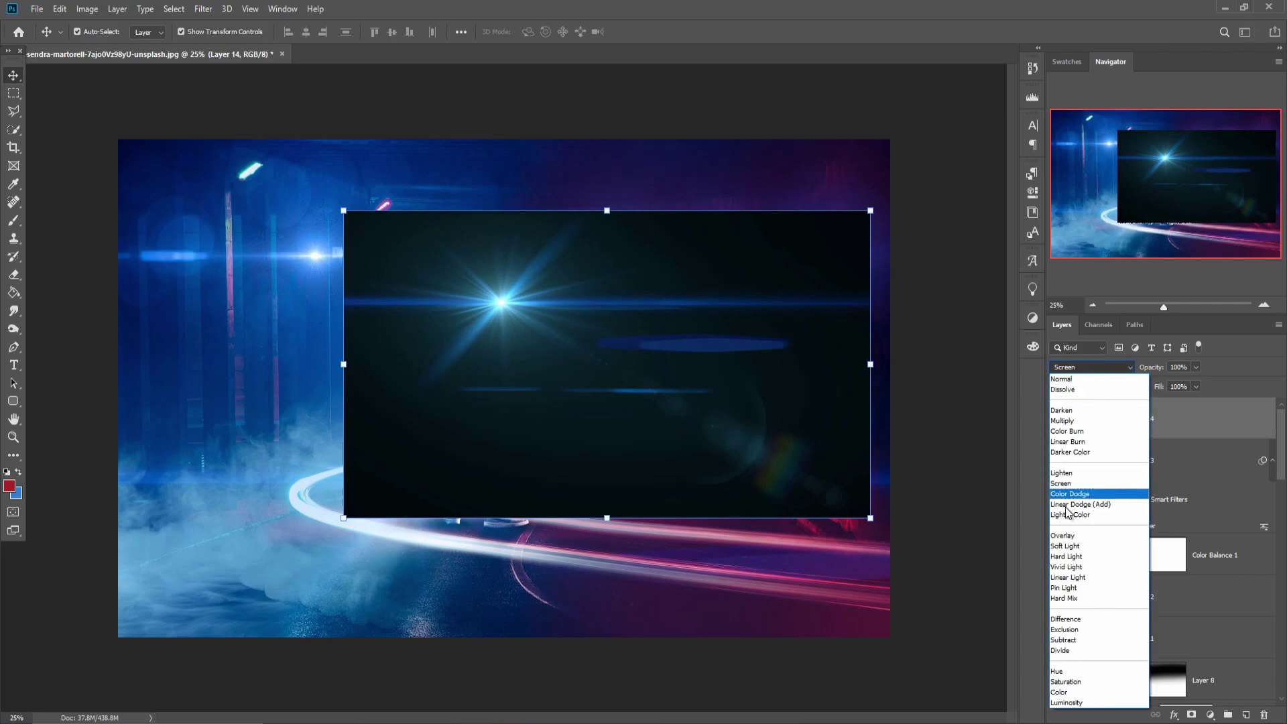
click(1069, 484)
mouse_move(502, 309)
mouse_down()
mouse_move(518, 307)
mouse_move(494, 269)
mouse_move(513, 380)
mouse_up()
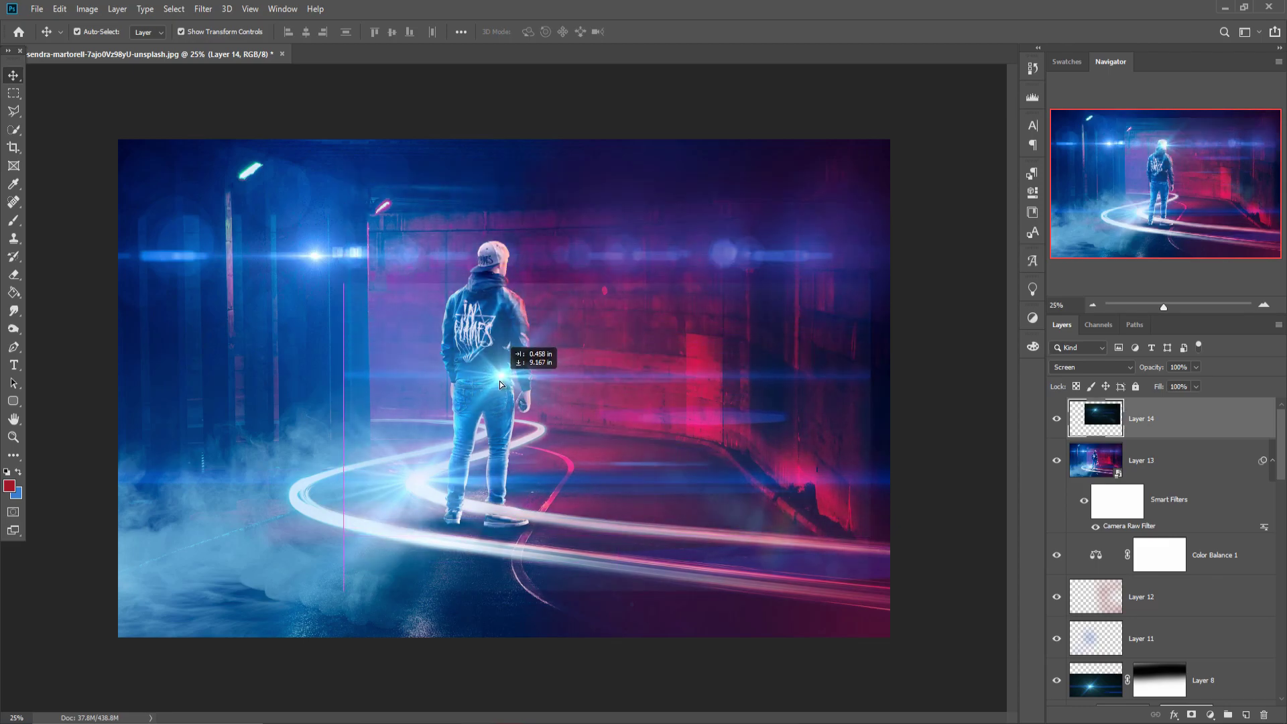
mouse_move(513, 379)
mouse_down()
mouse_move(526, 379)
mouse_move(391, 373)
mouse_up()
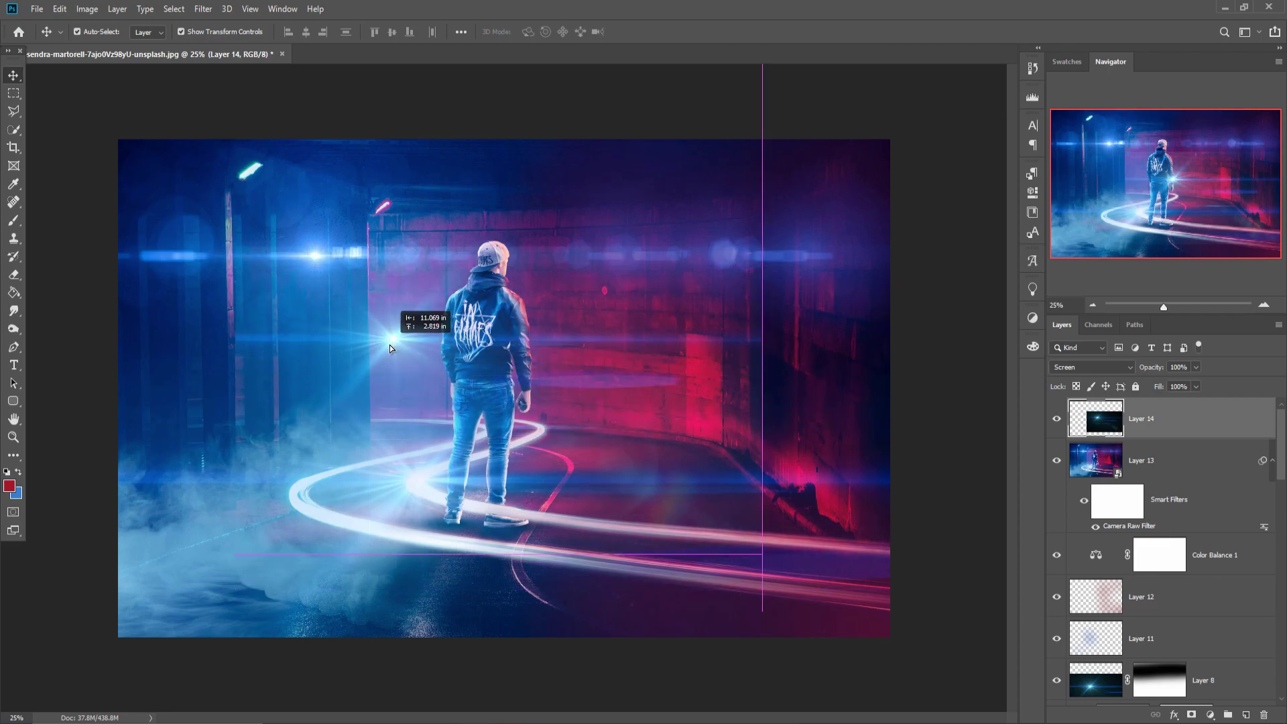
drag(391, 373, 388, 345)
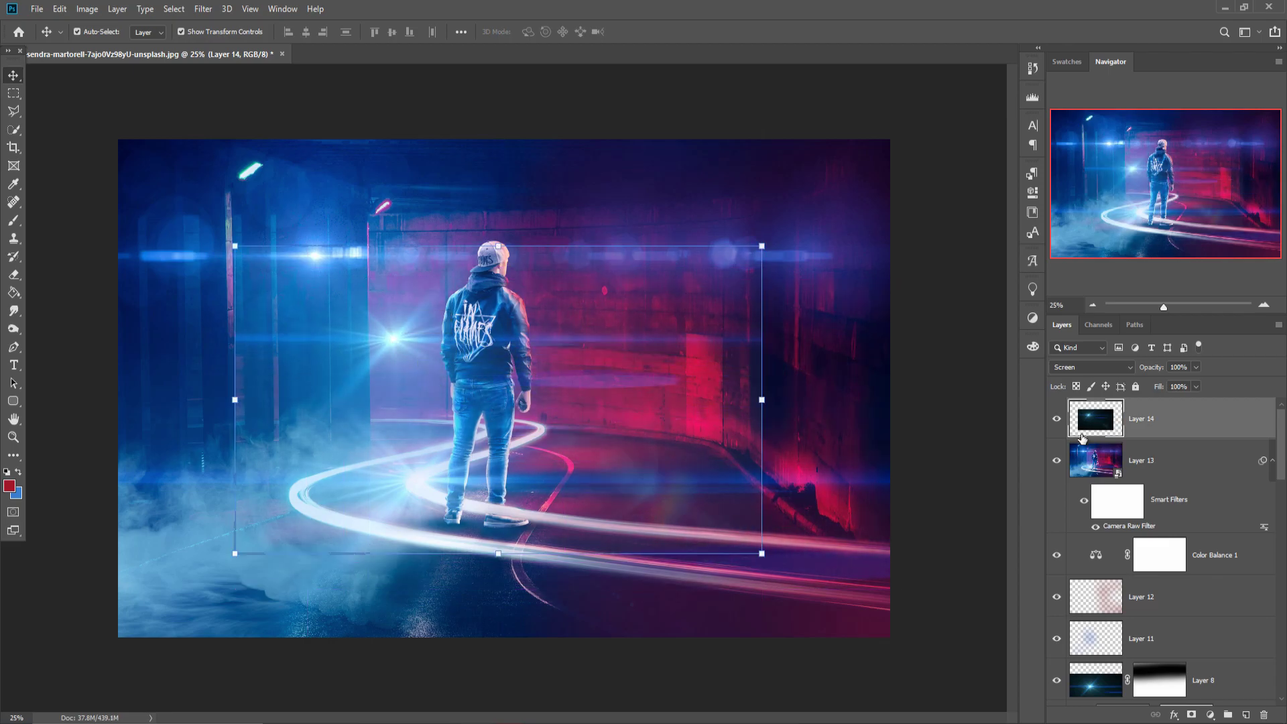
key(ctrl+t)
mouse_move(467, 439)
mouse_down()
mouse_move(577, 391)
mouse_move(497, 377)
mouse_up()
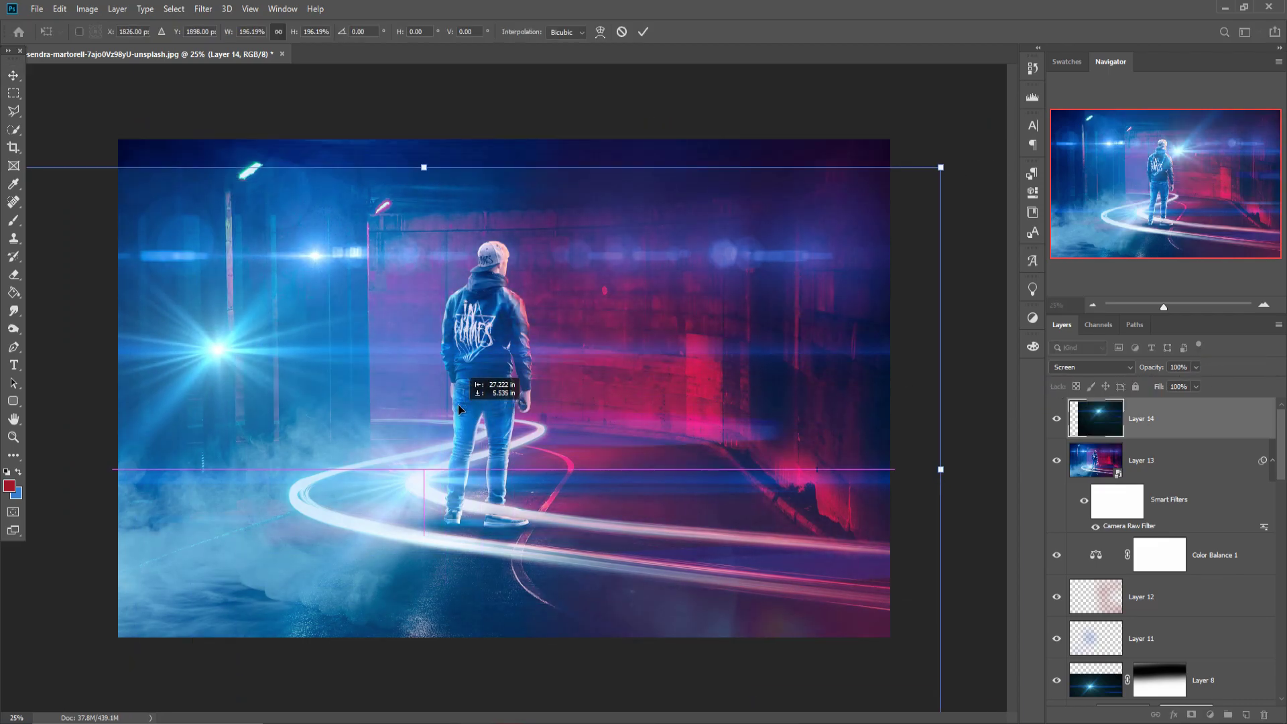
drag(490, 364, 497, 365)
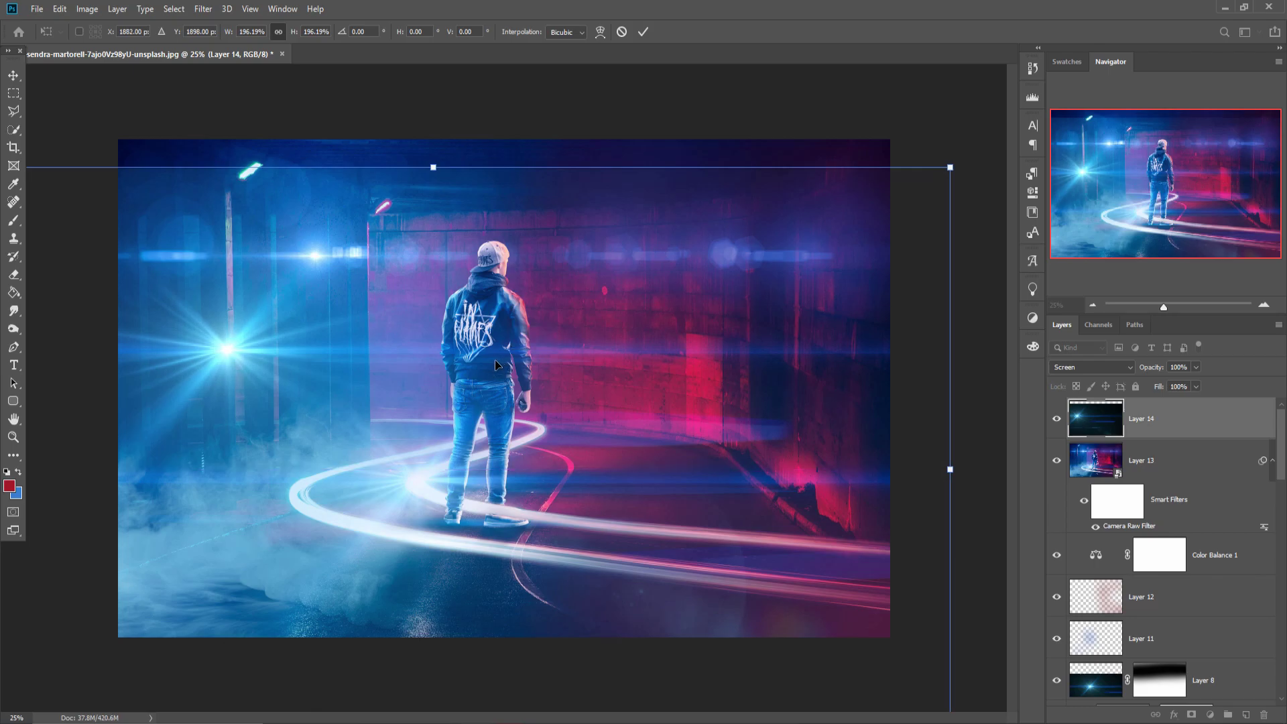
key(Return)
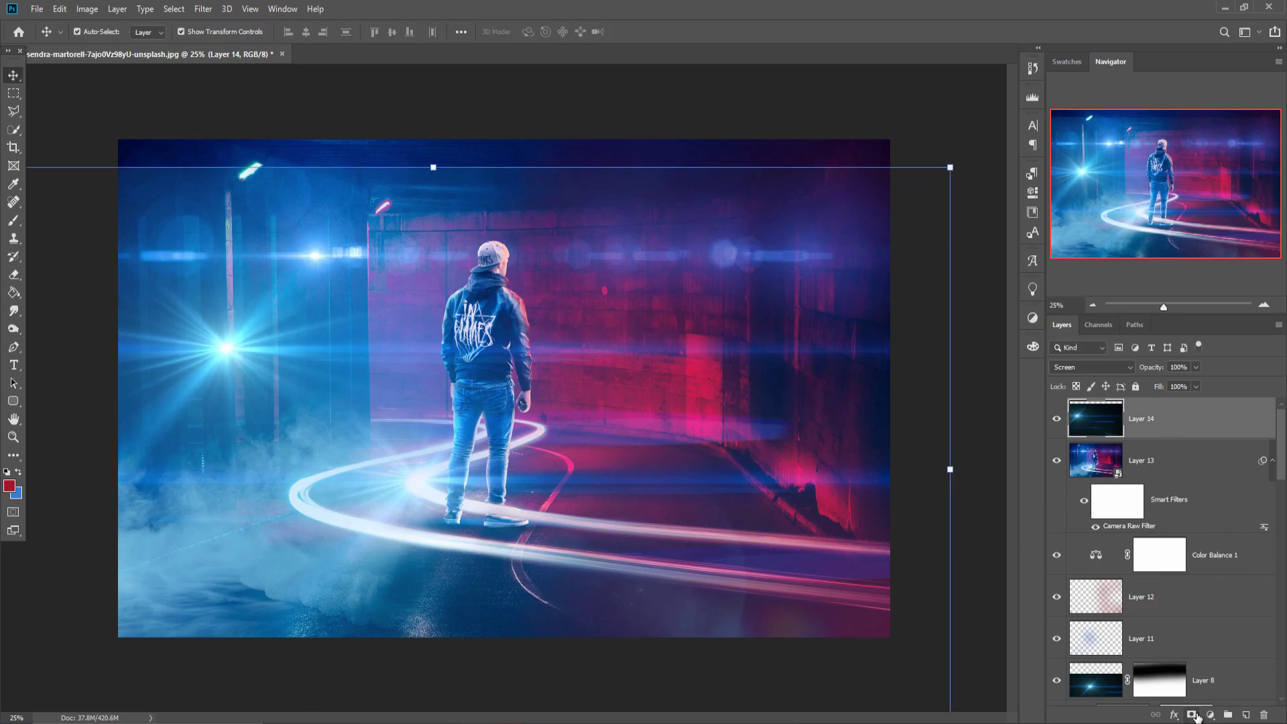
Step: Mask the flare layer with a black 46% opacity brush, hiding the burst, the top and the lower-left fog
click(1192, 714)
click(14, 221)
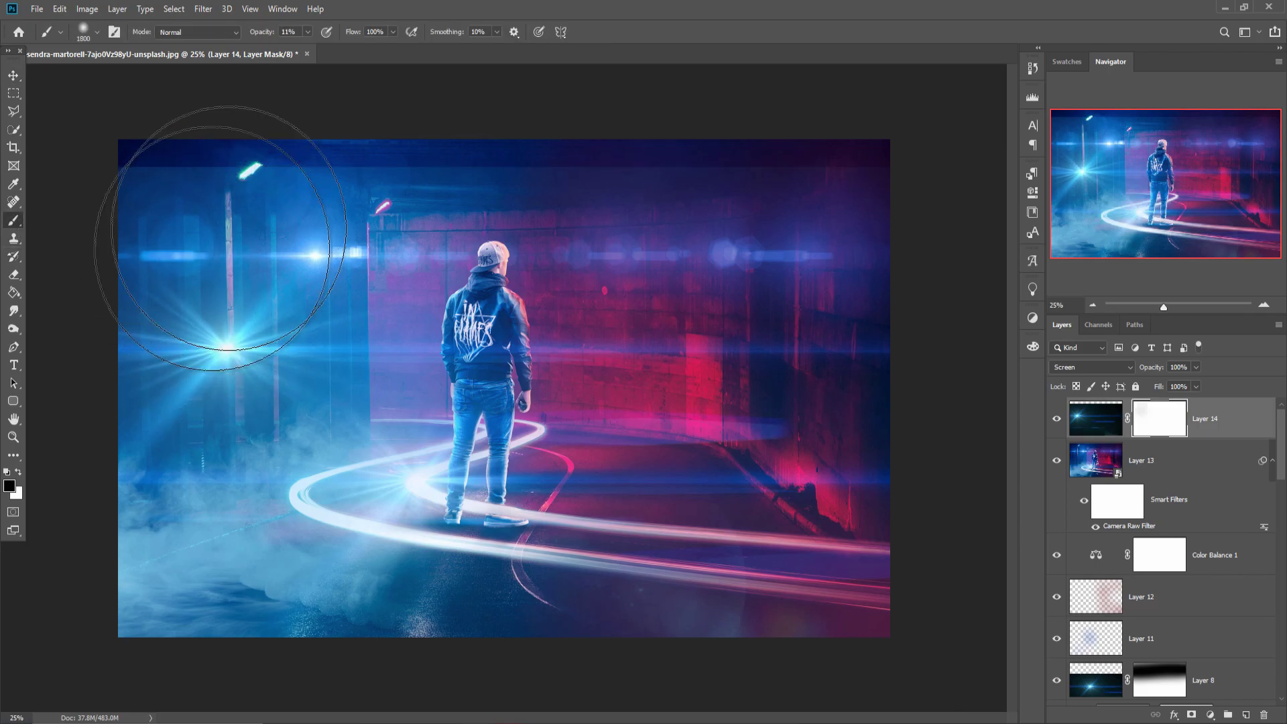
click(308, 32)
drag(307, 47, 329, 47)
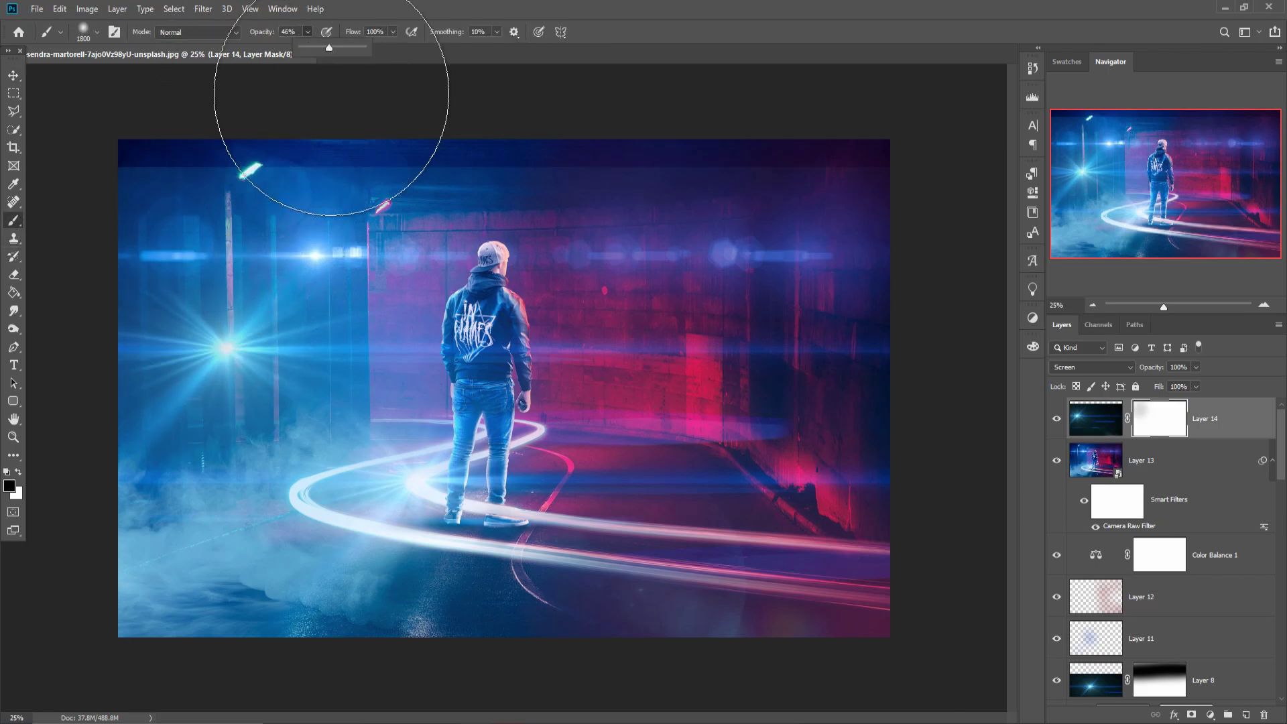
drag(224, 201, 163, 309)
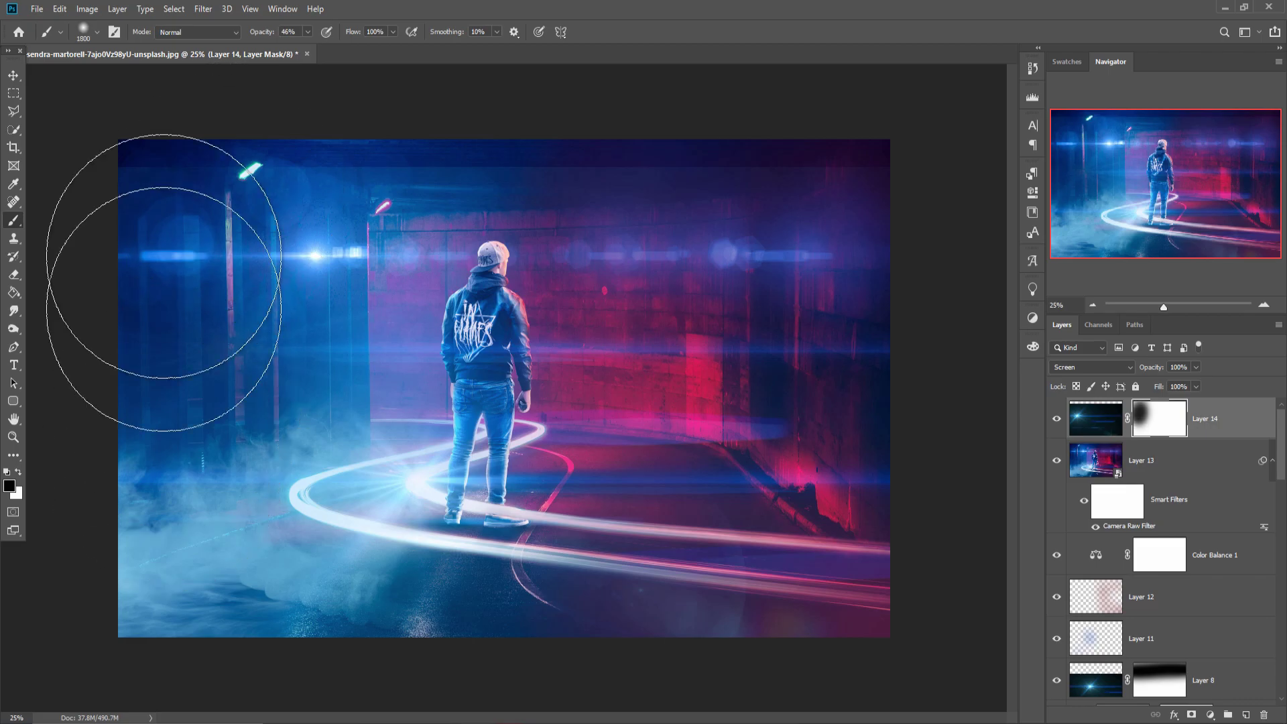
drag(470, 201, 714, 195)
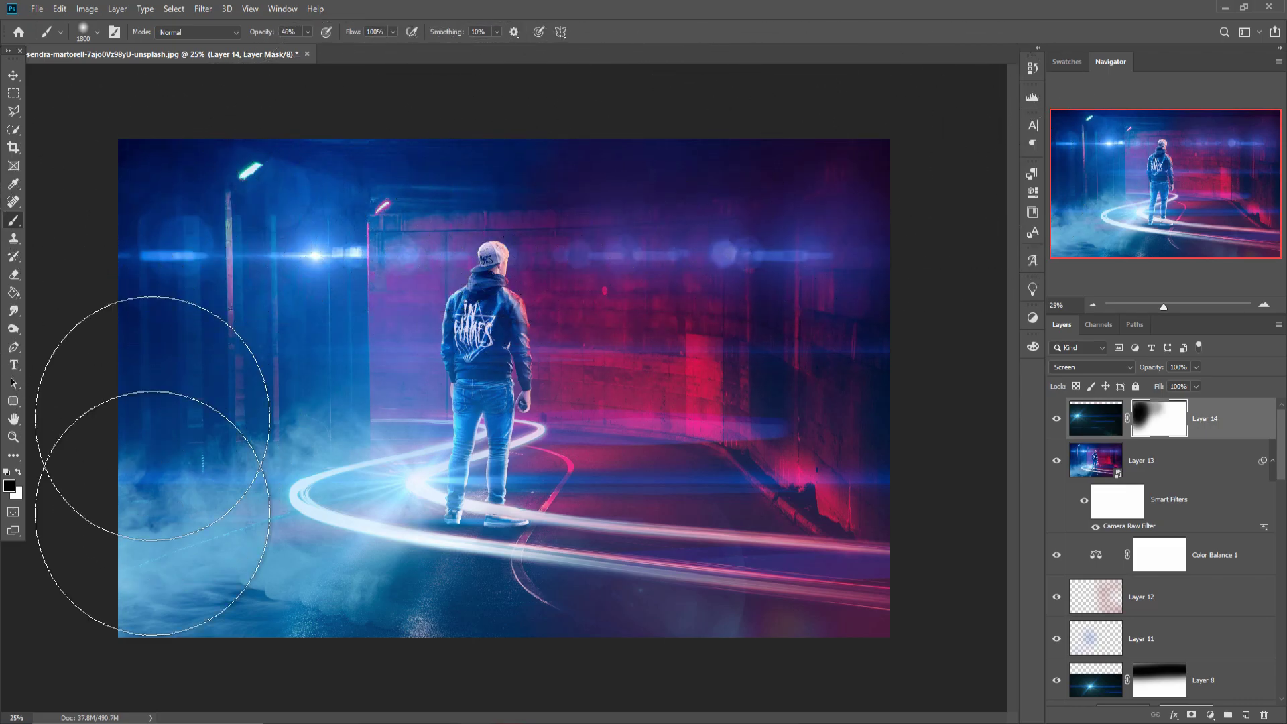
mouse_move(184, 422)
mouse_down()
mouse_move(224, 541)
mouse_move(416, 639)
mouse_move(675, 575)
mouse_move(707, 630)
mouse_move(833, 618)
mouse_move(733, 612)
mouse_move(761, 589)
mouse_move(881, 577)
mouse_move(761, 604)
mouse_move(834, 619)
mouse_move(648, 632)
mouse_move(732, 662)
mouse_move(86, 546)
mouse_move(373, 603)
mouse_up()
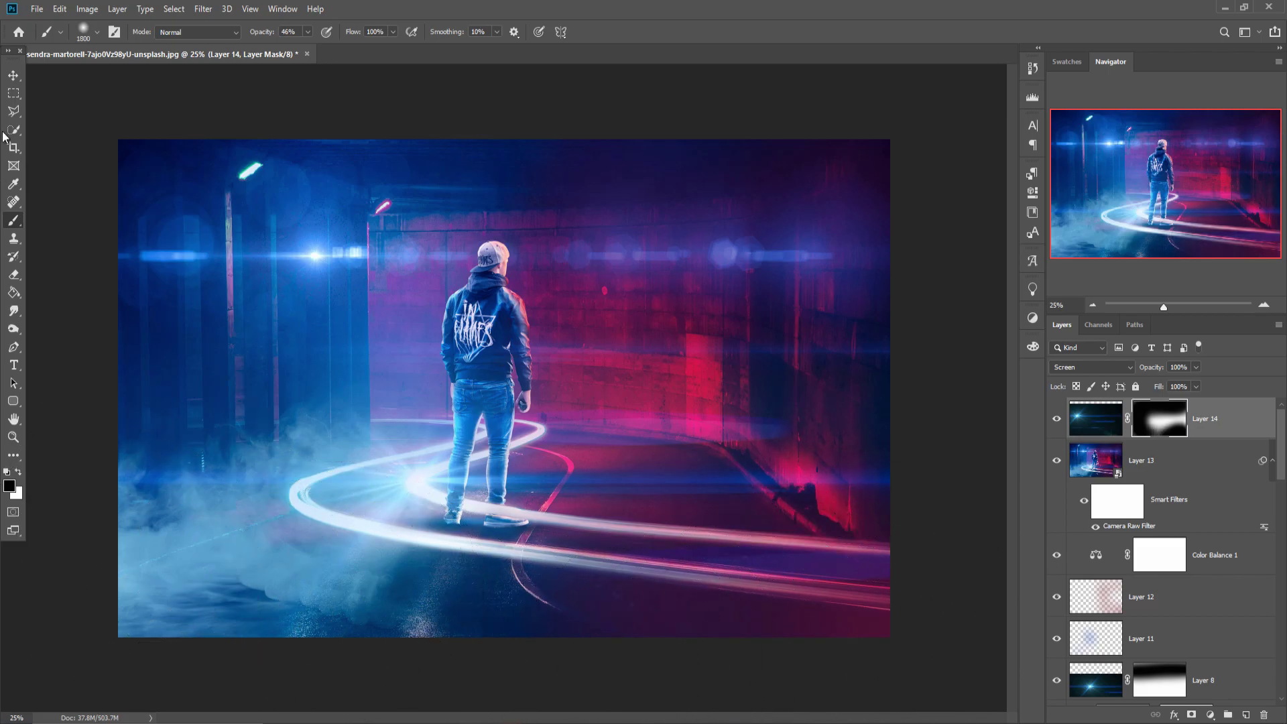
Step: Paint white on the mask at brush size 1100 to restore a faint left-wall streak and right-wall glow
click(18, 472)
key(bracketleft)
key(bracketleft)
key(bracketleft)
key(bracketleft)
key(bracketleft)
key(bracketleft)
drag(375, 359, 288, 359)
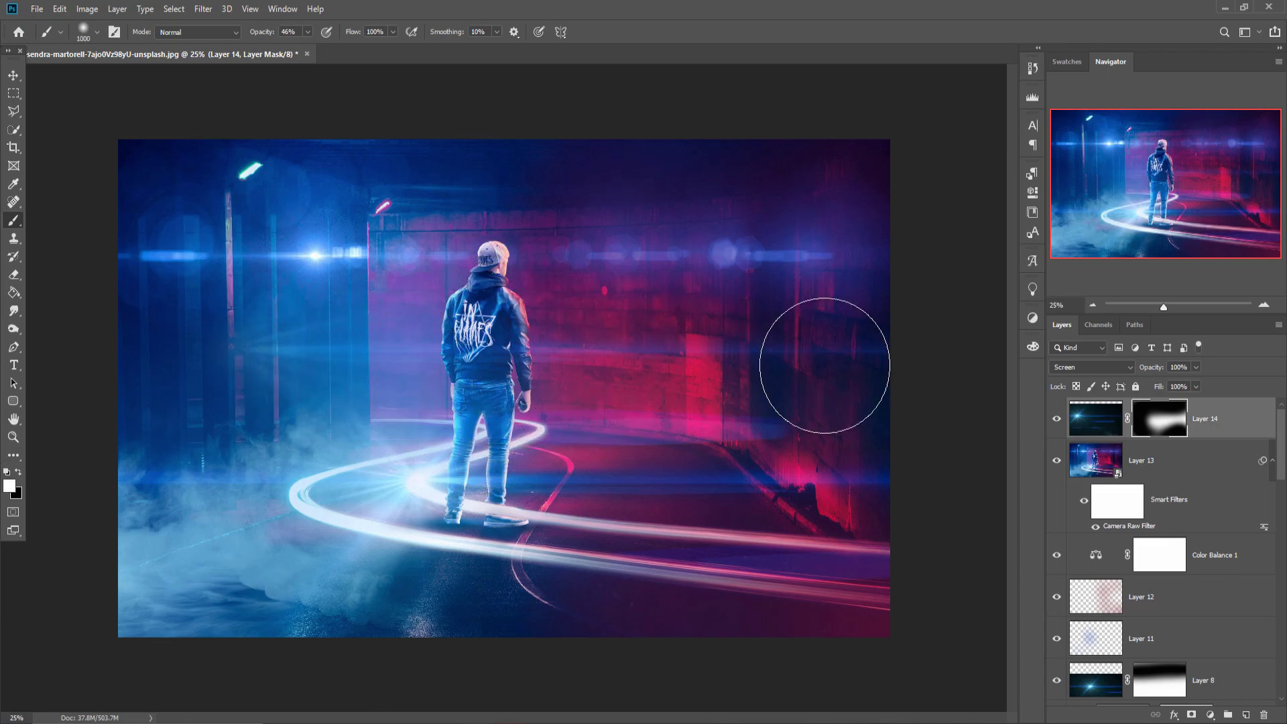
drag(925, 340, 934, 341)
drag(774, 362, 939, 361)
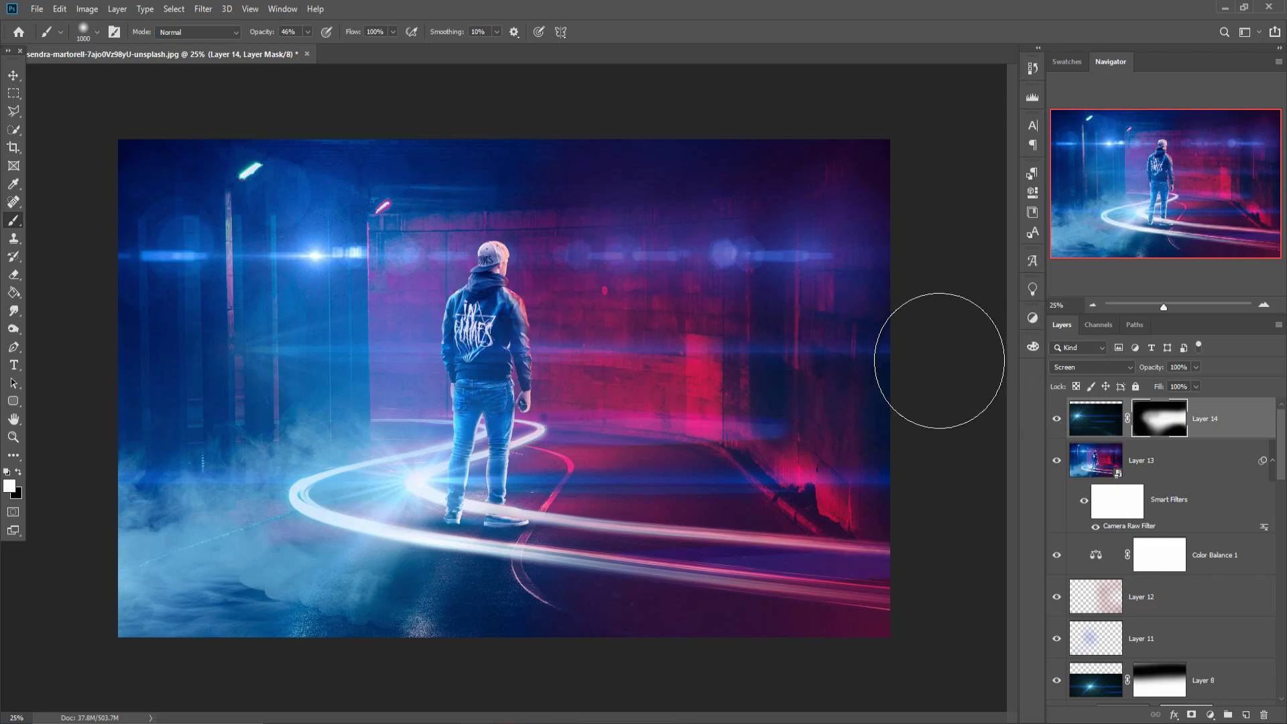
Step: Stamp a merged copy of all layers as Layer 15 on top of the stack
click(13, 75)
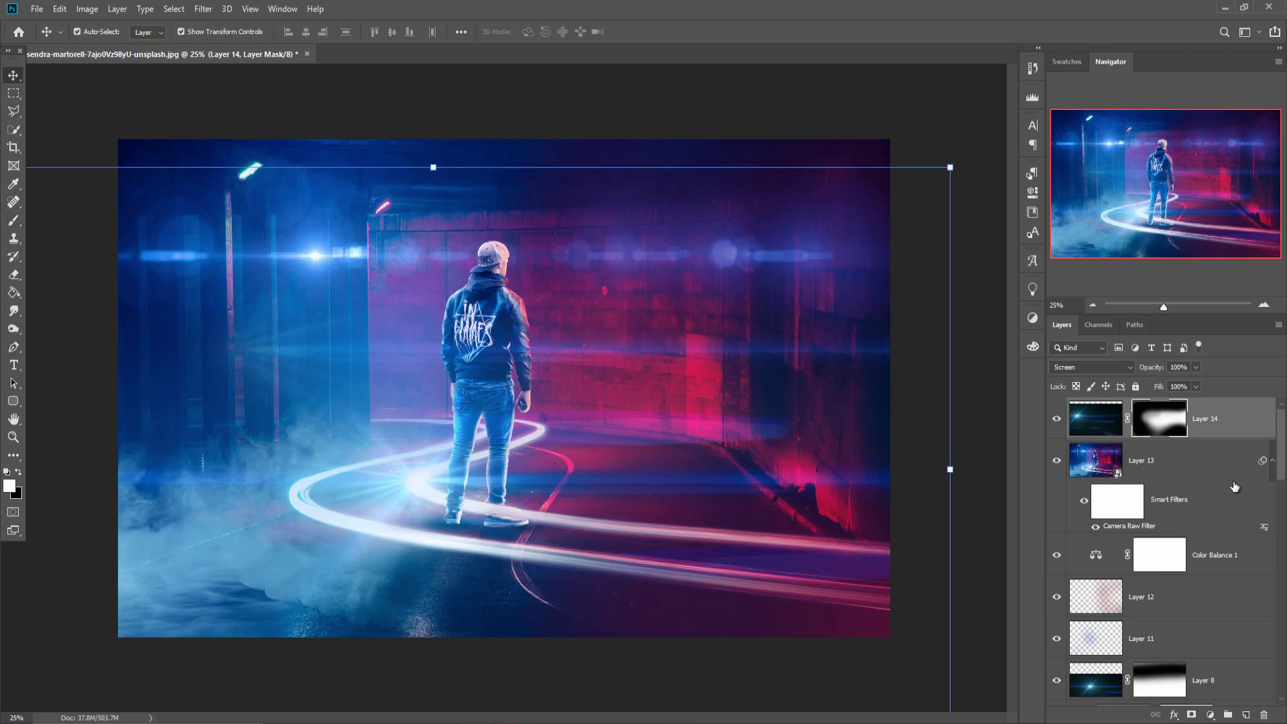
key(ctrl+2)
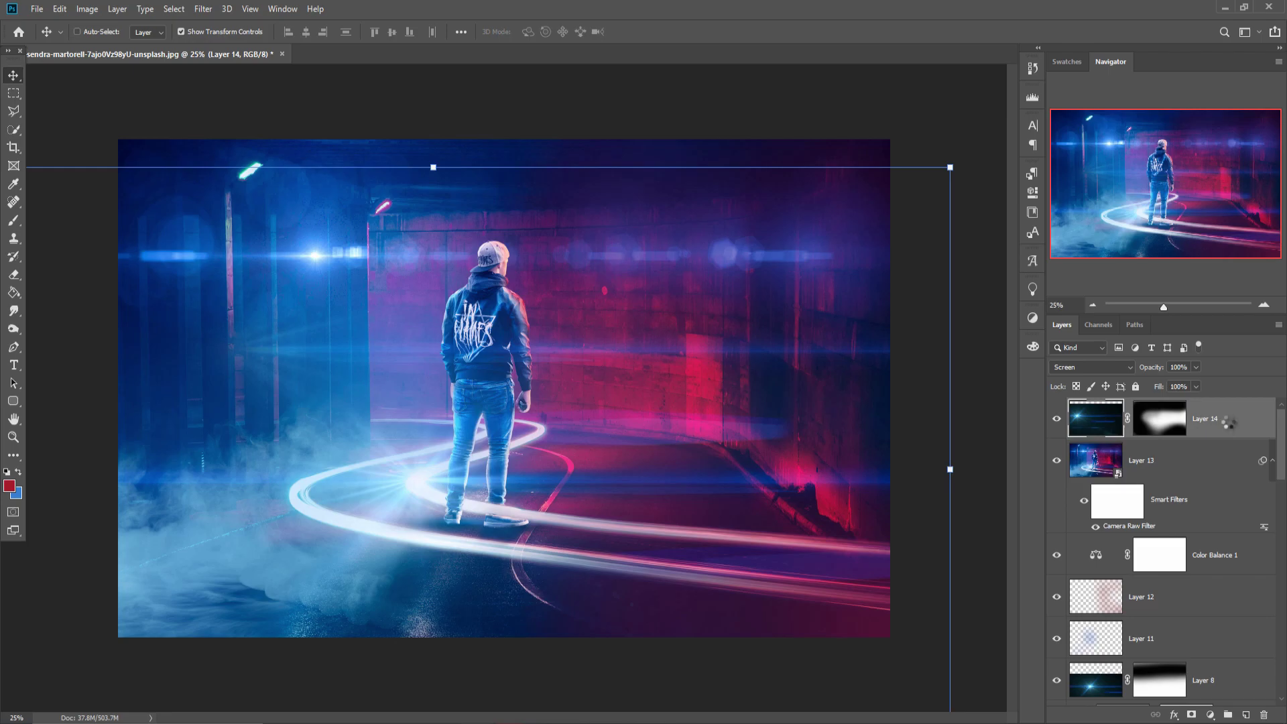
key(ctrl+shift+alt+e)
click(1212, 714)
click(1215, 703)
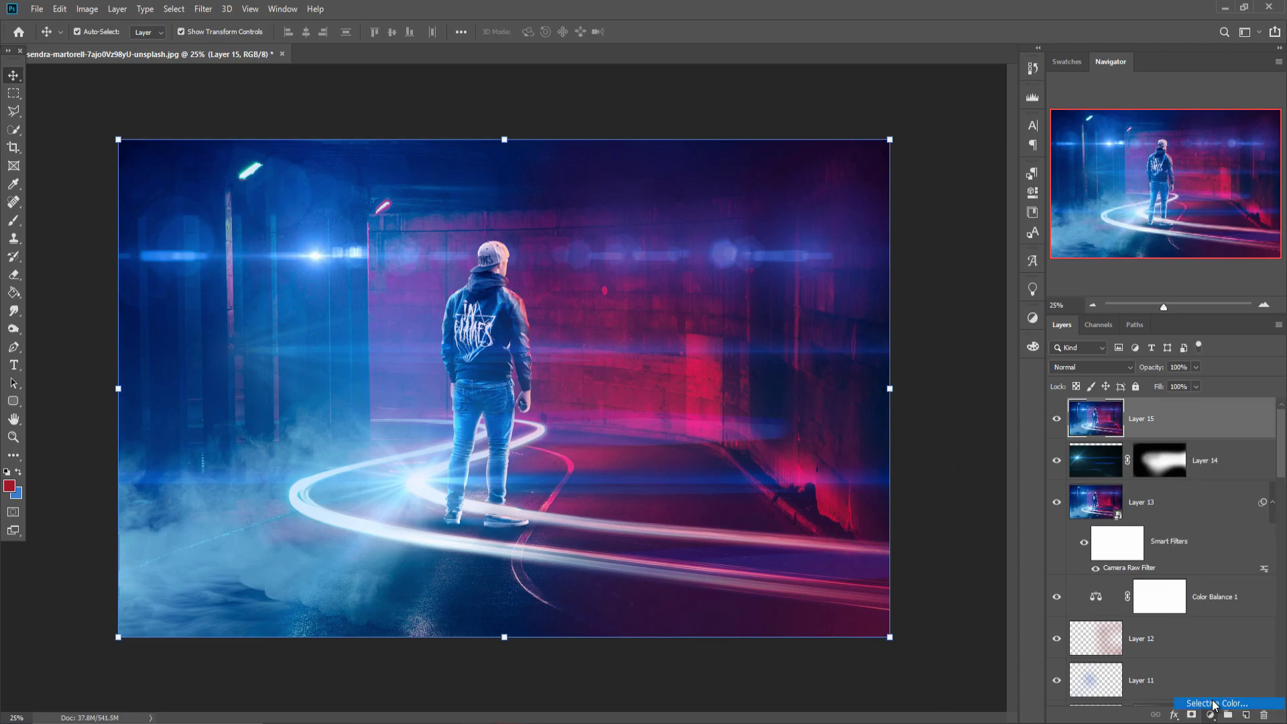
mouse_move(903, 287)
mouse_down()
mouse_move(857, 292)
mouse_move(908, 288)
mouse_up()
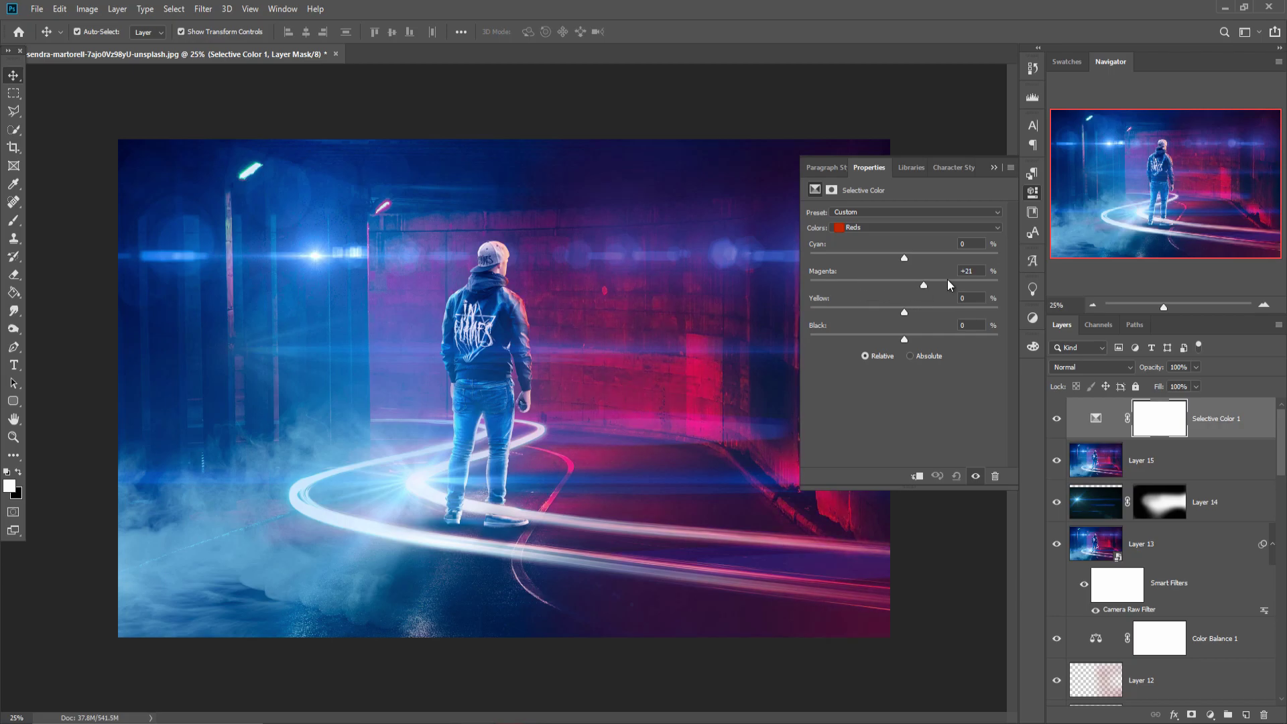
click(994, 167)
key(Delete)
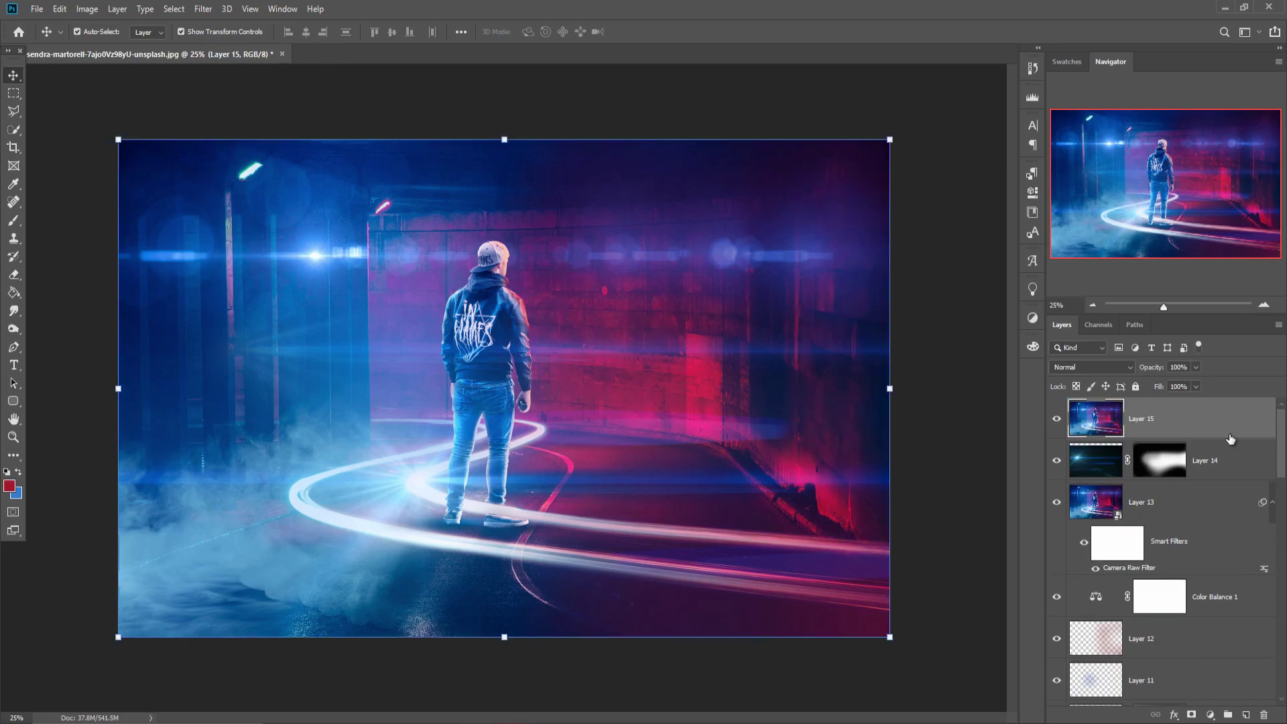
click(1210, 715)
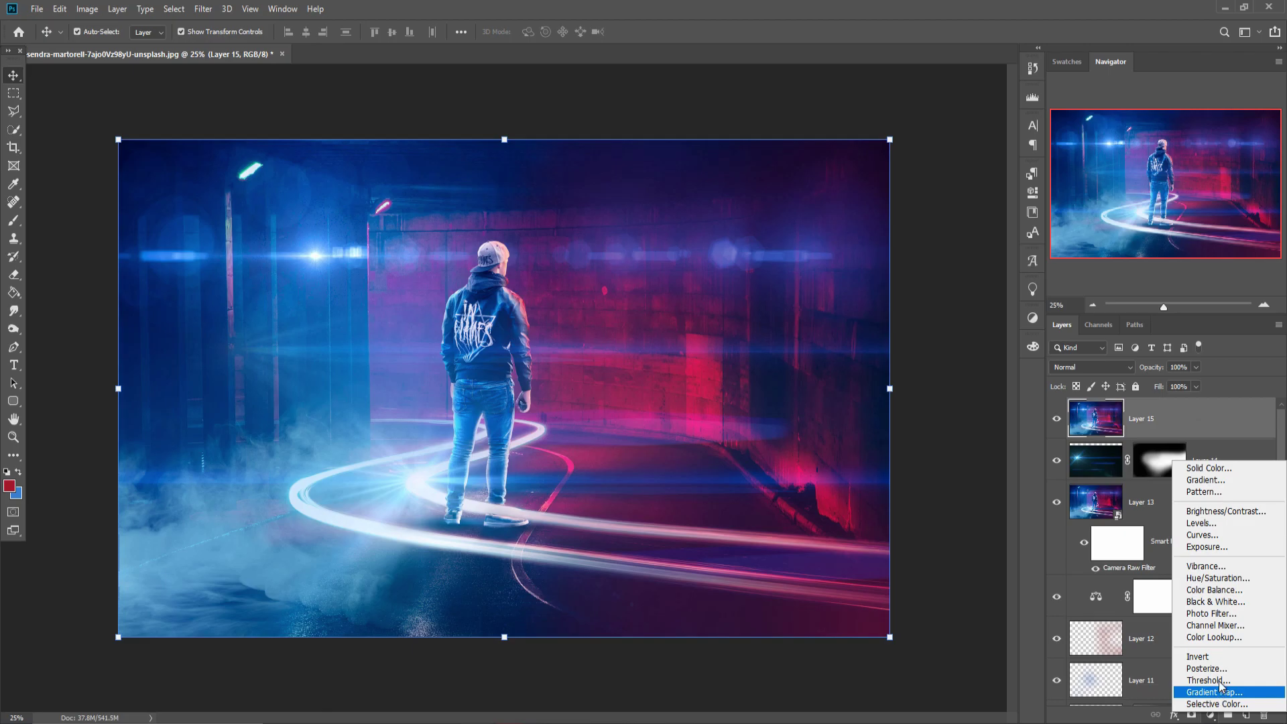
click(1215, 613)
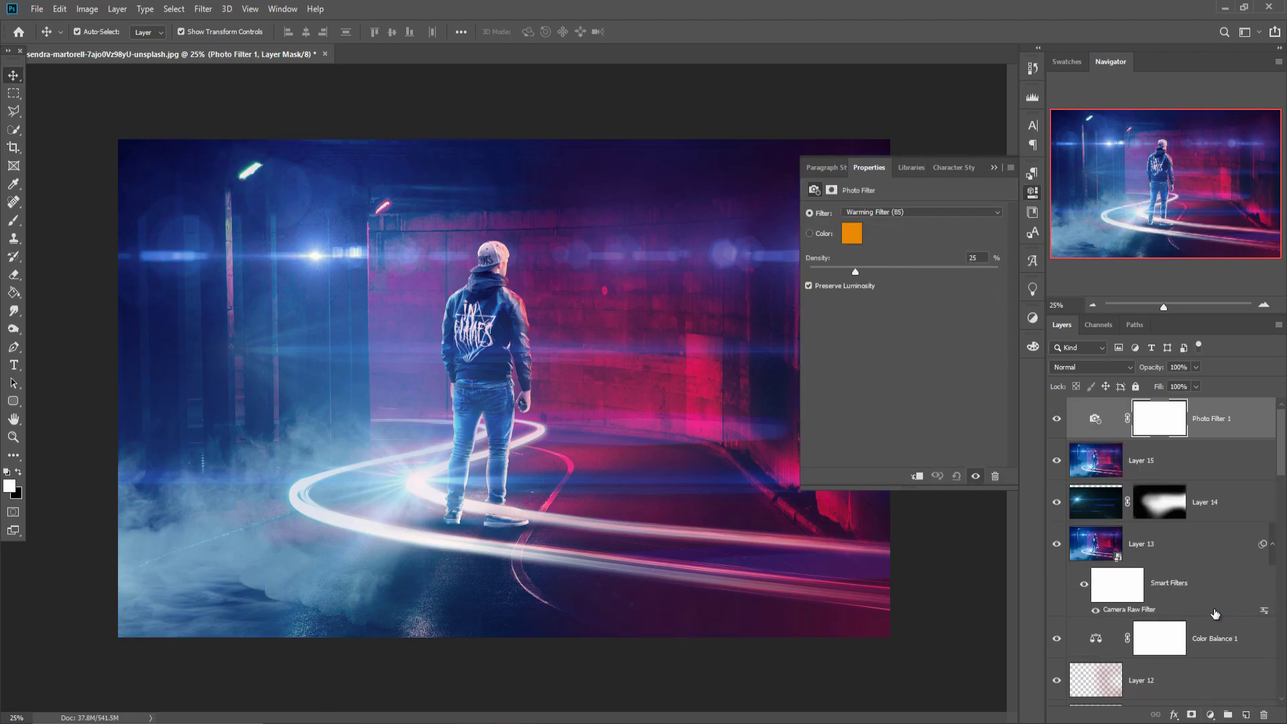
click(995, 167)
key(Delete)
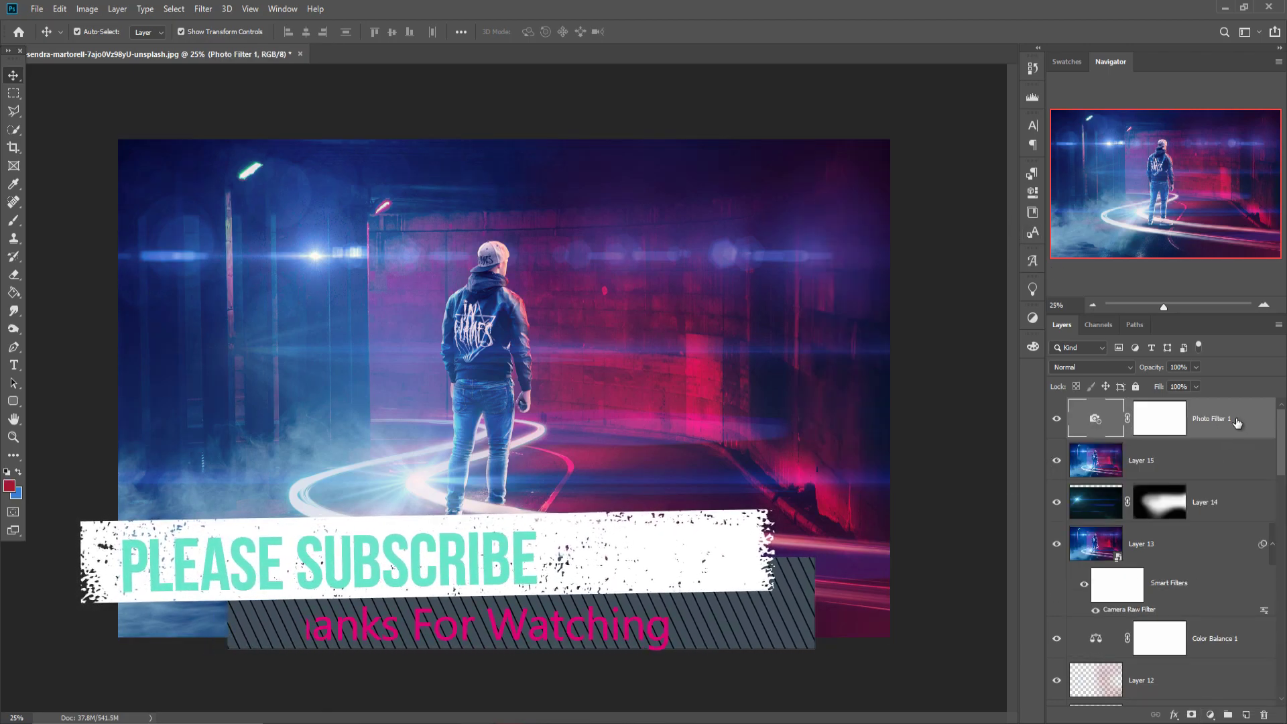